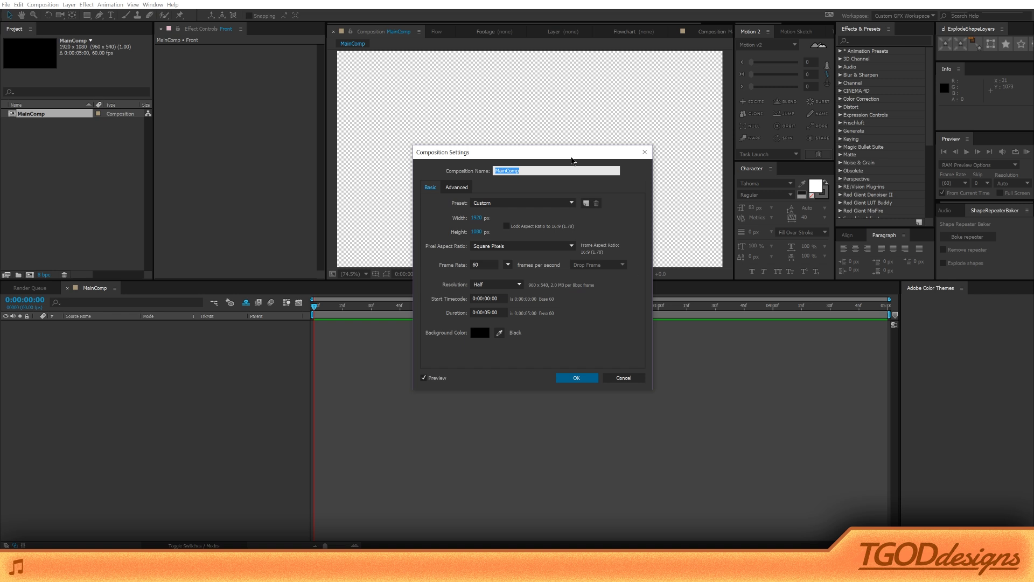
Step: Review MainComp's composition name, frame rate and duration in the composition settings, and accept them
drag(570, 157, 563, 158)
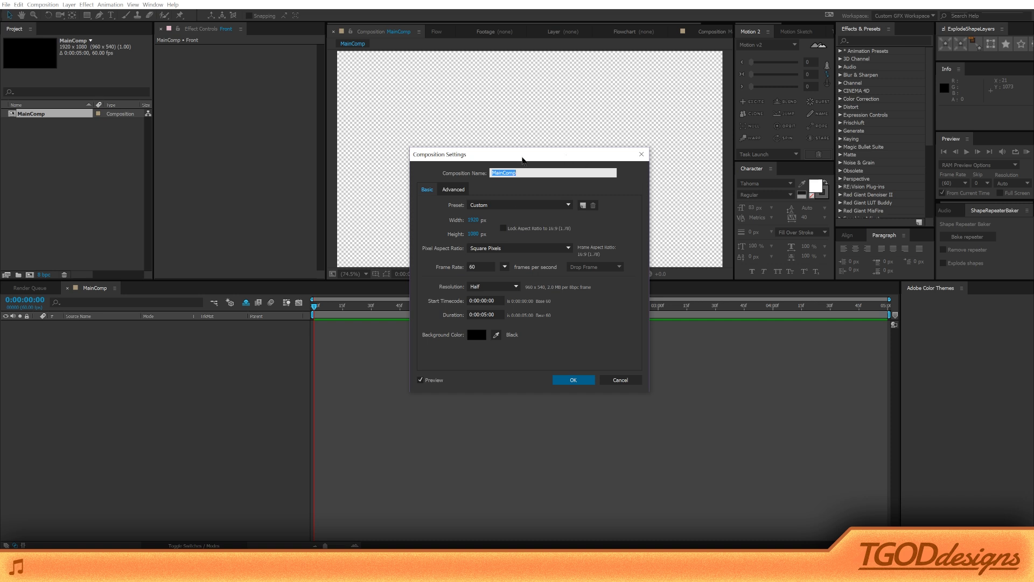
drag(523, 157, 521, 158)
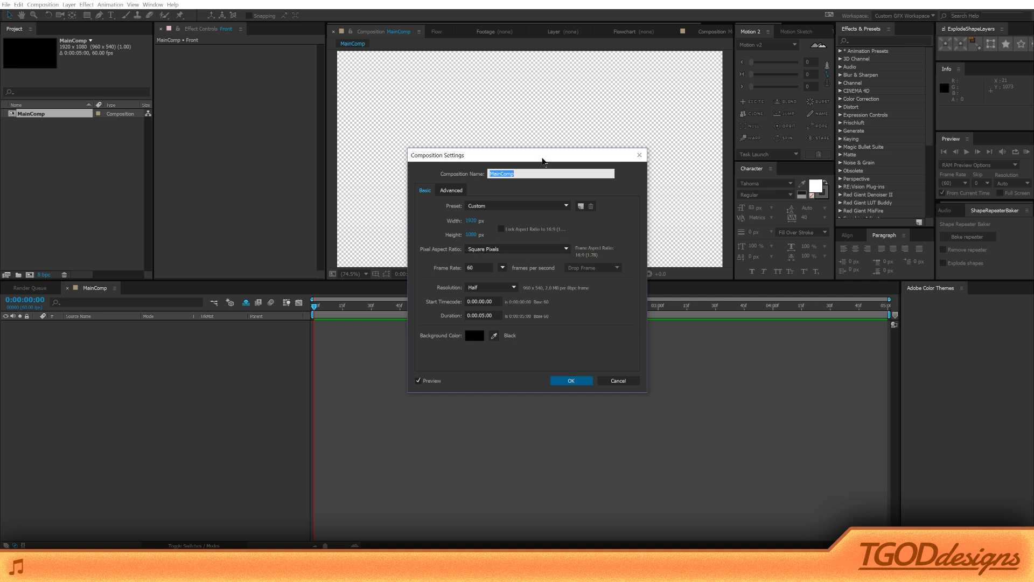
click(530, 172)
double_click(529, 173)
click(481, 268)
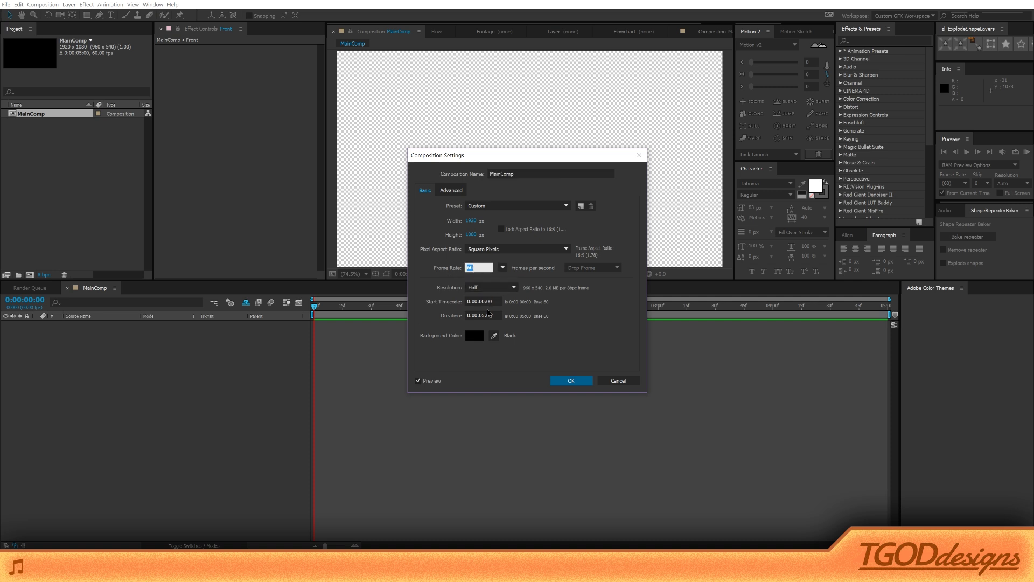
click(495, 315)
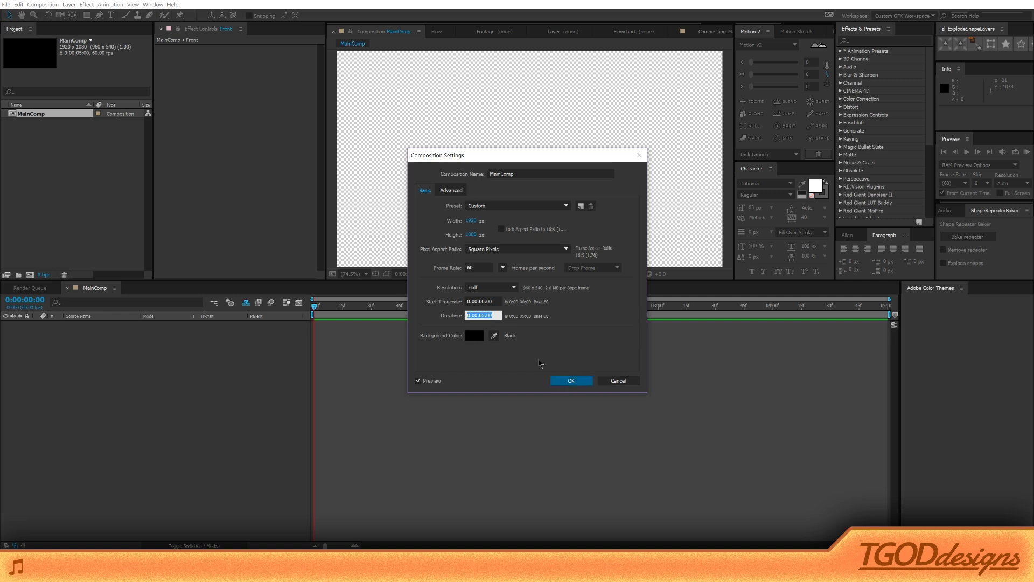
click(574, 381)
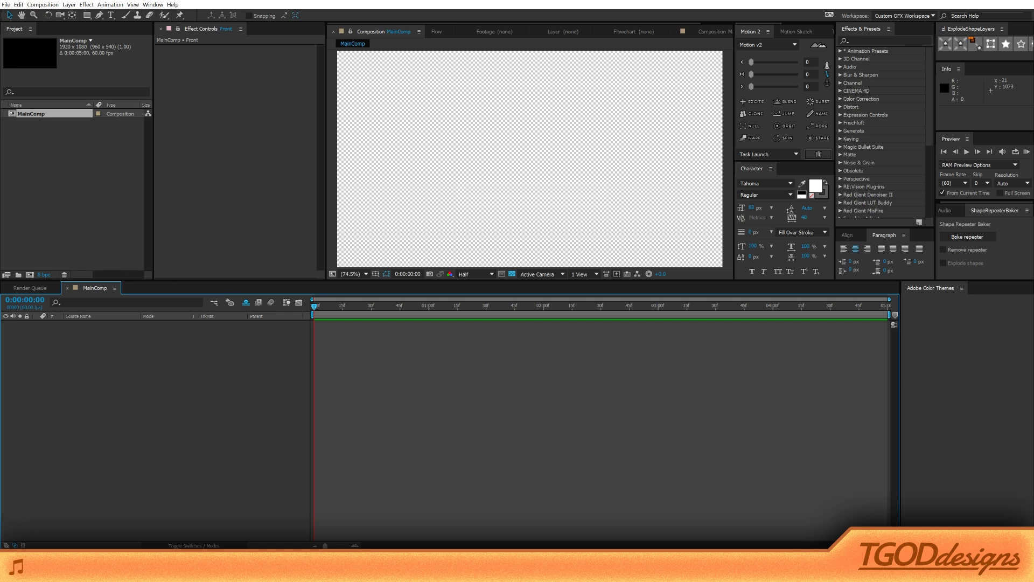
Step: Draw a straight horizontal line across the full width of the composition with the Pen tool
click(100, 16)
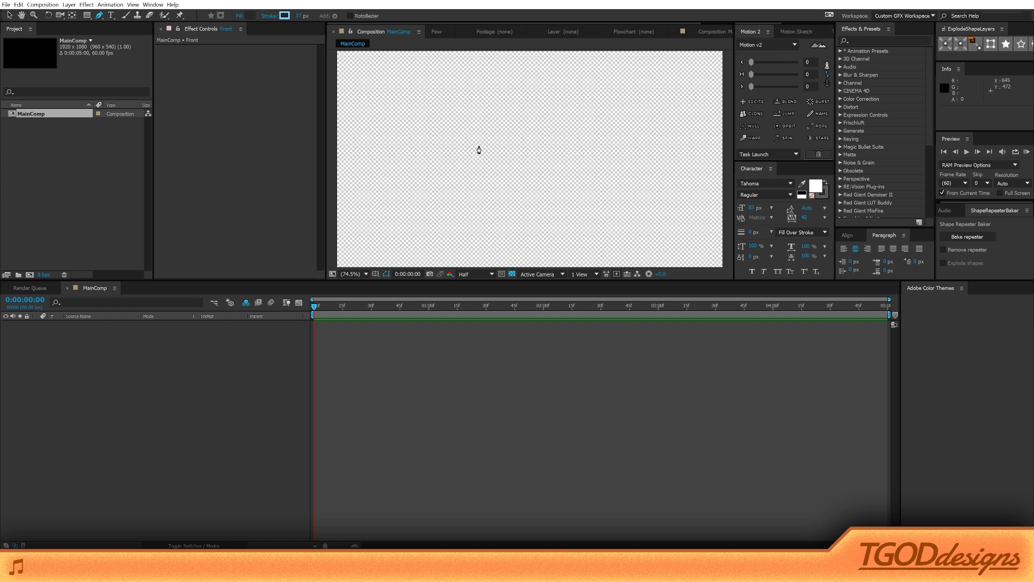
click(333, 163)
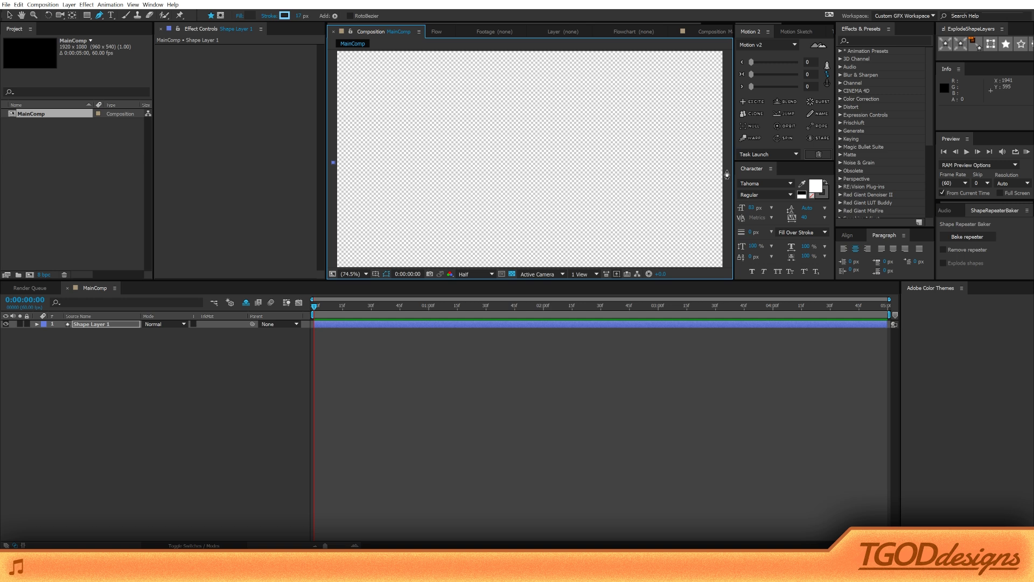
shift+click(726, 175)
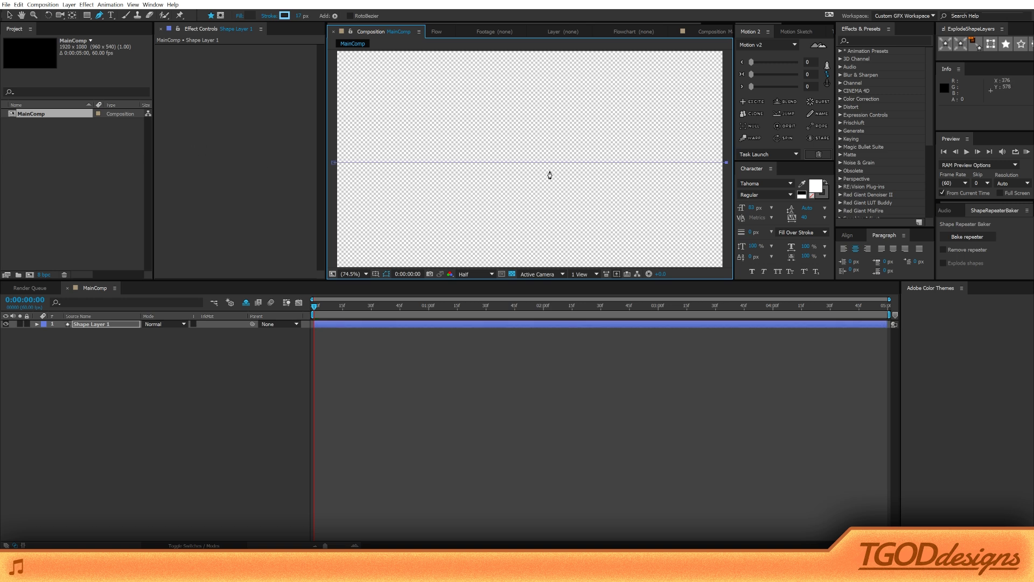
Step: Turn off the transparency grid in the composition viewer and return to the Selection tool
scroll(593, 151, up, 3)
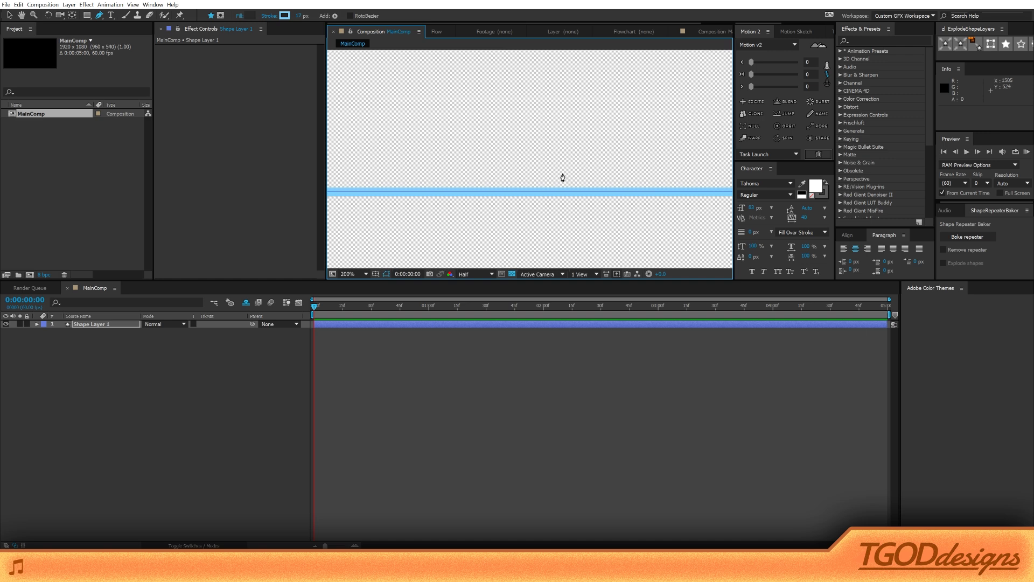
key(v)
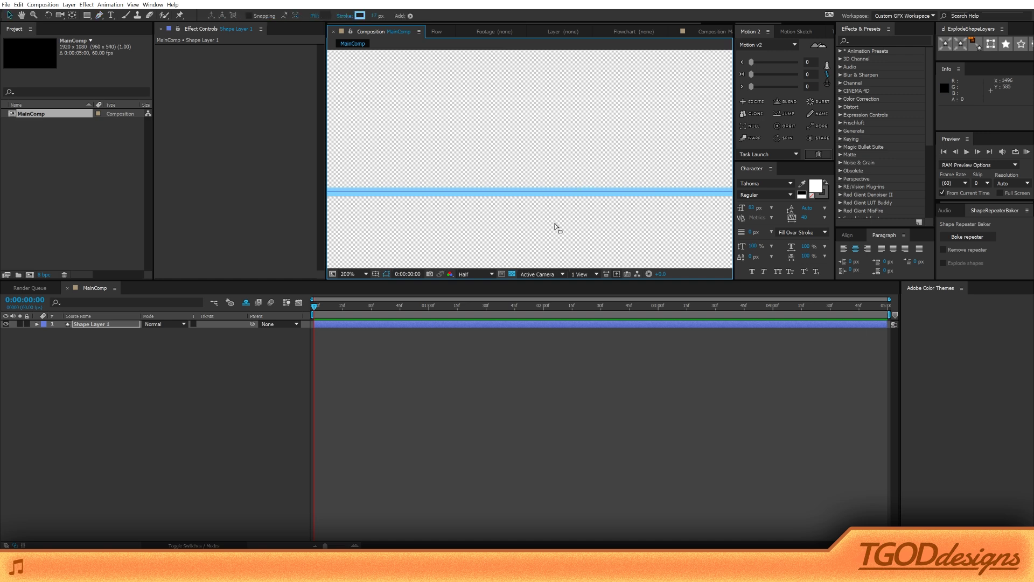
click(512, 274)
scroll(514, 224, down, 4)
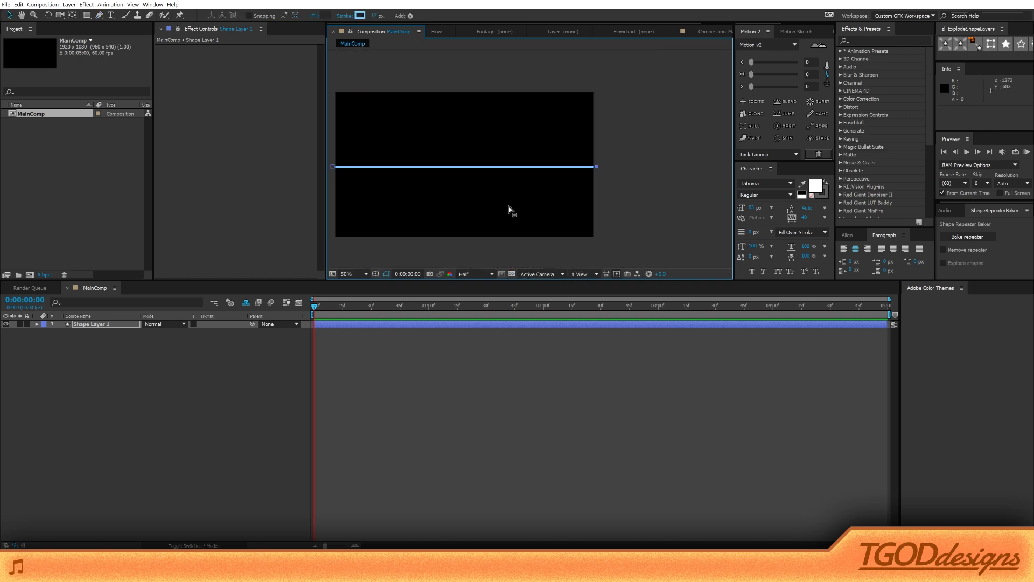
scroll(485, 198, up, 1)
key(space)
mouse_move(464, 206)
mouse_down()
mouse_move(621, 185)
mouse_move(734, 185)
mouse_move(414, 155)
mouse_move(689, 168)
mouse_move(455, 164)
mouse_up()
key(v)
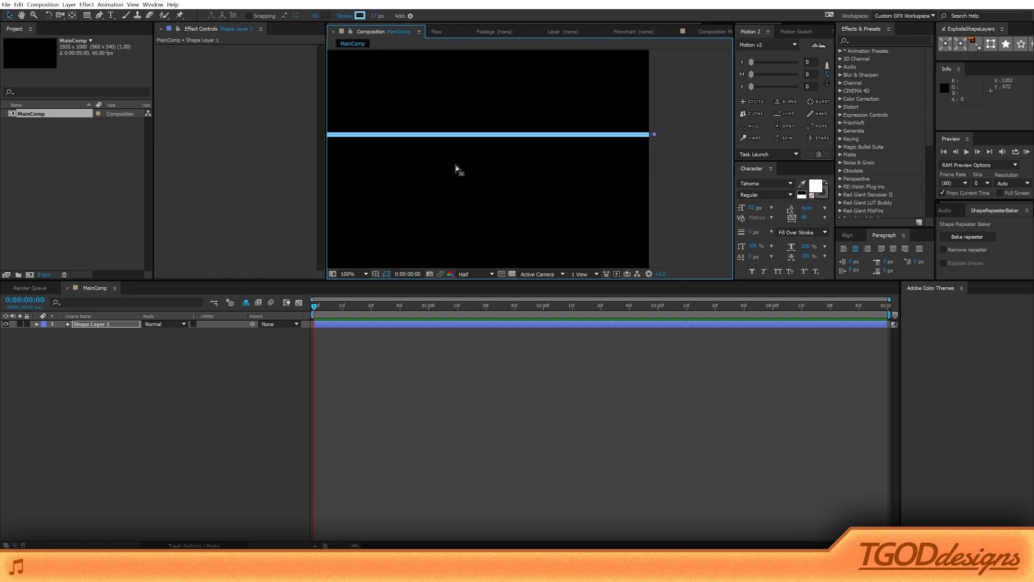
Step: Thicken the line's stroke to about 41 px
mouse_move(375, 16)
mouse_down()
mouse_move(426, 19)
mouse_move(375, 19)
mouse_move(421, 20)
mouse_move(394, 21)
mouse_up()
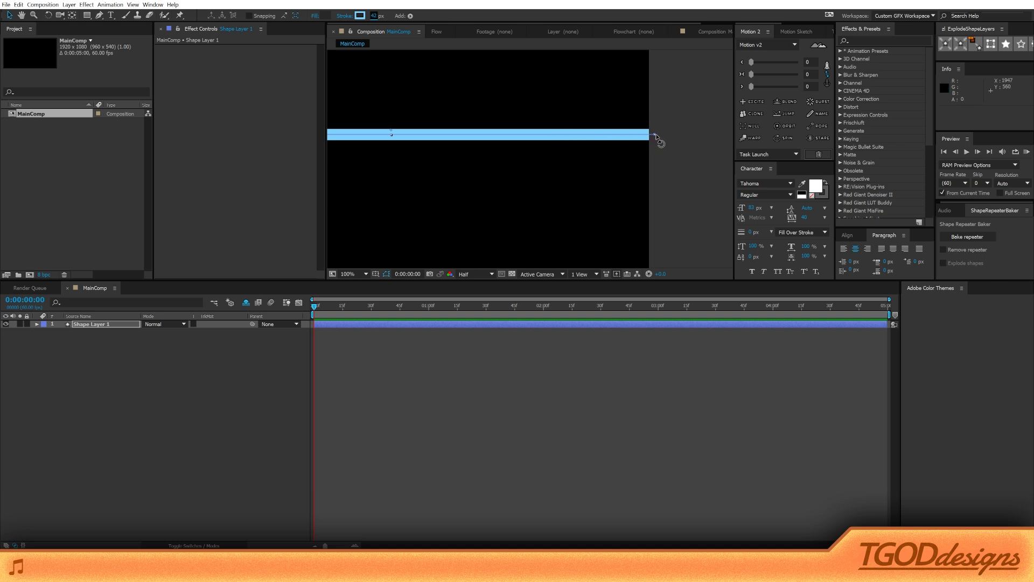
mouse_move(375, 18)
mouse_down()
mouse_move(366, 18)
mouse_move(378, 22)
mouse_up()
drag(409, 170, 581, 165)
scroll(582, 169, down, 2)
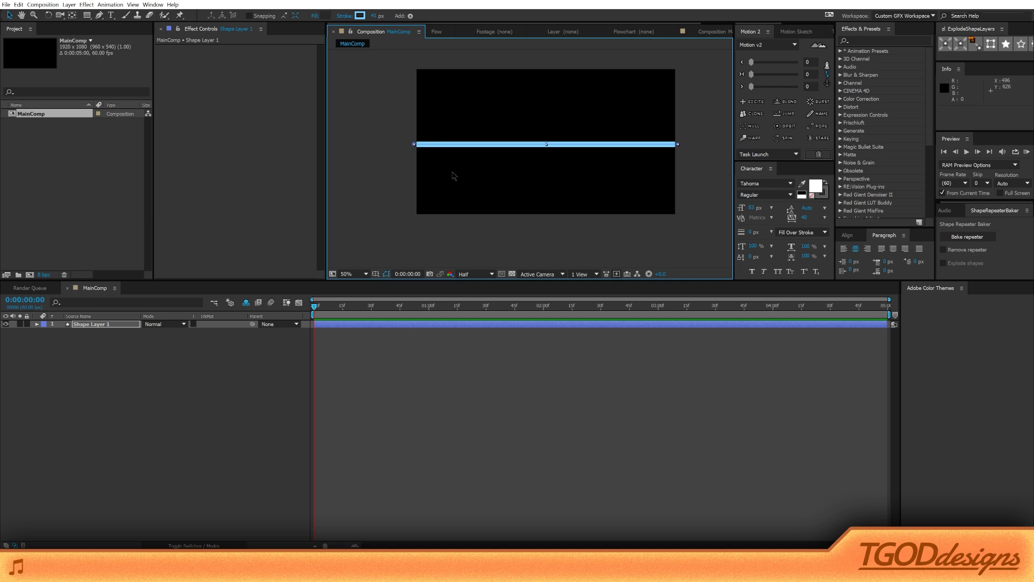
Step: Expand Shape Layer 1's contents down to the path, stroke and fill of Shape 1, and select Shape 1
click(114, 325)
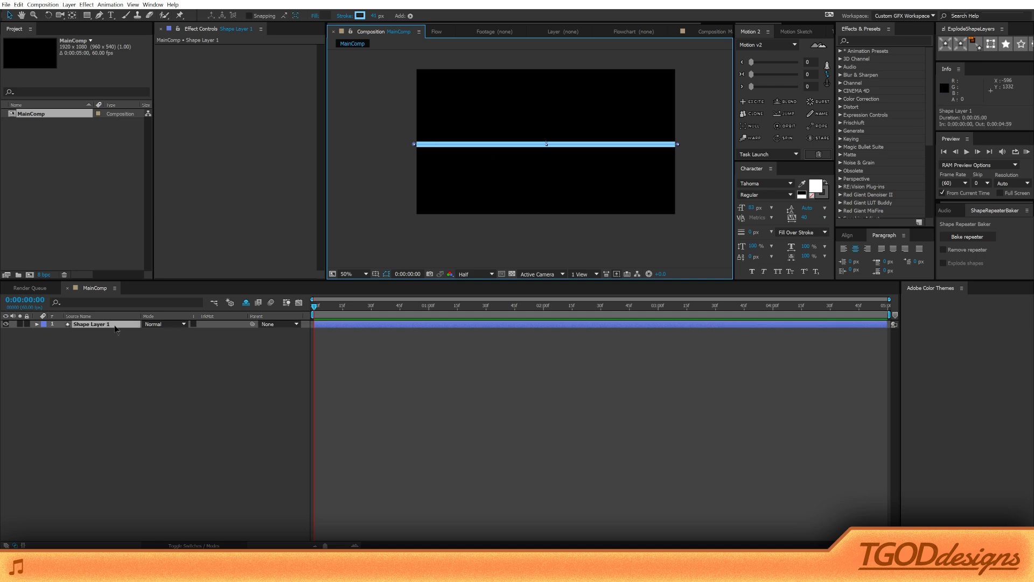
click(127, 301)
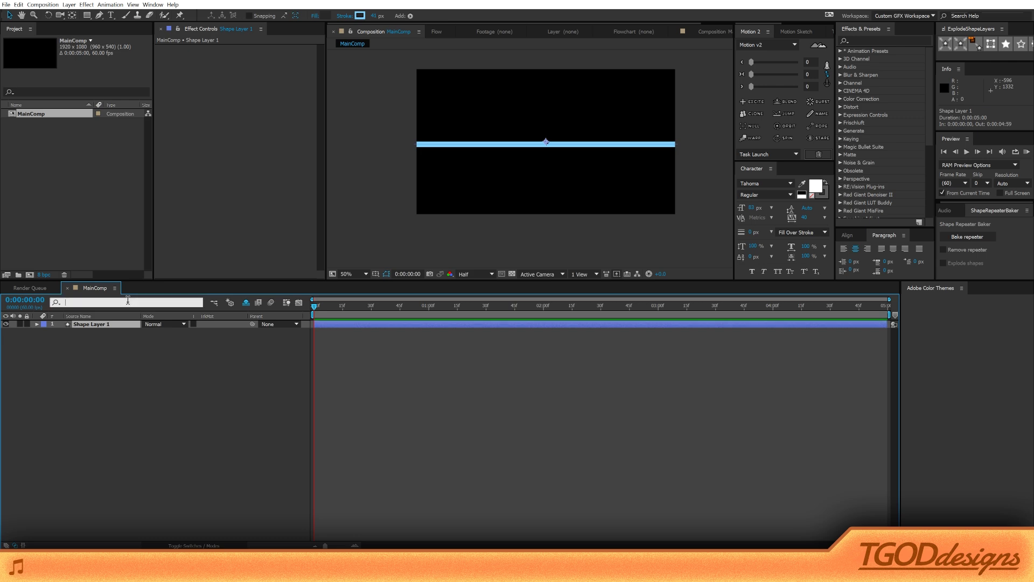
click(37, 324)
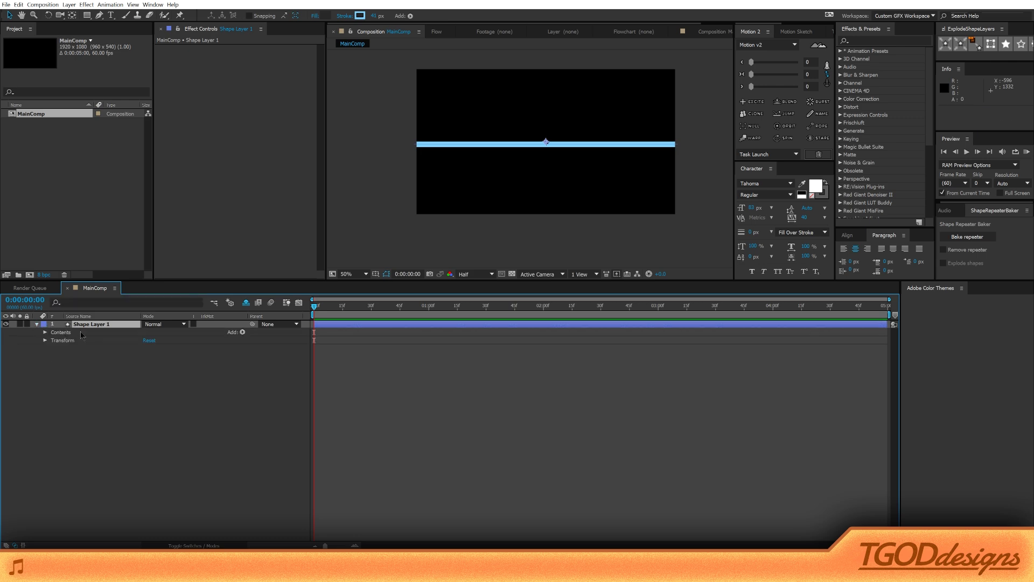
click(45, 333)
click(53, 341)
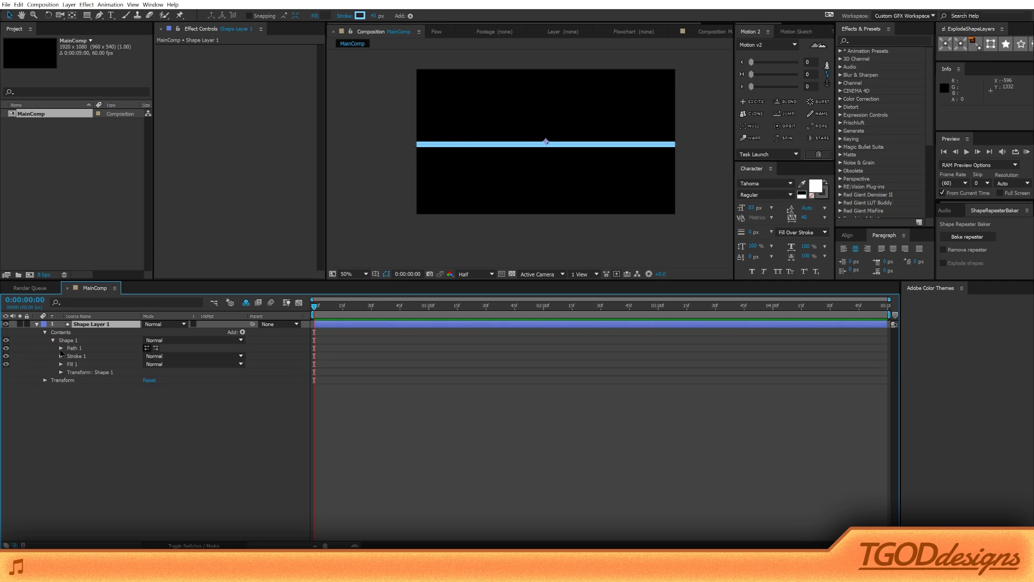
click(67, 342)
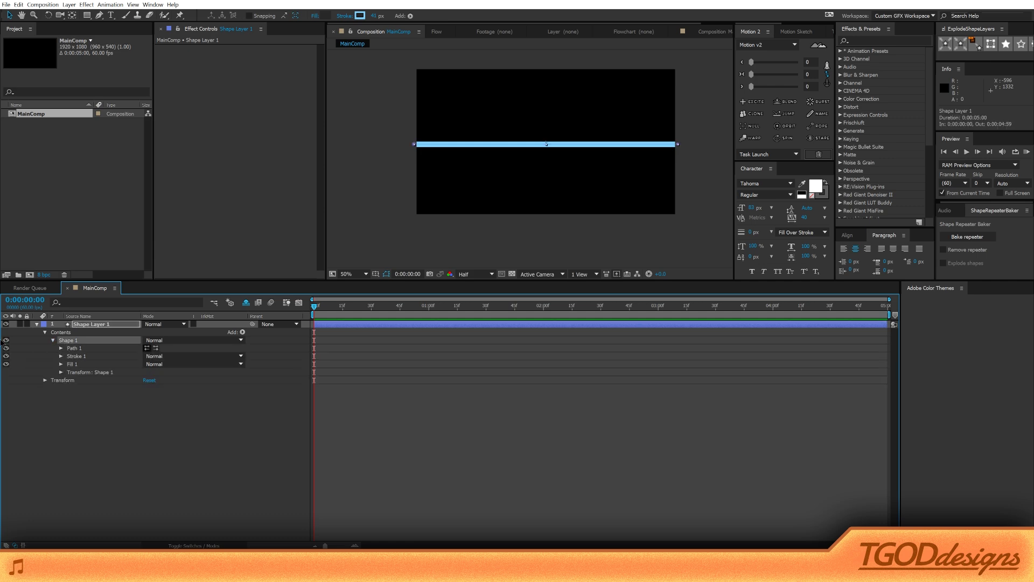
Step: Select Path 1 and check what Shape 1 and Path 1 control by hiding and showing each in turn
click(6, 340)
click(6, 340)
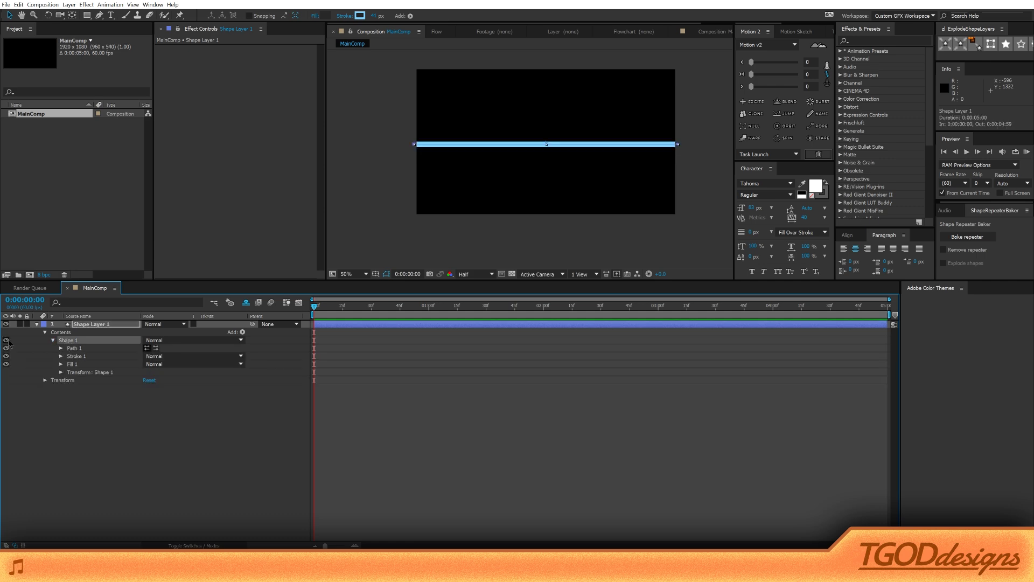
click(67, 350)
click(6, 349)
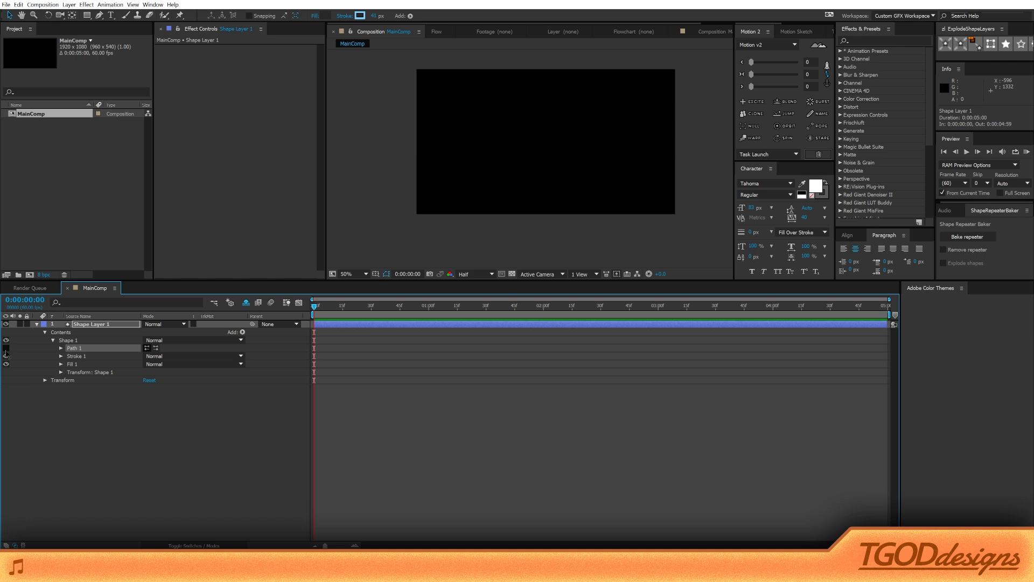
click(6, 349)
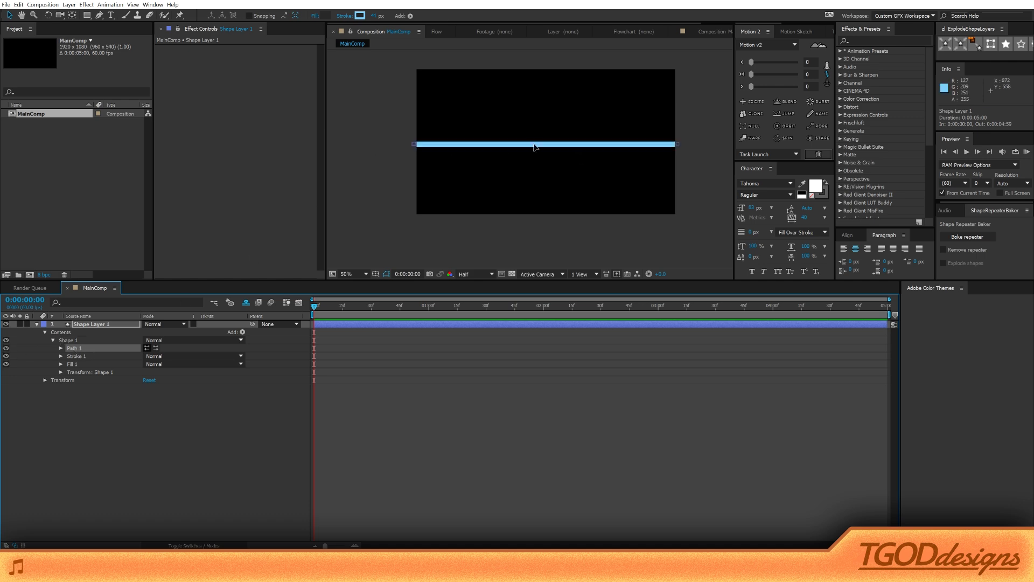
Step: Add a vertex at the middle of the line with the Pen tool, pull it downward and smooth it into a curve
click(102, 16)
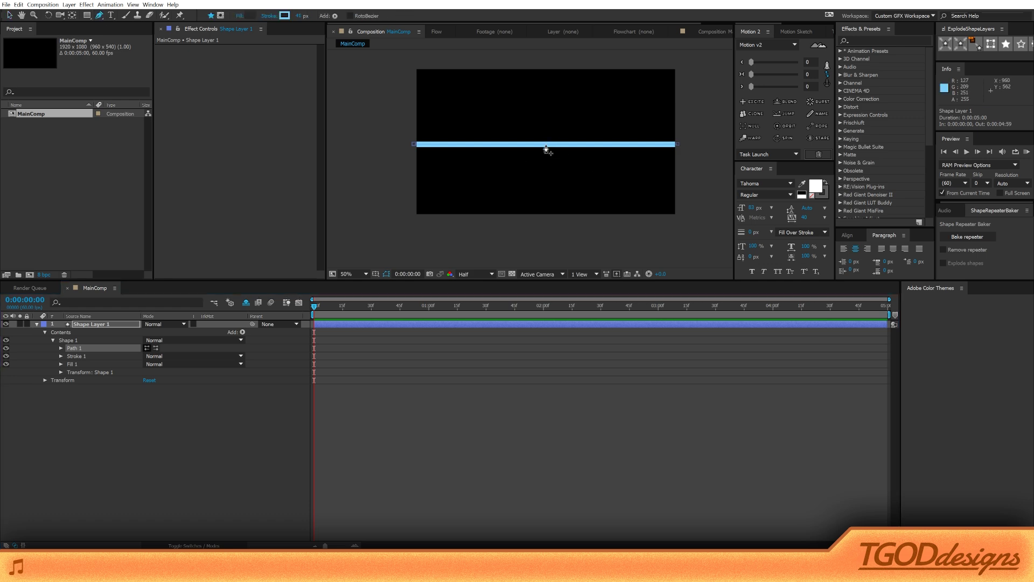
drag(546, 148, 547, 173)
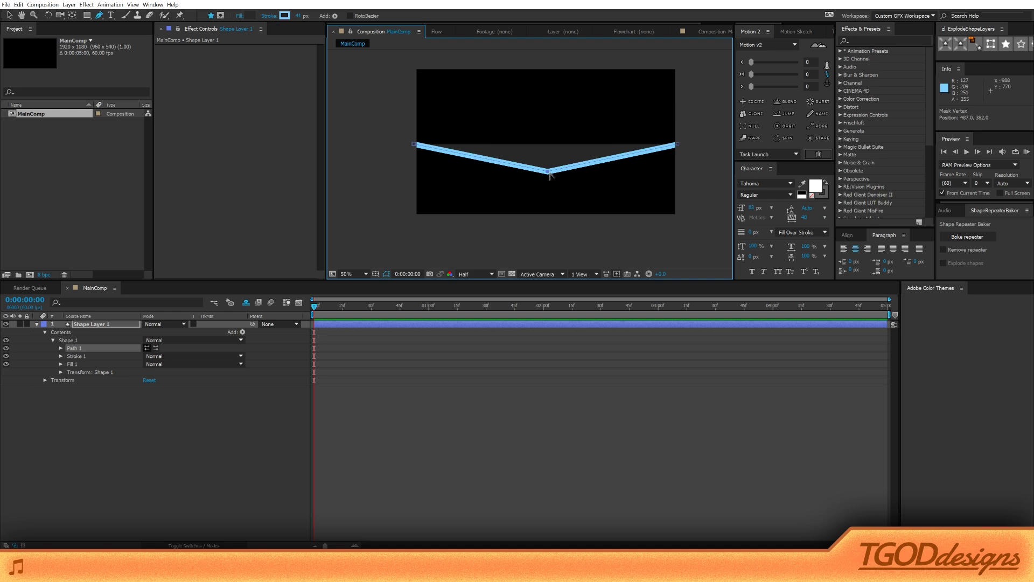
drag(548, 171, 631, 172)
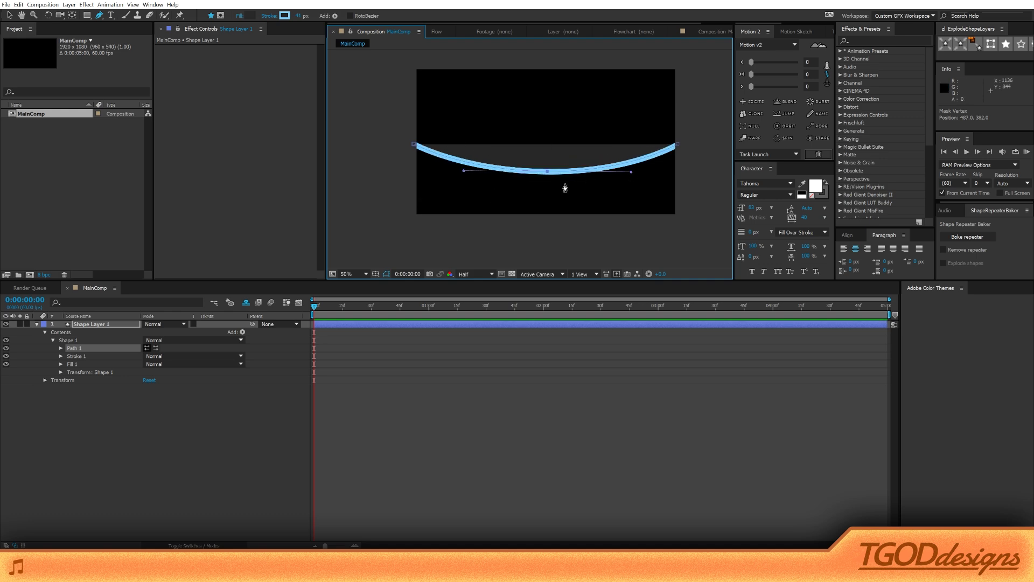
Step: Move both end vertices of the curve inward to form a narrower bowl shape inside the frame
drag(414, 146, 472, 145)
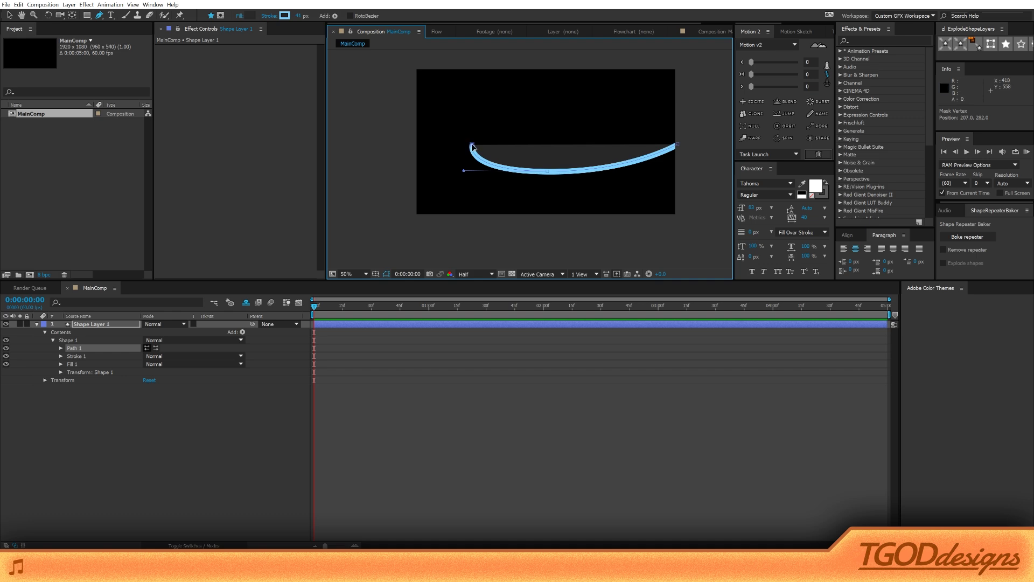
drag(472, 144, 471, 144)
click(548, 172)
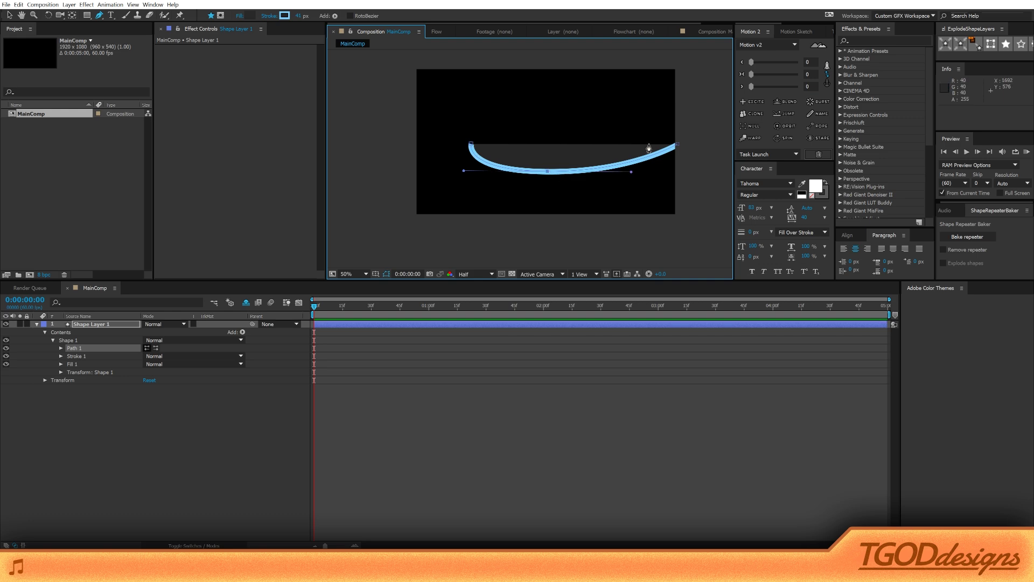
click(678, 145)
drag(678, 145, 634, 142)
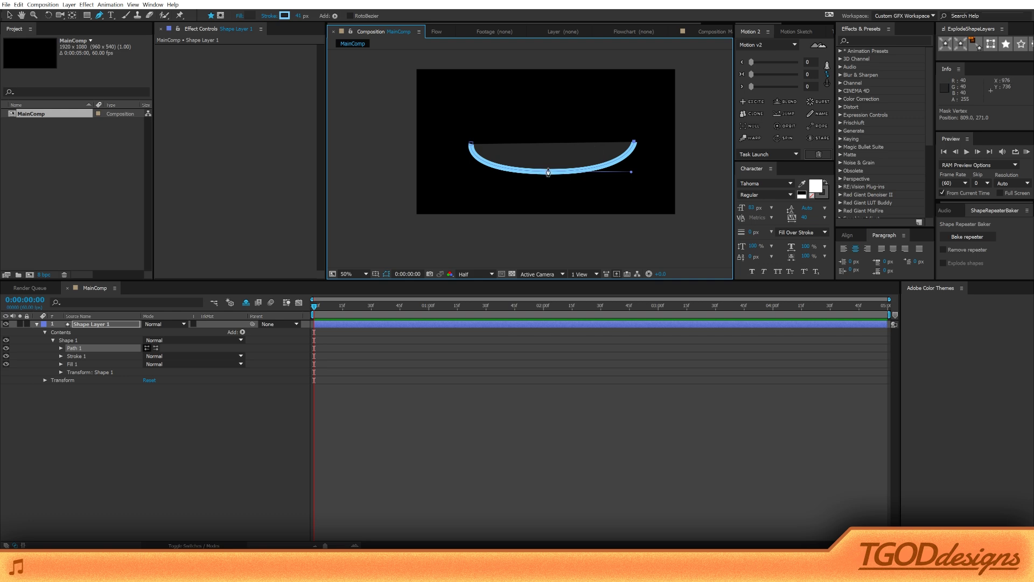
Step: Set the curved shape's fill to None so that only its stroke remains
scroll(501, 156, up, 5)
scroll(627, 178, down, 1)
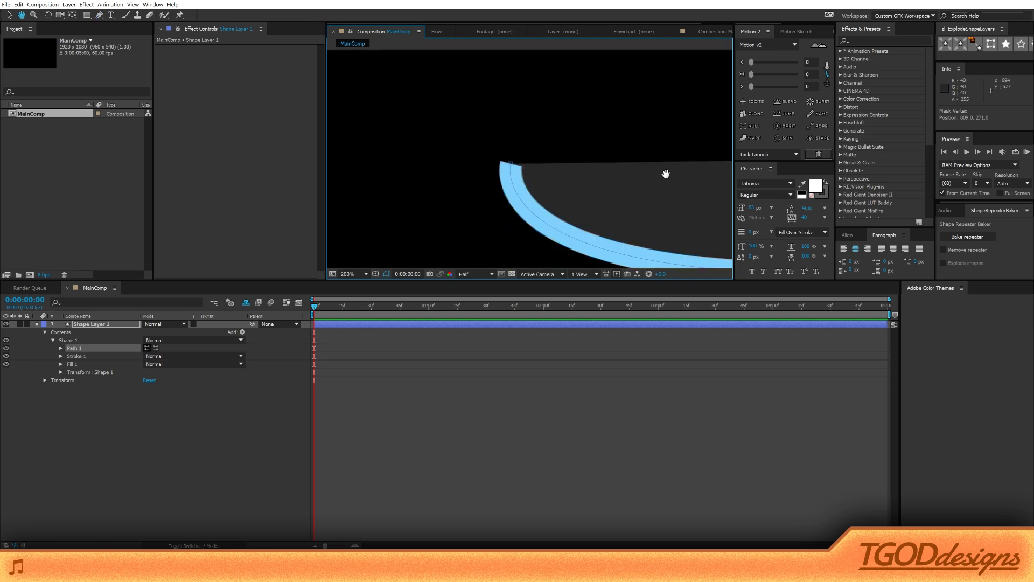
drag(666, 173, 463, 129)
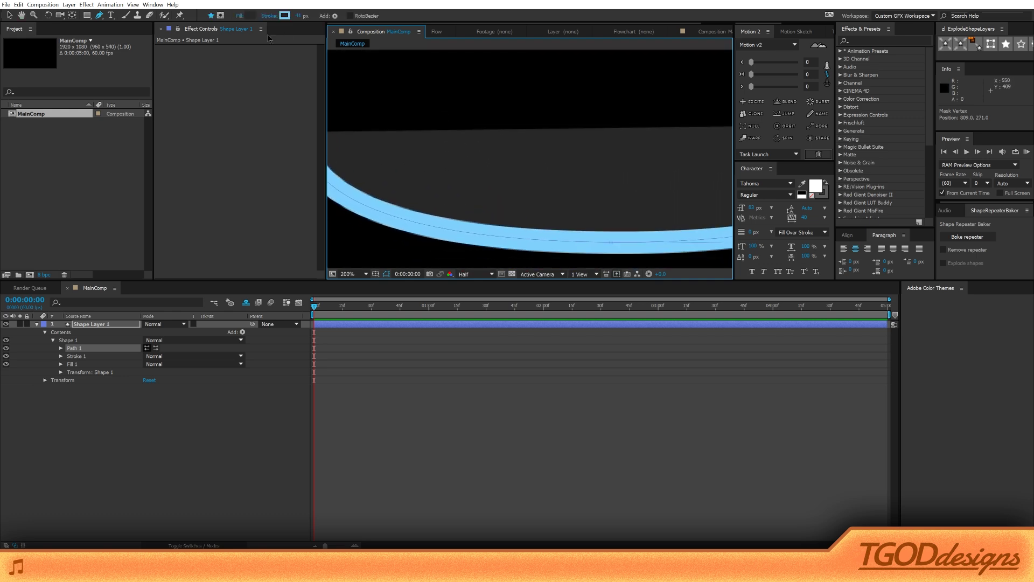
click(241, 19)
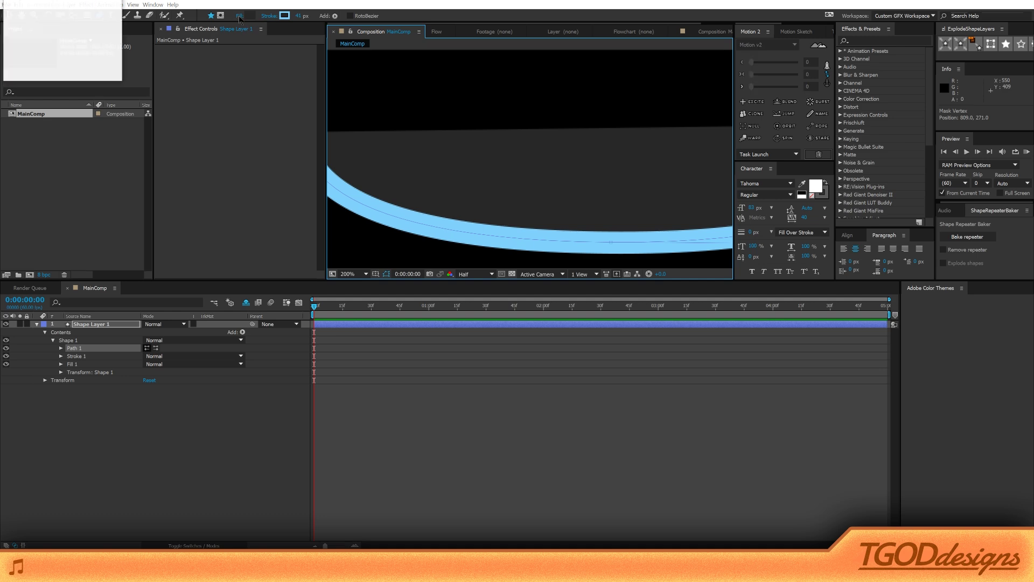
click(16, 17)
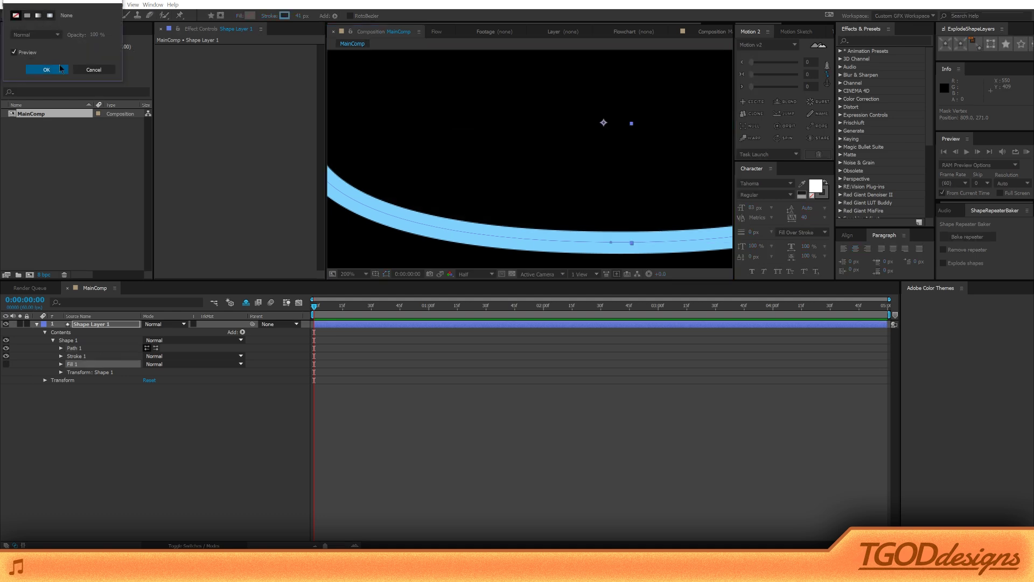
click(47, 70)
scroll(566, 164, down, 4)
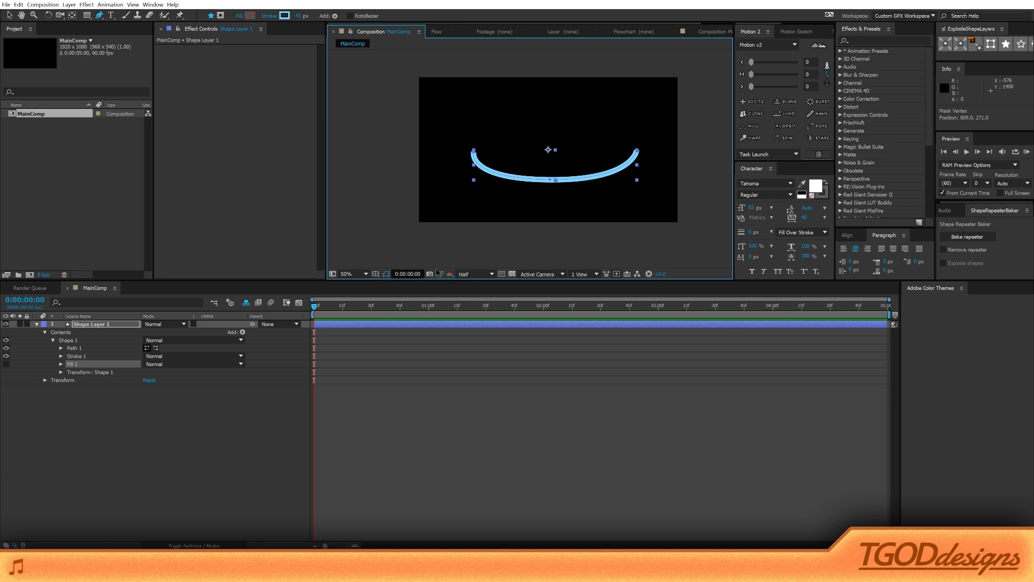
click(353, 275)
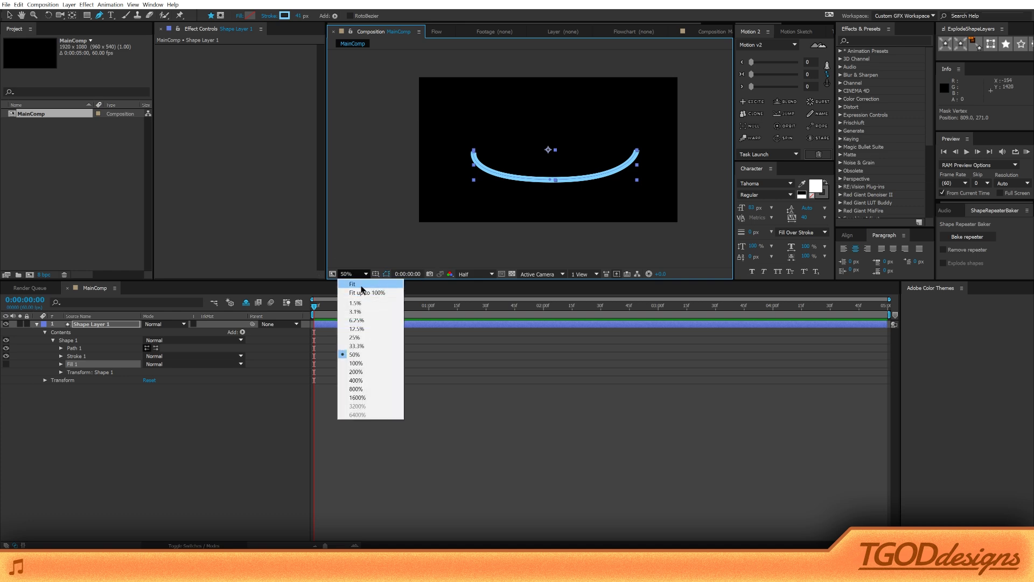
click(362, 290)
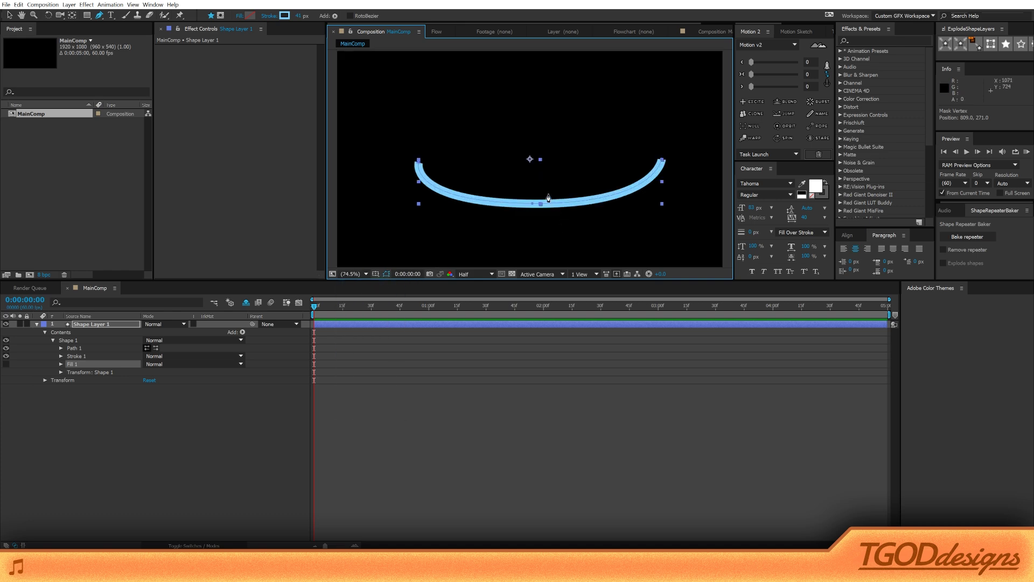
Step: Check what Stroke 1 controls on the curve by selecting it and hiding and showing it several times
click(112, 326)
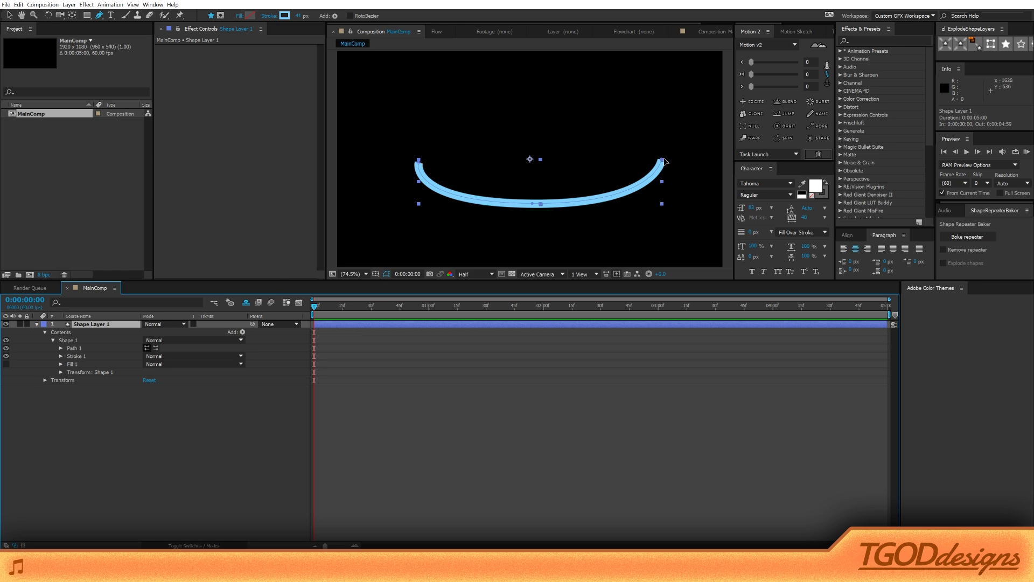
click(73, 350)
click(76, 357)
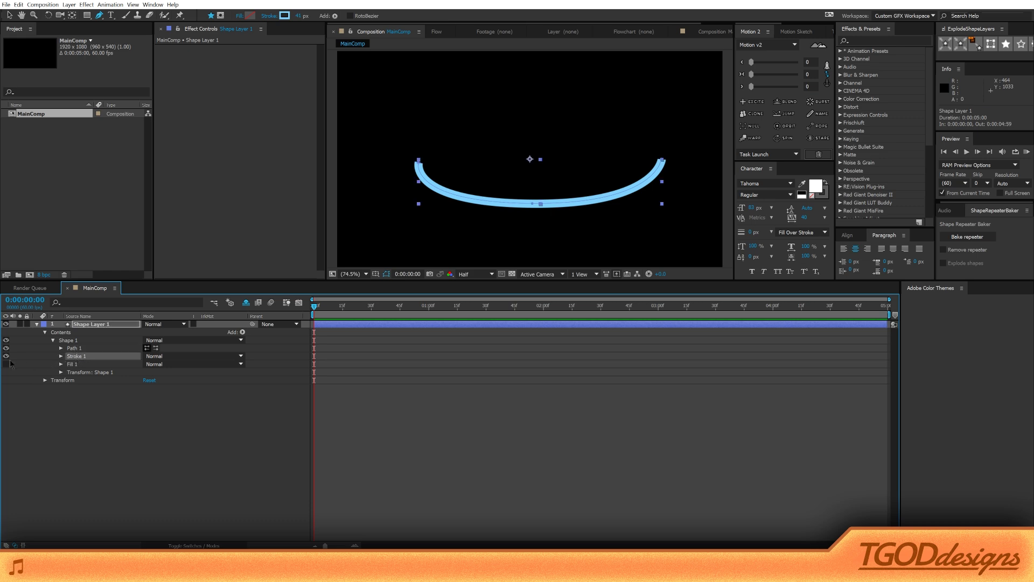
click(6, 358)
click(6, 357)
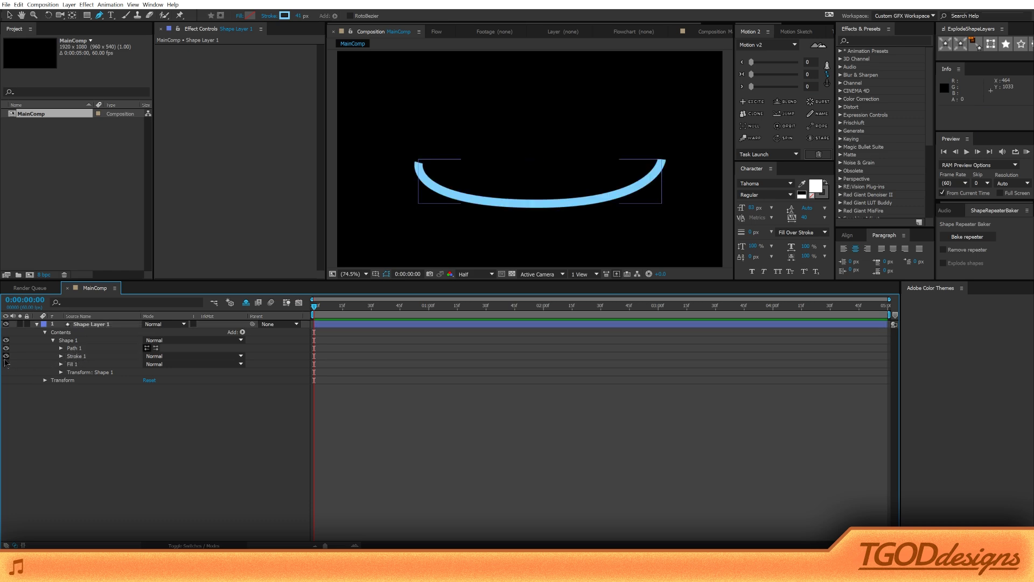
click(5, 358)
click(5, 356)
click(5, 356)
click(6, 357)
Step: Set Stroke 1's width to 37 and its line cap to Round Cap
click(61, 356)
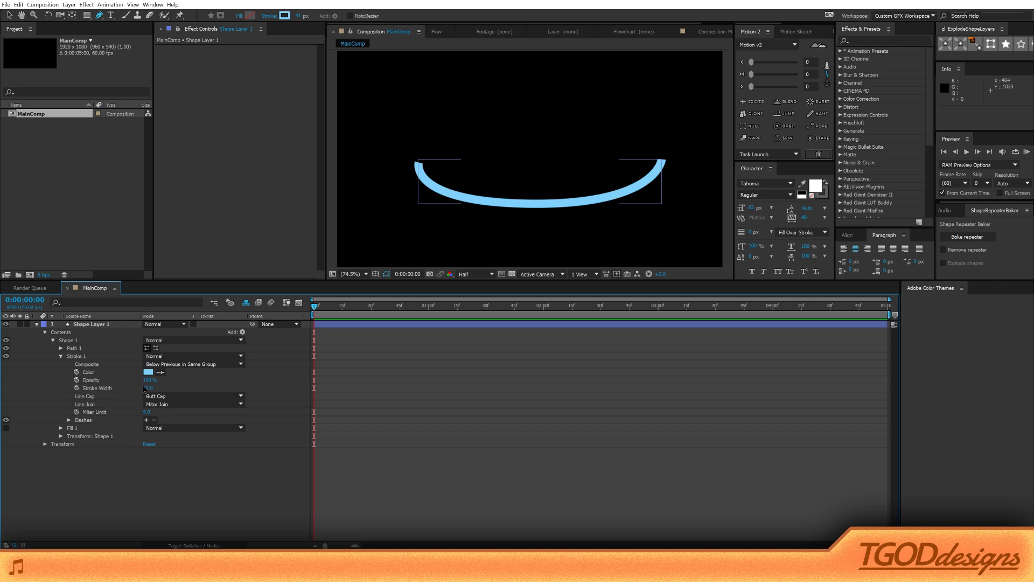
drag(145, 389, 147, 388)
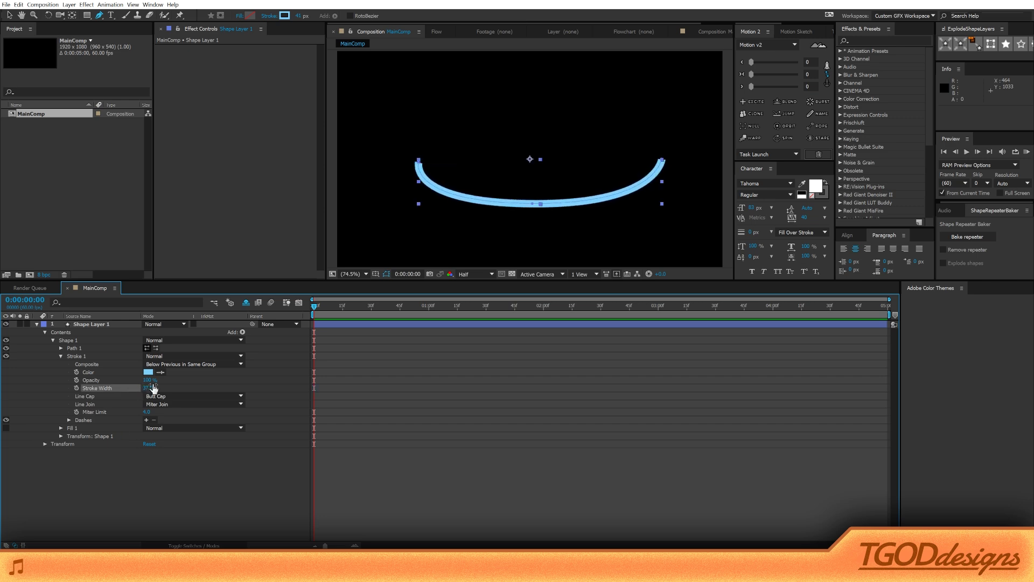
scroll(411, 179, up, 3)
drag(400, 196, 693, 111)
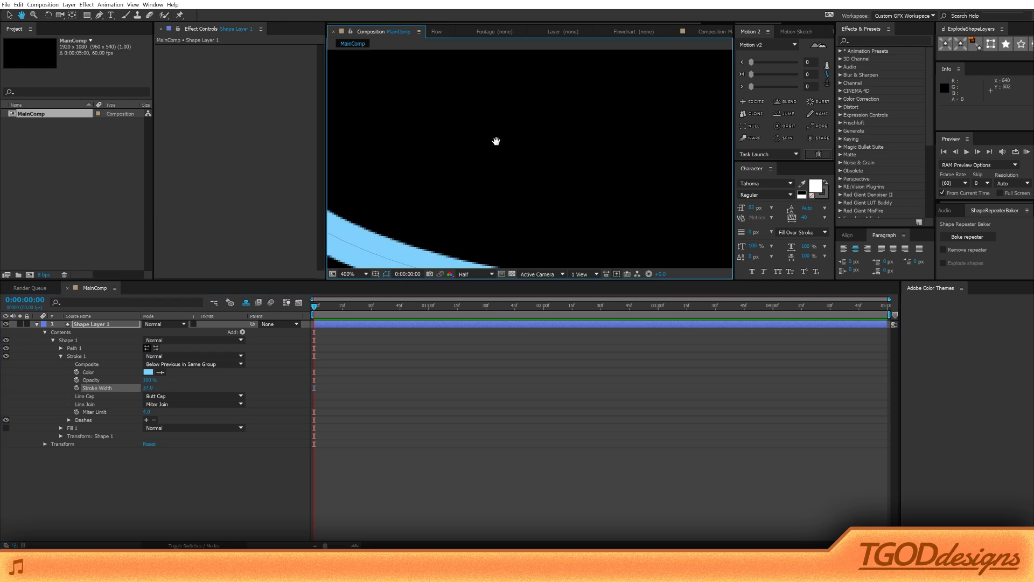
drag(429, 176, 624, 183)
scroll(513, 157, down, 1)
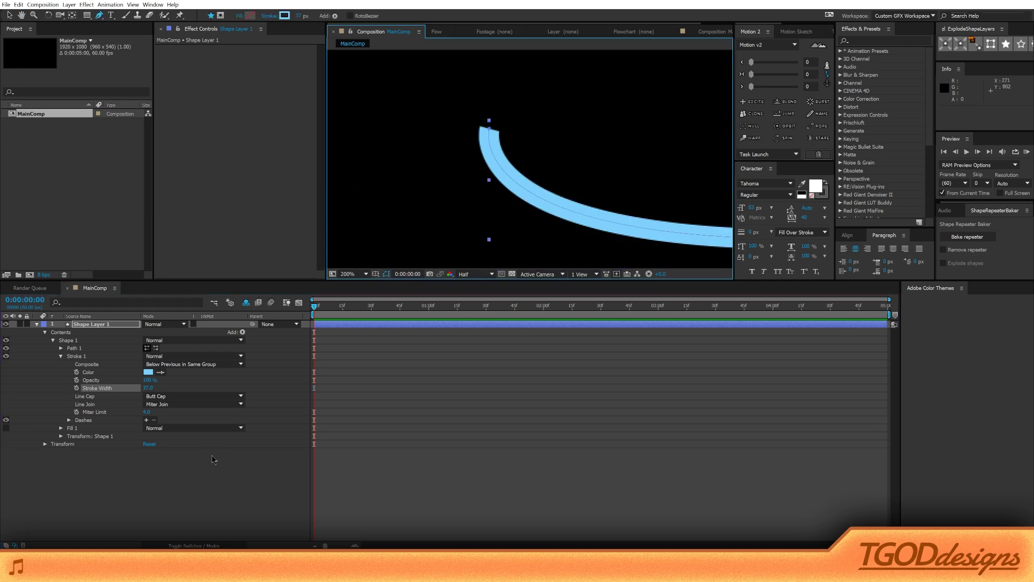
click(161, 396)
click(177, 408)
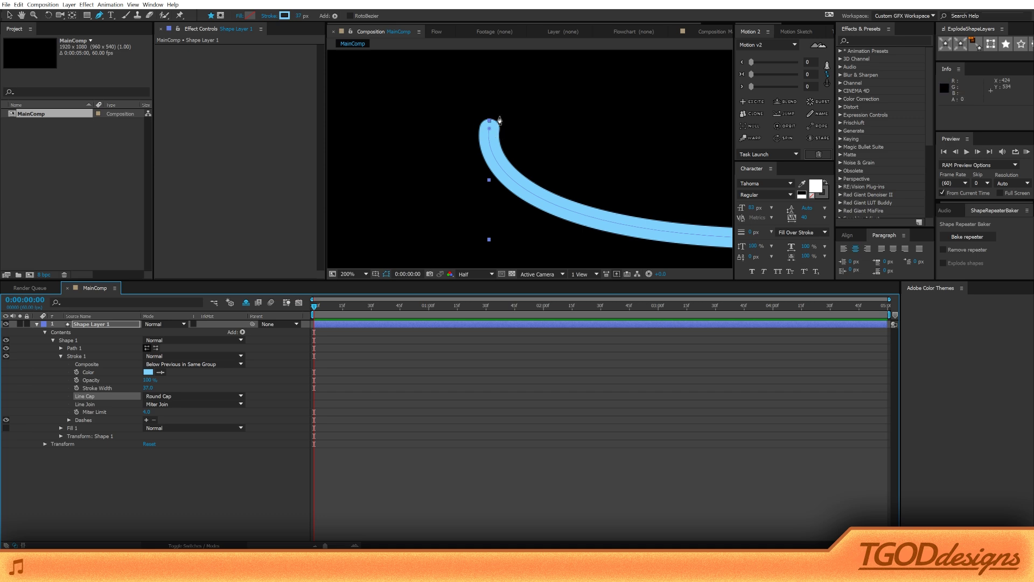
key(v)
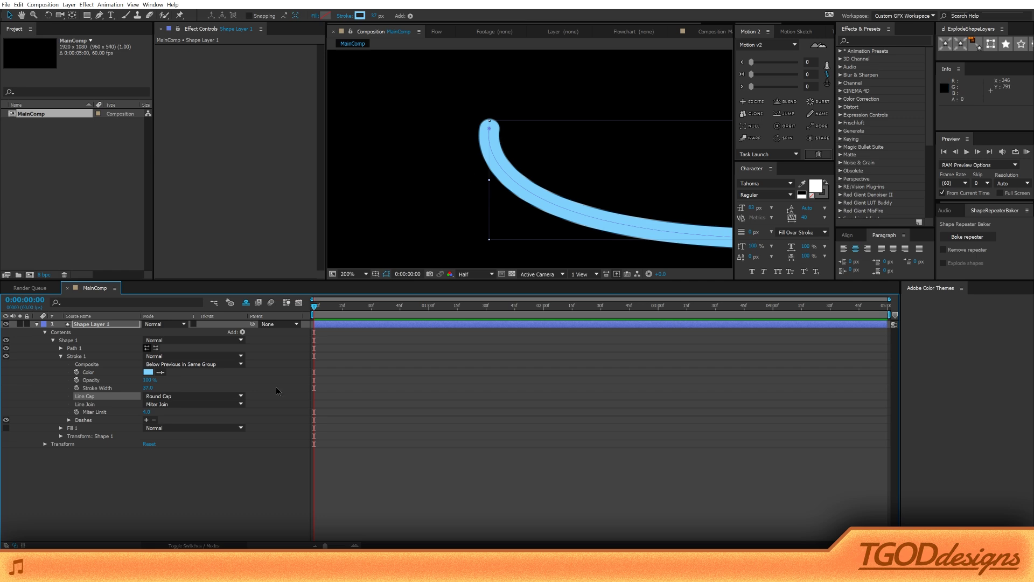
click(189, 397)
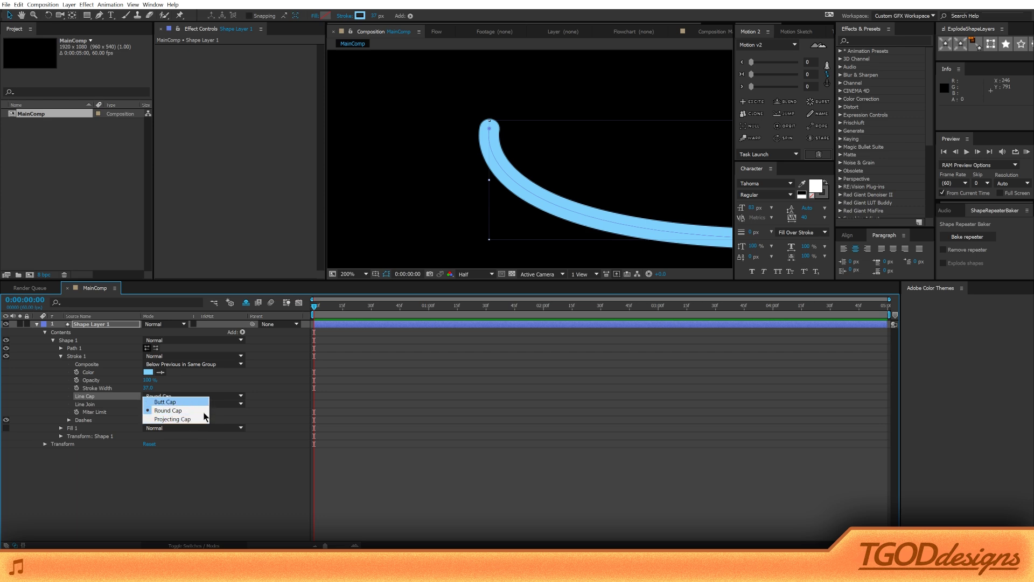
click(178, 410)
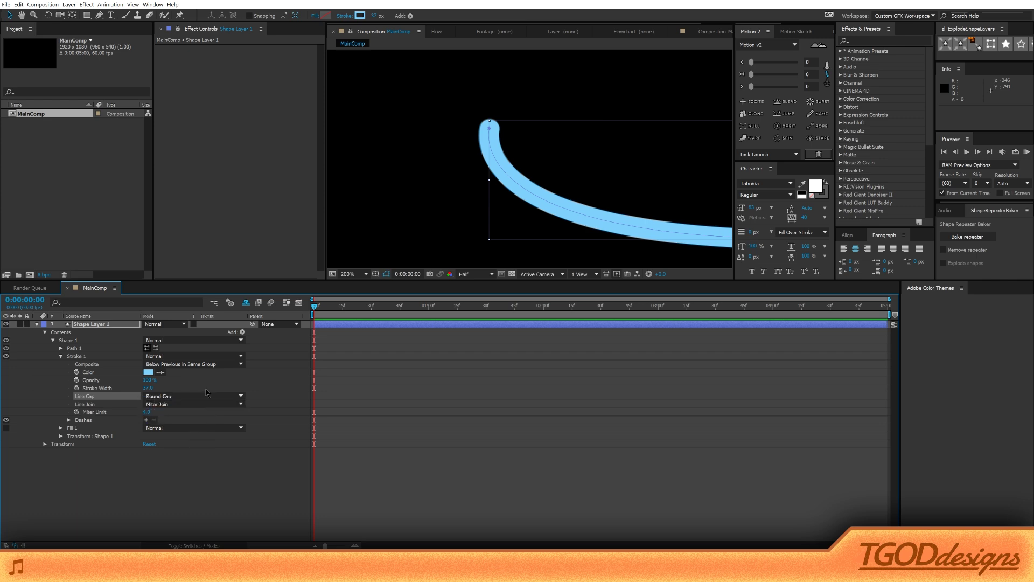
Step: Look through Stroke 1's line join options and add a dash to the stroke
click(175, 404)
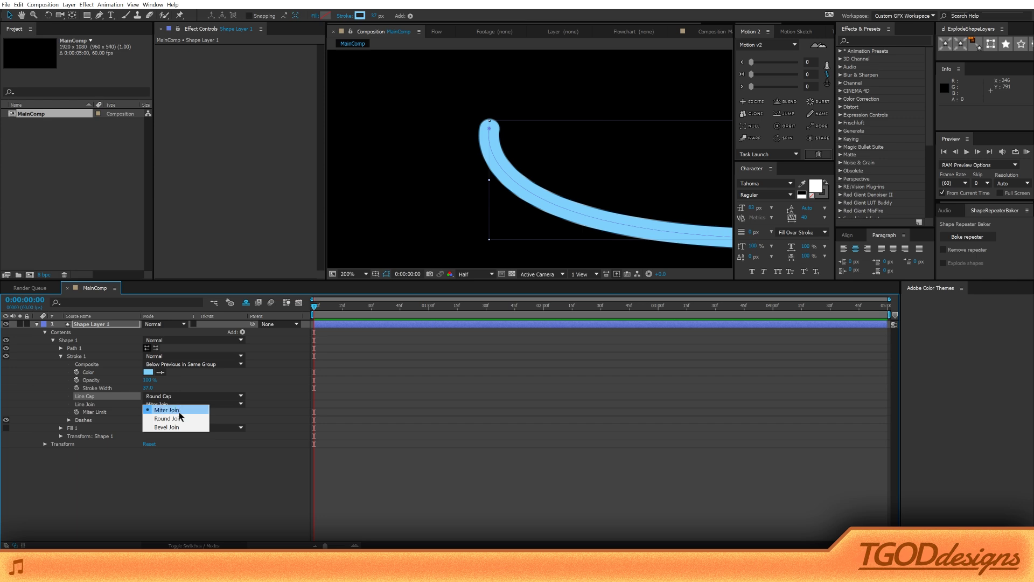
click(102, 404)
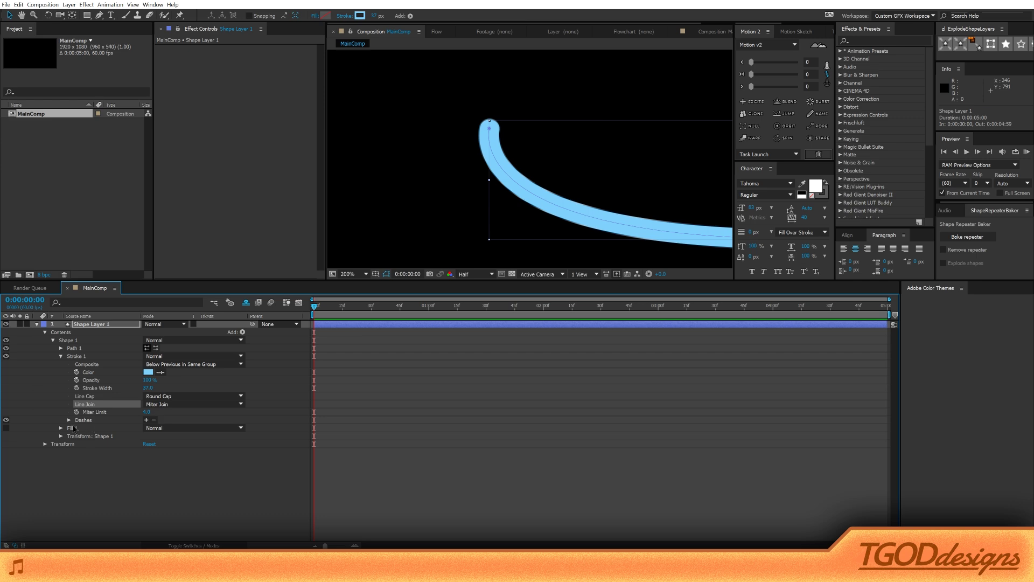
click(145, 420)
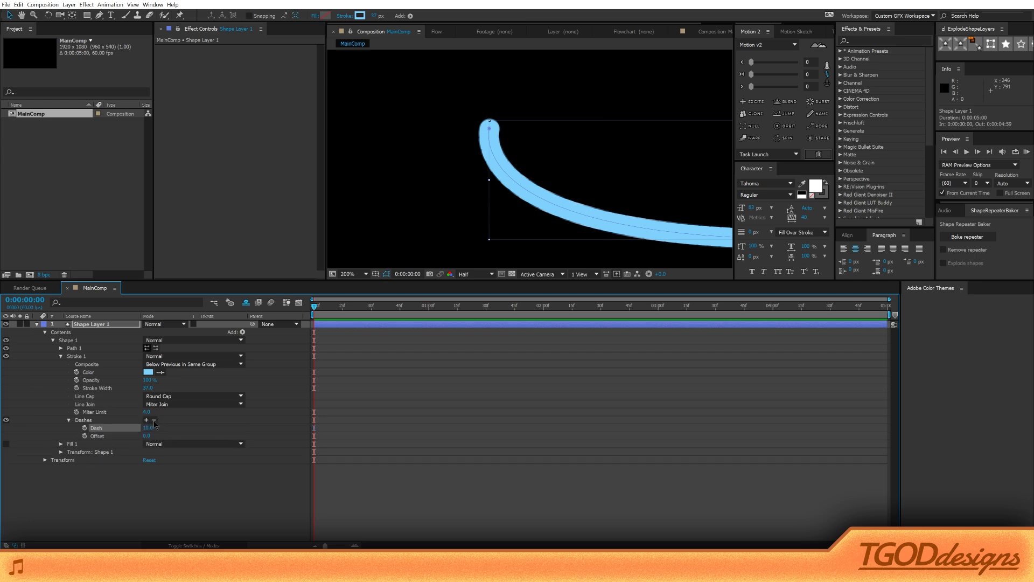
click(69, 420)
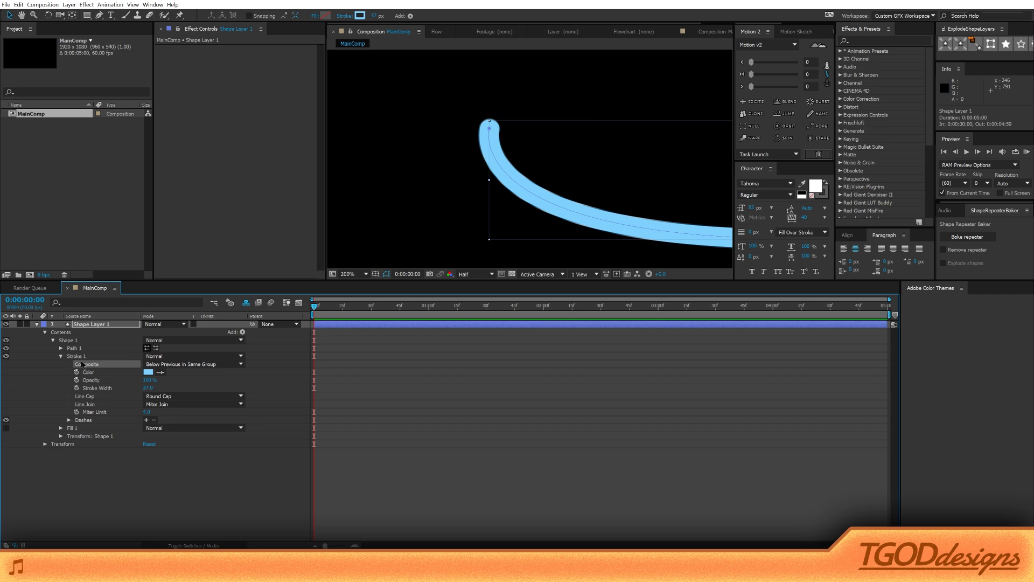
Step: Add Trim Paths to Shape 1 and reorder it to sit below Fill 1 inside the group
click(70, 356)
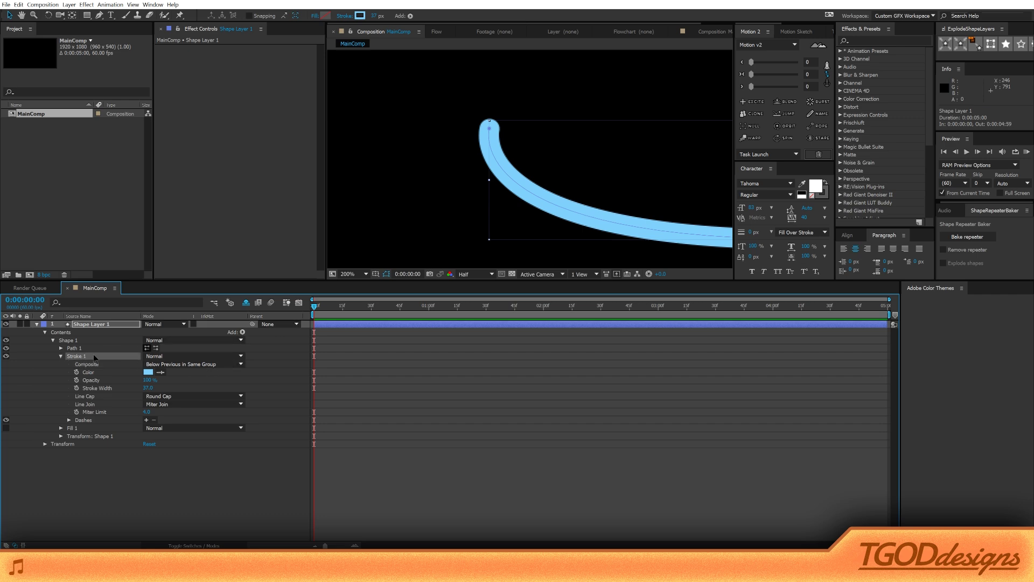
click(61, 356)
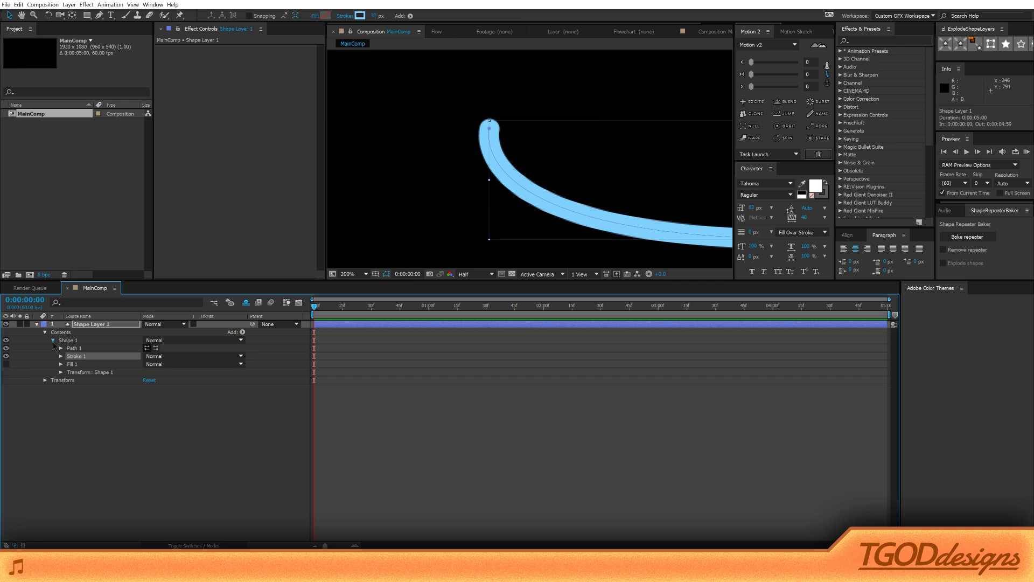
click(53, 340)
click(68, 340)
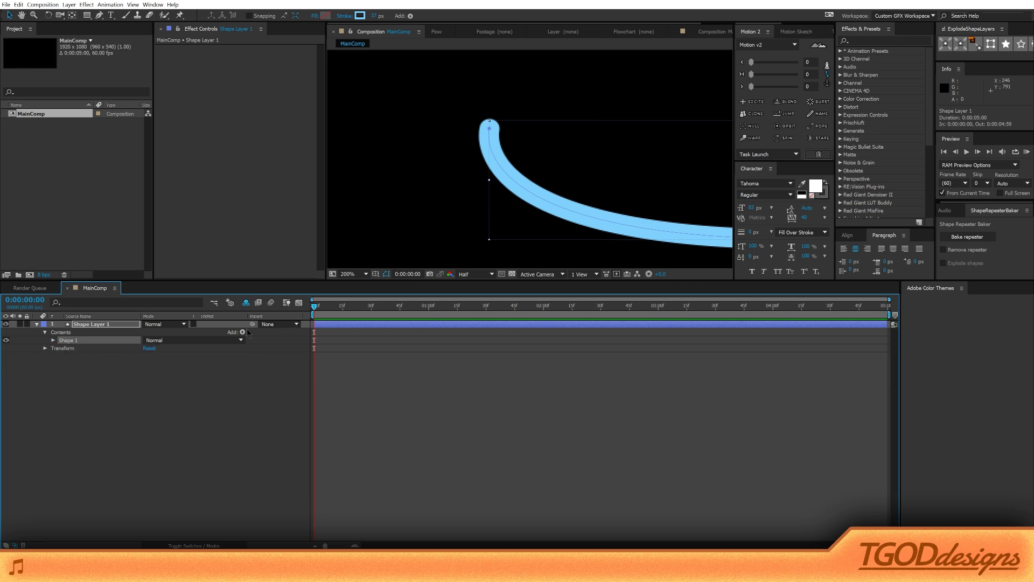
click(53, 341)
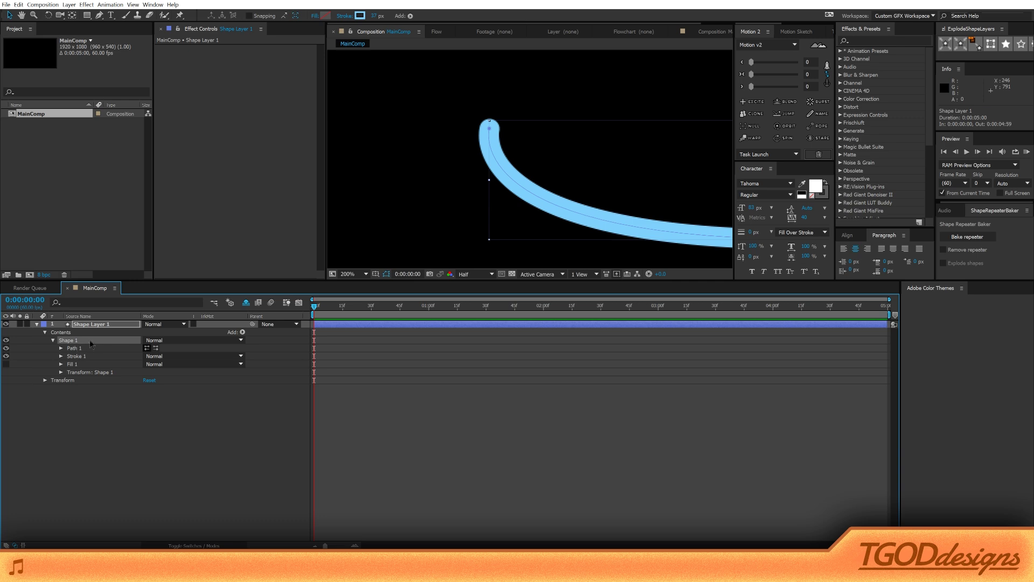
click(242, 332)
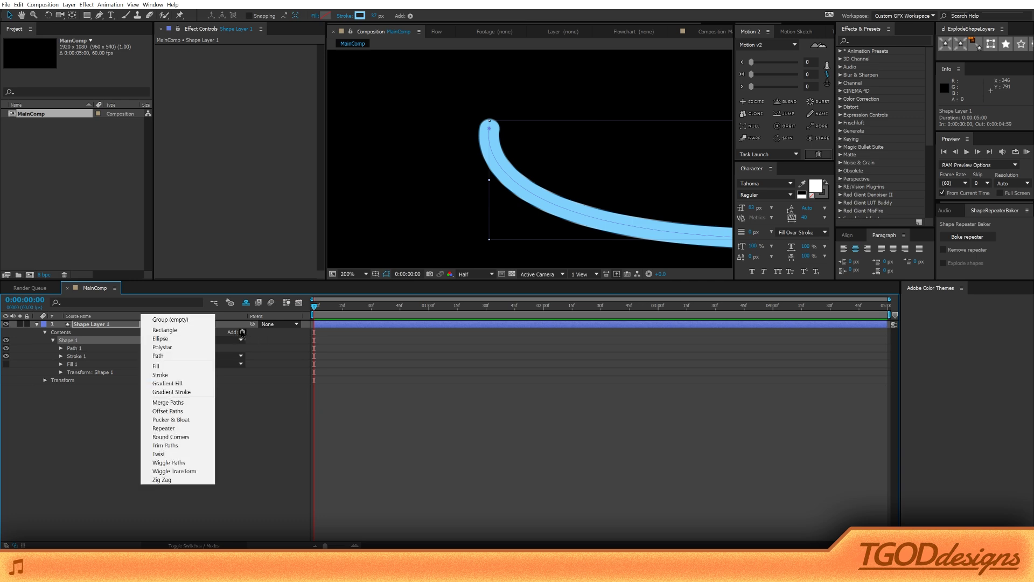
click(183, 445)
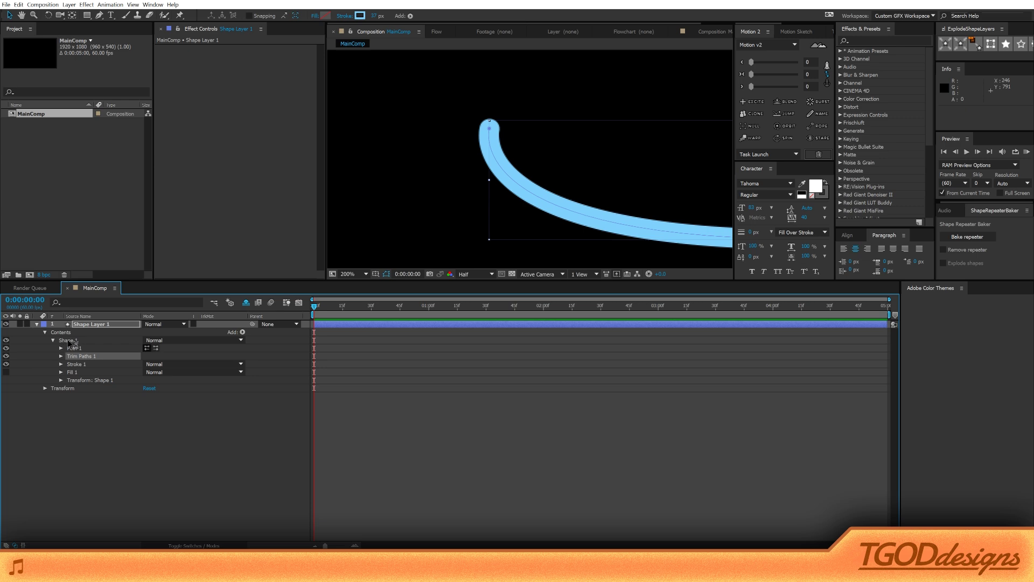
drag(81, 356, 79, 379)
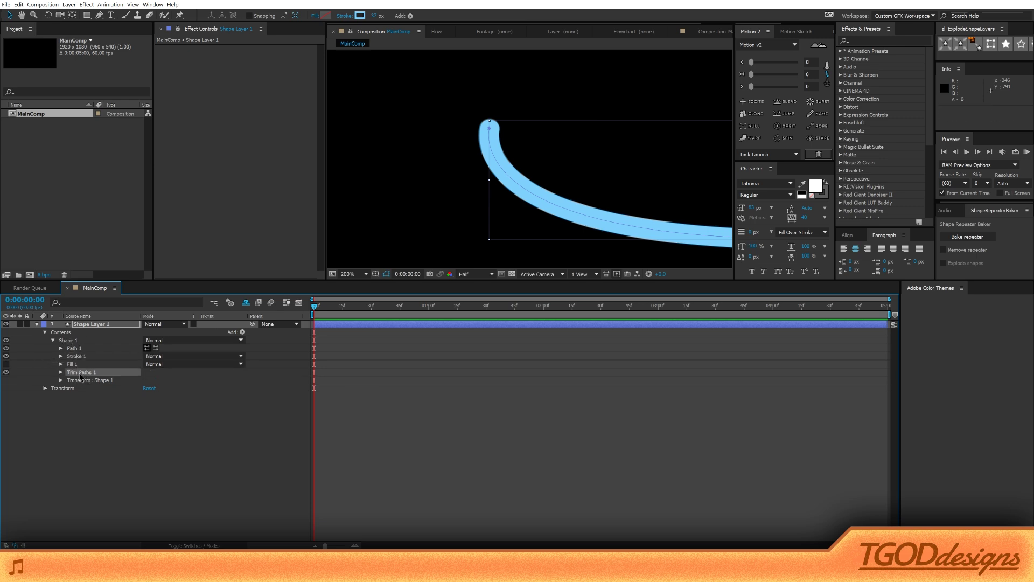
Step: Try Trim Paths 1 outside the Shape 1 group, compare the two levels, and return it to the group below Fill 1
click(64, 340)
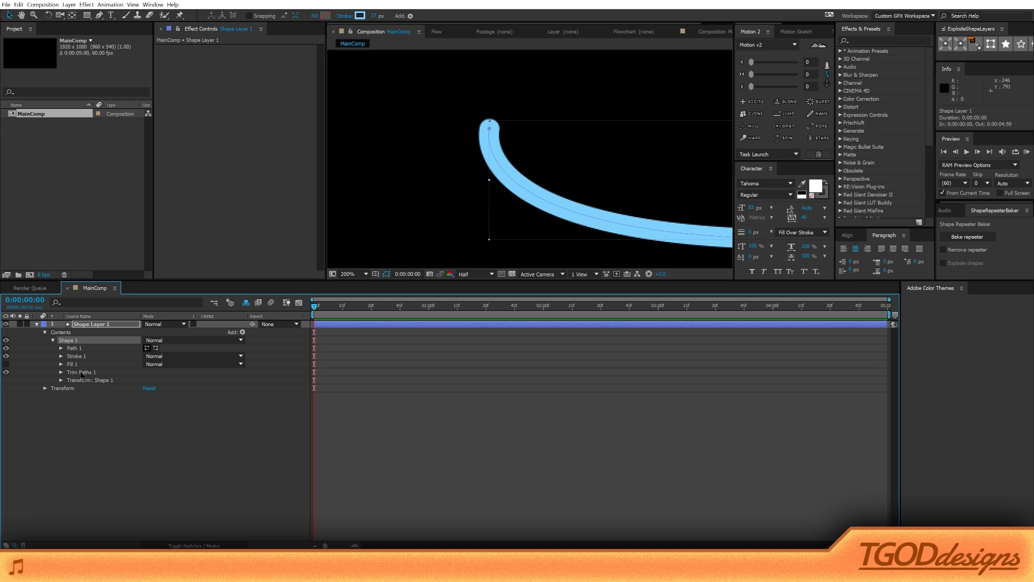
mouse_move(81, 375)
mouse_down()
mouse_move(80, 384)
mouse_move(74, 338)
mouse_move(73, 386)
mouse_move(82, 355)
mouse_up()
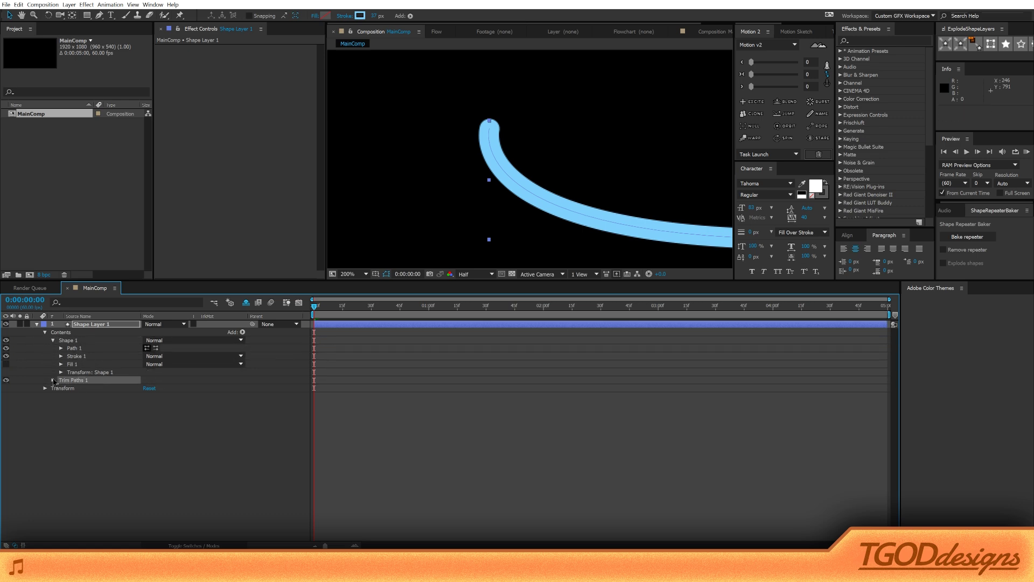
click(64, 341)
click(53, 341)
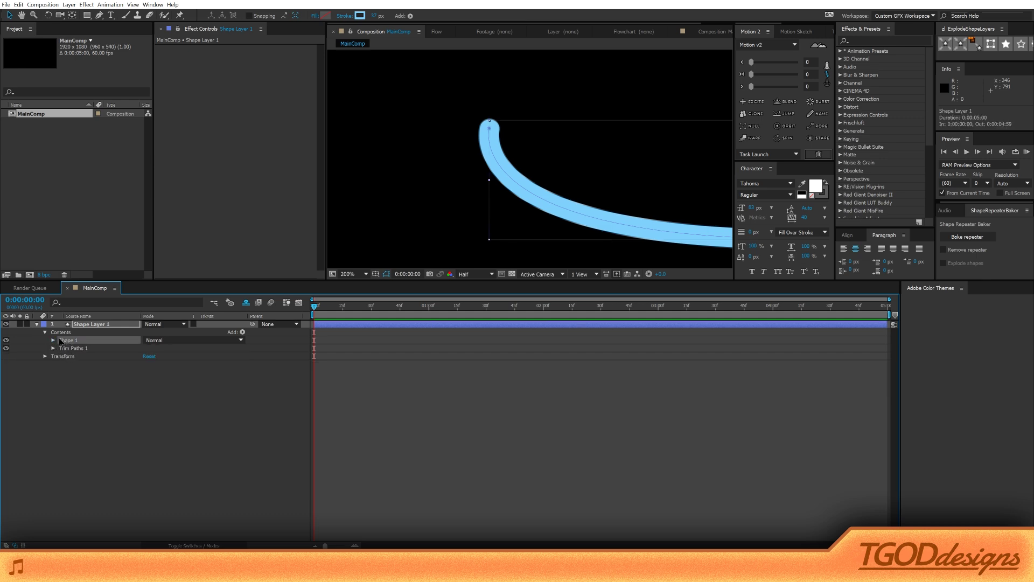
click(60, 348)
click(61, 340)
click(52, 341)
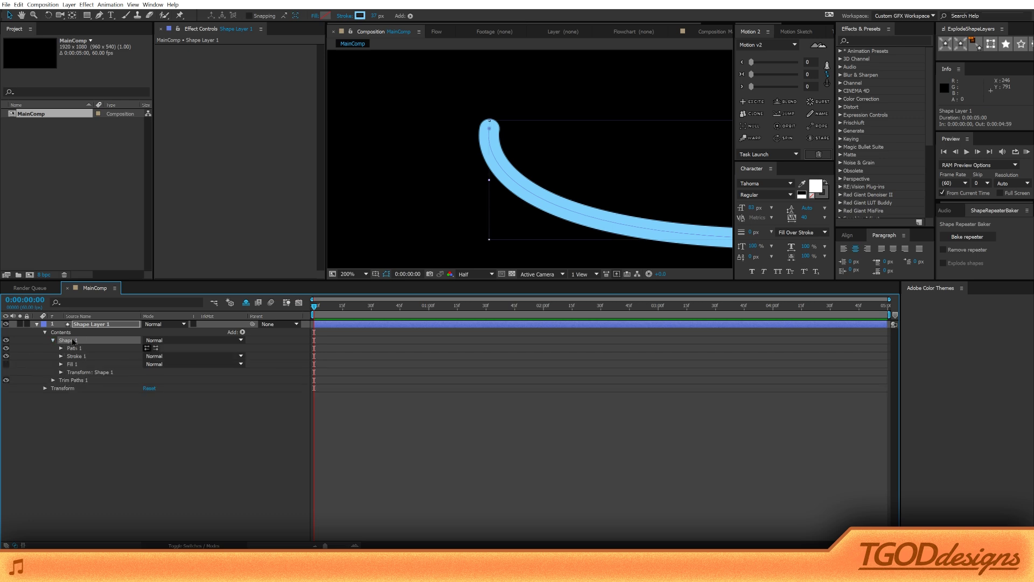
mouse_move(77, 381)
mouse_down()
mouse_move(78, 349)
mouse_move(78, 377)
mouse_up()
Step: Try shortening the stroke from both ends by raising the Start and lowering the End of Trim Paths 1
click(61, 372)
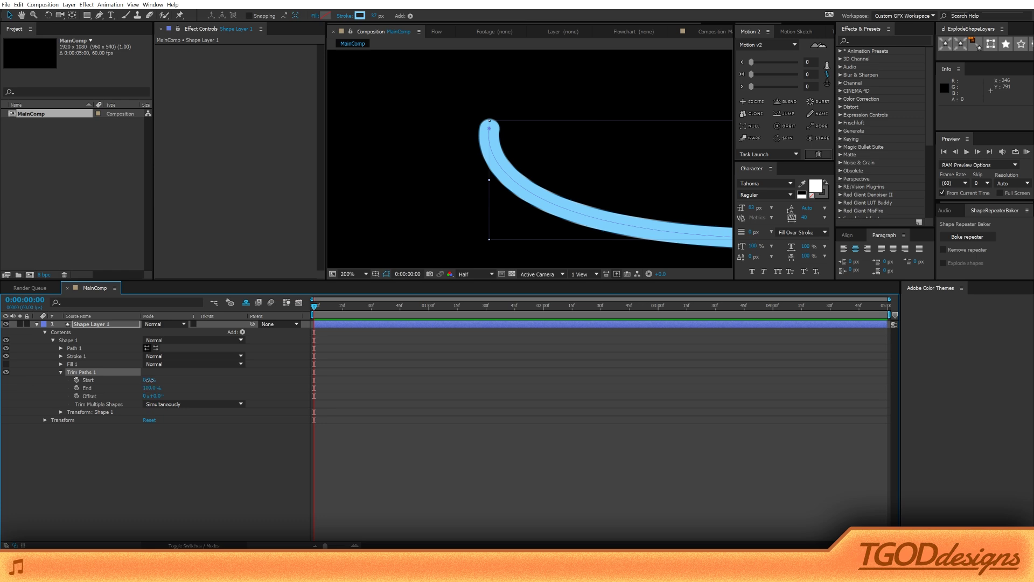
mouse_move(149, 380)
mouse_down()
mouse_move(168, 380)
mouse_move(151, 380)
mouse_up()
scroll(535, 193, down, 2)
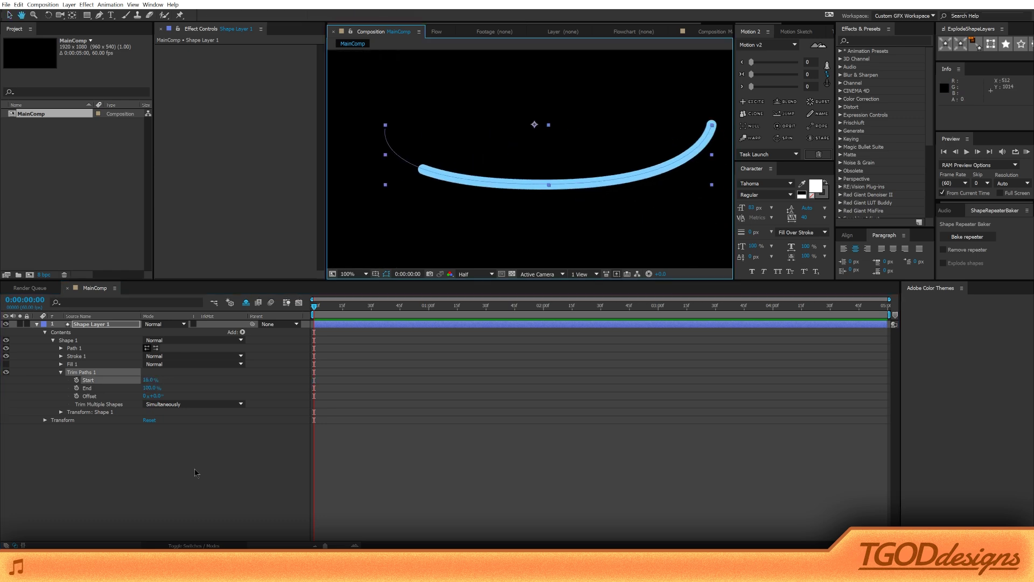
drag(150, 388, 143, 388)
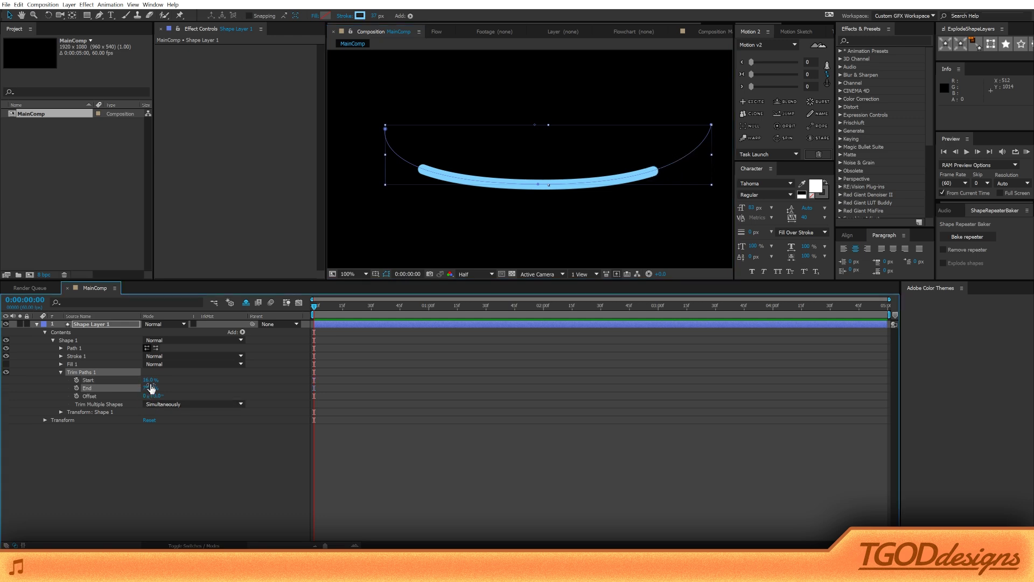
Step: Set both Start and End of Trim Paths 1 to 40%
click(149, 380)
text(40)
key(Tab)
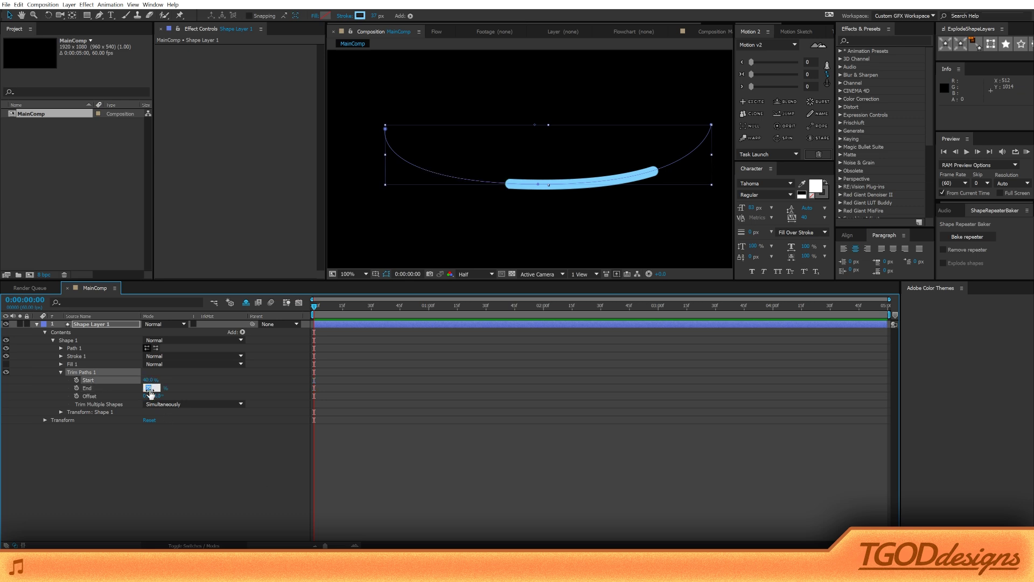
text(40)
key(Return)
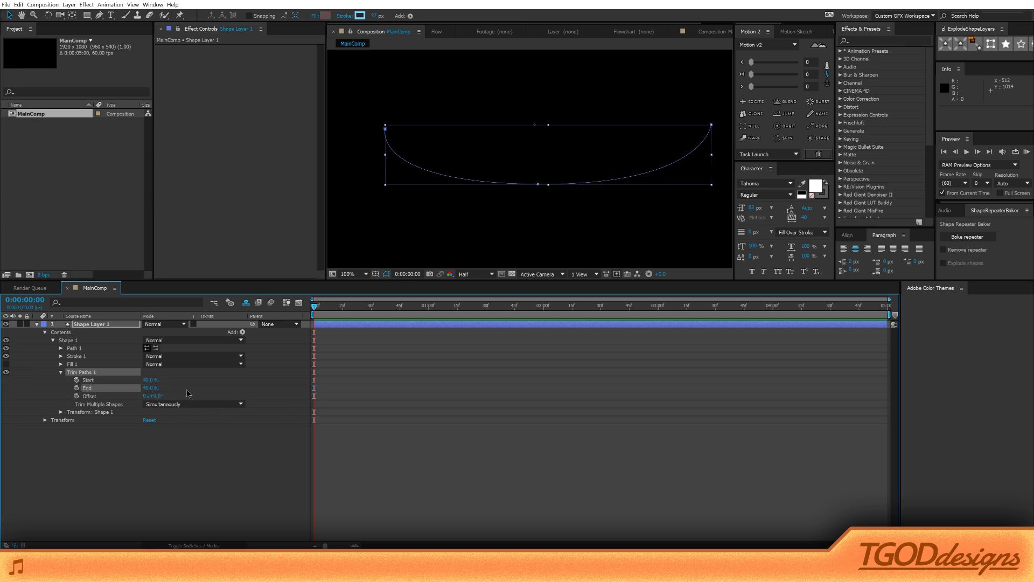
Step: Extend the trimmed stroke segment by setting the End of Trim Paths 1 to 60%
drag(147, 388, 157, 388)
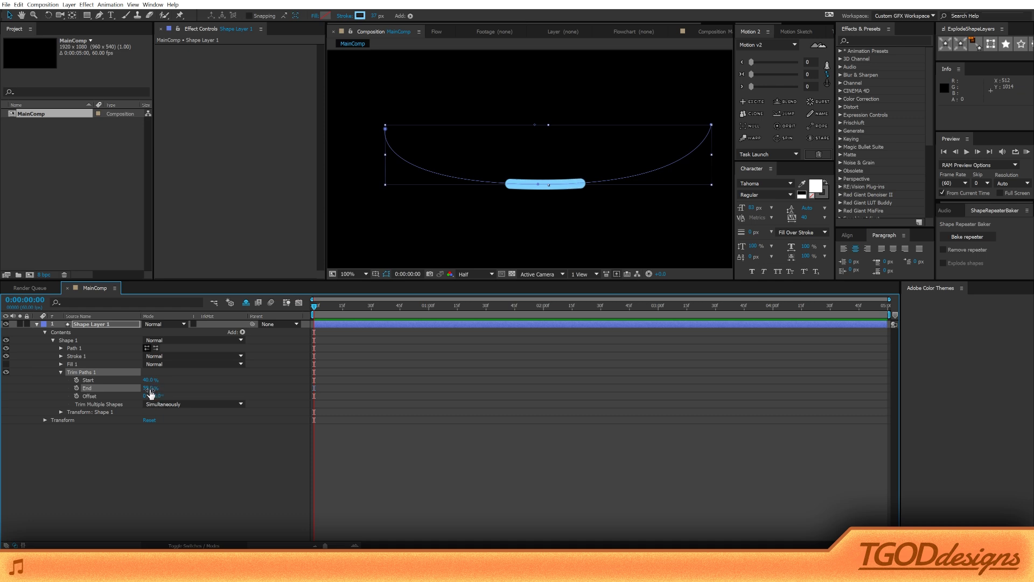
click(147, 387)
text(60)
key(Return)
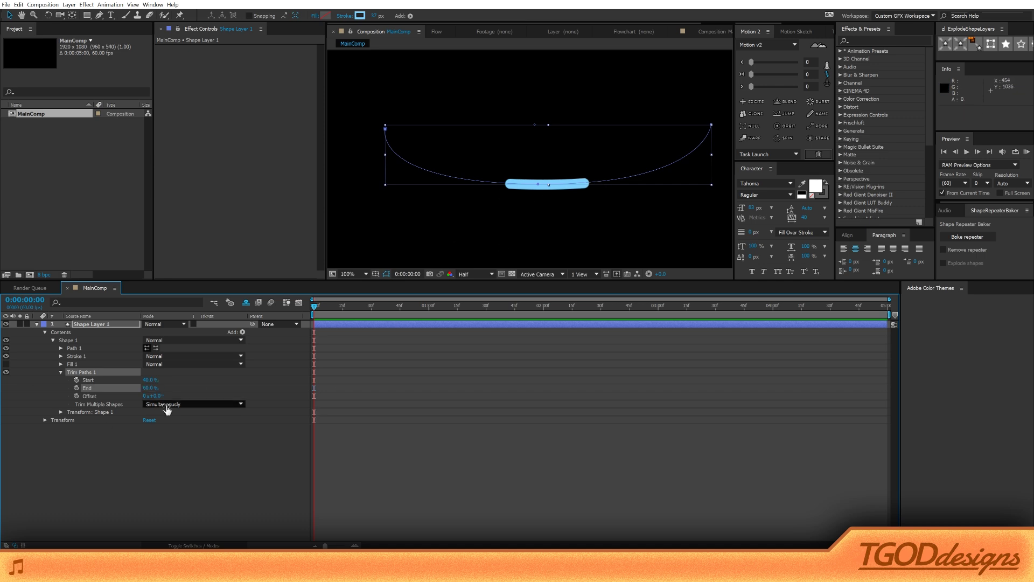
Step: Try sliding the trimmed segment along the path with the Trim Paths 1 Offset, and reset the Offset to 0
mouse_move(162, 396)
mouse_down()
mouse_move(64, 388)
mouse_move(186, 389)
mouse_move(171, 389)
mouse_up()
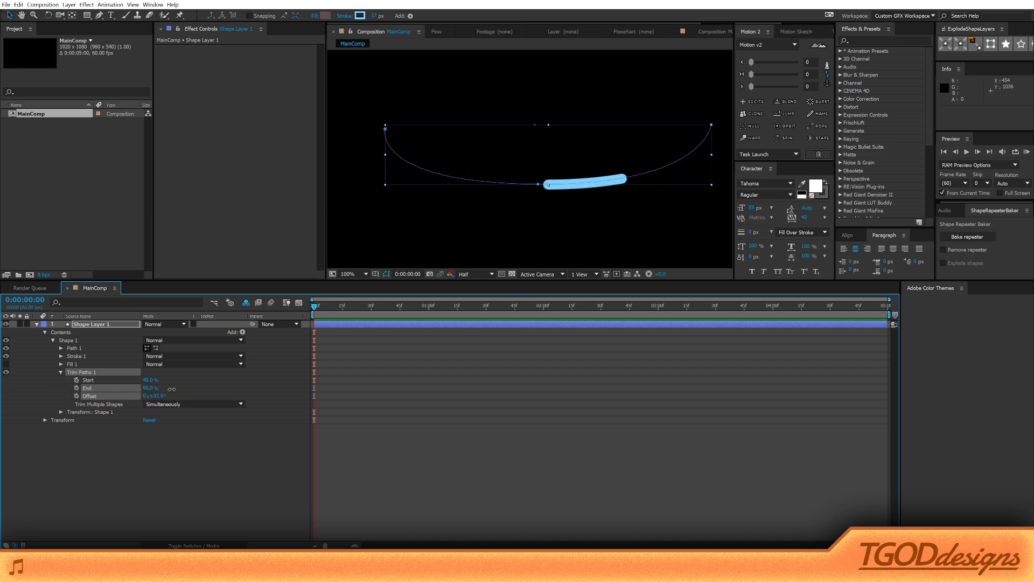
click(157, 396)
text(0)
key(Return)
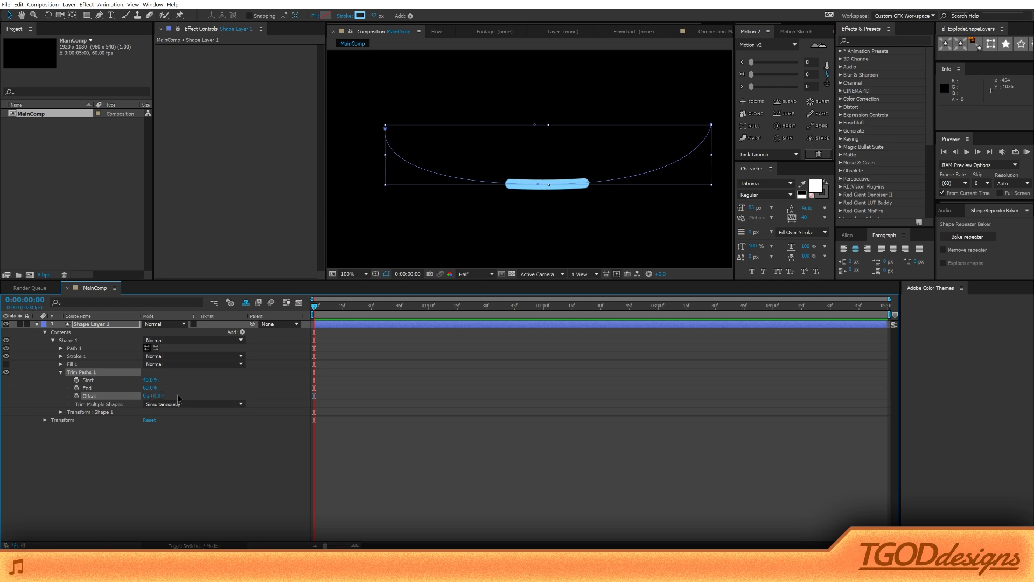
Step: Duplicate the Shape 1 group and place the copy below it in the layer's contents
click(61, 373)
click(68, 341)
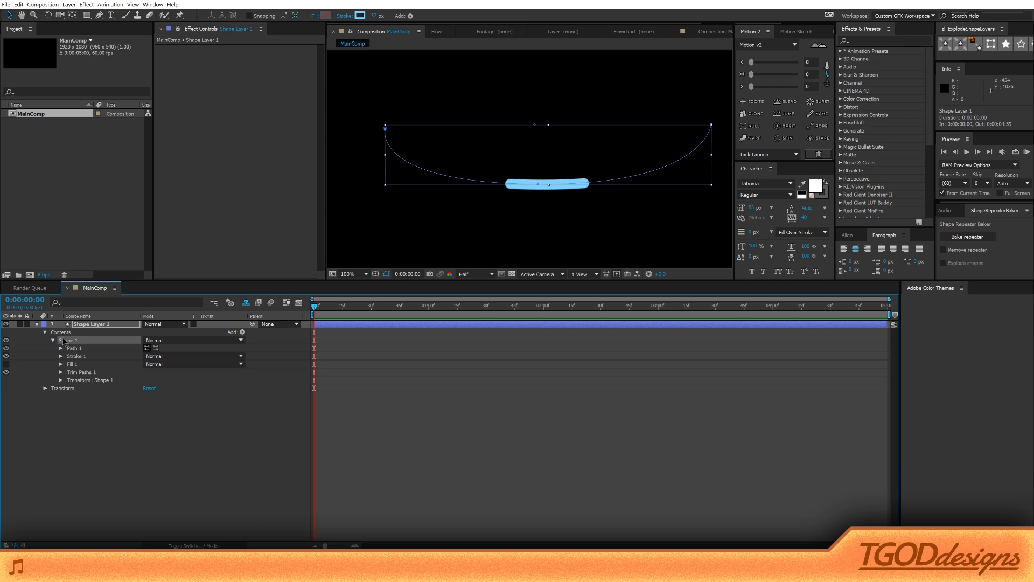
key(ctrl+d)
mouse_move(69, 342)
mouse_down()
mouse_move(74, 397)
mouse_move(78, 343)
mouse_move(80, 355)
mouse_up()
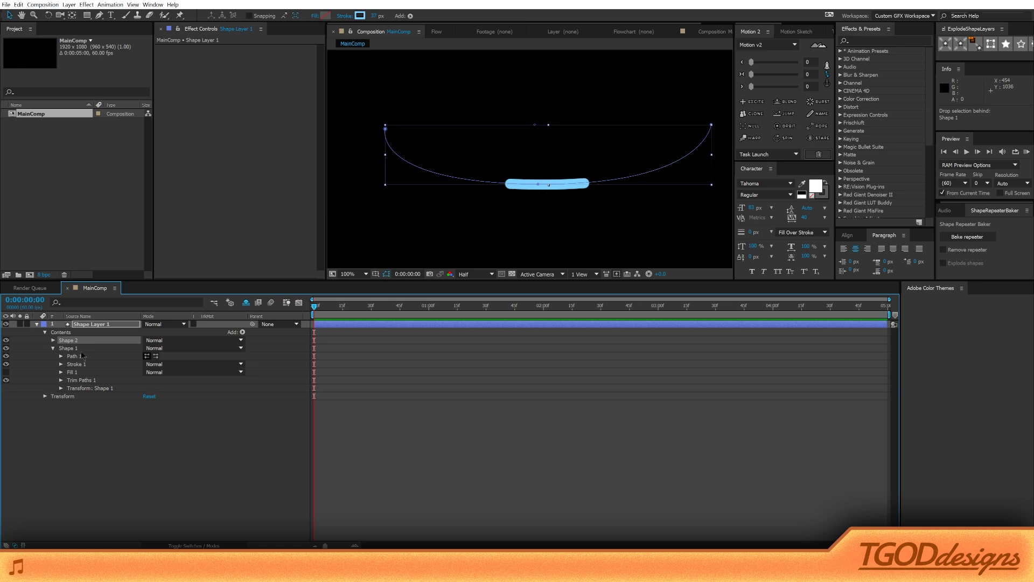
click(54, 388)
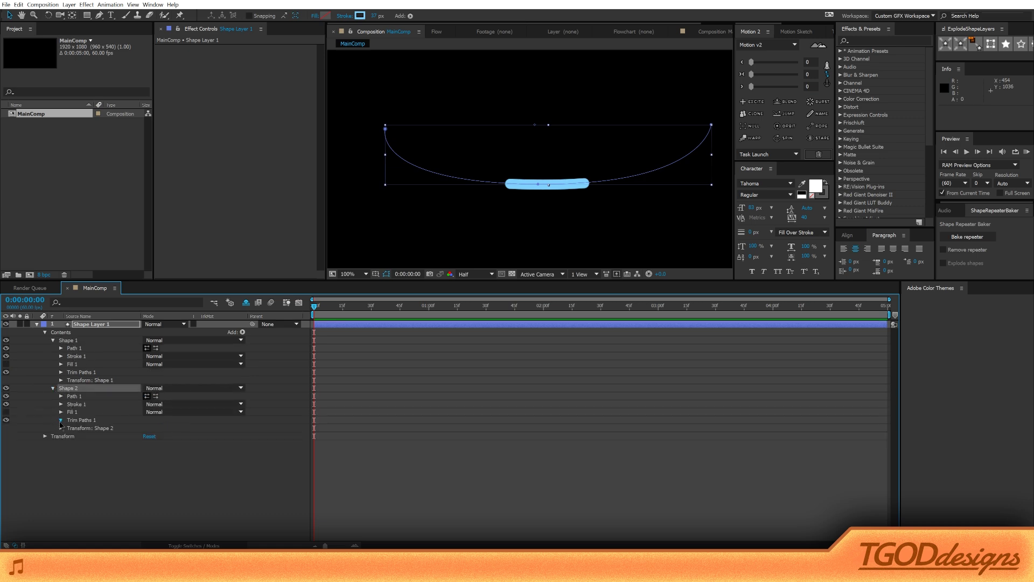
Step: Set the Trim Paths 1 Start to 30% and End to 70% in the Shape 2 group
click(61, 423)
click(149, 429)
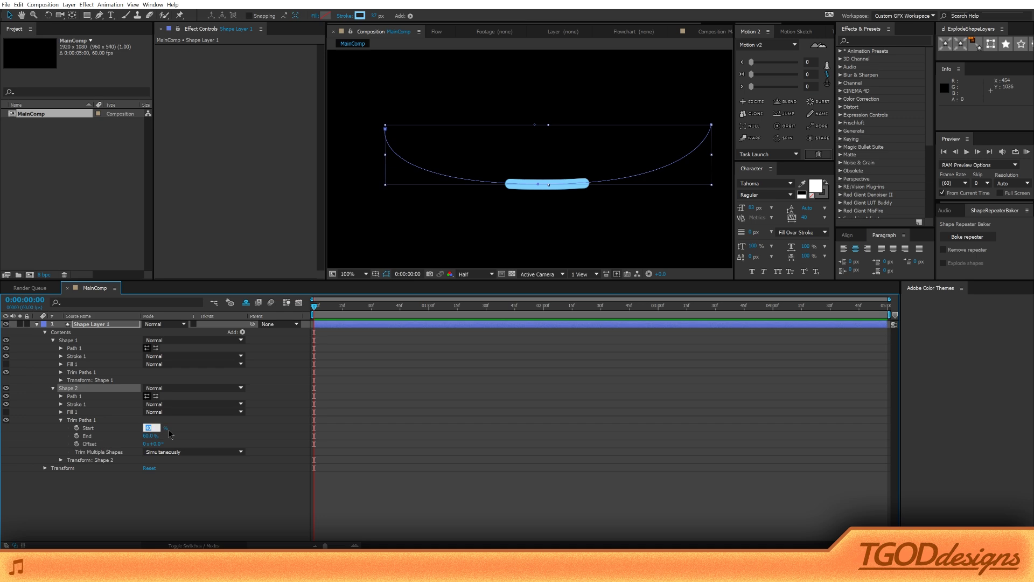
text(30)
key(Return)
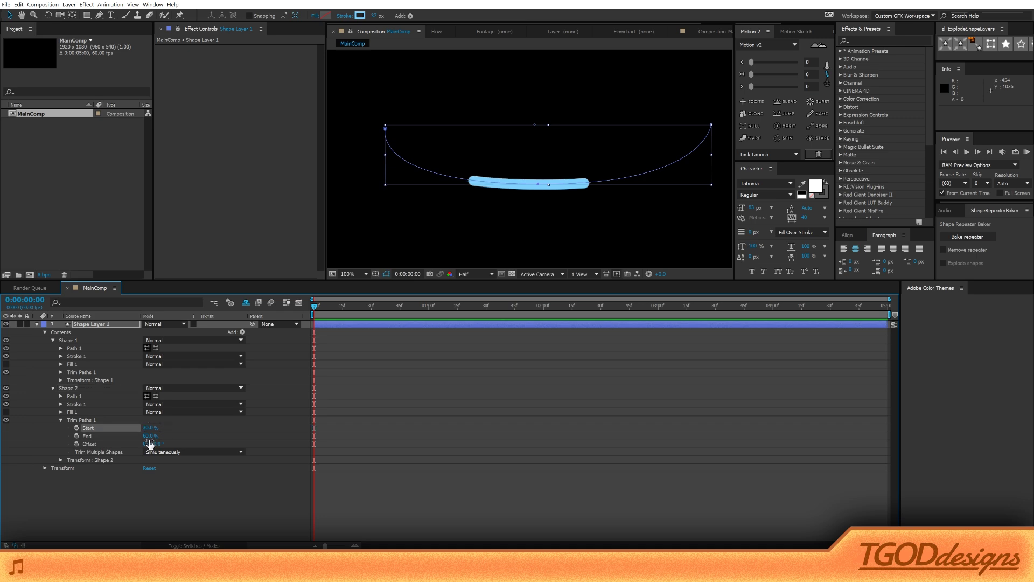
click(150, 437)
text(70)
key(Return)
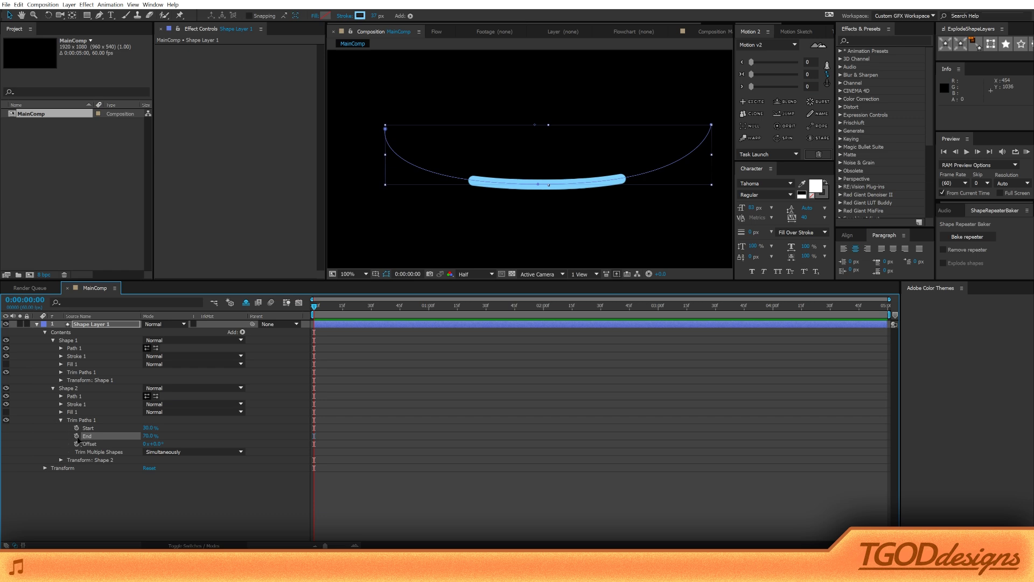
Step: Reduce the stroke width of Shape 2 and examine up close where the thinner and thicker strokes meet
click(61, 404)
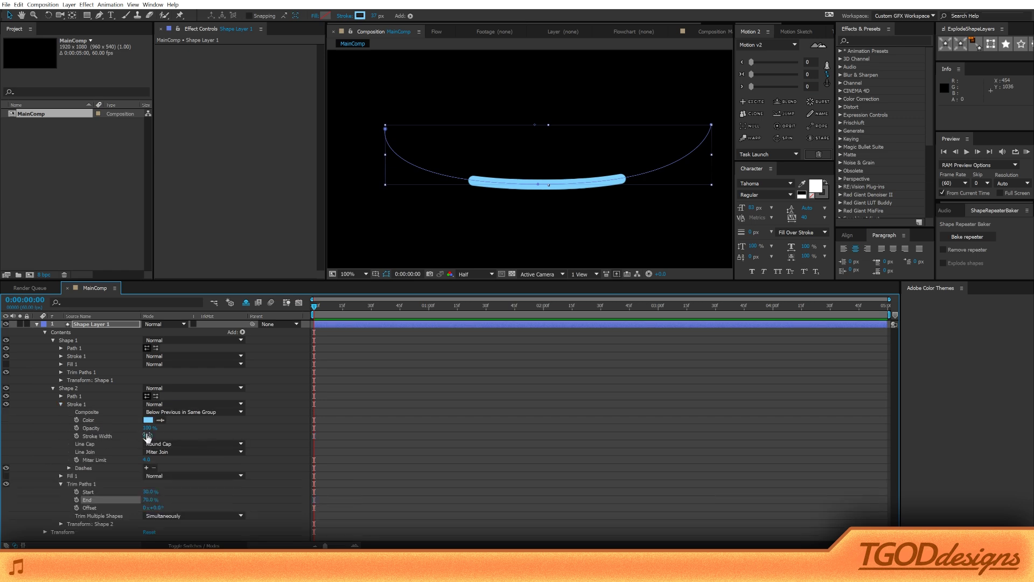
drag(148, 436, 146, 437)
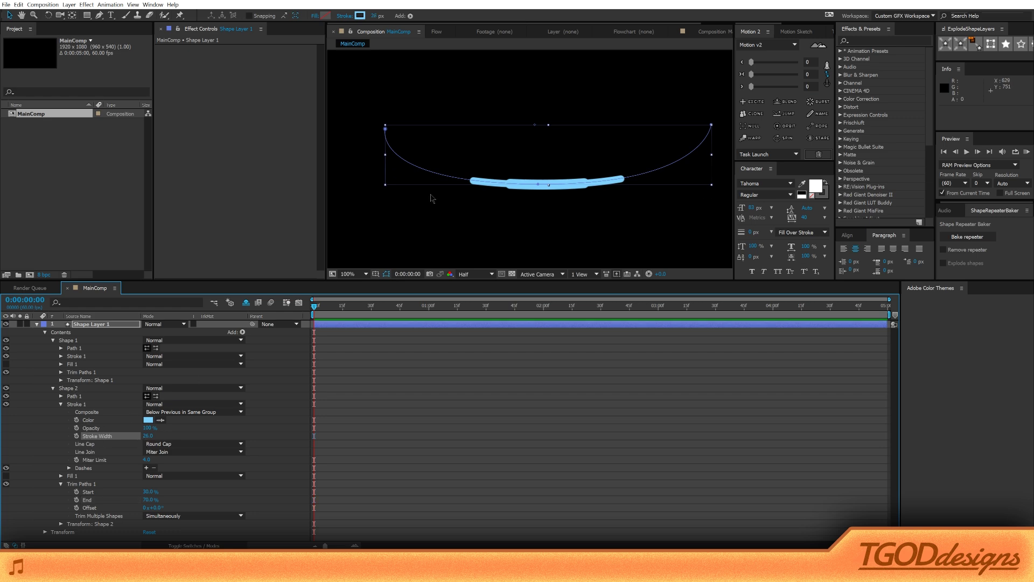
scroll(496, 174, up, 2)
key(space)
drag(493, 205, 648, 113)
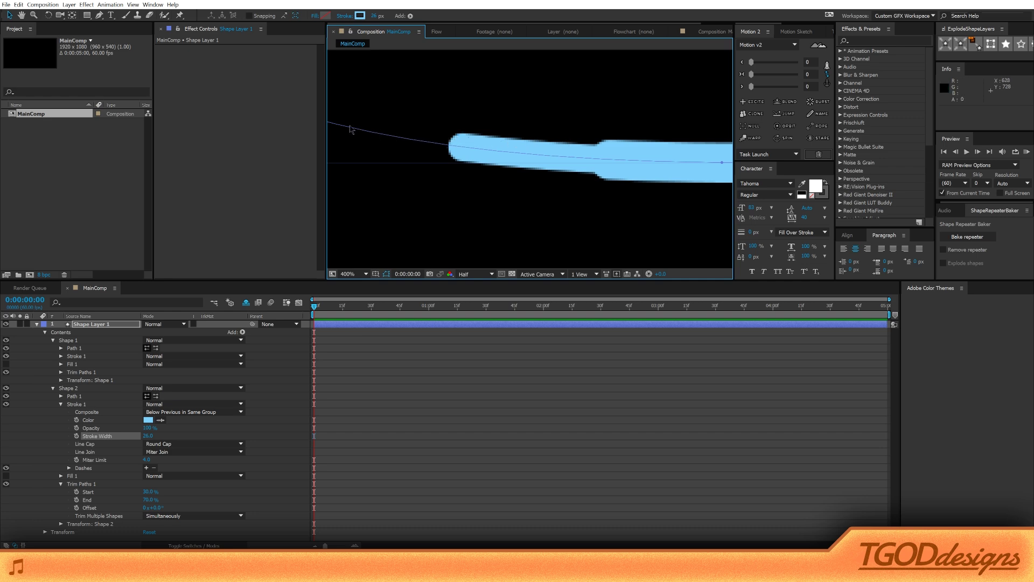
key(comma)
scroll(608, 163, down, 1)
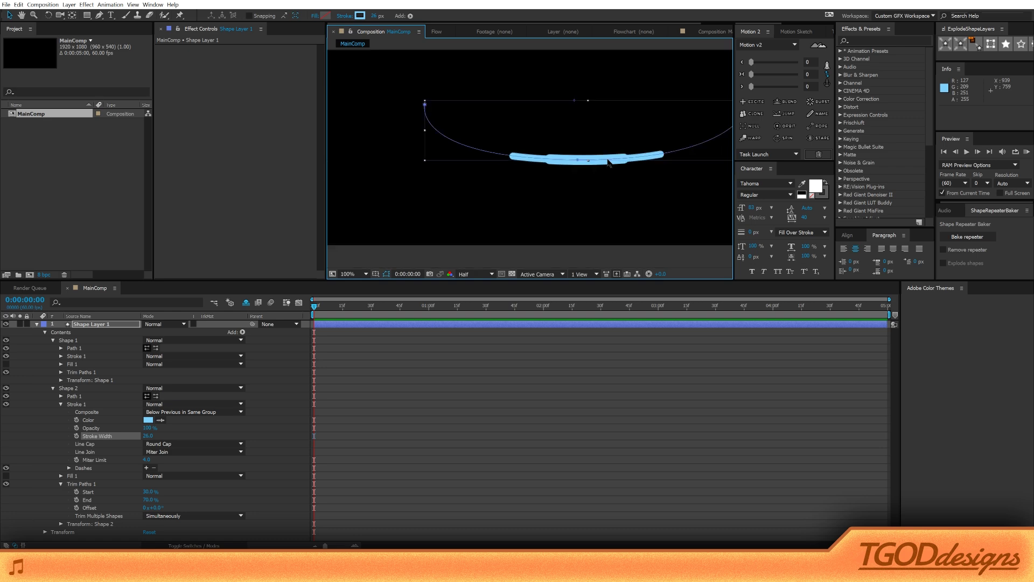
scroll(512, 158, up, 2)
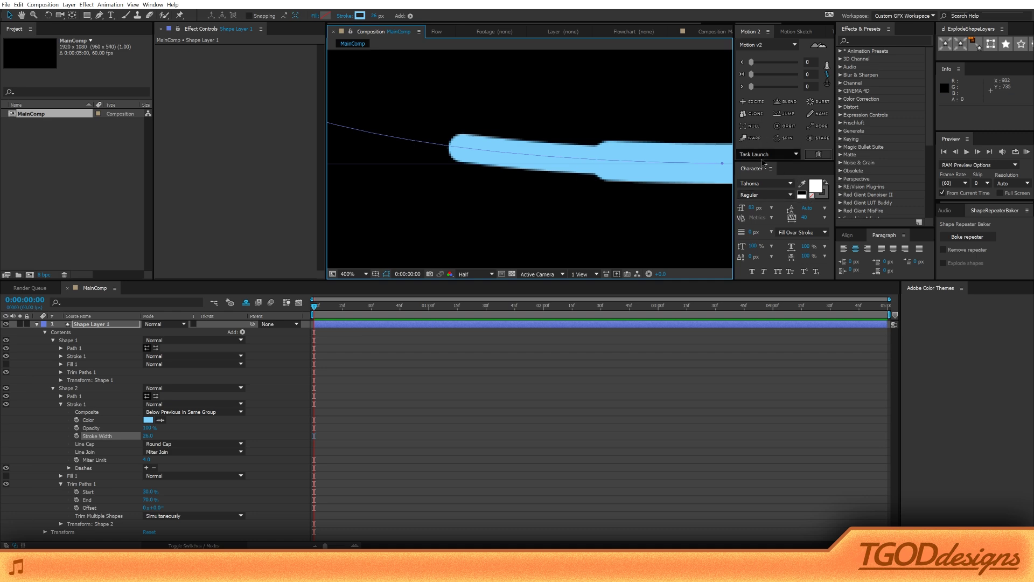
scroll(669, 156, down, 4)
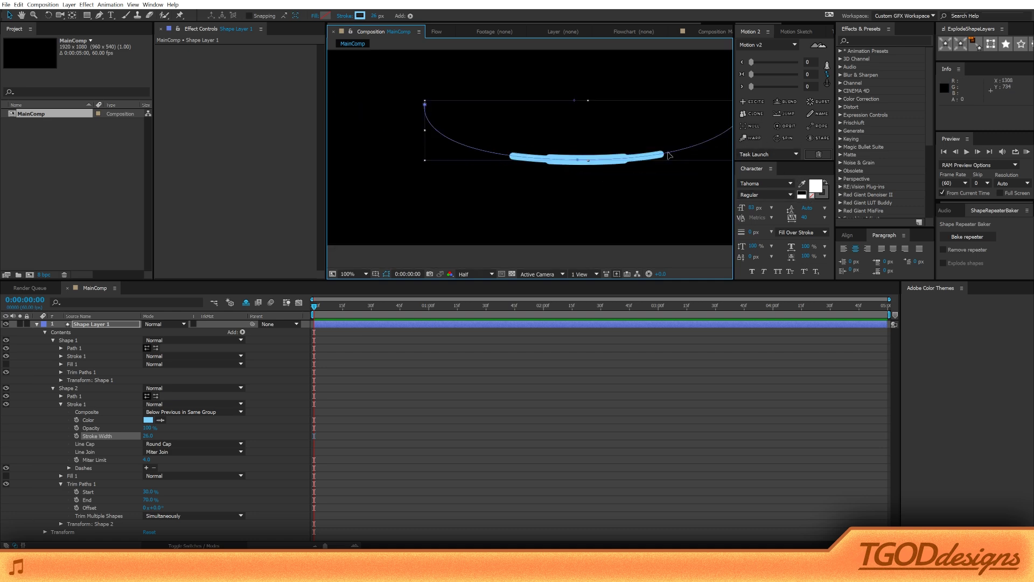
key(shift+slash)
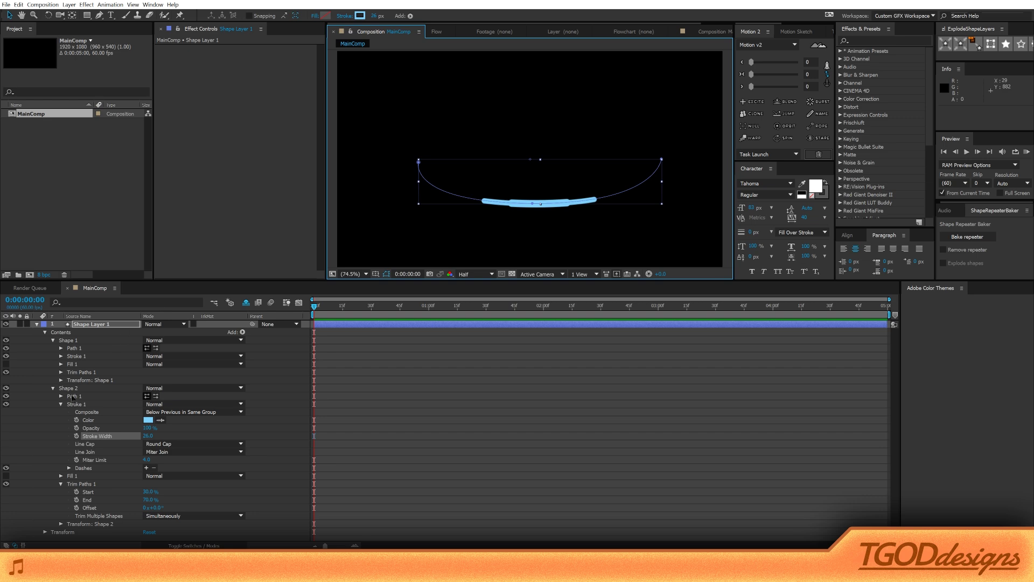
Step: Delete the Shape 2 group from Shape Layer 1
click(60, 404)
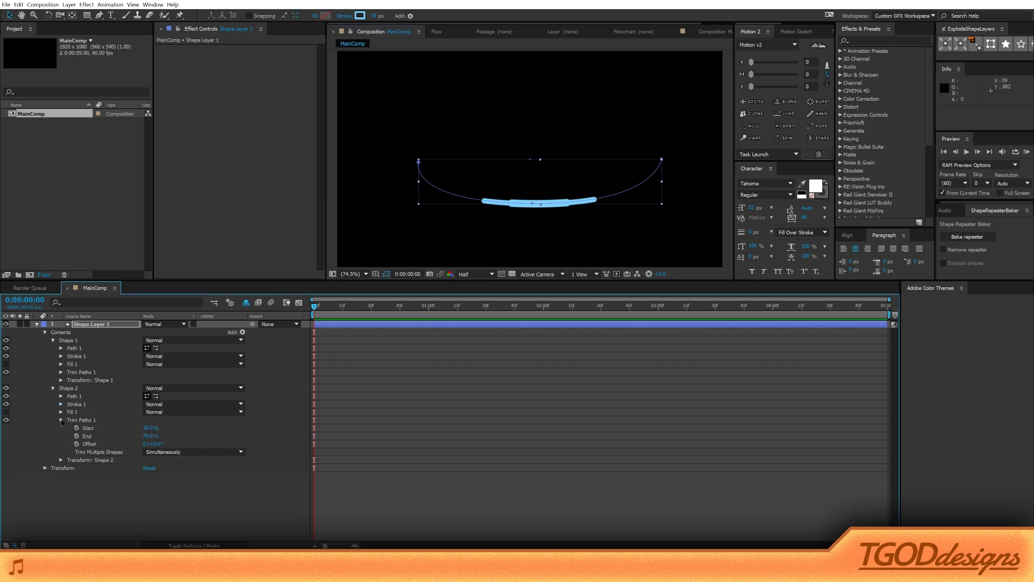
click(61, 419)
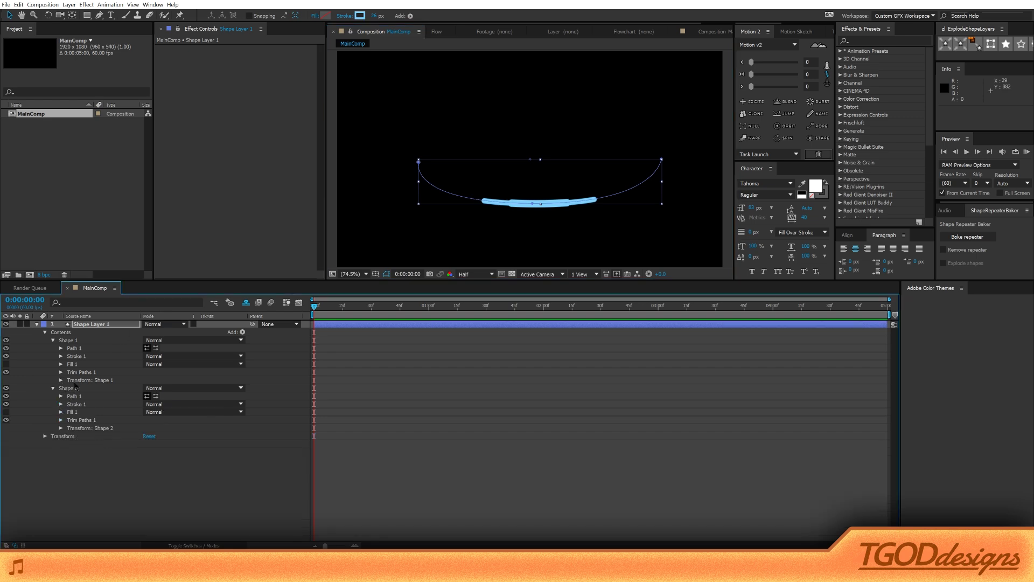
click(73, 391)
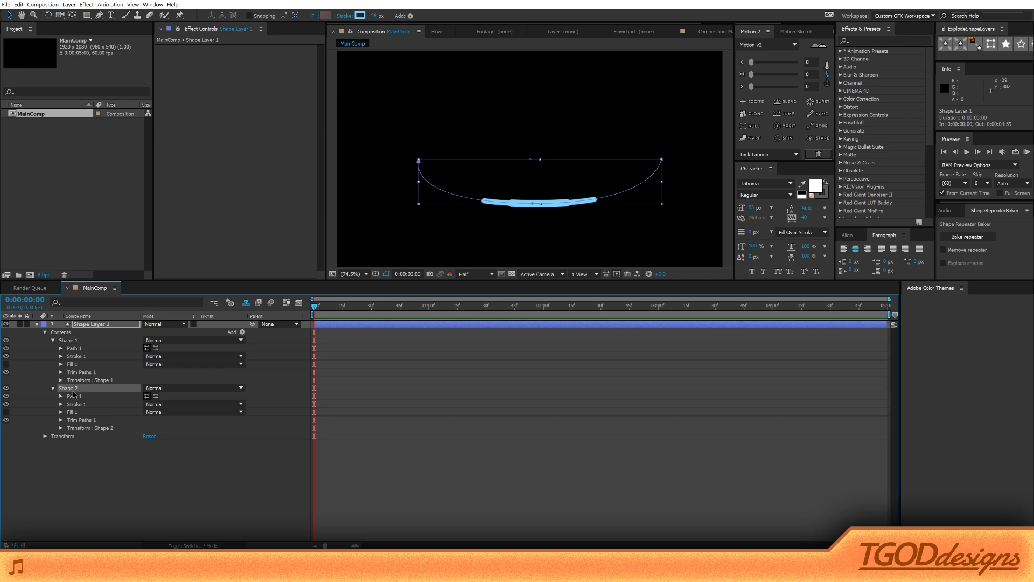
key(Delete)
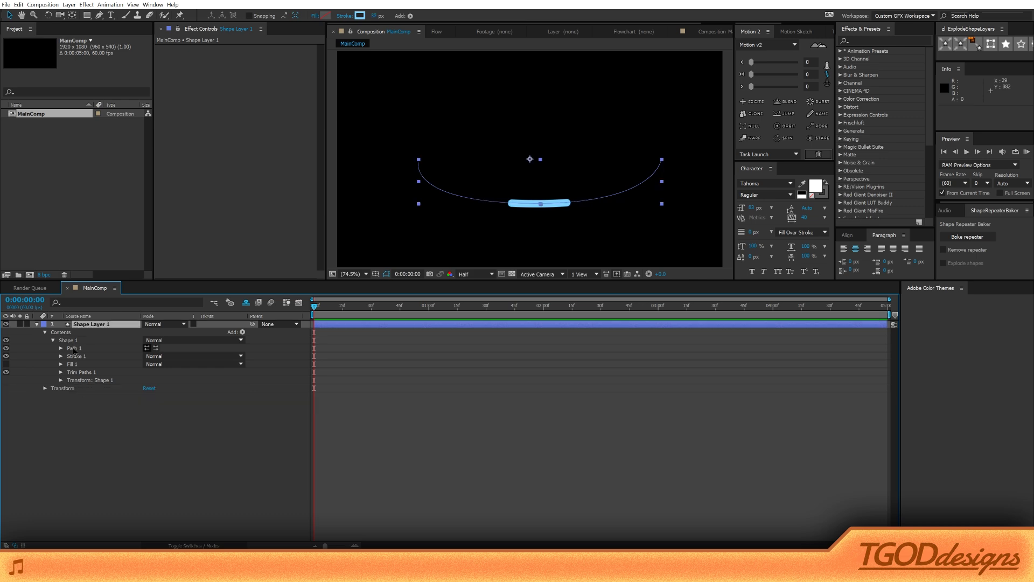
click(35, 341)
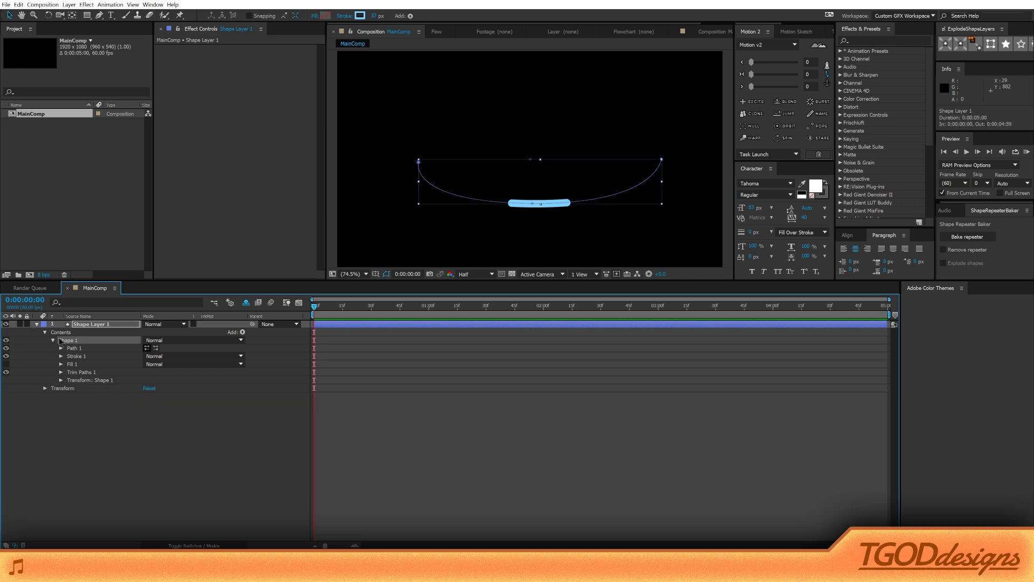
click(61, 372)
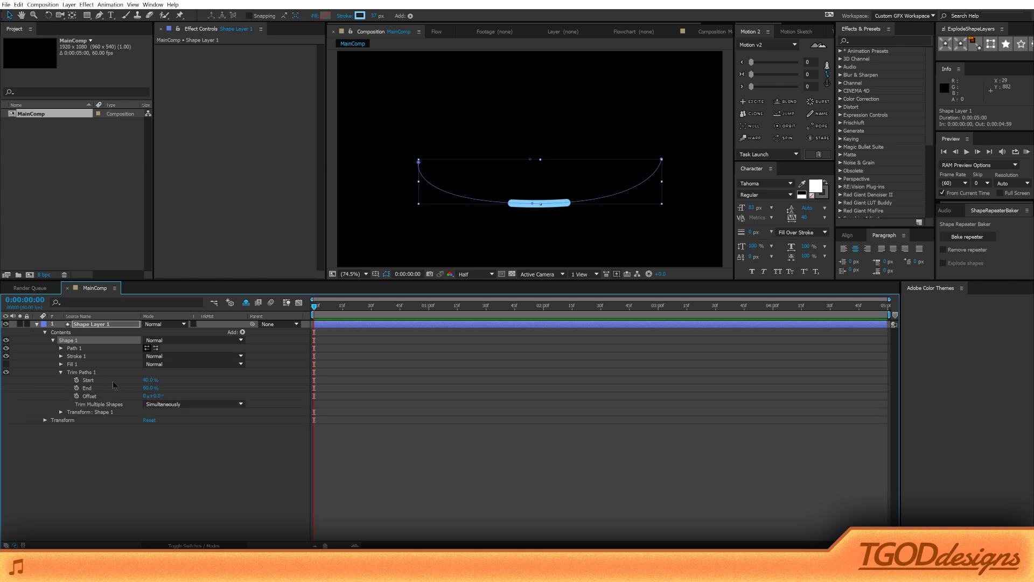
click(89, 380)
shift+click(89, 388)
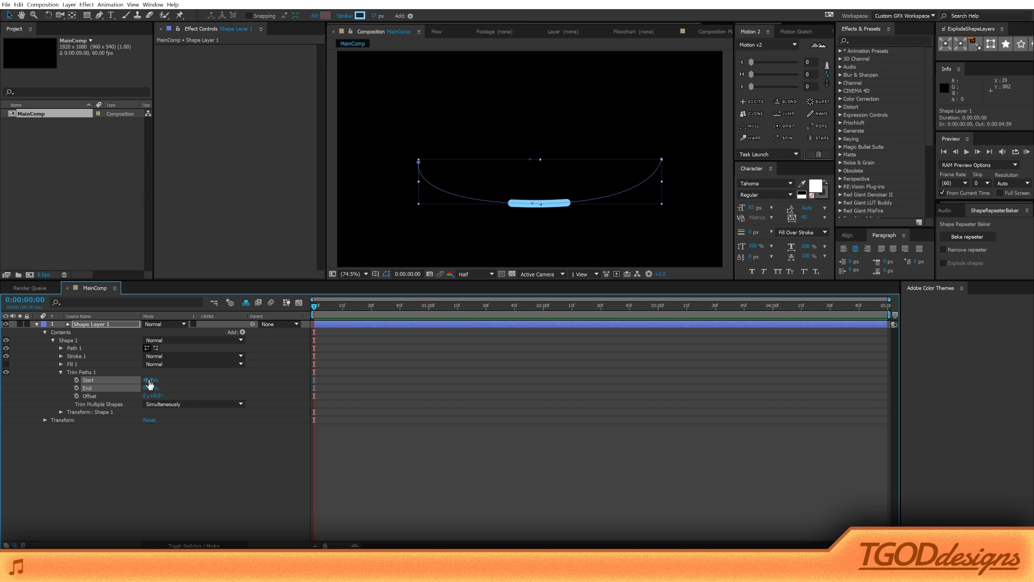
click(72, 341)
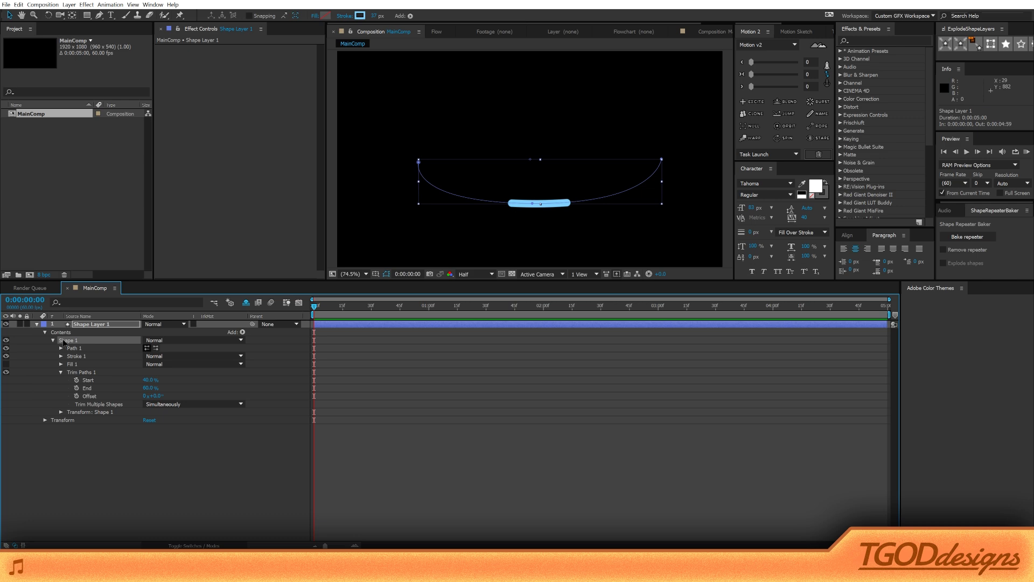
click(76, 324)
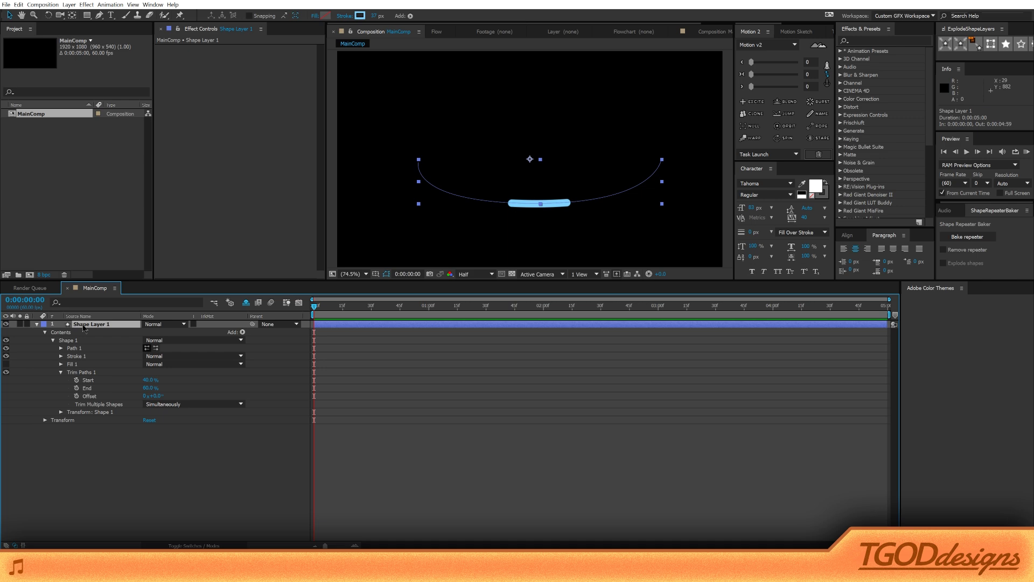
click(700, 571)
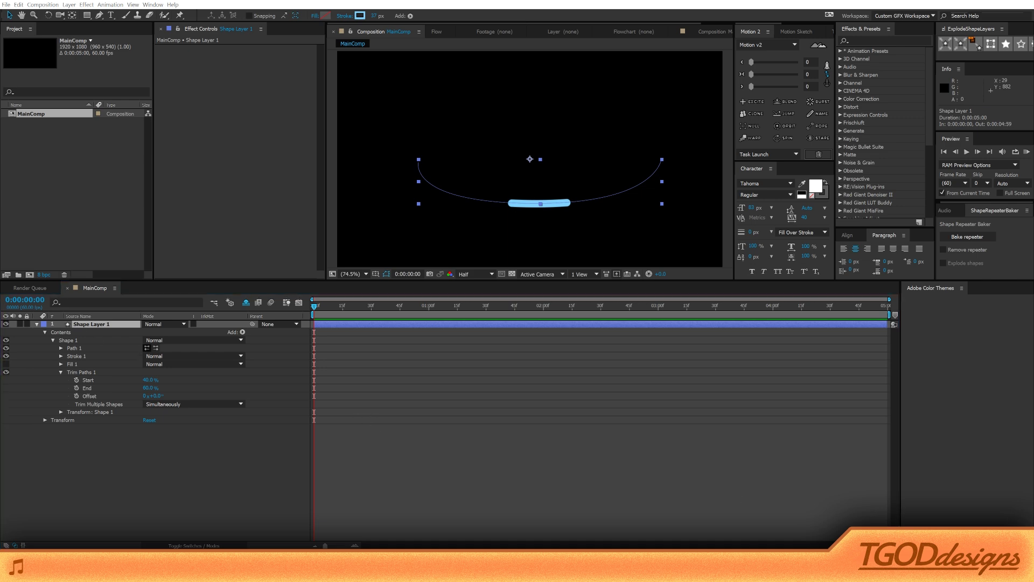
click(13, 372)
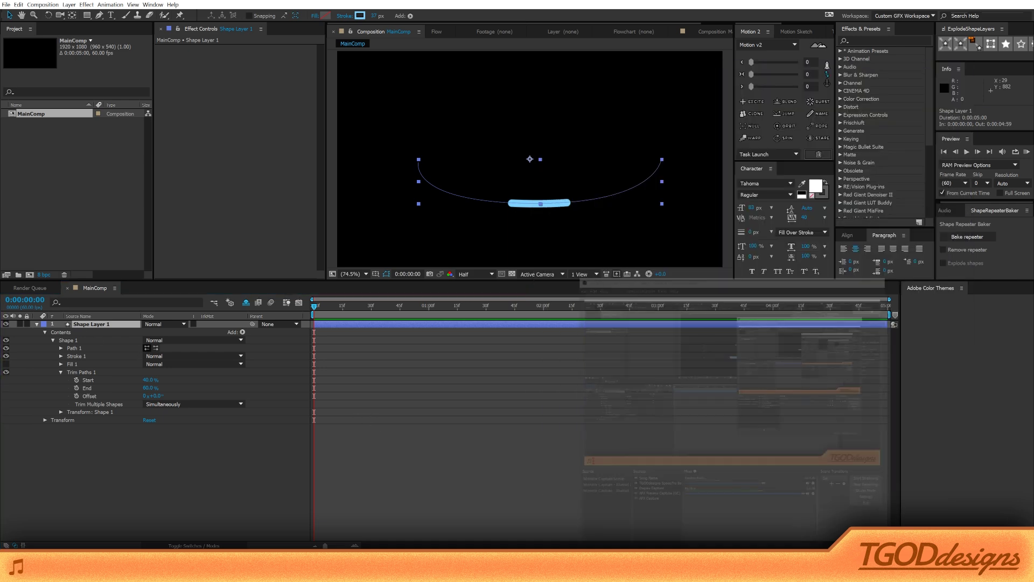
click(81, 340)
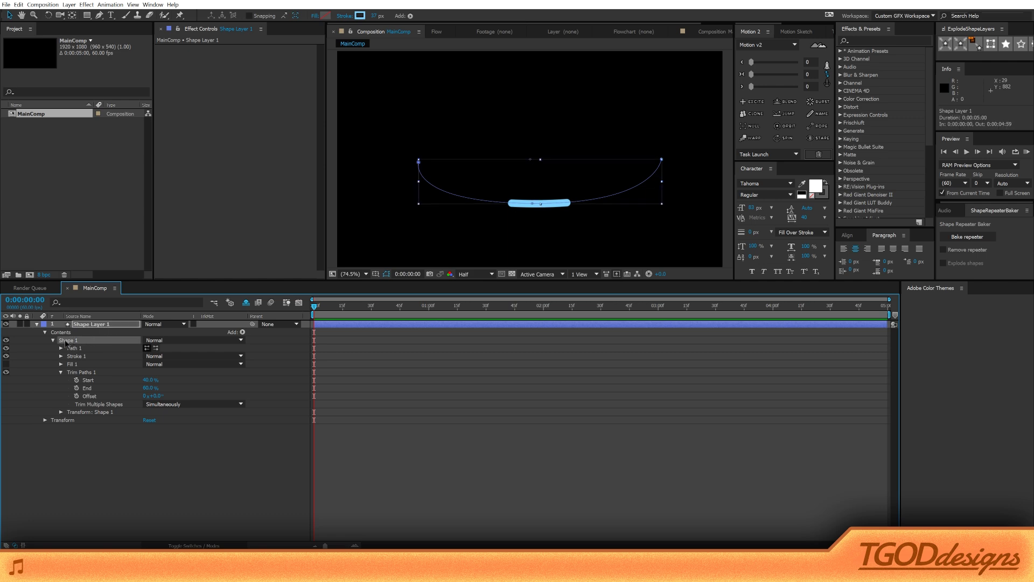
Step: Try duplicating the whole Shape Layer 1 twice, and undo both layer duplications
click(67, 325)
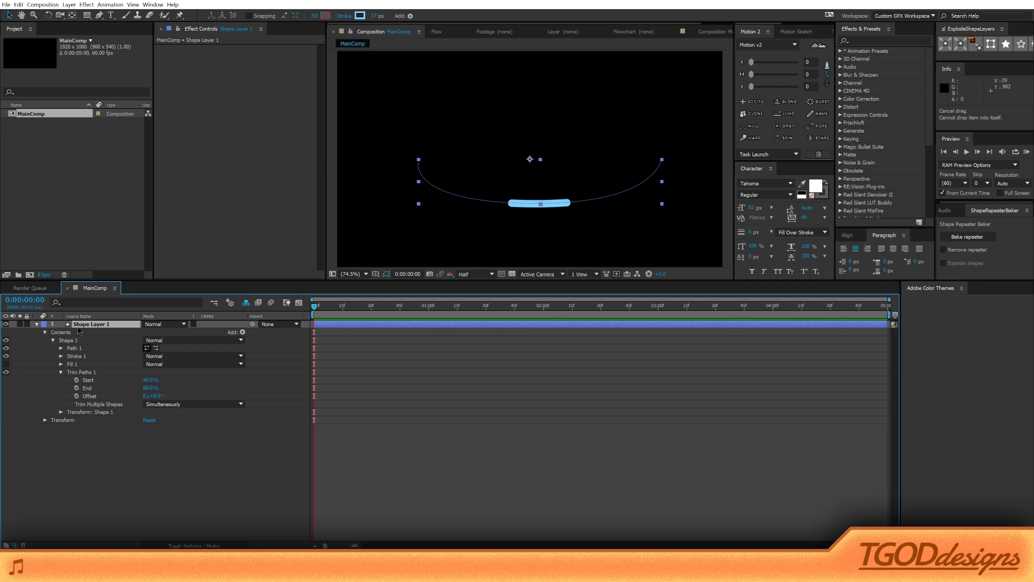
key(ctrl+d)
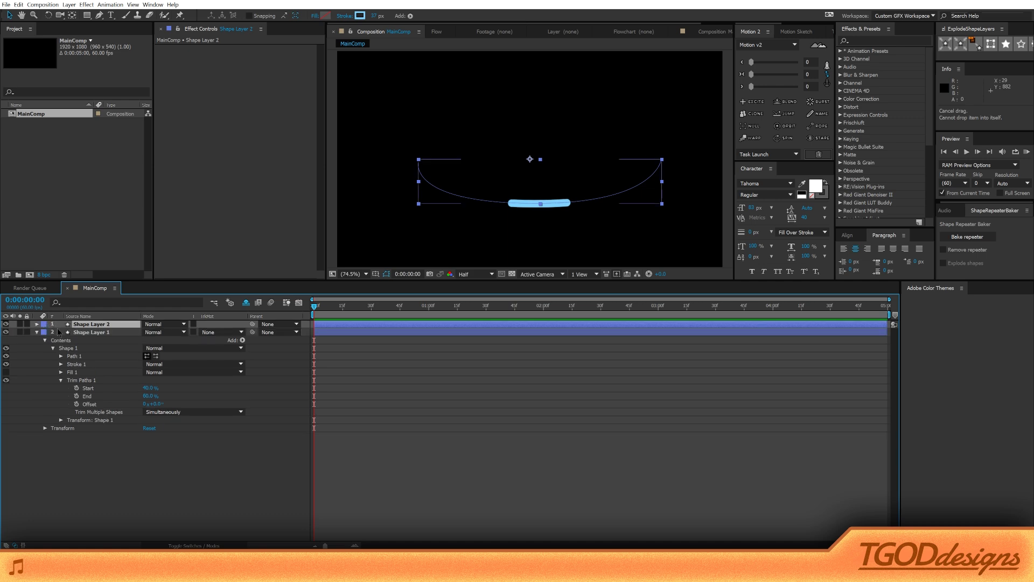
click(90, 332)
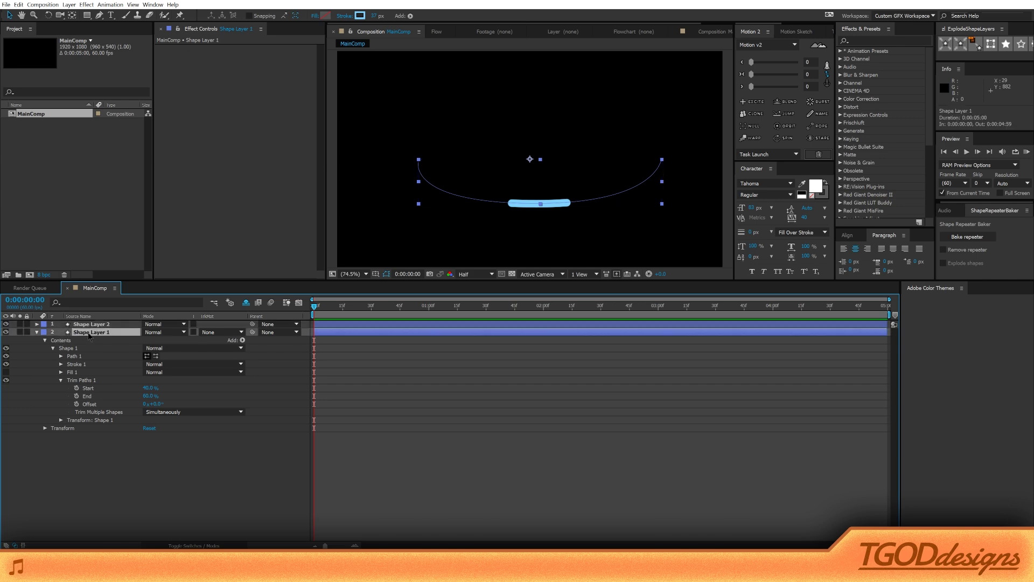
key(ctrl+d)
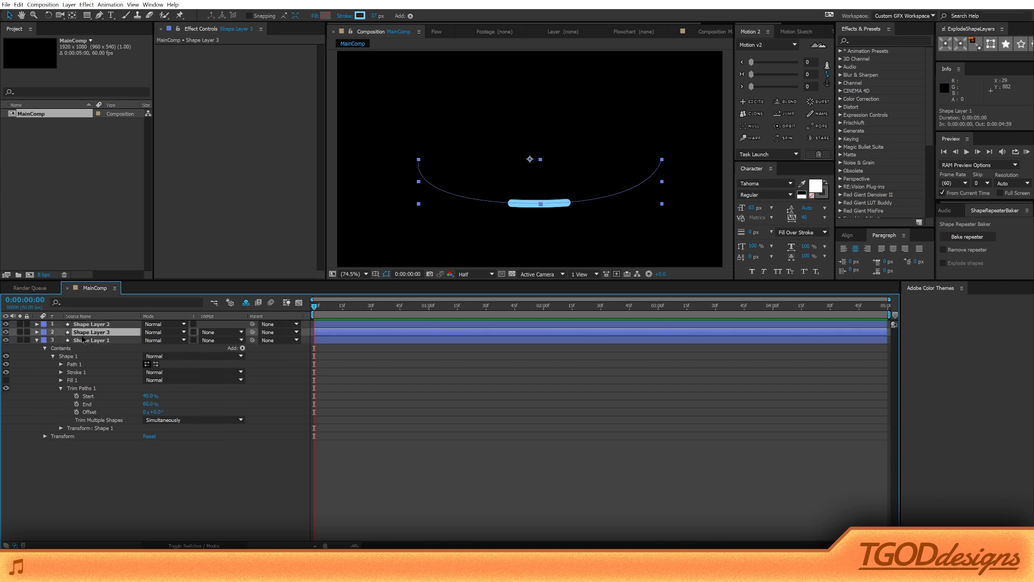
key(ctrl+z)
key(ctrl+z)
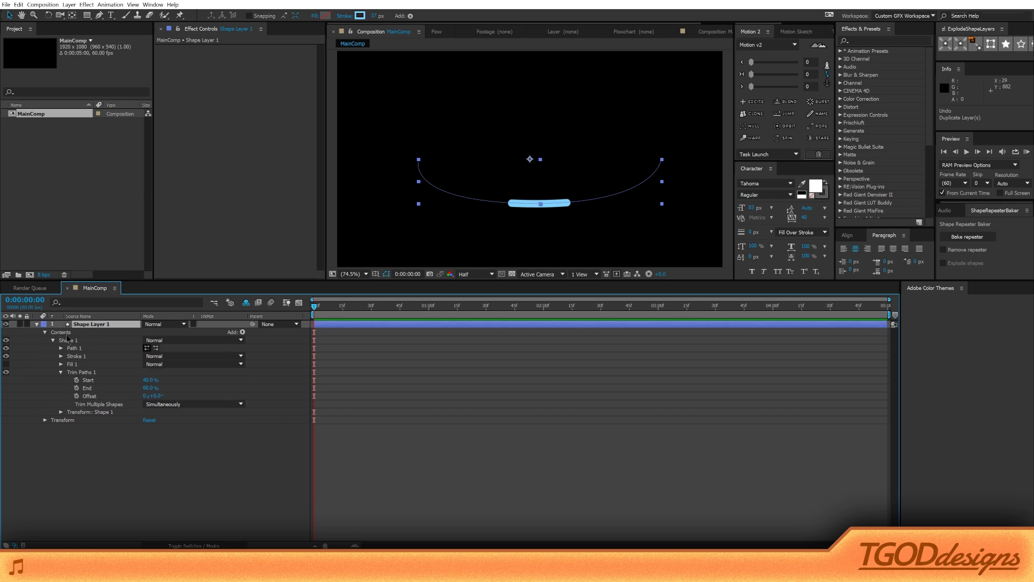
Step: Duplicate the Shape 1 group four times within Shape Layer 1
click(68, 340)
click(72, 348)
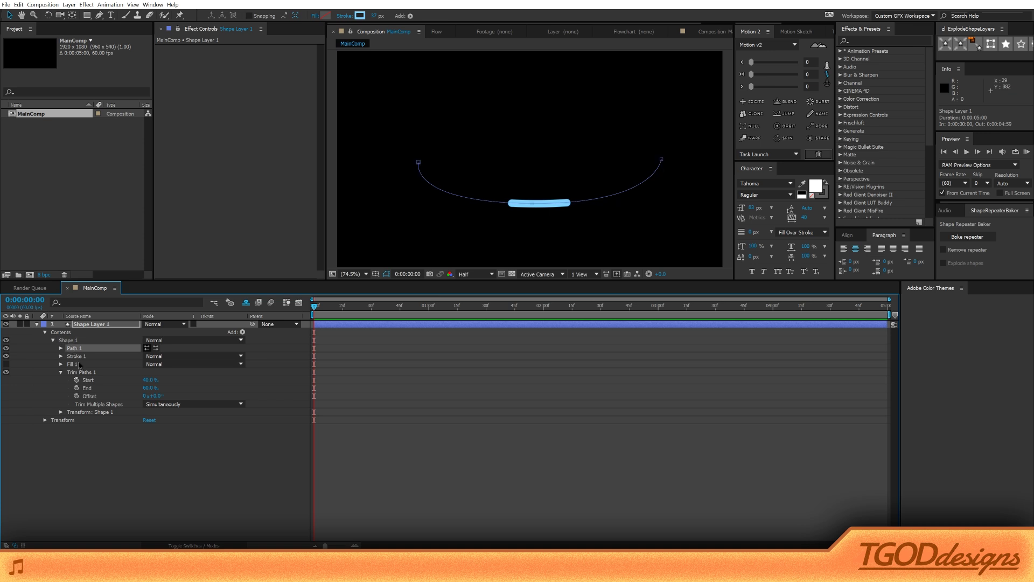
click(53, 340)
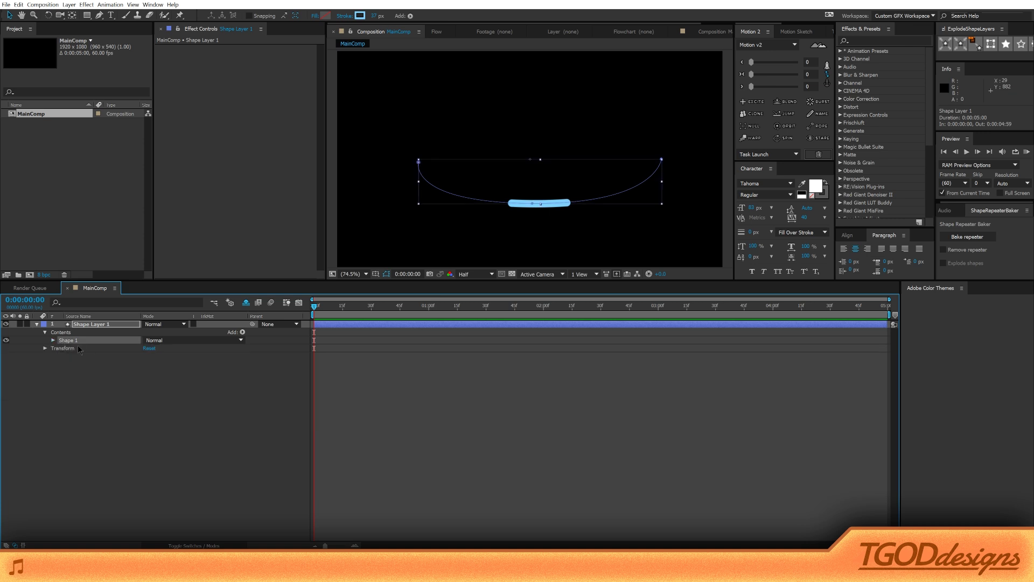
key(ctrl+d)
key(ctrl+d)
key(ctrl+d)
key(ctrl+d)
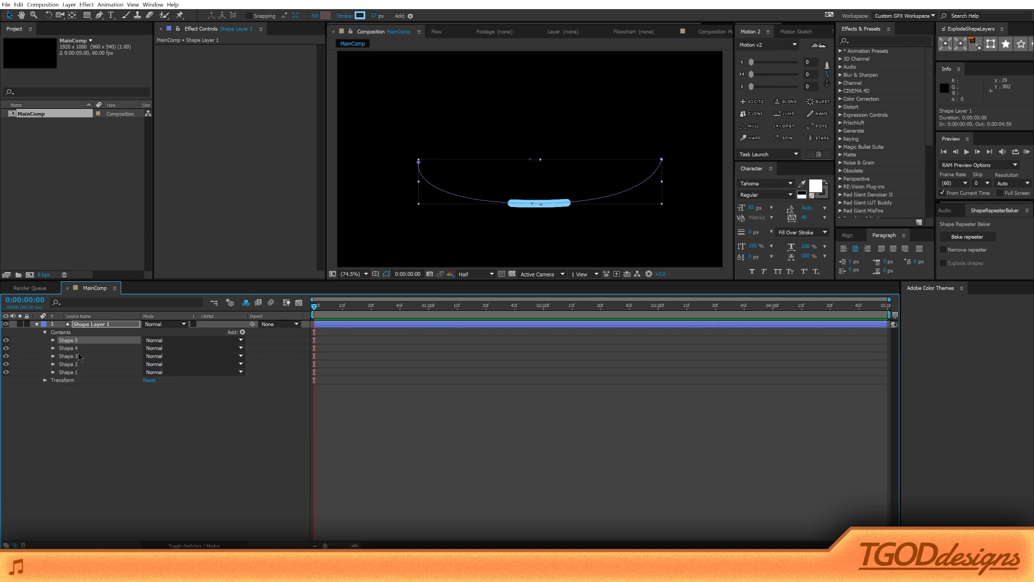
click(70, 349)
click(74, 341)
click(73, 349)
click(69, 358)
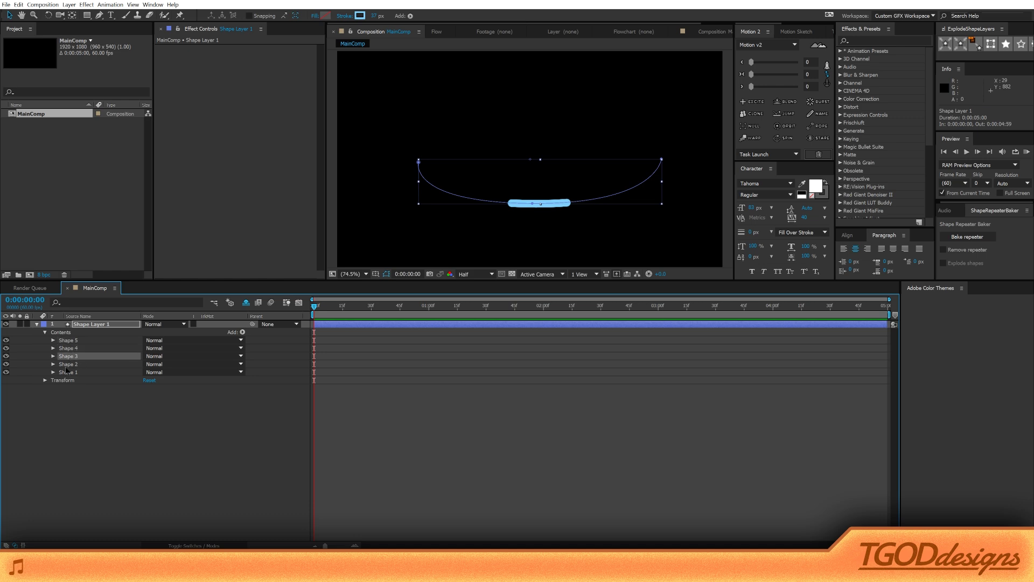
click(66, 366)
click(65, 373)
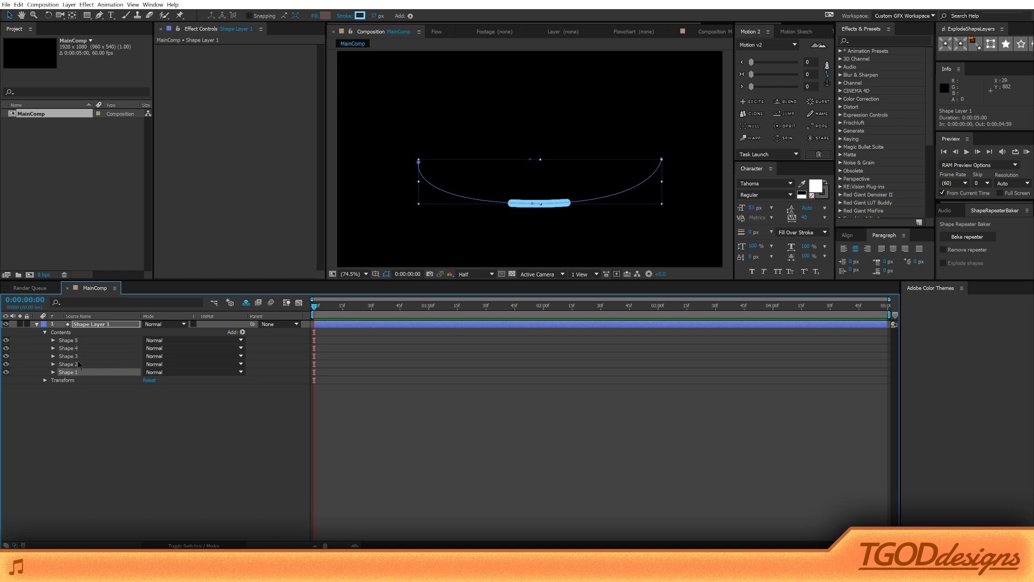
Step: Delete the Shape 2 through Shape 5 groups from Shape Layer 1
click(78, 364)
shift+click(75, 341)
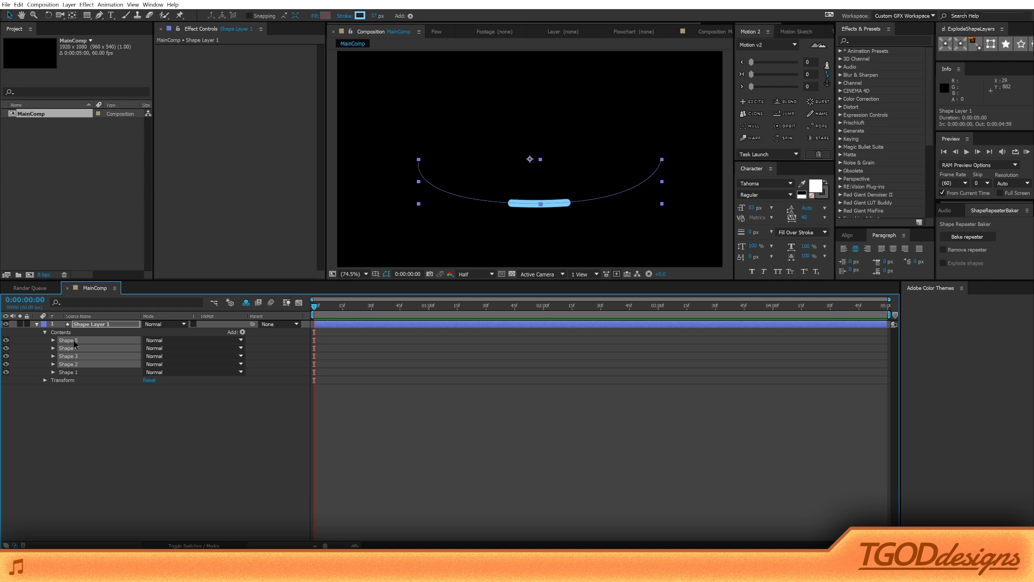
key(Delete)
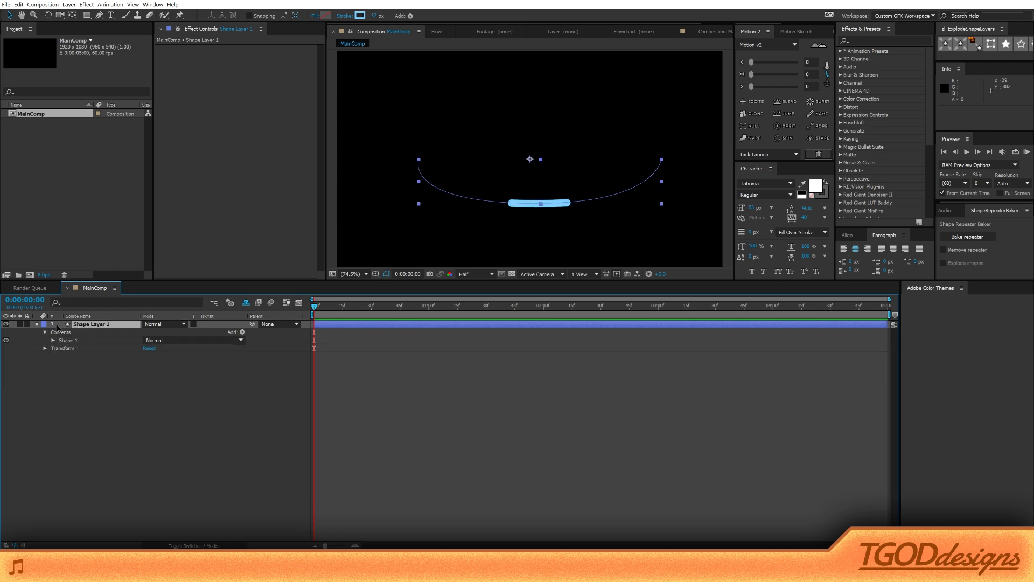
Step: Add an expression to the Start property of Shape 1's Trim Paths and enlarge its editing area
click(52, 341)
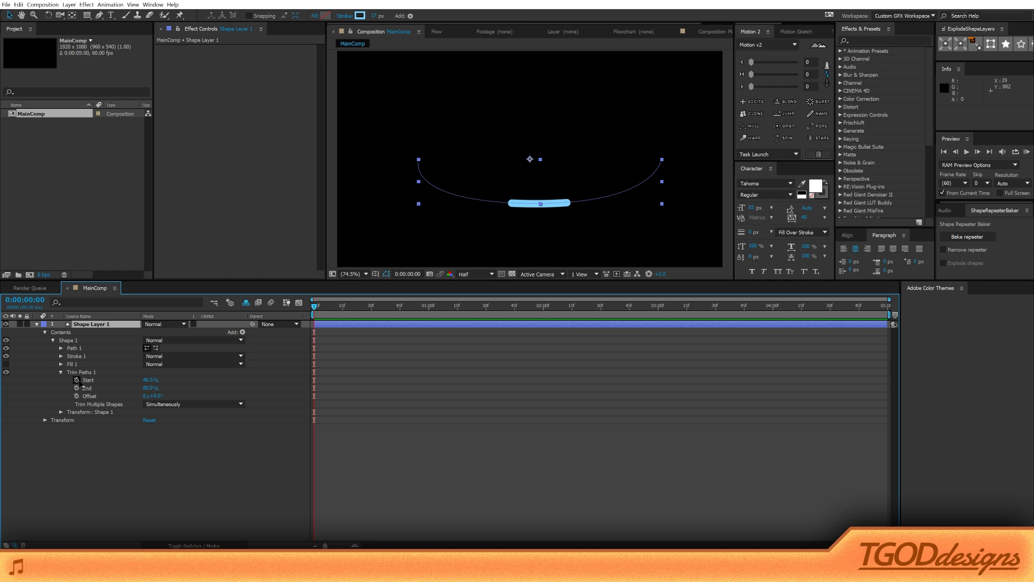
click(65, 373)
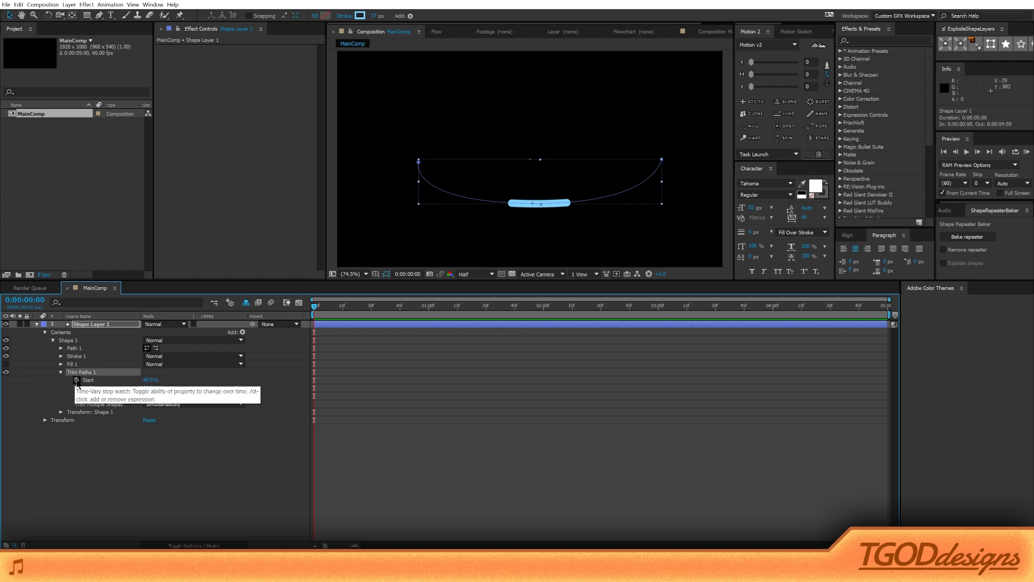
alt+click(76, 380)
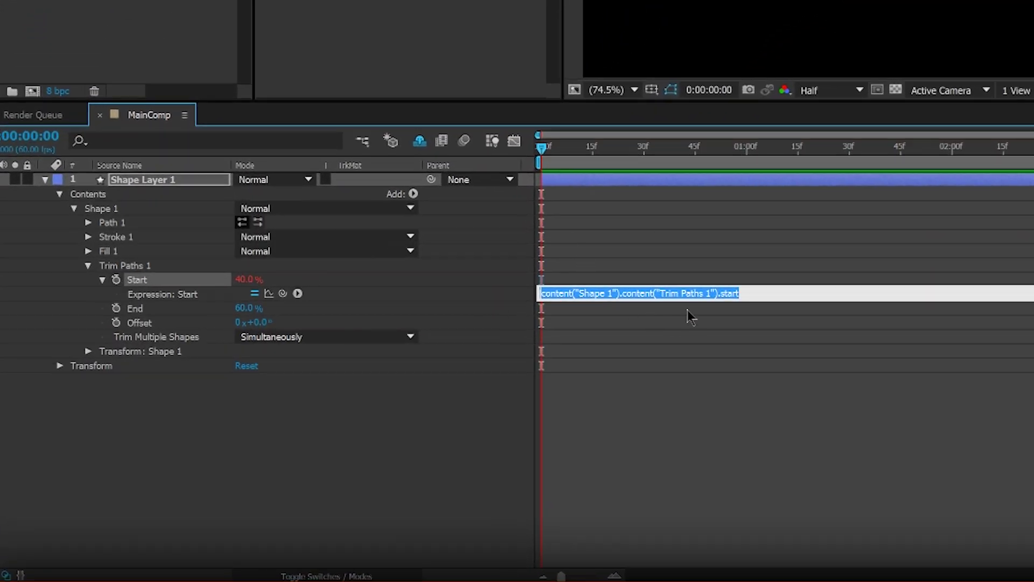
drag(702, 303, 710, 351)
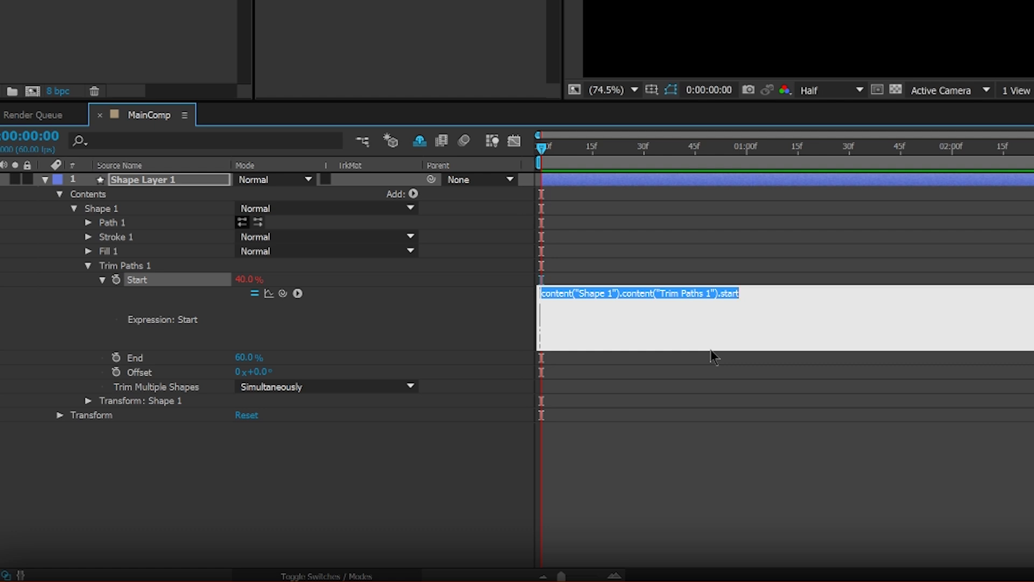
Step: Enter the Start expression "var propertyIndex = thisProperty.propertyGroup(2).propertyIndex;" and apply it
text(var)
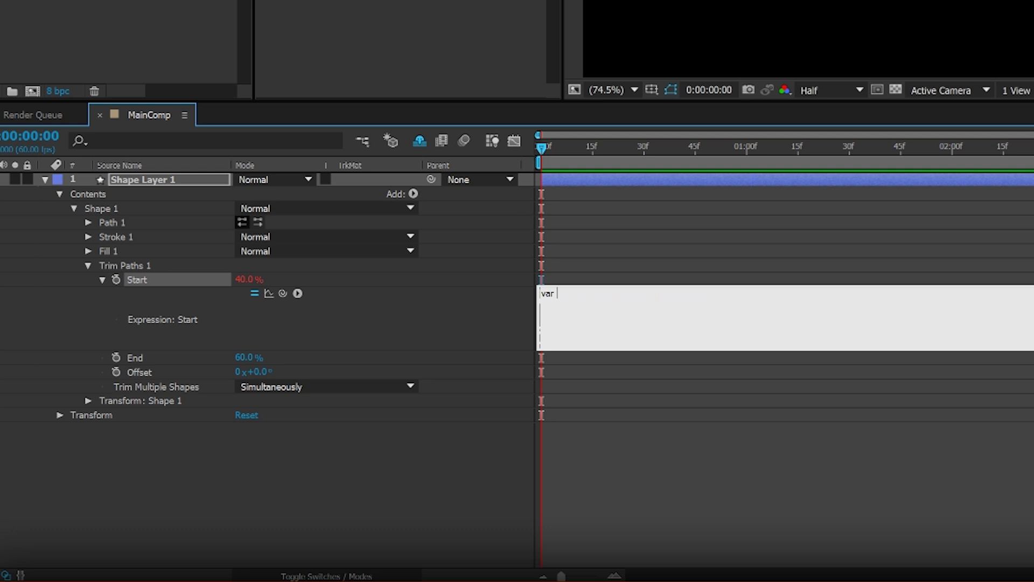
text( propertyIndex =)
text(thisProp)
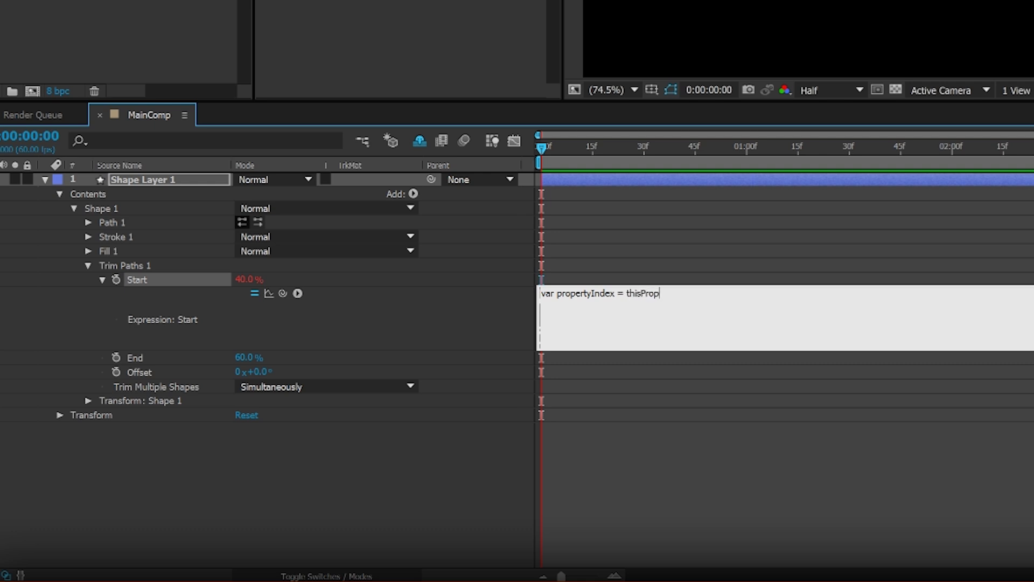
text(erty)
text(.propertyGroup(2))
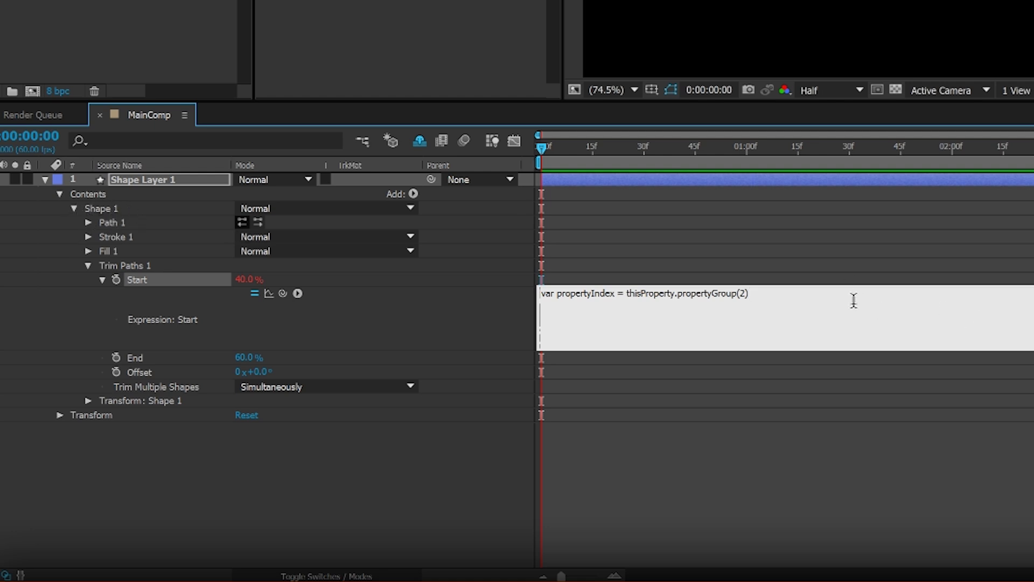
text(.propertyIndex)
text(;)
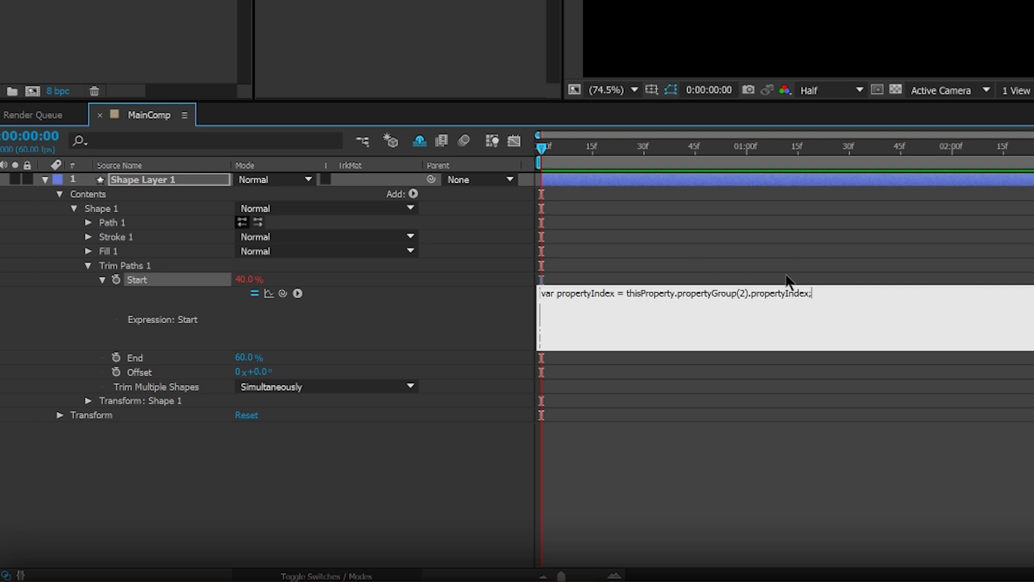
double_click(742, 293)
click(982, 367)
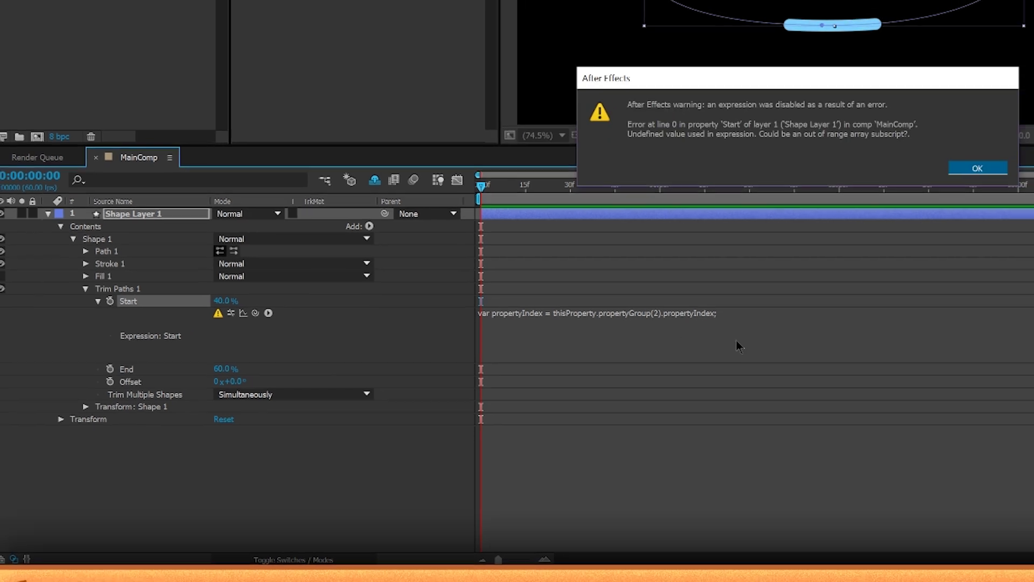
click(931, 184)
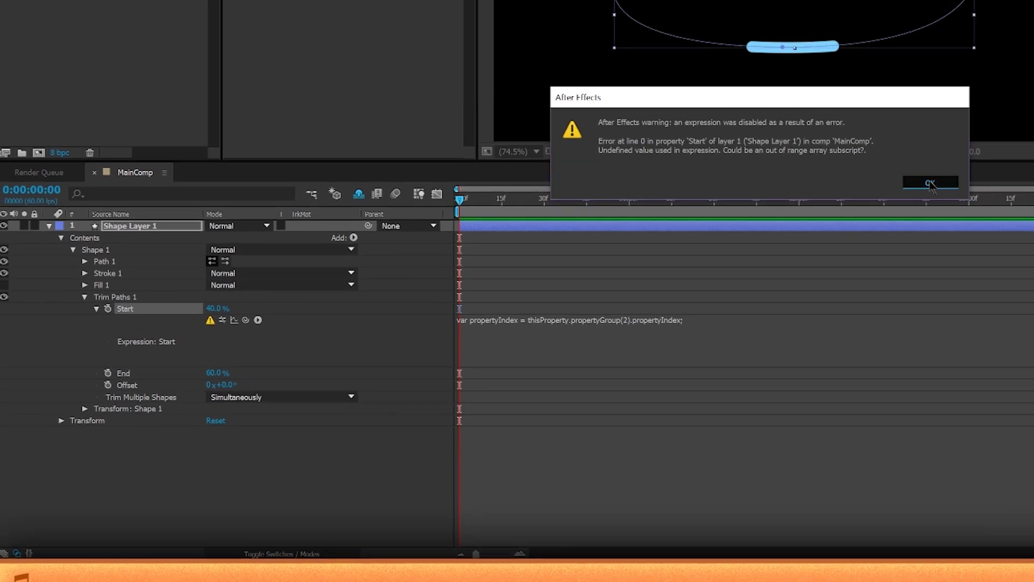
click(931, 183)
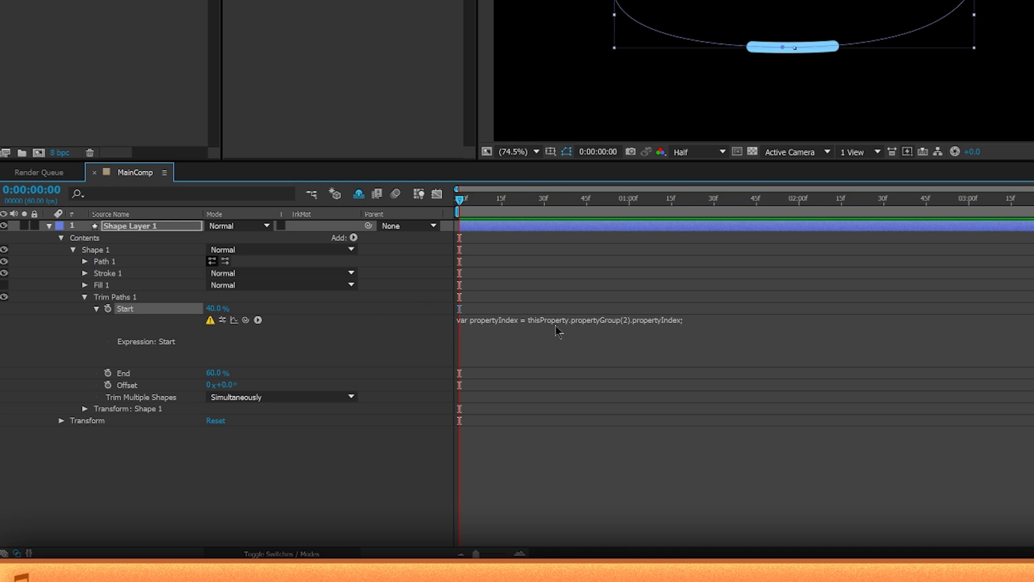
Step: Add a second line "propertyIndex;" to the Trim Paths Start expression and apply it
click(456, 323)
click(779, 318)
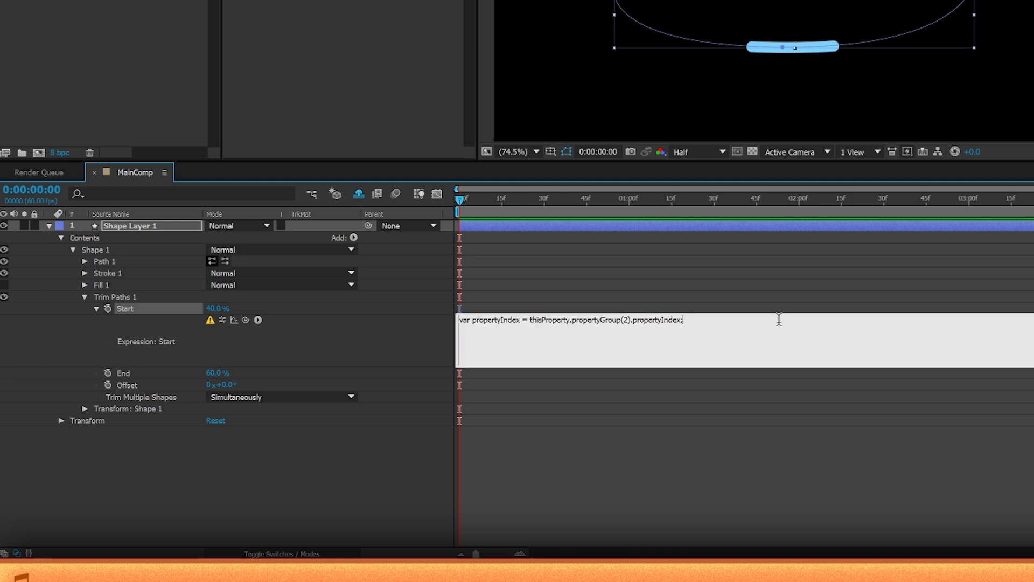
key(Return)
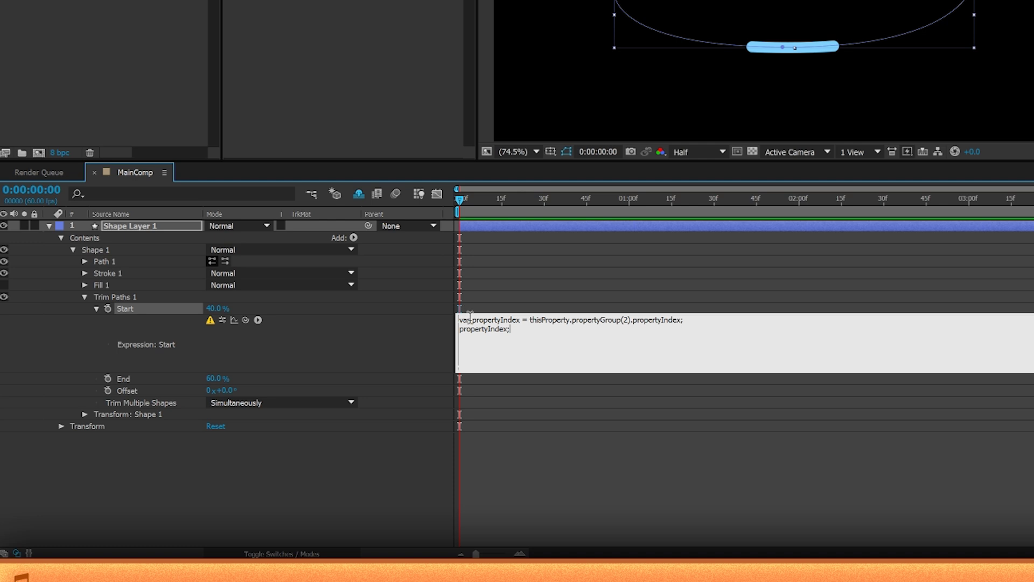
drag(519, 331, 429, 335)
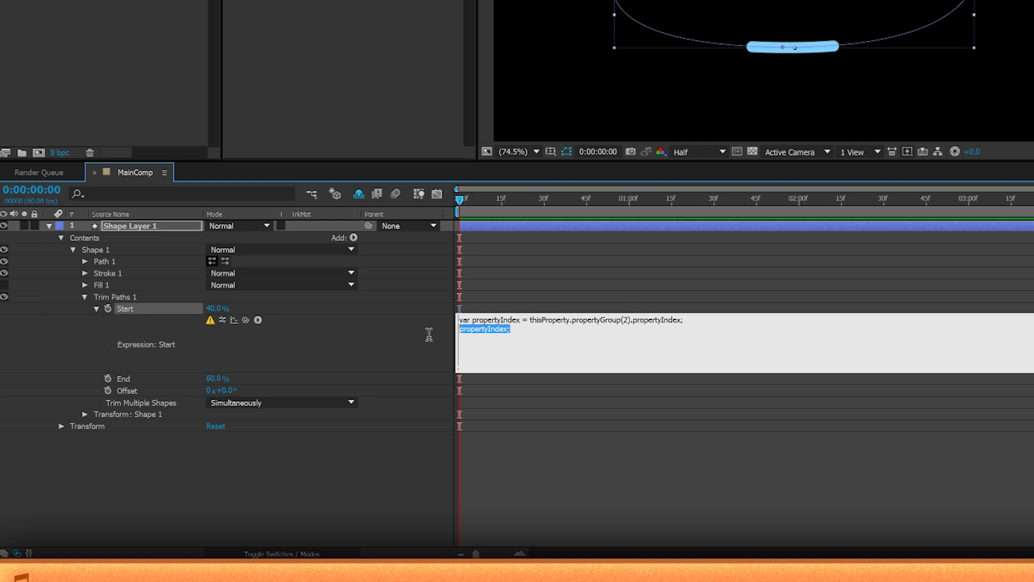
click(522, 329)
drag(515, 332, 326, 335)
click(551, 339)
drag(539, 340, 389, 340)
click(517, 330)
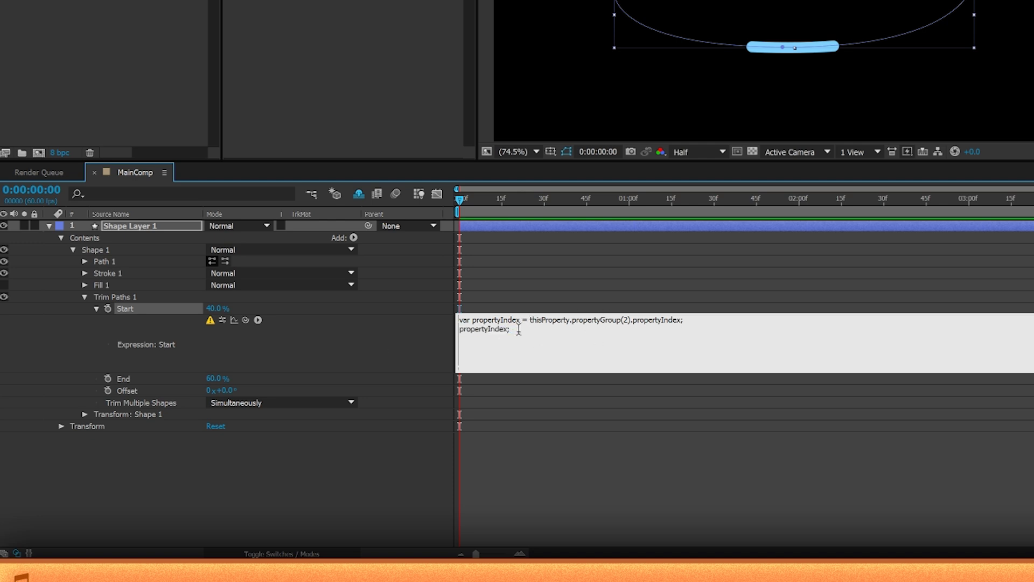
drag(518, 329, 428, 372)
click(461, 320)
click(512, 331)
drag(460, 329, 531, 331)
key(KP_Enter)
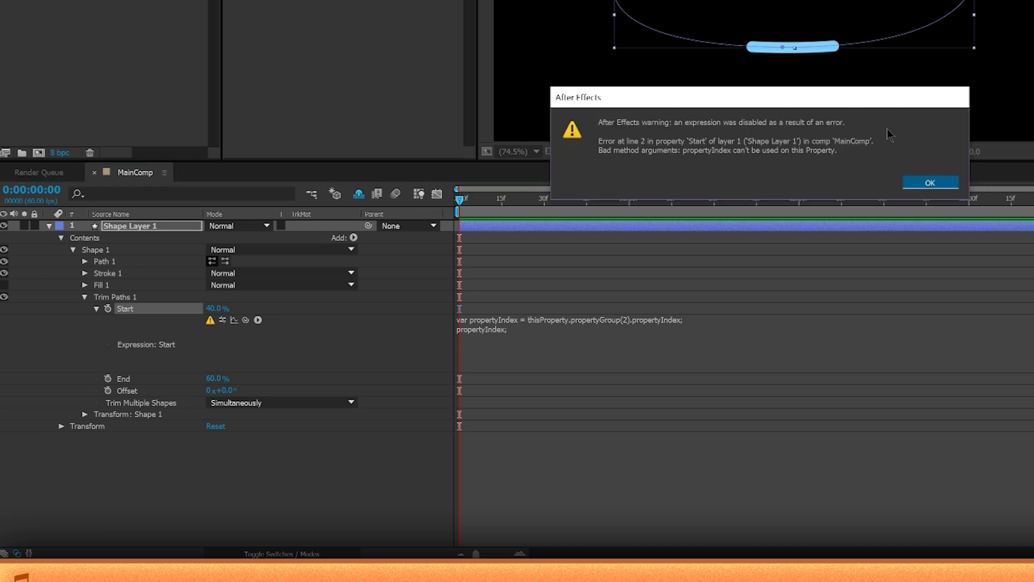
click(914, 183)
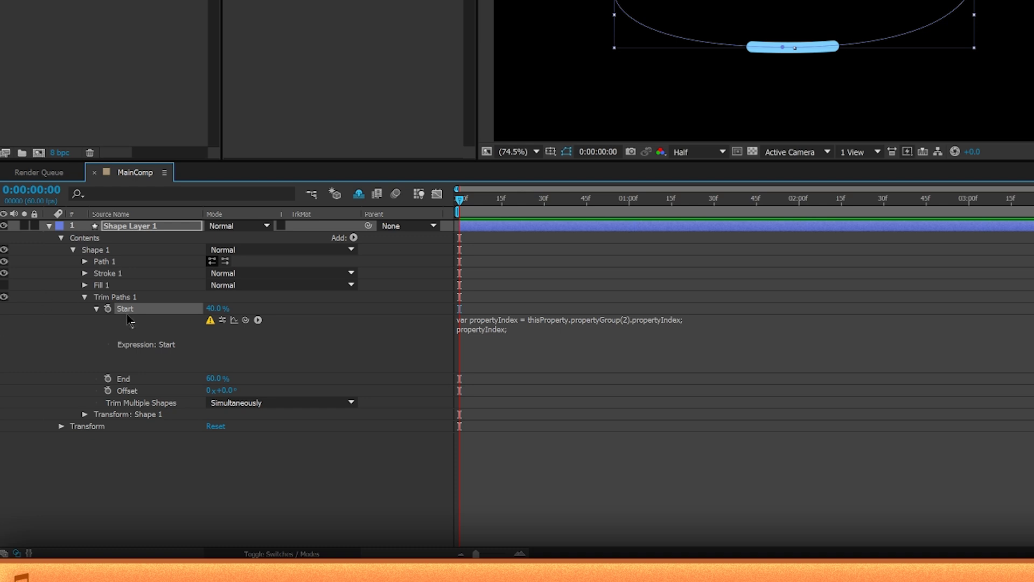
Step: Duplicate the Shape 1 group six times within Shape Layer 1
click(105, 298)
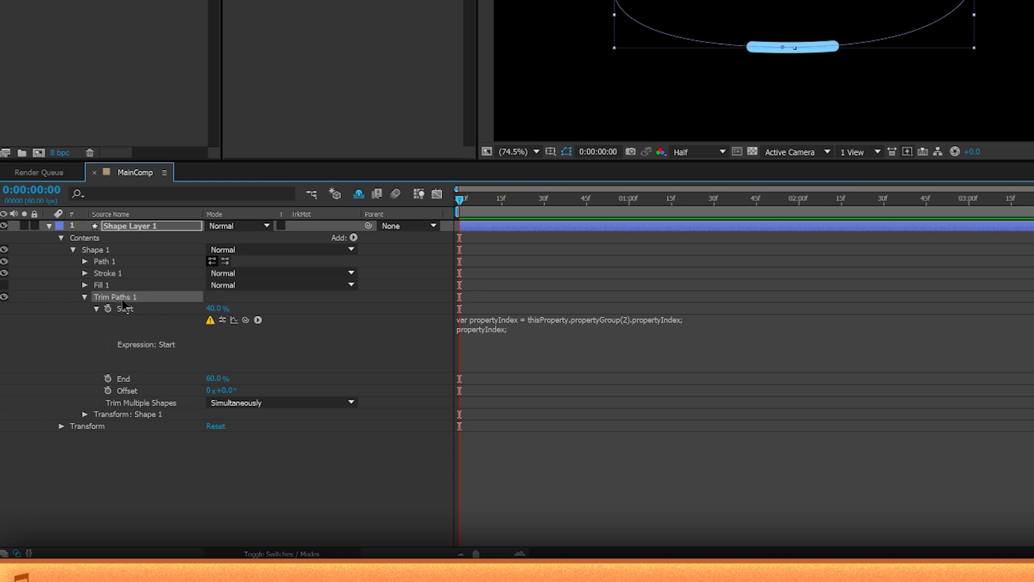
click(635, 318)
click(101, 252)
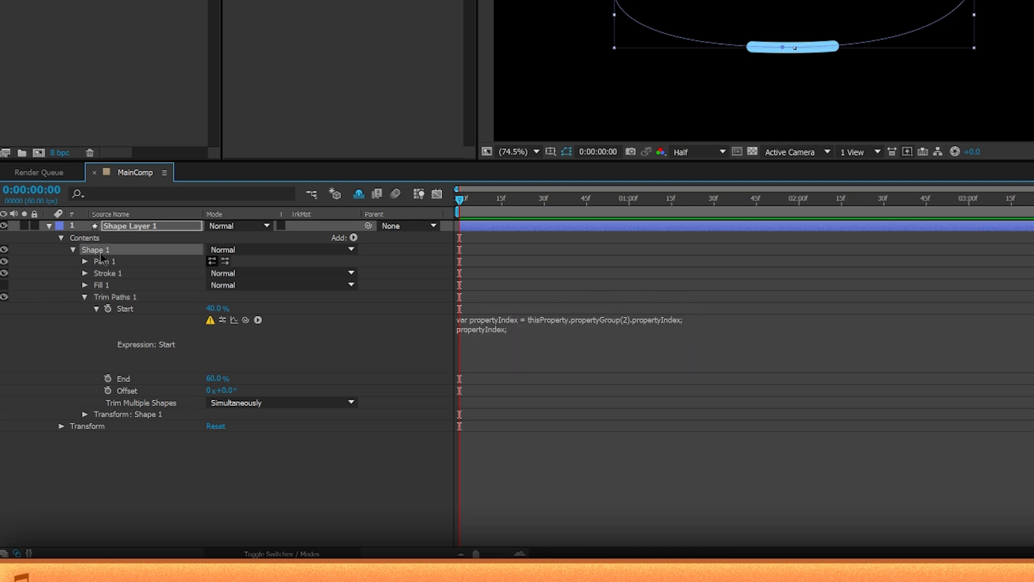
click(922, 181)
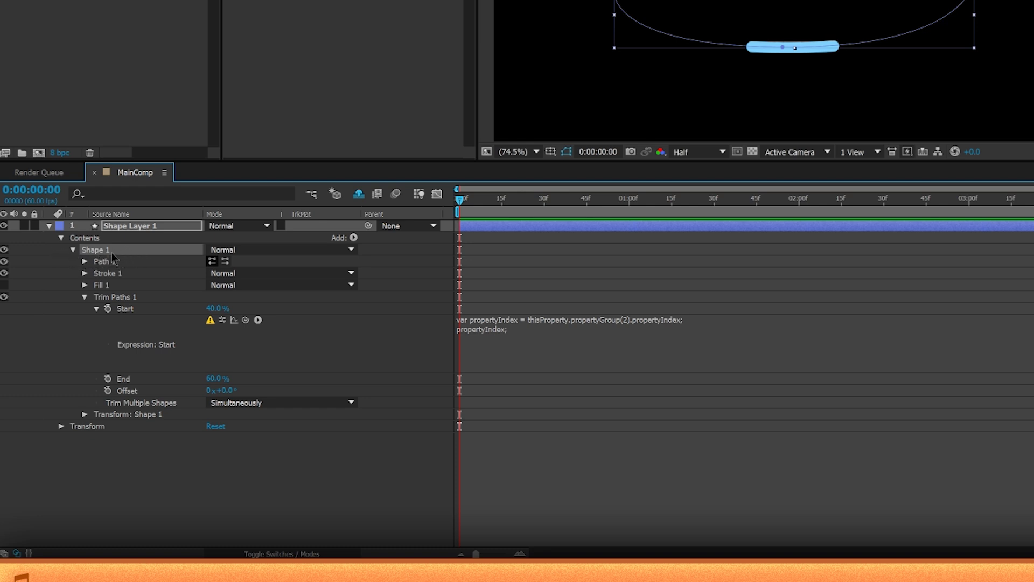
key(ctrl+d)
key(ctrl+d)
key(ctrl+d)
key(ctrl+d)
key(ctrl+d)
key(ctrl+d)
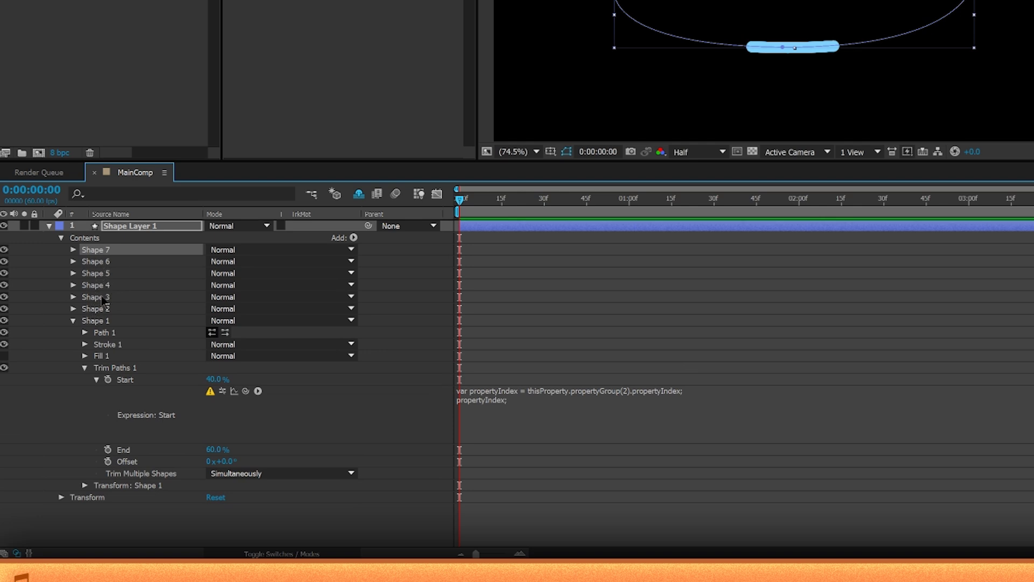
Step: Try propertyGroup(3) in the Trim Paths Start expression of Shape 1
click(92, 321)
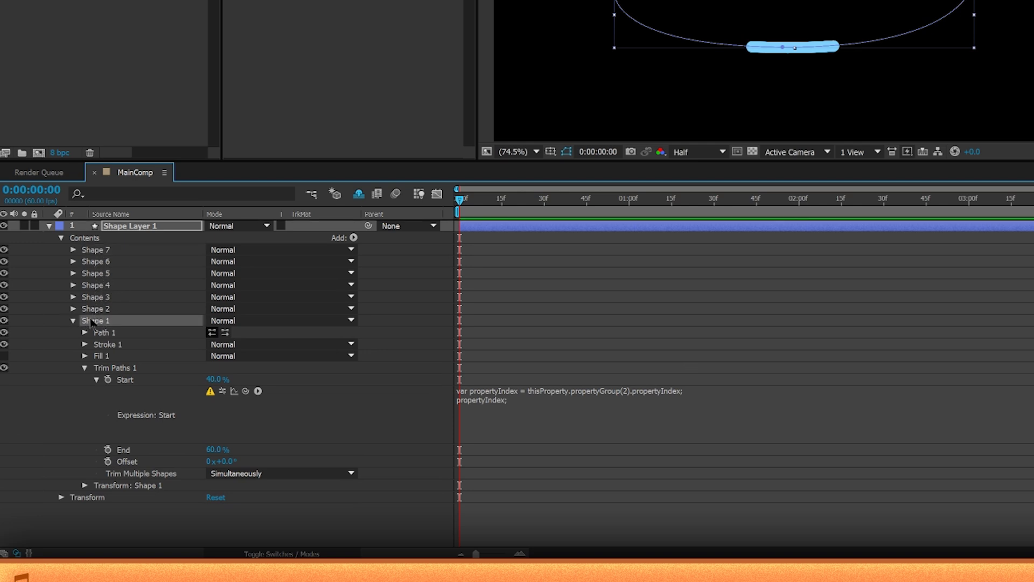
click(623, 392)
double_click(625, 391)
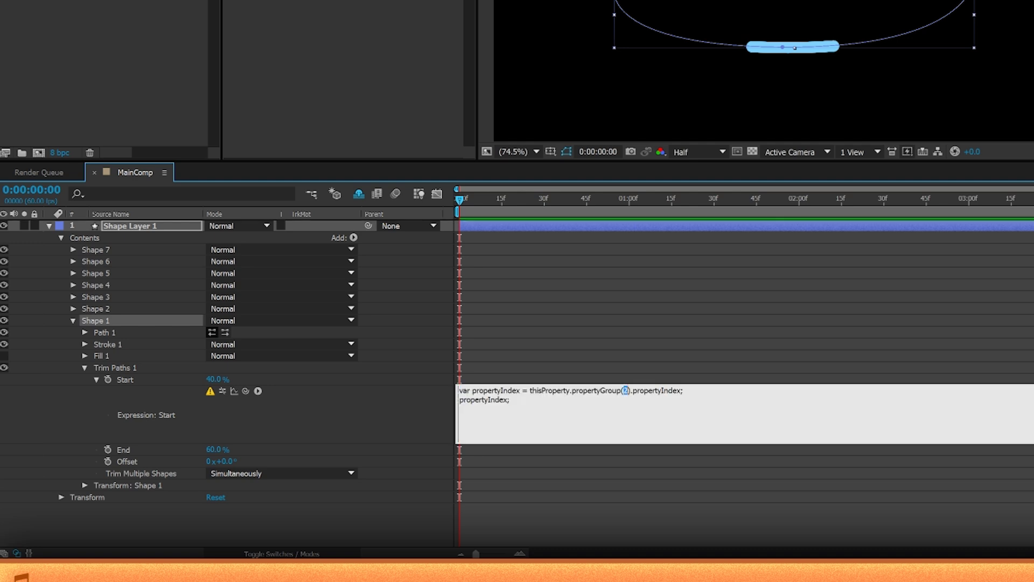
key(KP_Enter)
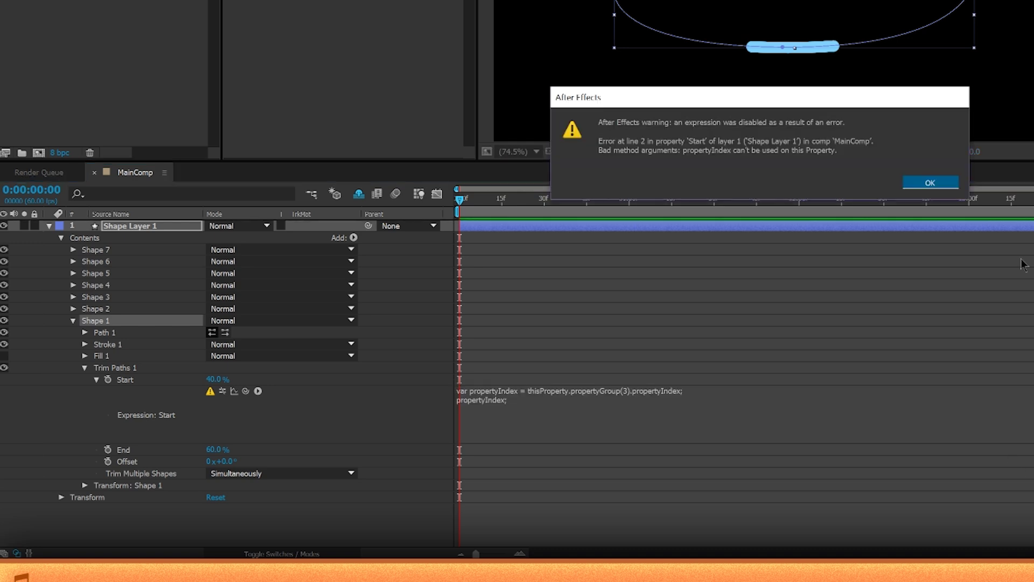
click(930, 183)
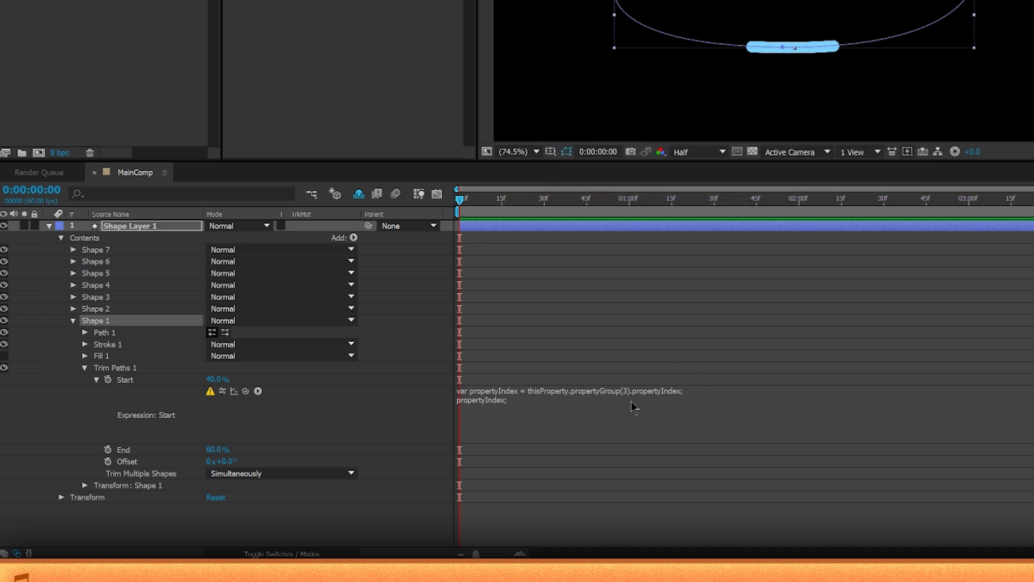
Step: Try propertyGroup(4) in the Trim Paths Start expression of Shape 1
click(626, 392)
click(626, 391)
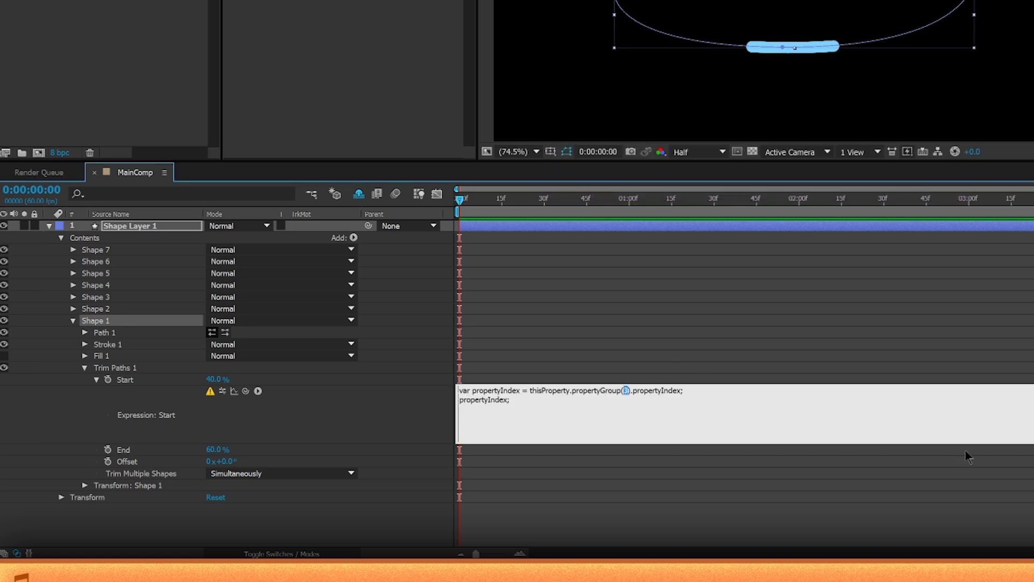
text(4)
key(KP_Enter)
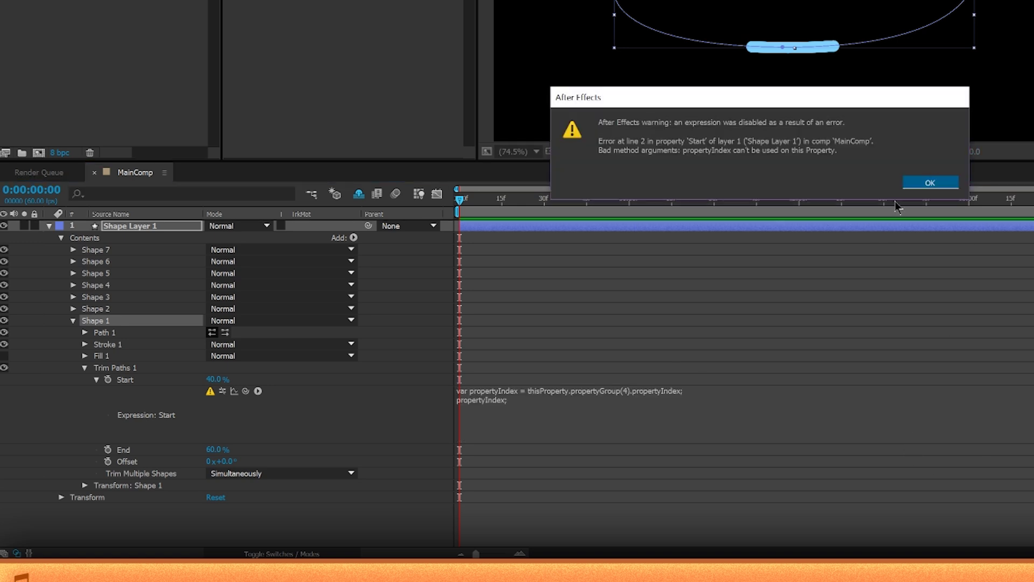
click(931, 183)
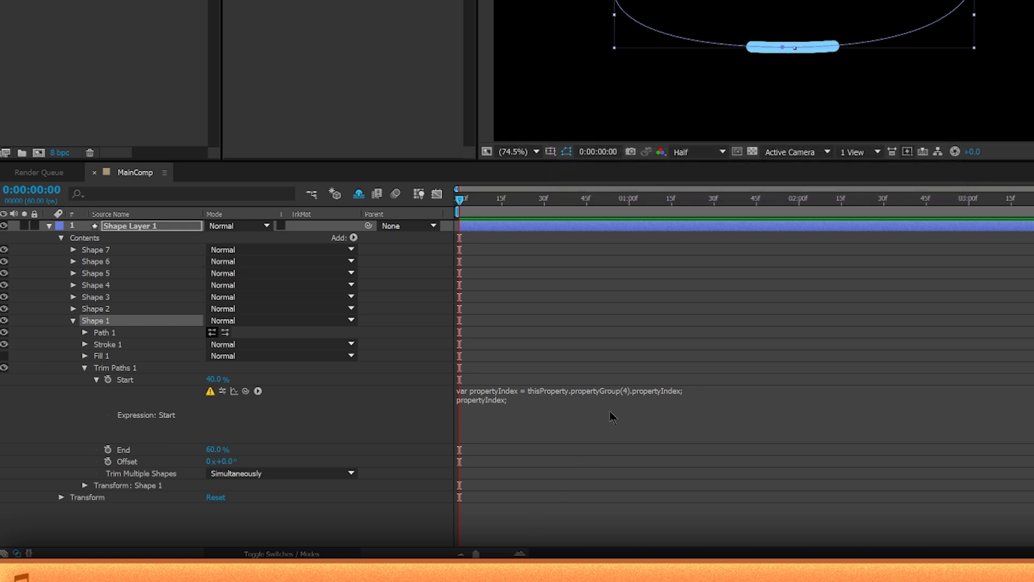
Step: Try propertyGroup(1) in the Trim Paths Start expression of Shape 1
click(625, 393)
click(628, 392)
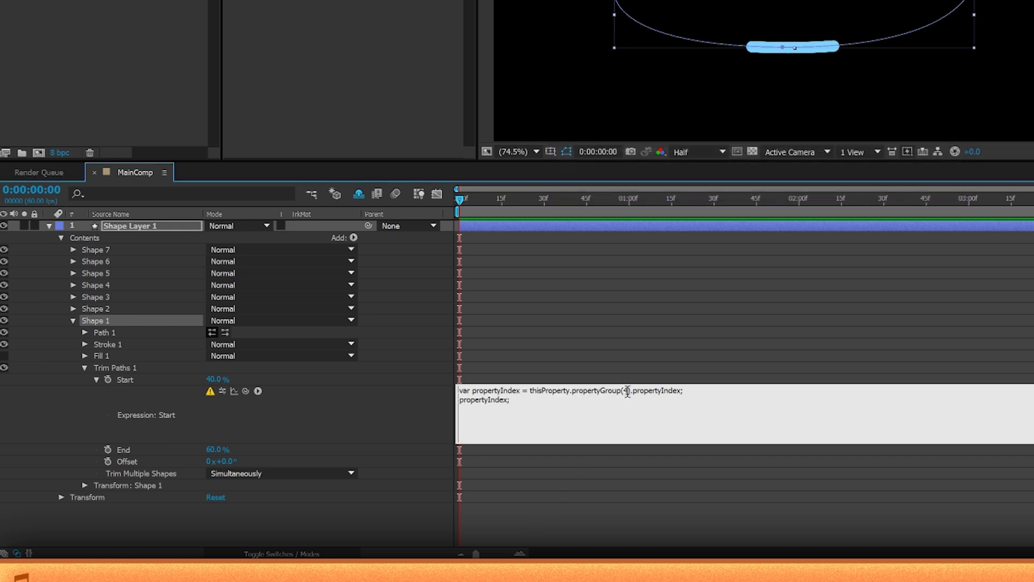
text(1)
click(851, 456)
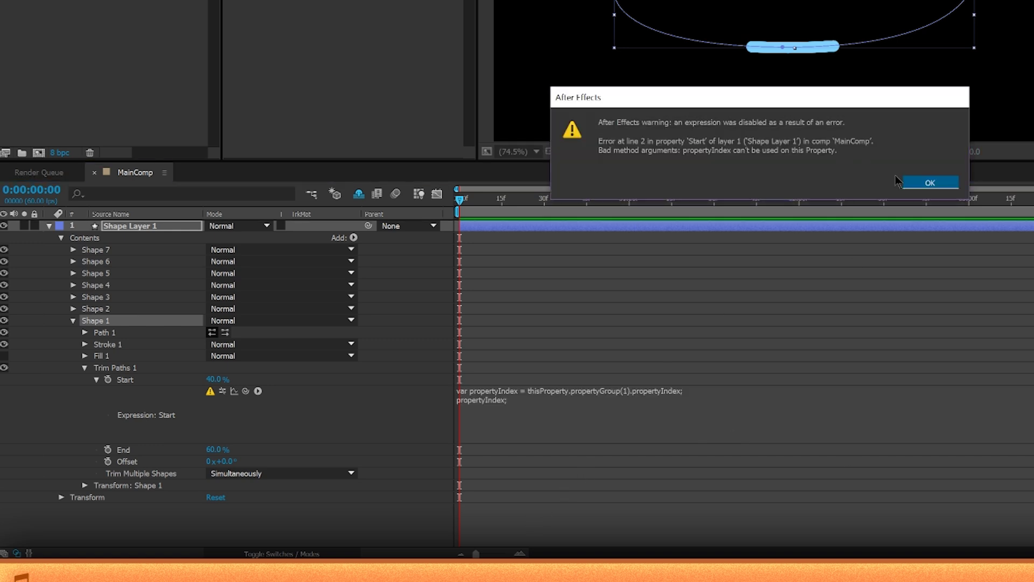
click(929, 184)
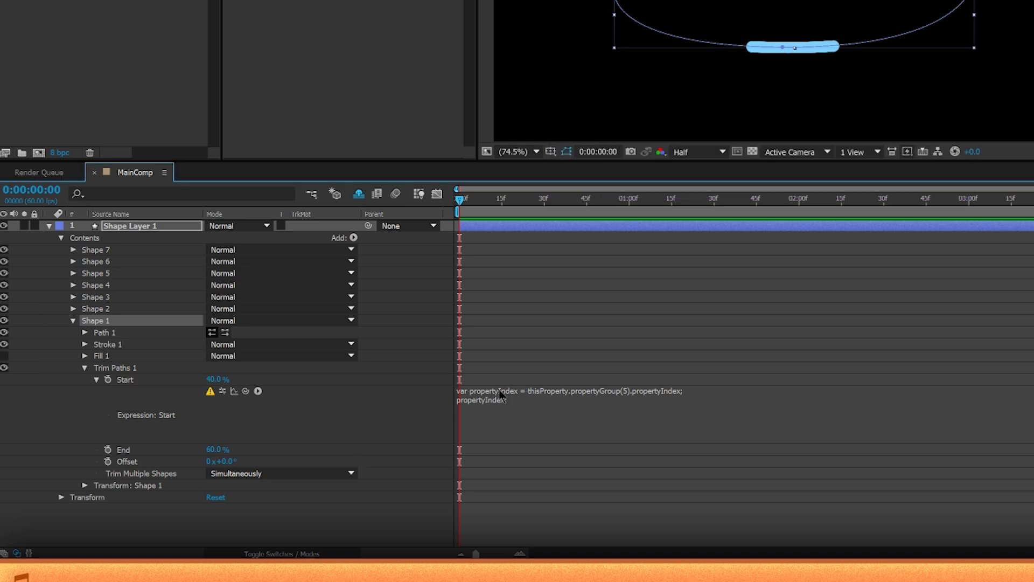
Step: Rename the variable to propIndex in both lines of Shape 1's Trim Paths Start expression
click(476, 394)
drag(473, 390, 520, 389)
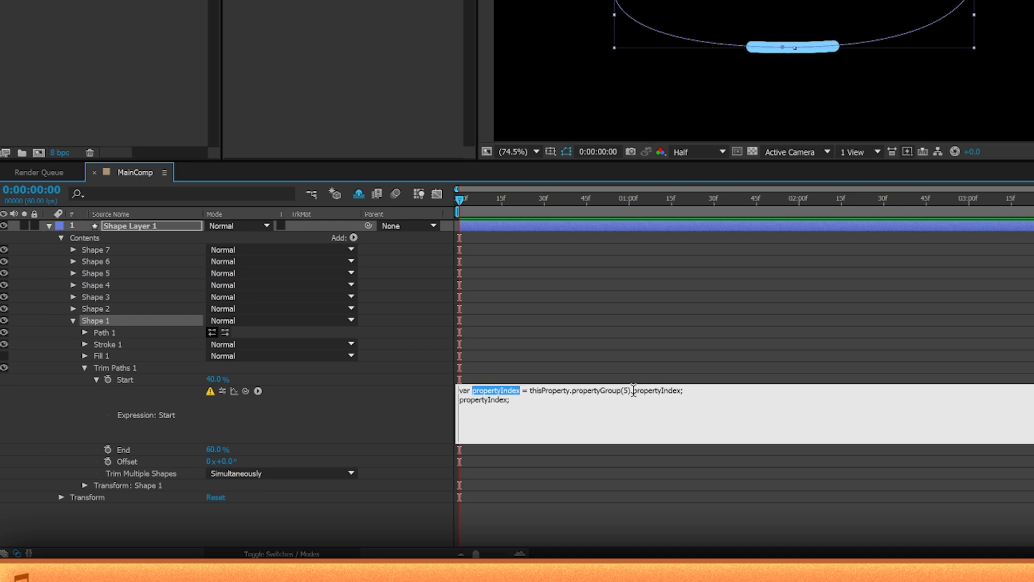
drag(634, 390, 679, 390)
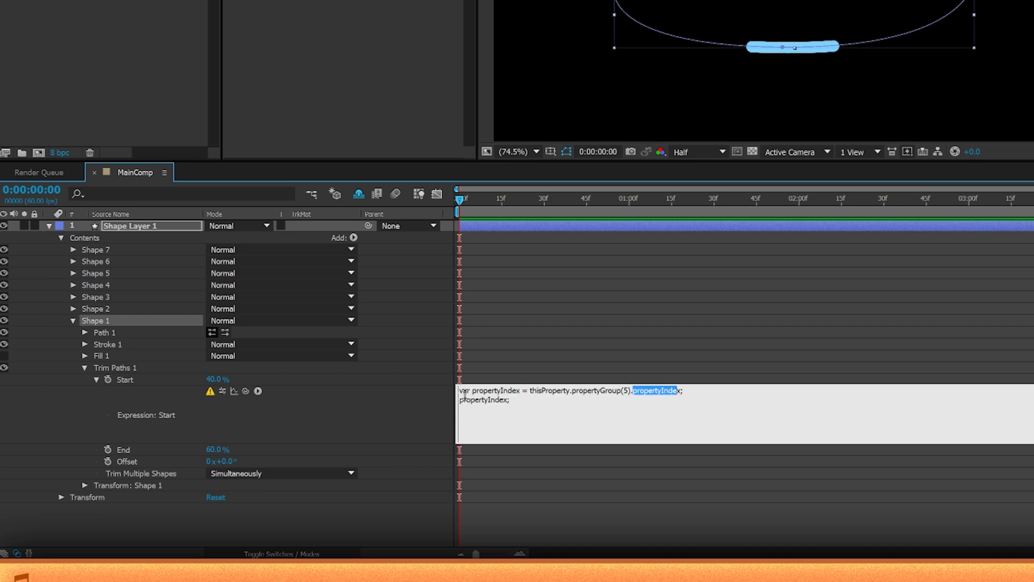
mouse_move(477, 399)
mouse_down()
mouse_move(528, 391)
mouse_move(473, 393)
mouse_up()
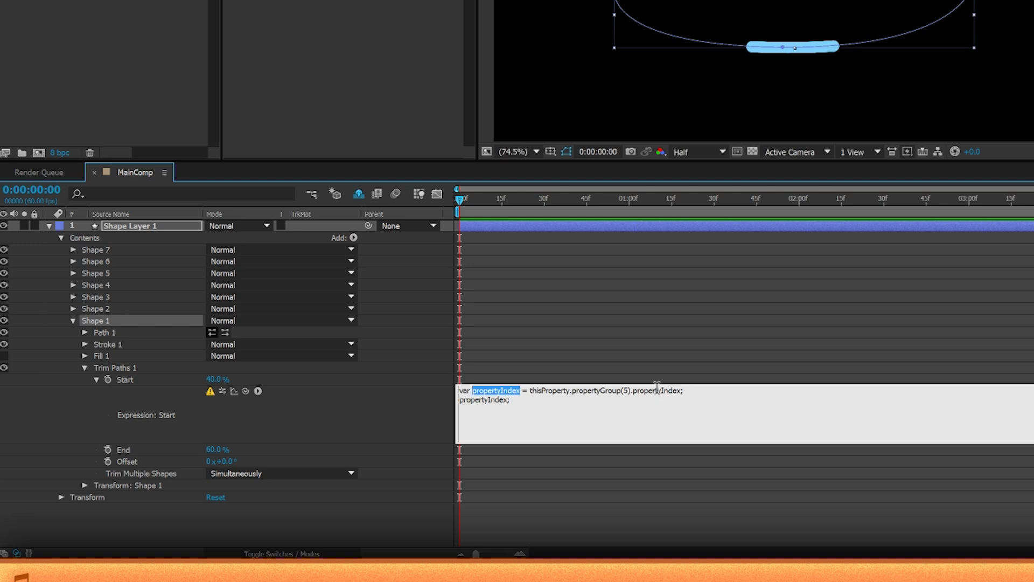
text(prop)
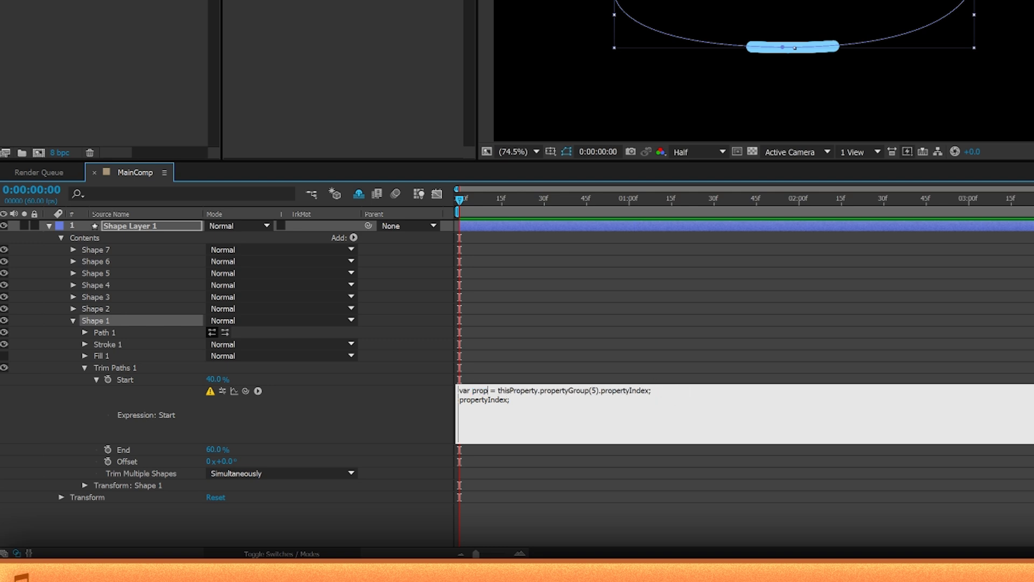
text(Index)
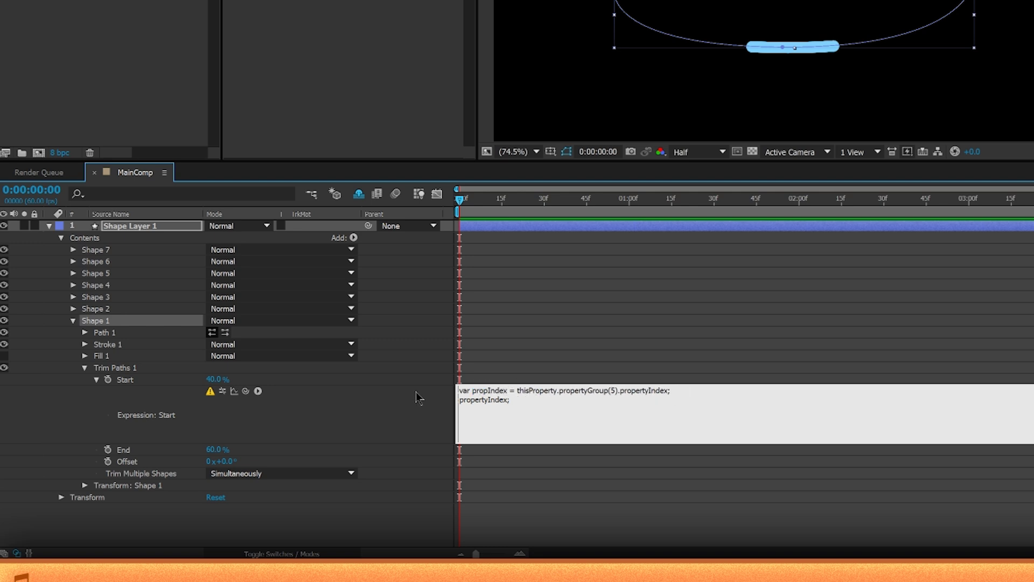
double_click(497, 399)
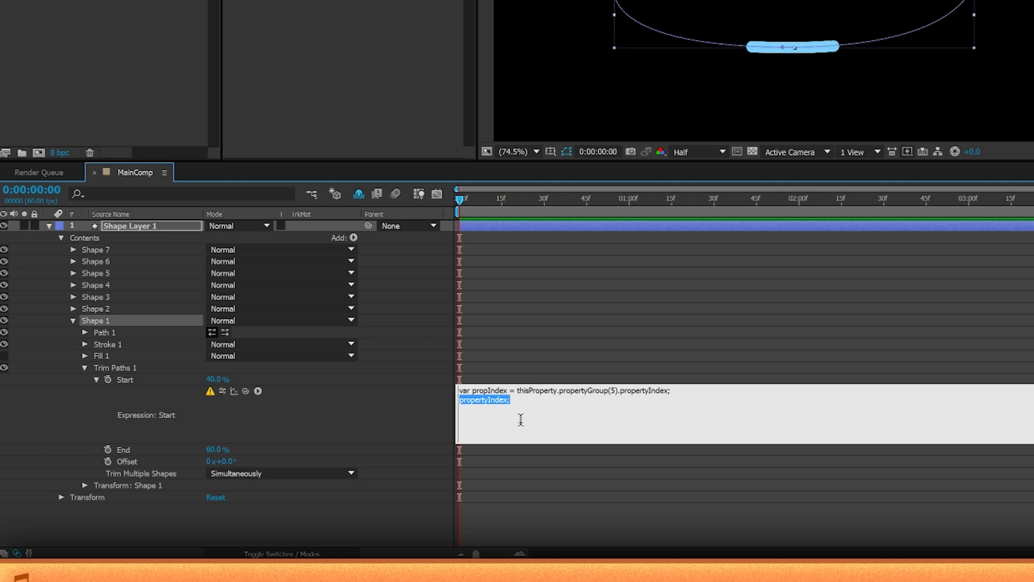
text(propInd)
key(KP_Enter)
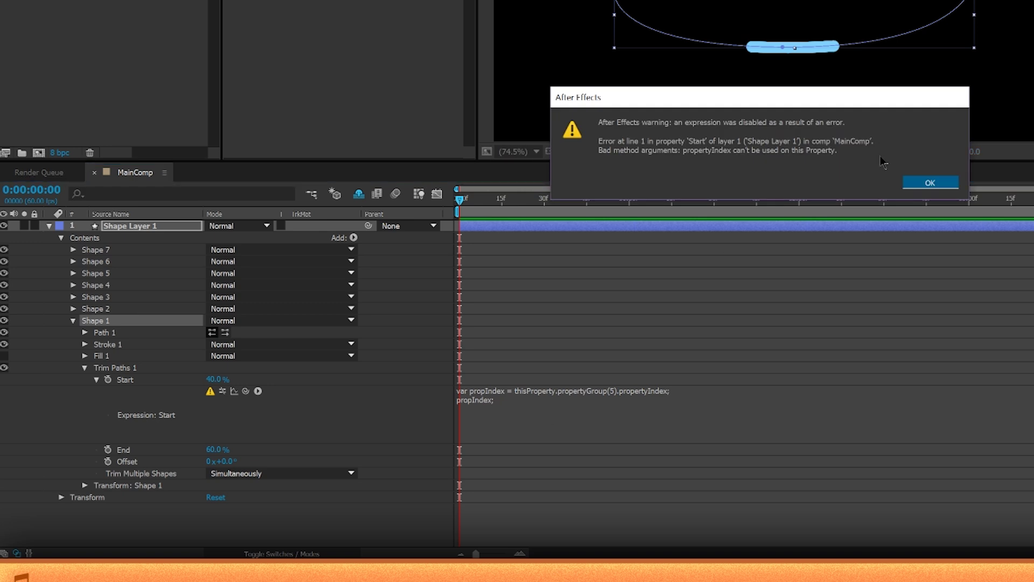
click(924, 184)
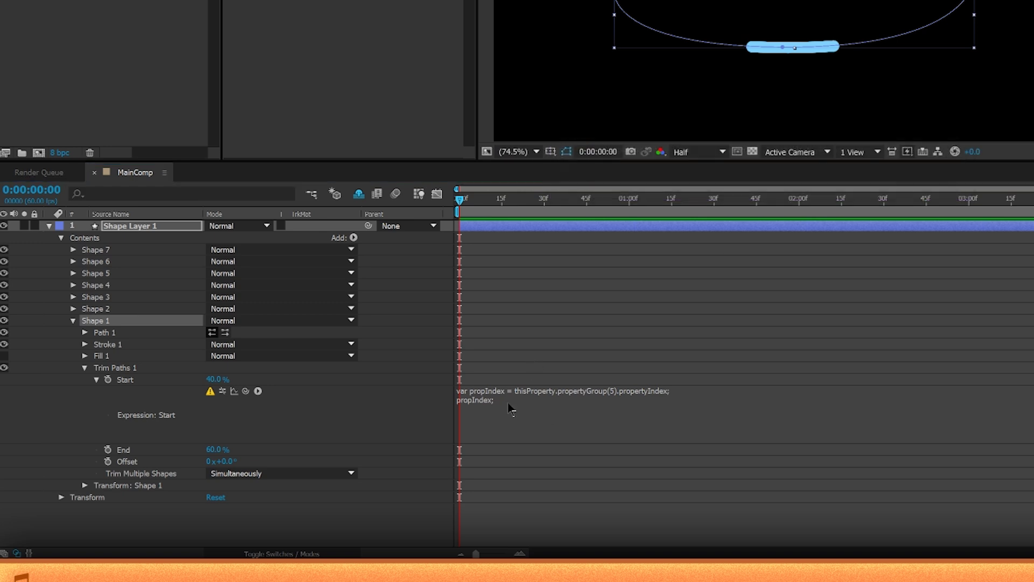
Step: Try propertyGroup(2) in the Trim Paths Start expression of Shape 1
click(614, 392)
click(613, 390)
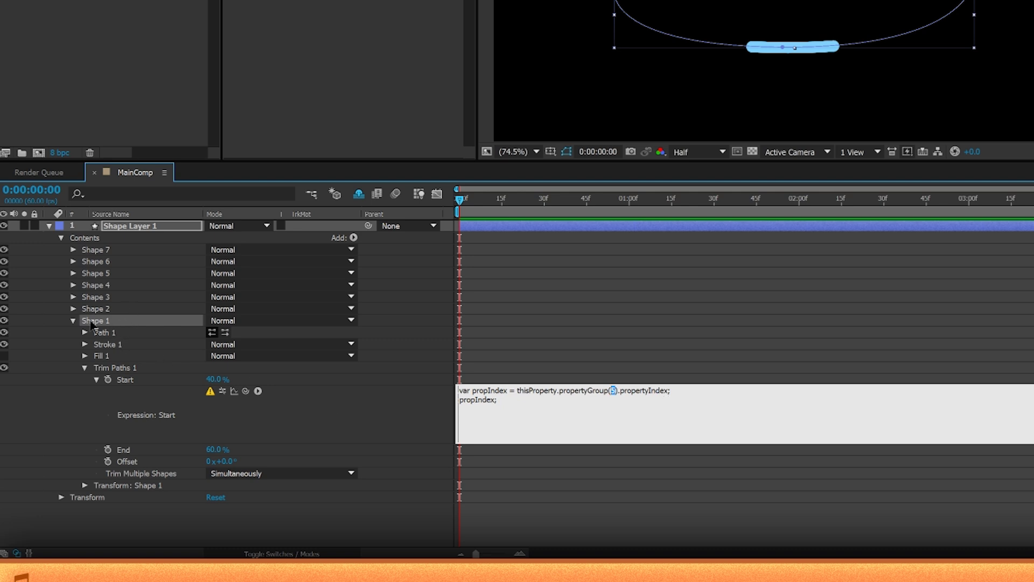
text(2)
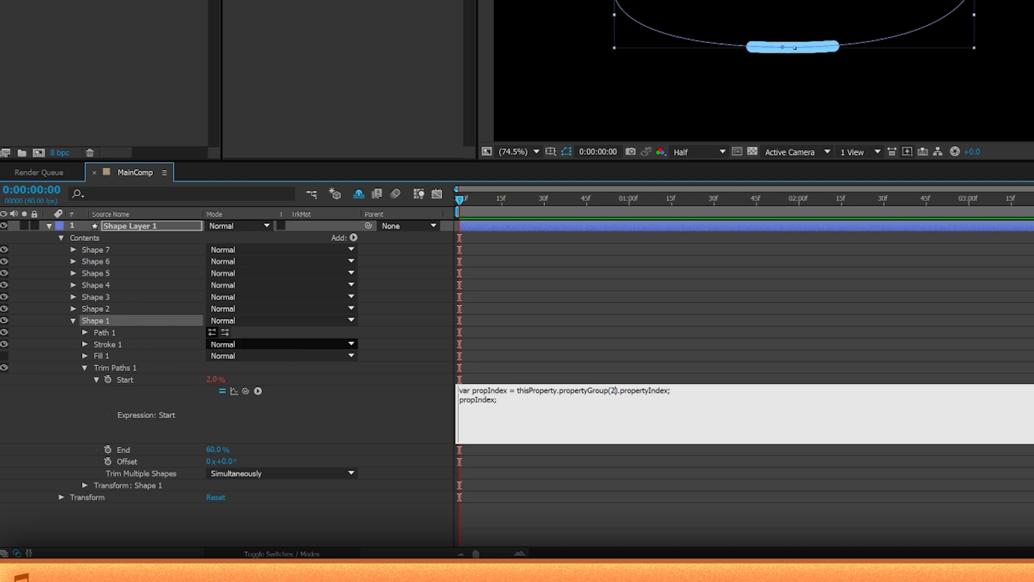
click(557, 368)
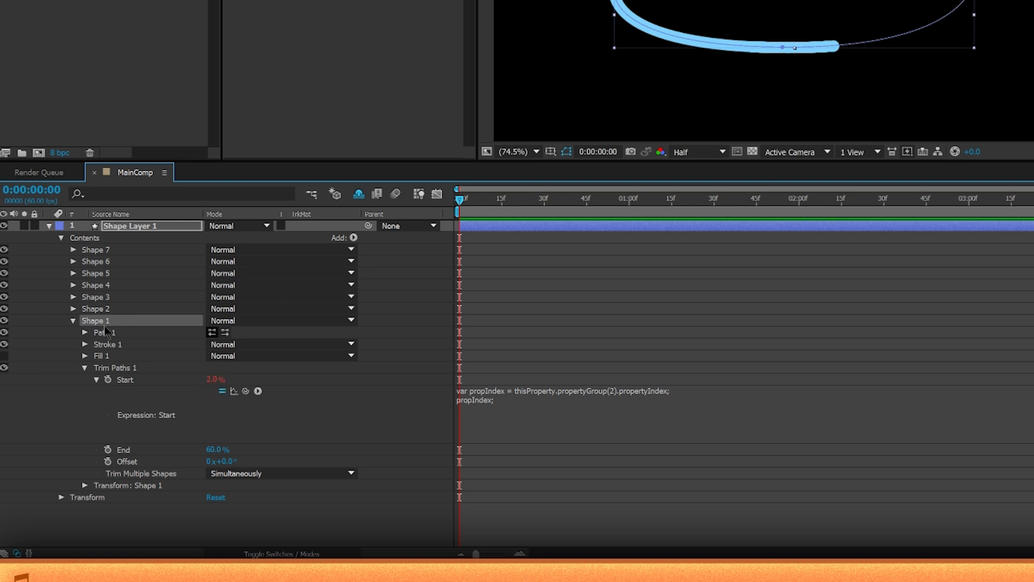
Step: Set the Trim Paths Start expression of Shape 1 to use propertyGroup(3)
click(616, 390)
double_click(614, 390)
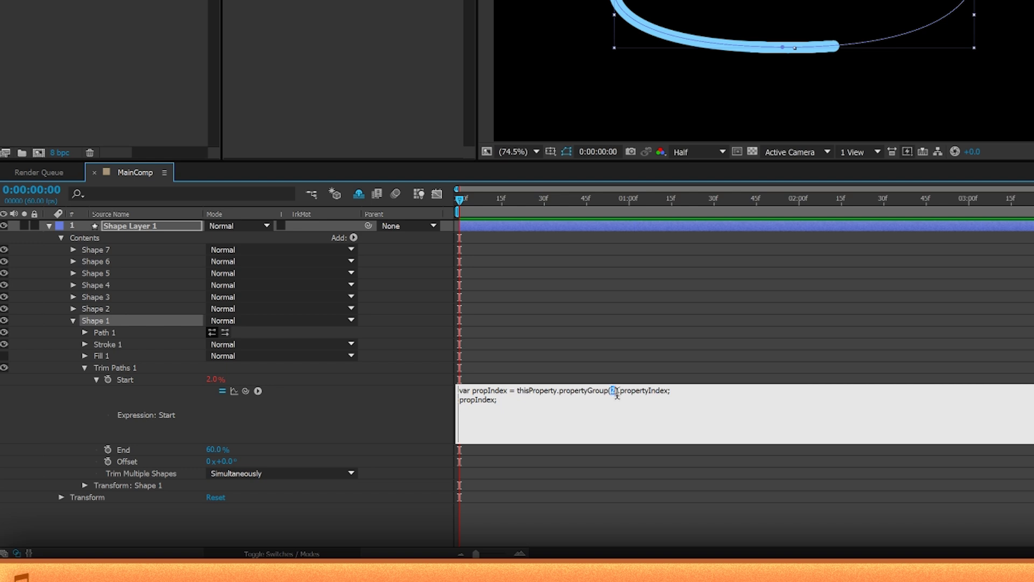
key(KP_Enter)
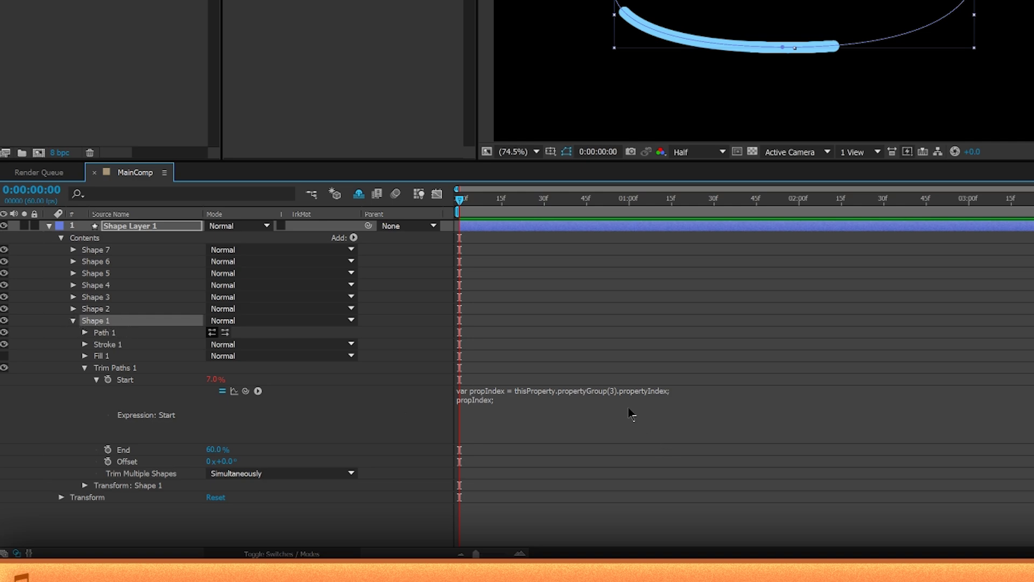
Step: Delete the propIndex; output line from Shape 1's Start expression, keeping only the variable declaration
click(517, 409)
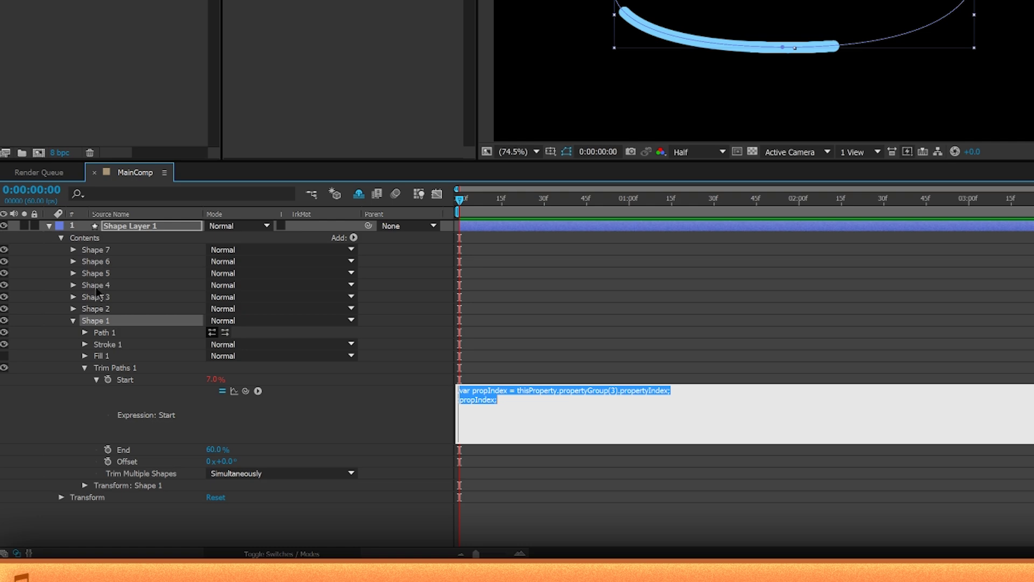
click(521, 412)
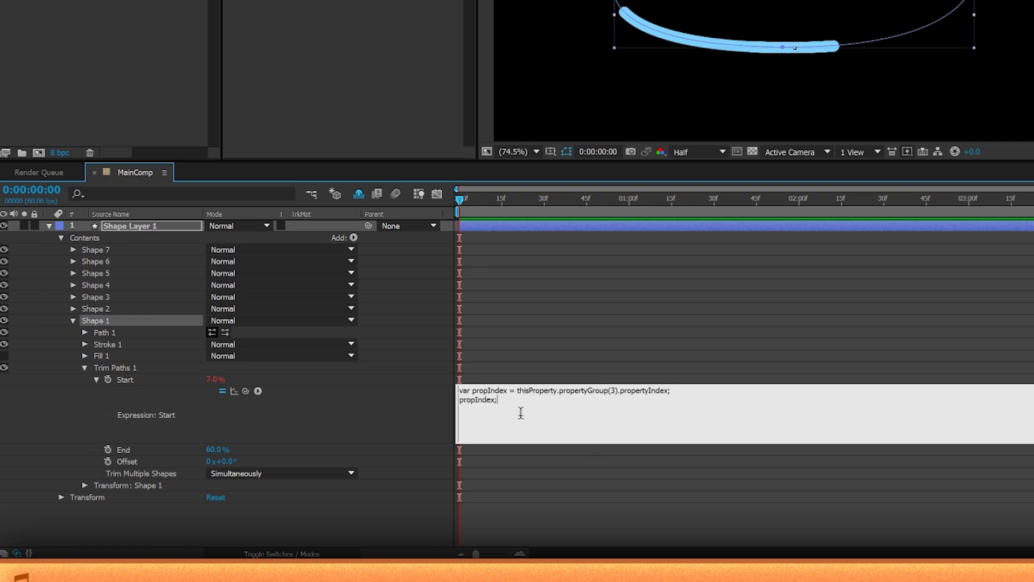
drag(506, 400, 461, 400)
key(BackSpace)
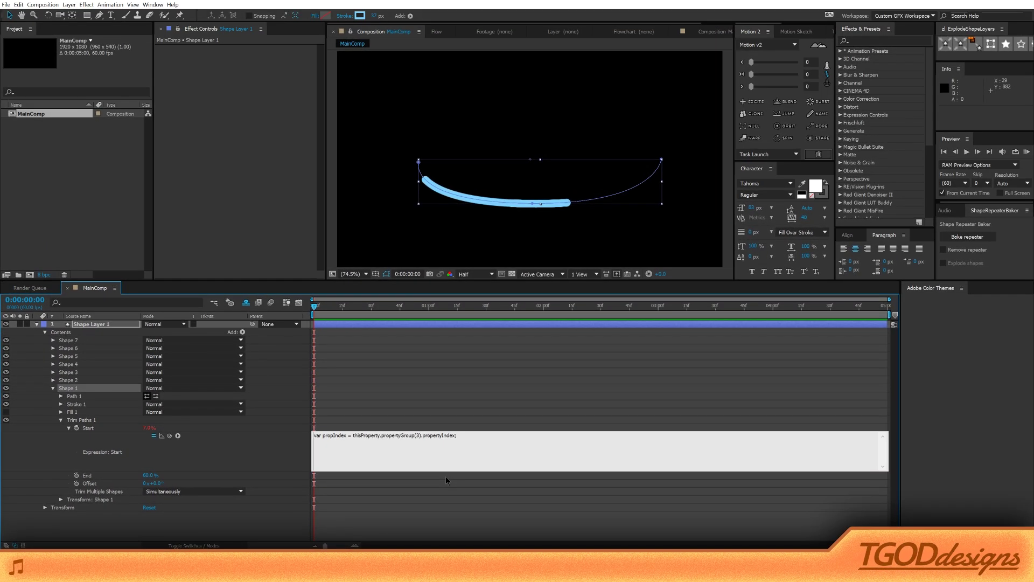
click(446, 477)
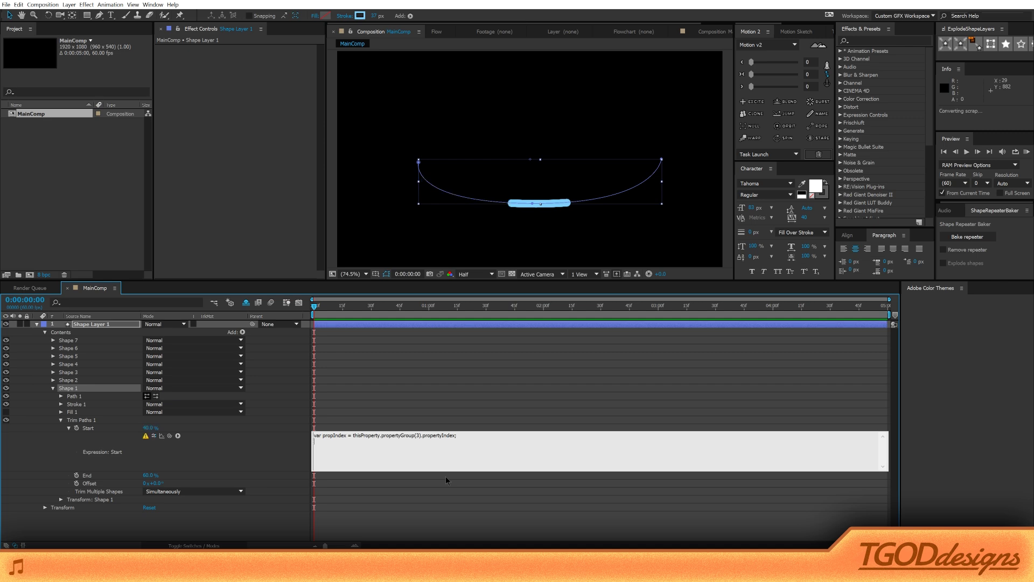
click(632, 296)
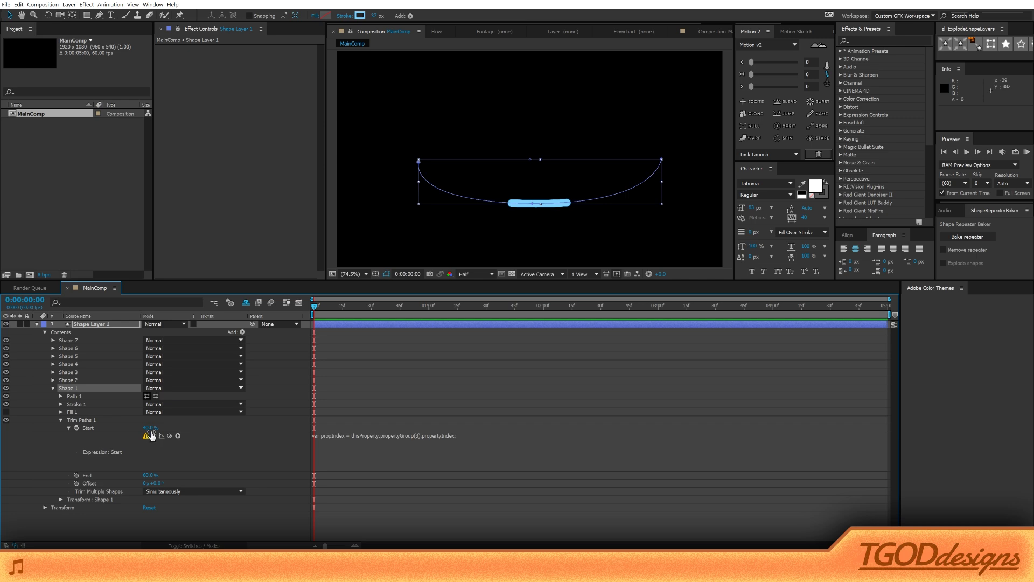
Step: Set both the End and the Start of Shape 1's Trim Paths to 50%
drag(148, 429, 154, 431)
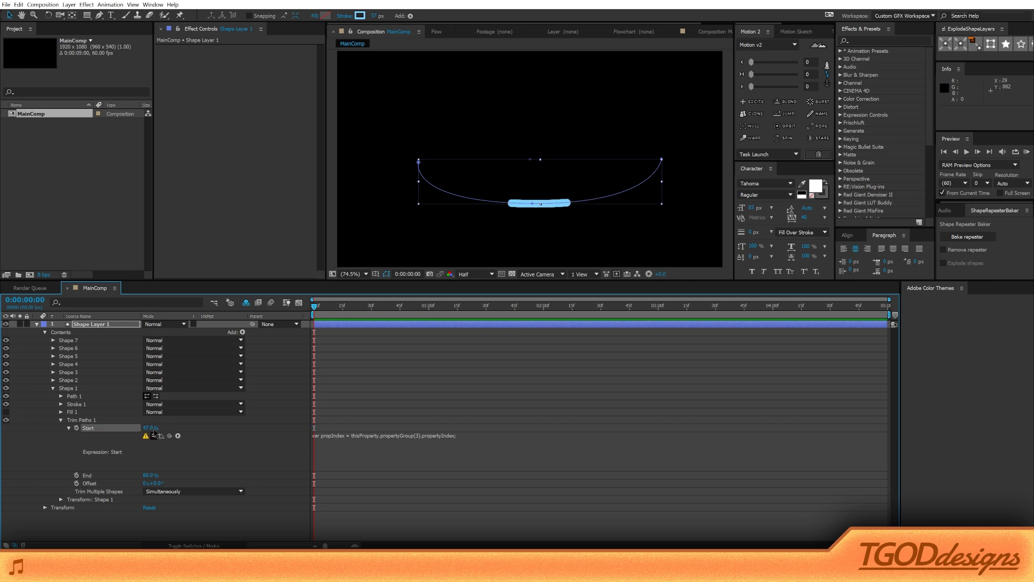
click(150, 475)
text(50)
key(Return)
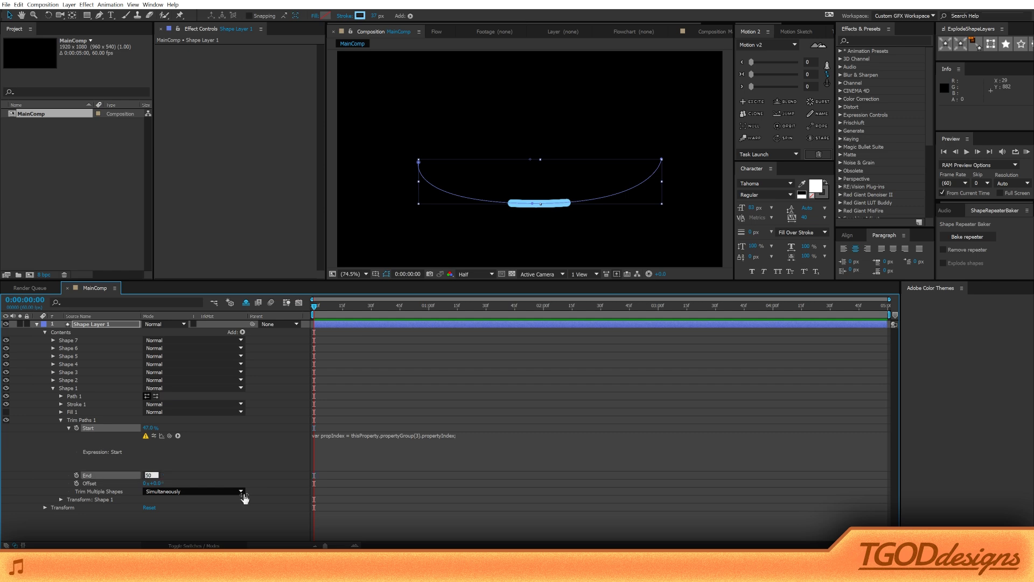
click(150, 427)
text(50)
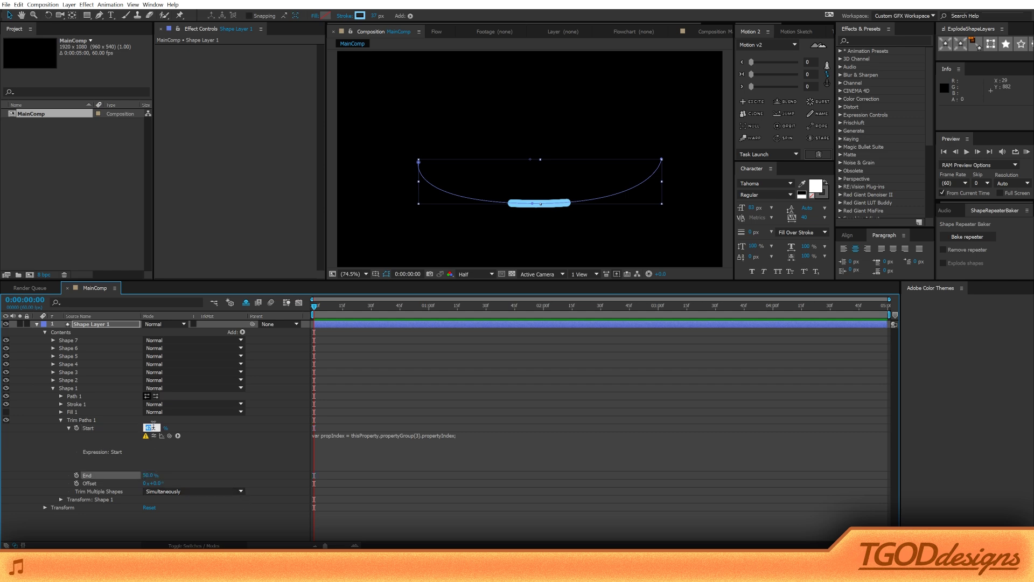
key(Return)
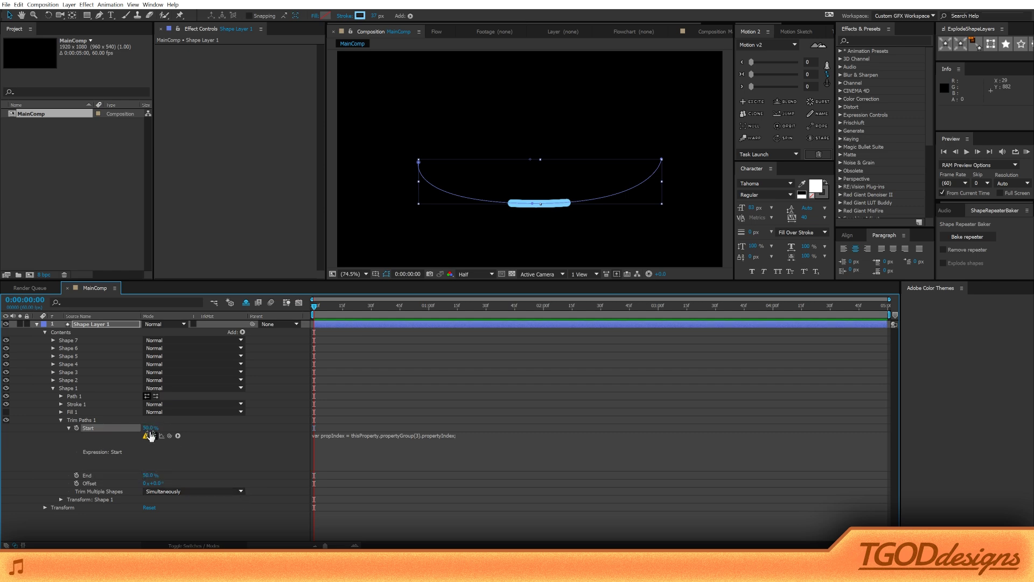
Step: Hide the shape groups Shape 2 through Shape 7
click(76, 383)
shift+click(72, 341)
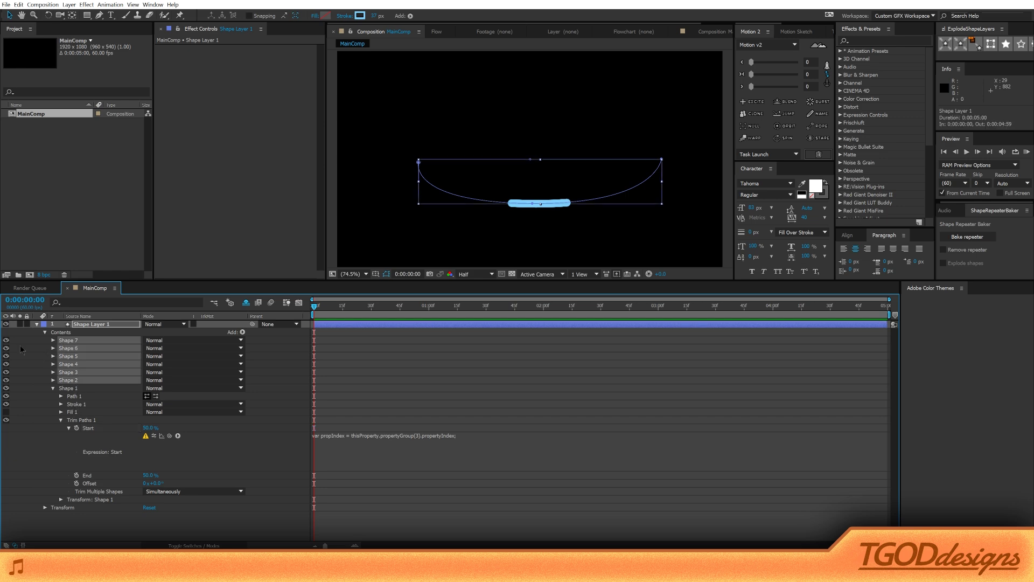
click(6, 340)
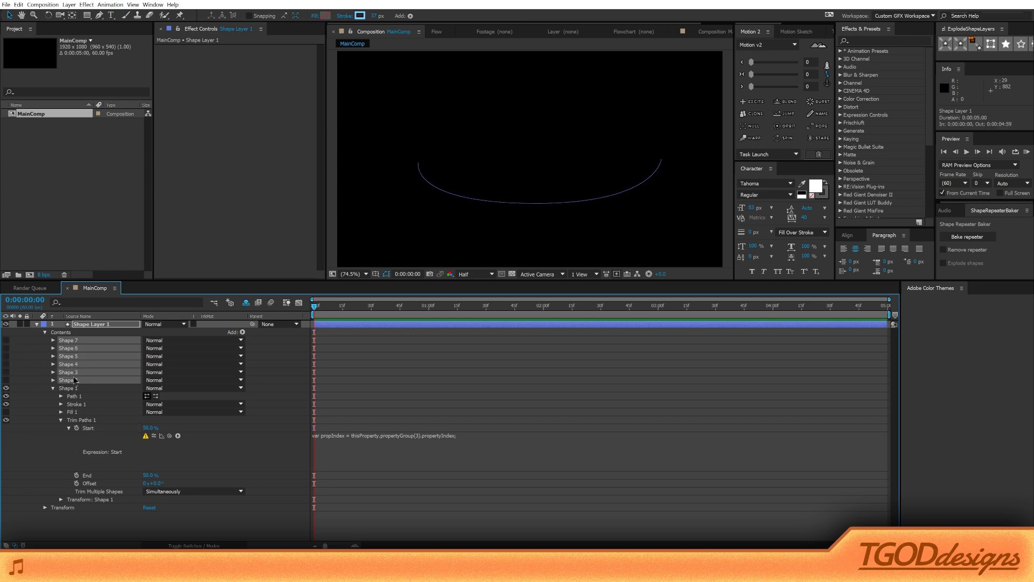
Step: Try shifting Shape 1's Trim Paths Start away from the curve's midpoint and return it to 50%
click(73, 389)
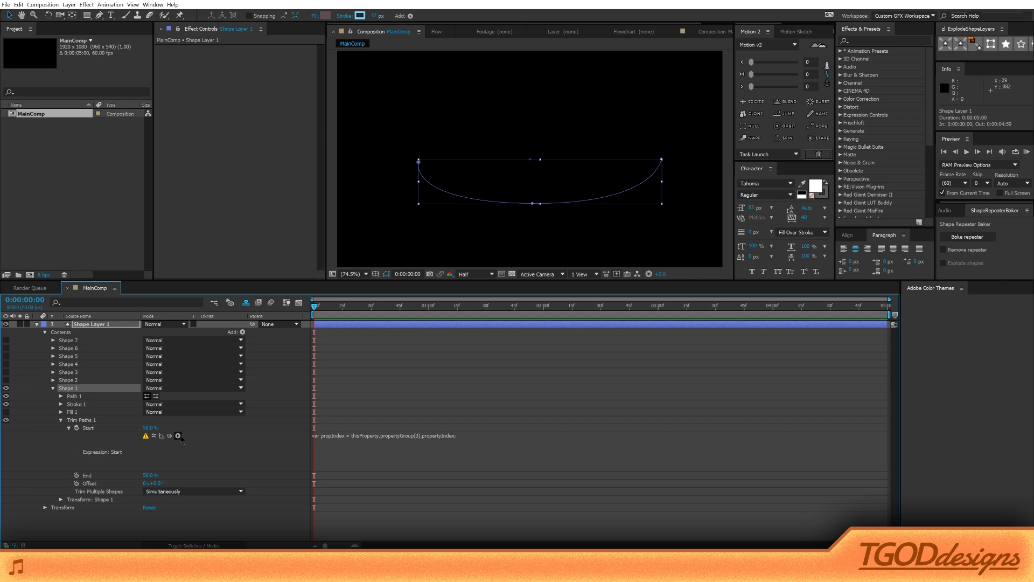
click(151, 428)
drag(151, 428, 147, 428)
click(148, 428)
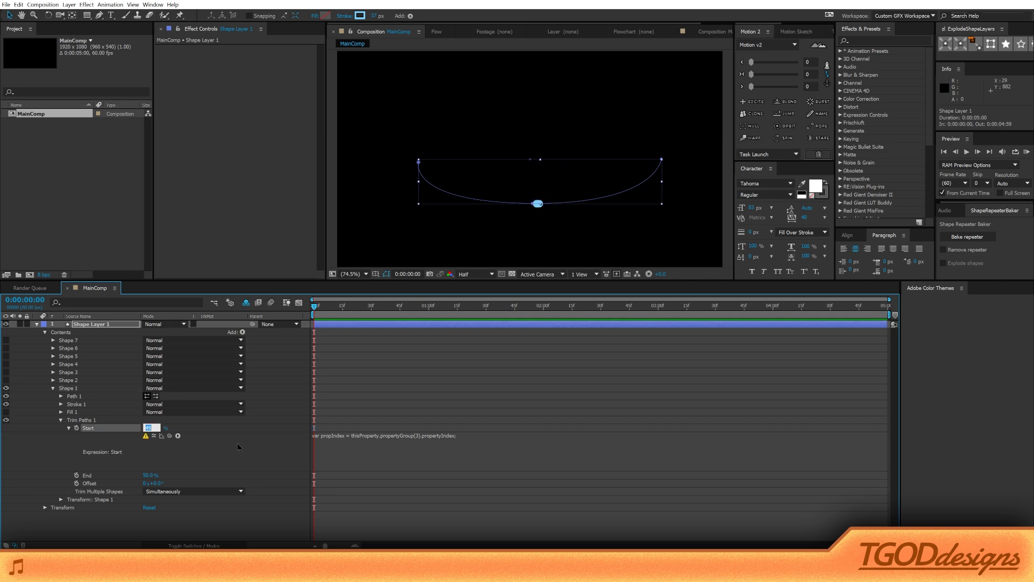
key(Return)
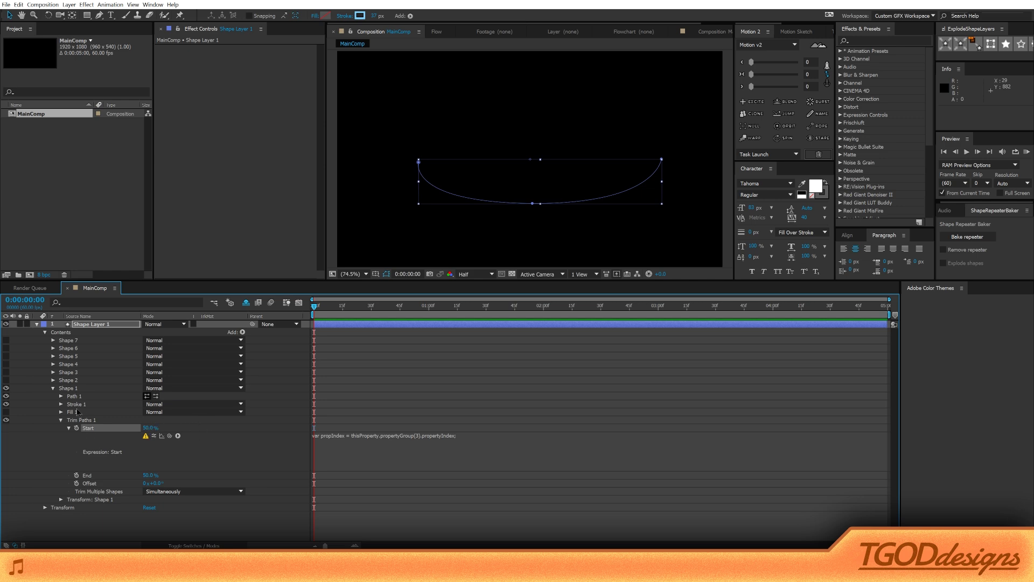
Step: Try moving Shape 1's Trim Paths Start and End apart along the curve, and reset both to 50%
drag(147, 427, 154, 429)
drag(149, 476, 132, 476)
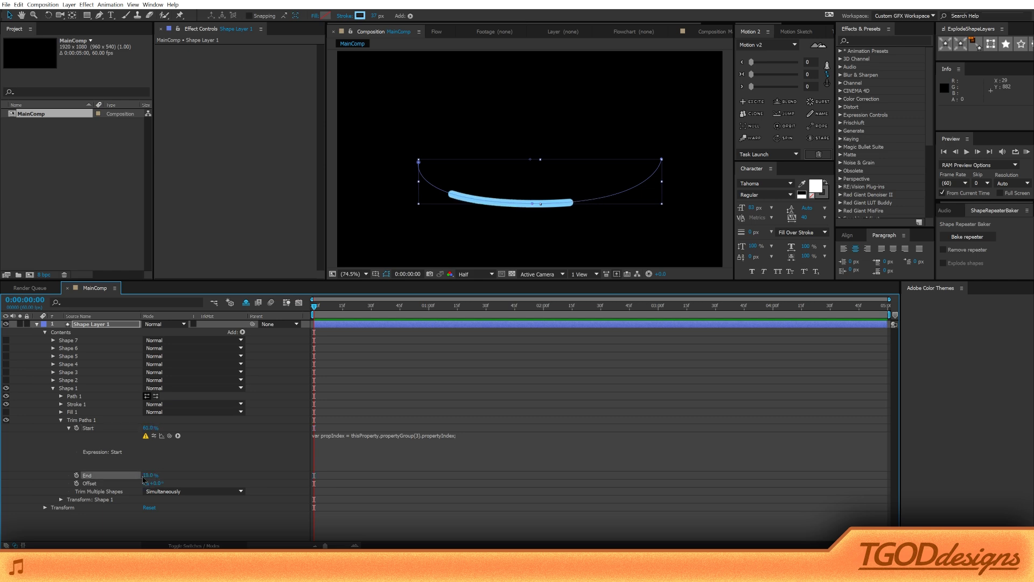
click(148, 475)
text(50)
key(Return)
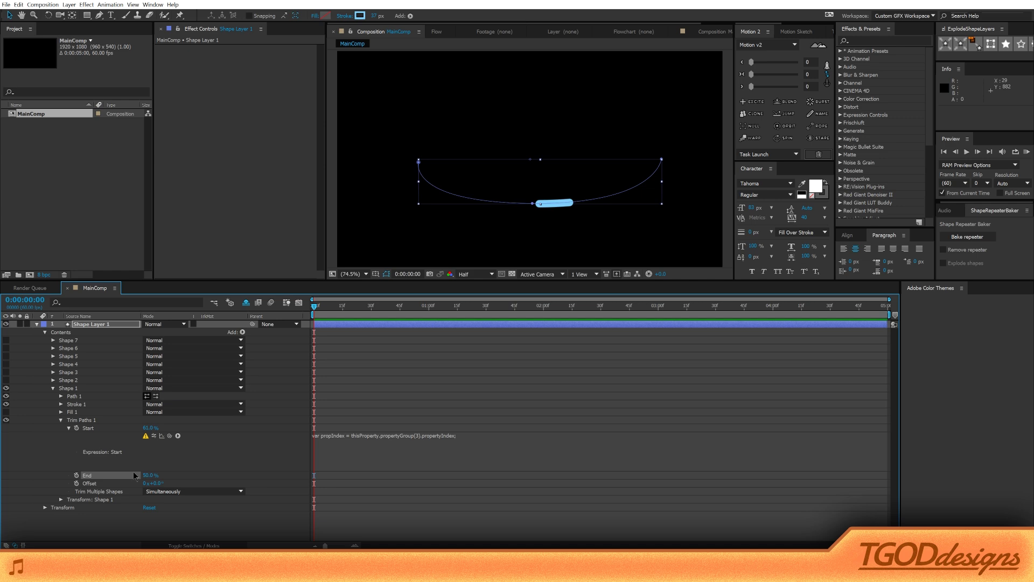
click(149, 427)
text(50)
key(Return)
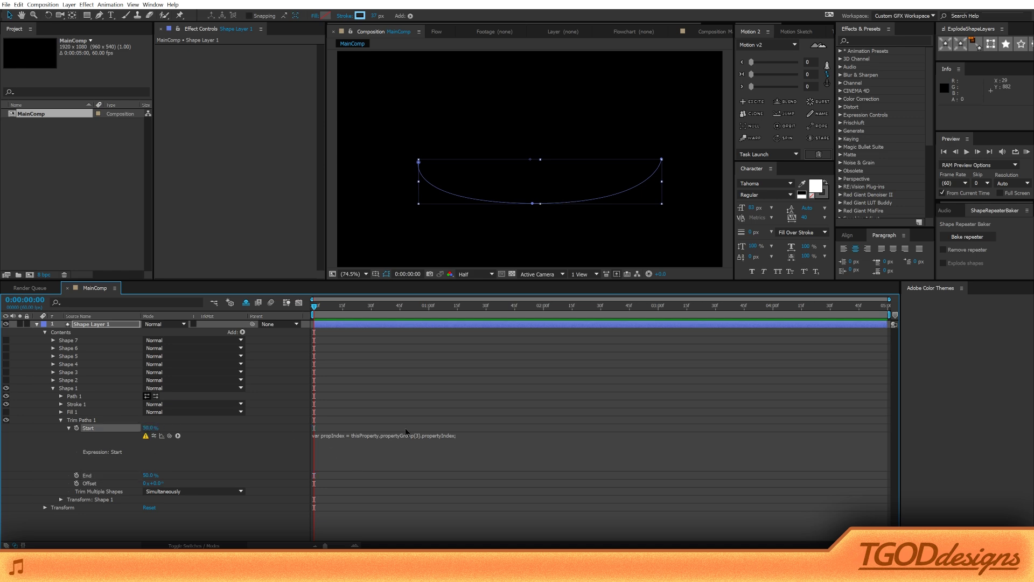
Step: Add the output line 50-(2*propIndex); below the variable in Shape 1's Trim Paths Start expression
click(402, 440)
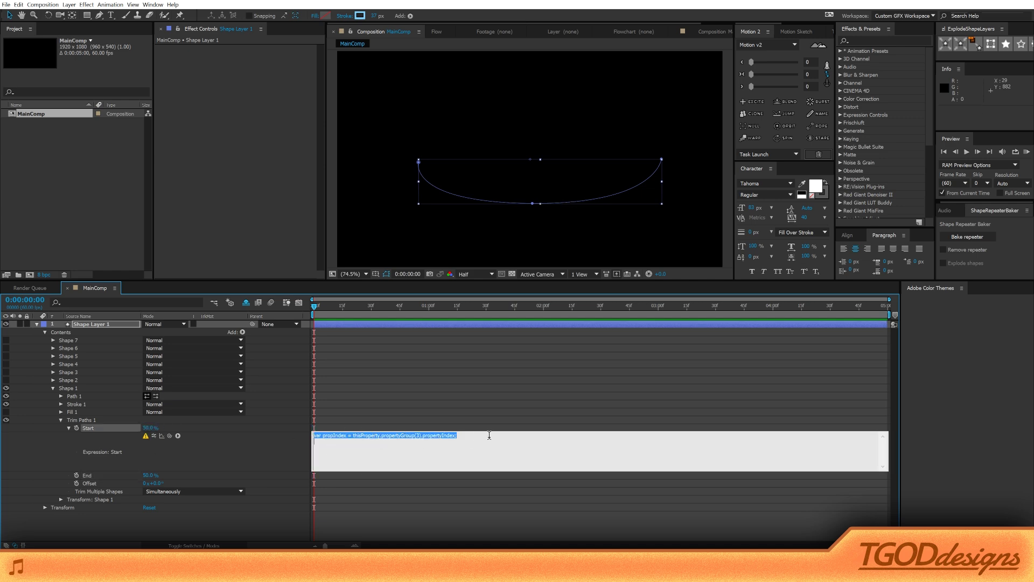
click(468, 437)
key(Return)
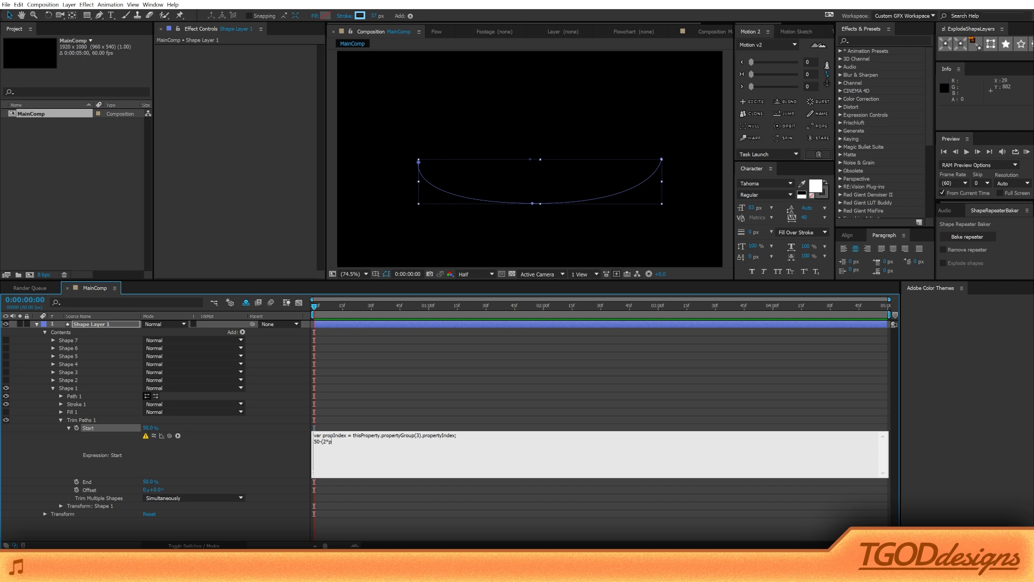
text(ndex);)
key(KP_Enter)
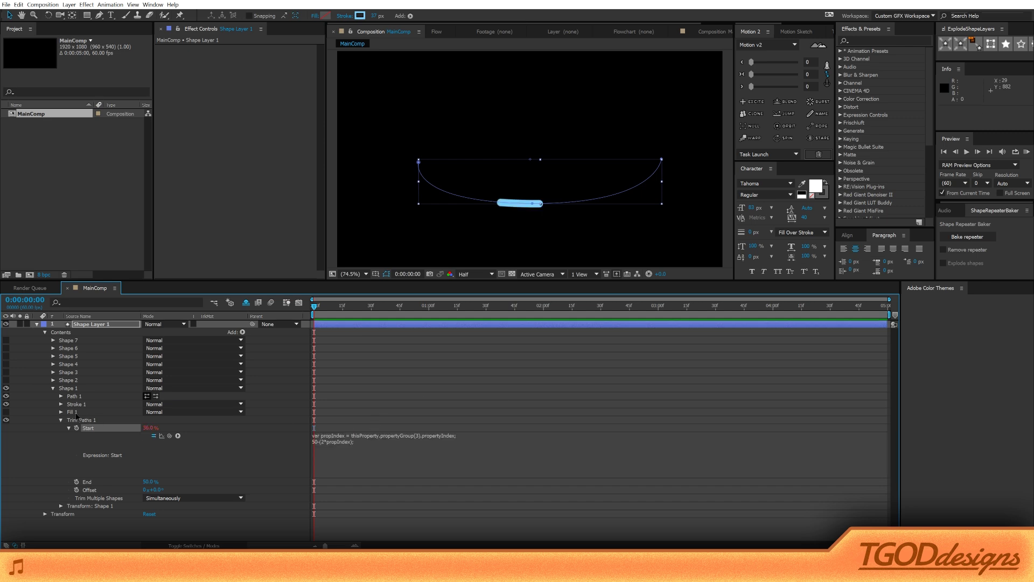
click(68, 389)
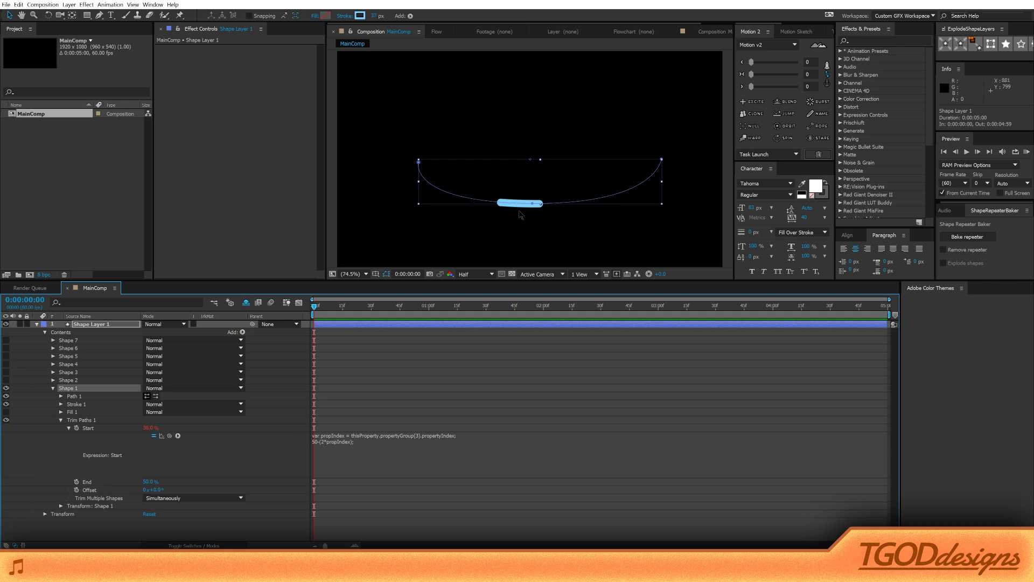
click(75, 380)
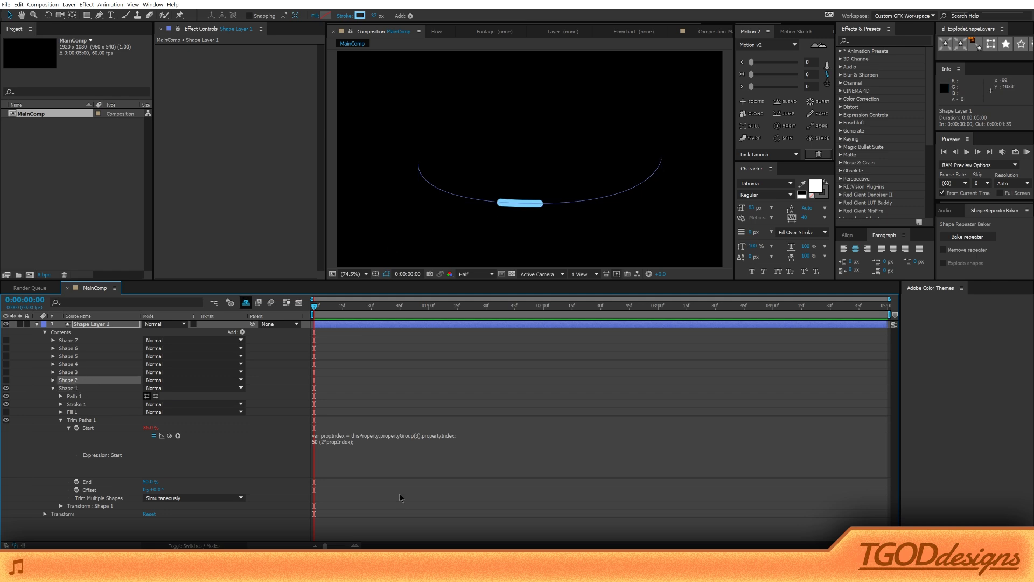
Step: Copy the full Trim Paths Start expression of Shape 1, keeping it in place
click(353, 445)
click(355, 444)
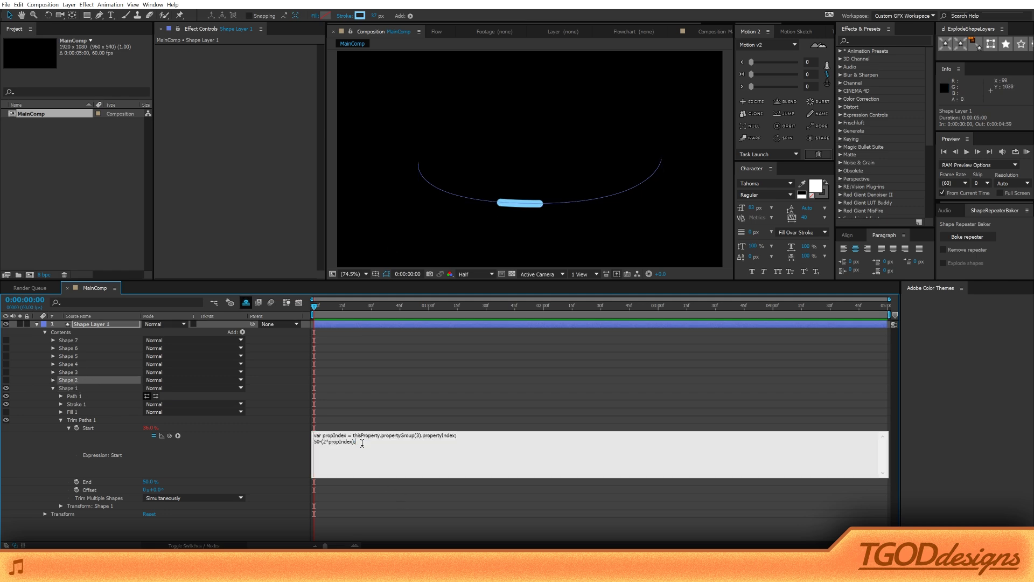
drag(386, 445, 270, 429)
click(349, 429)
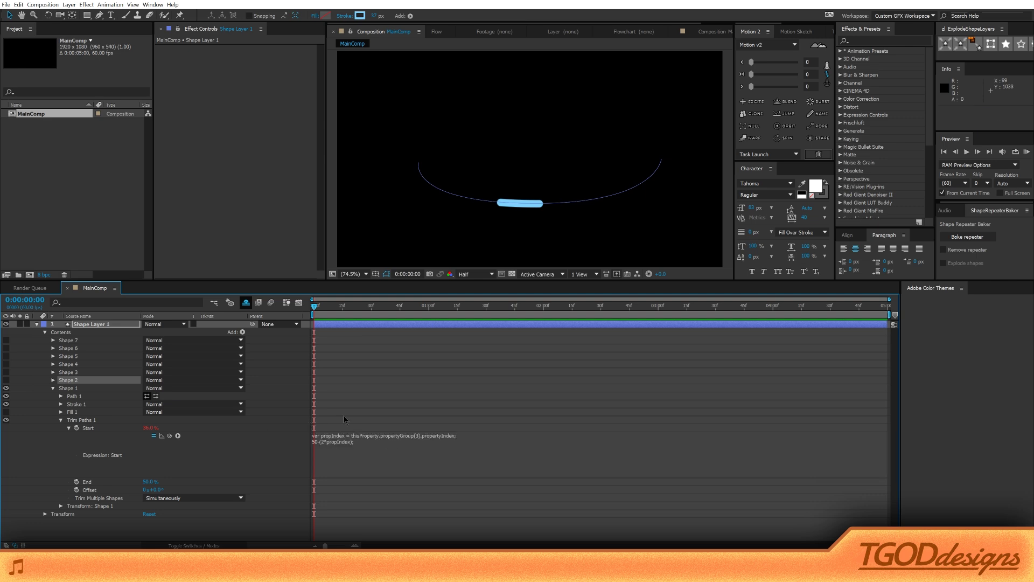
click(362, 440)
key(BackSpace)
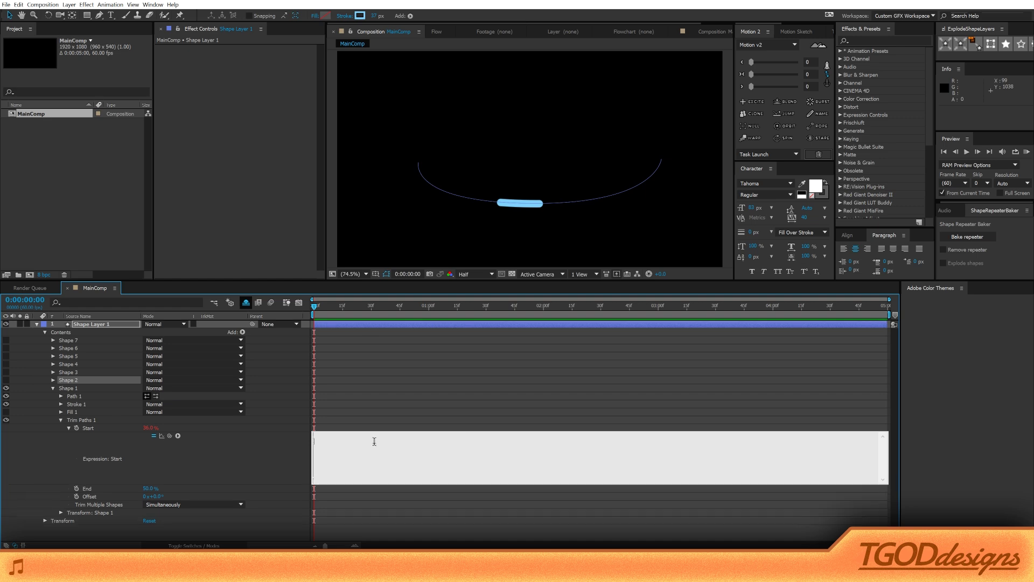
key(ctrl+z)
key(ctrl+c)
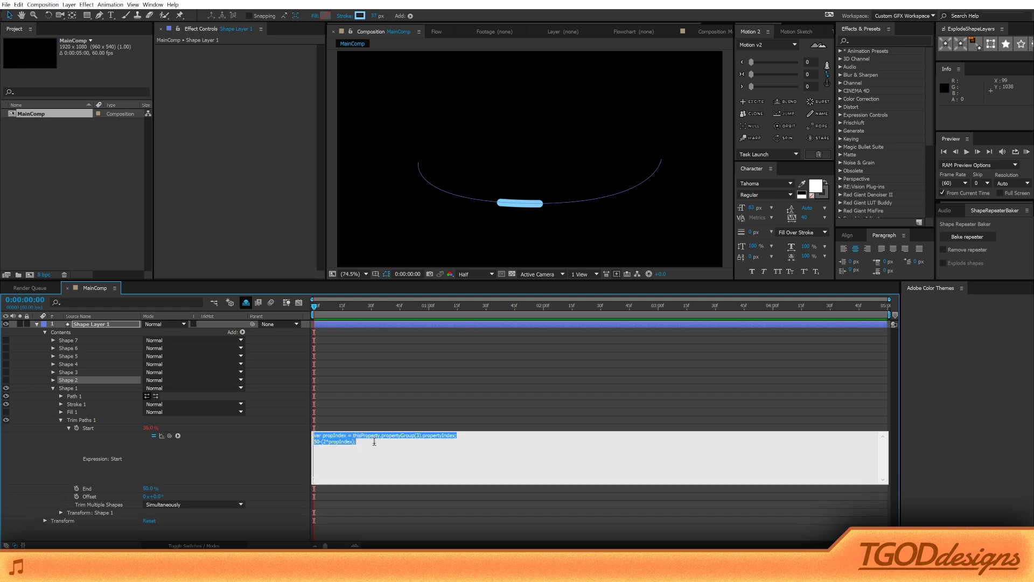
key(KP_Enter)
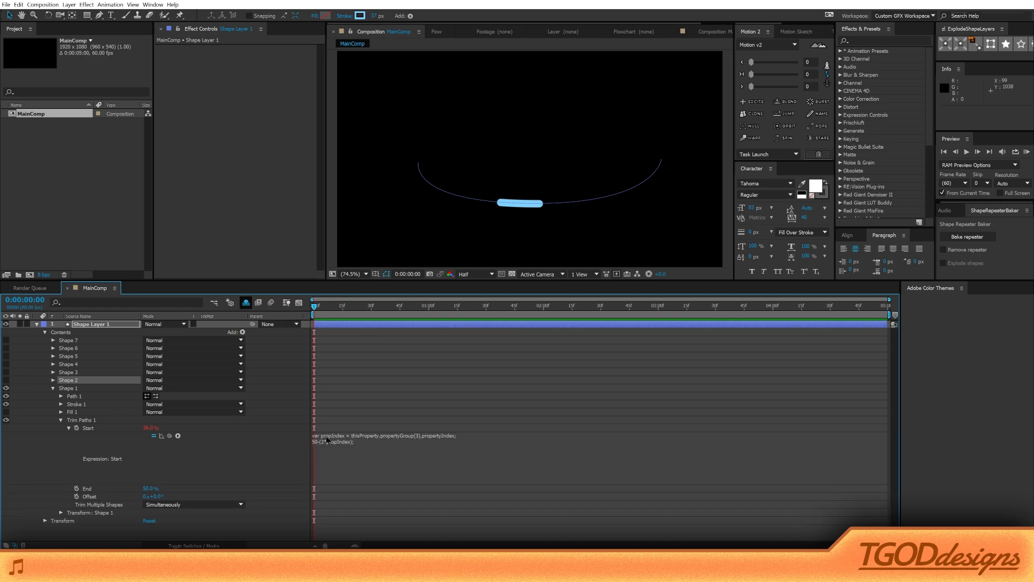
Step: Add the copied expression to Shape 1's Trim Paths End and change its output line to 50+(2*propIndex);
alt+click(76, 489)
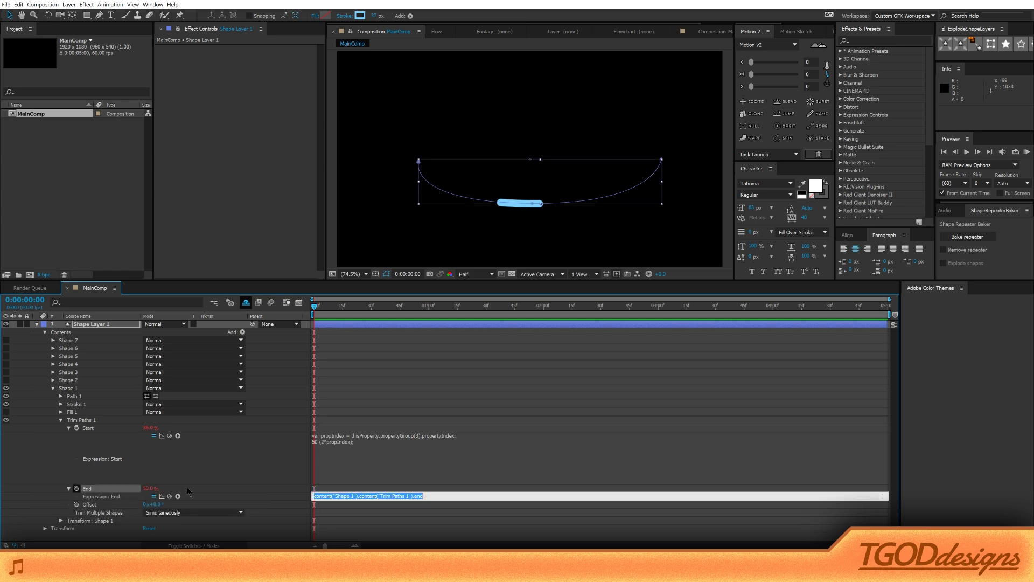
key(ctrl+v)
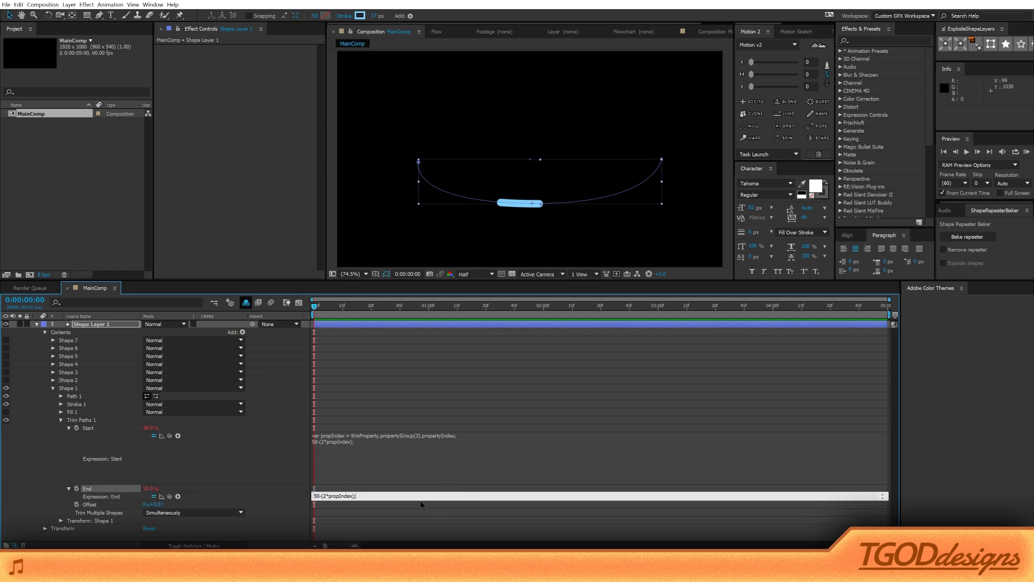
drag(421, 500, 418, 526)
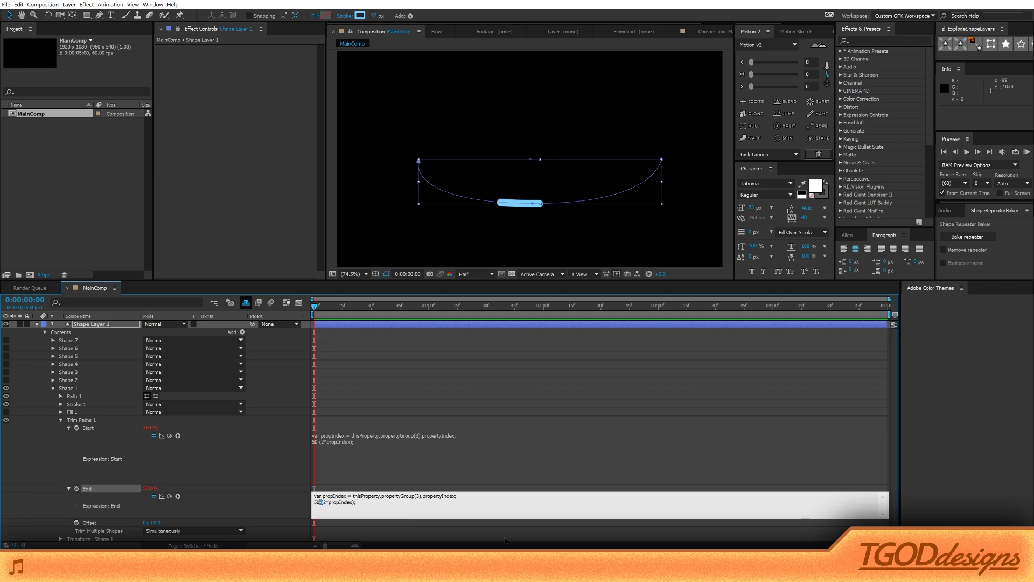
text(+)
key(KP_Enter)
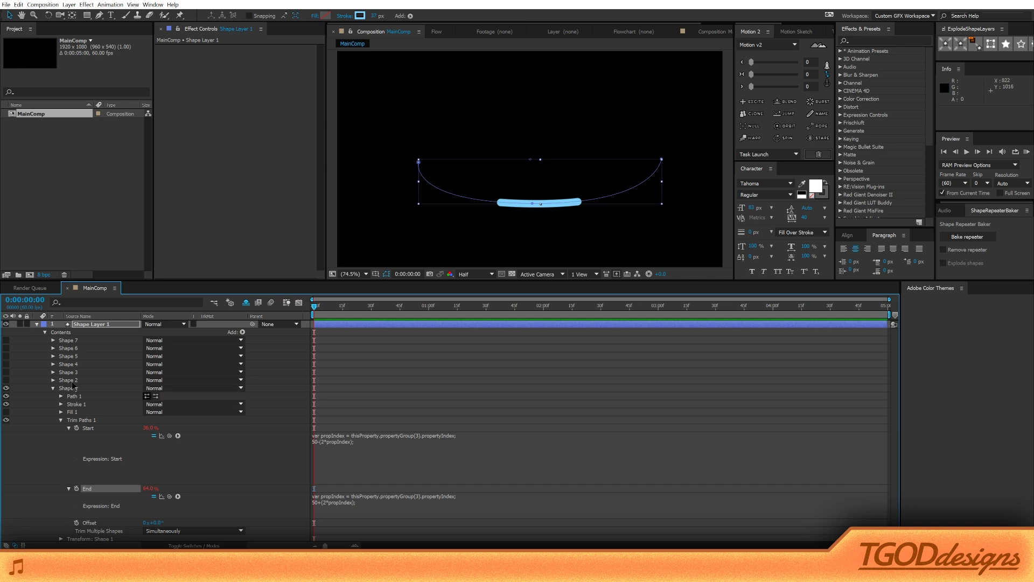
Step: Duplicate the Shape 2 group nine times to widen Shape 1's trimmed stroke along the curve
click(98, 381)
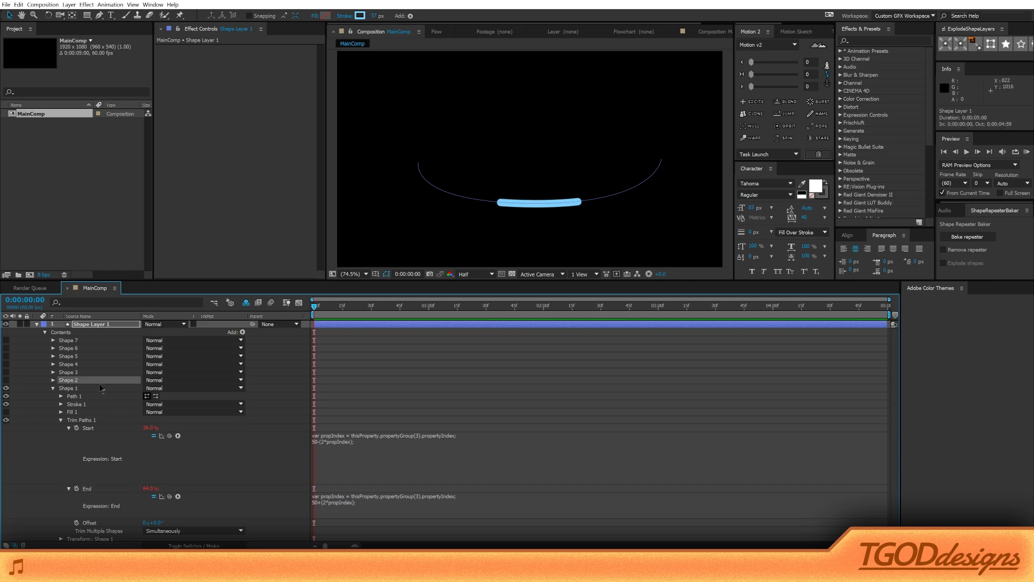
key(ctrl+d)
key(ctrl+d)
key(ctrl+d)
key(ctrl+d)
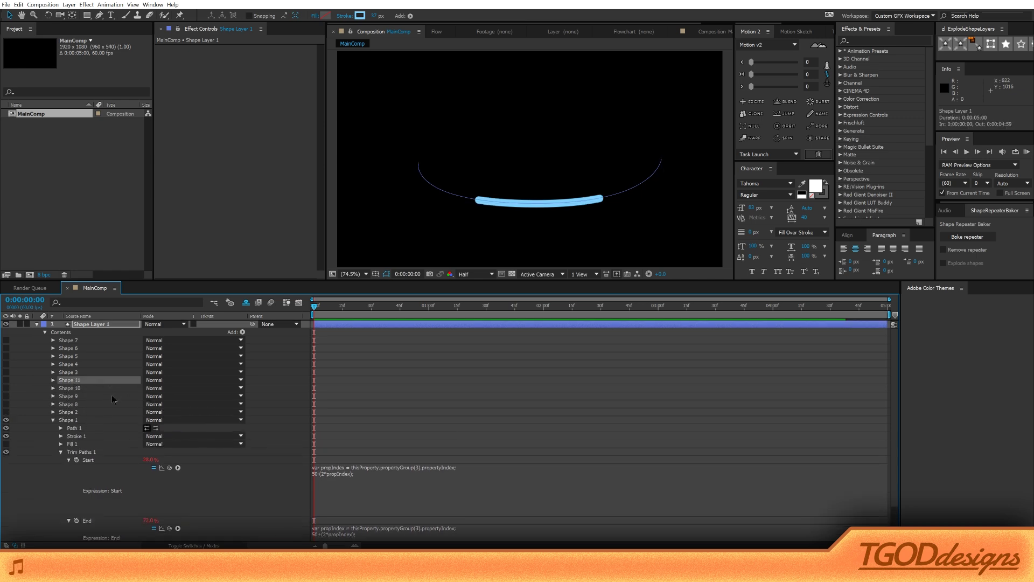
key(ctrl+d)
key(ctrl+d)
key(ctrl+d)
key(ctrl+d)
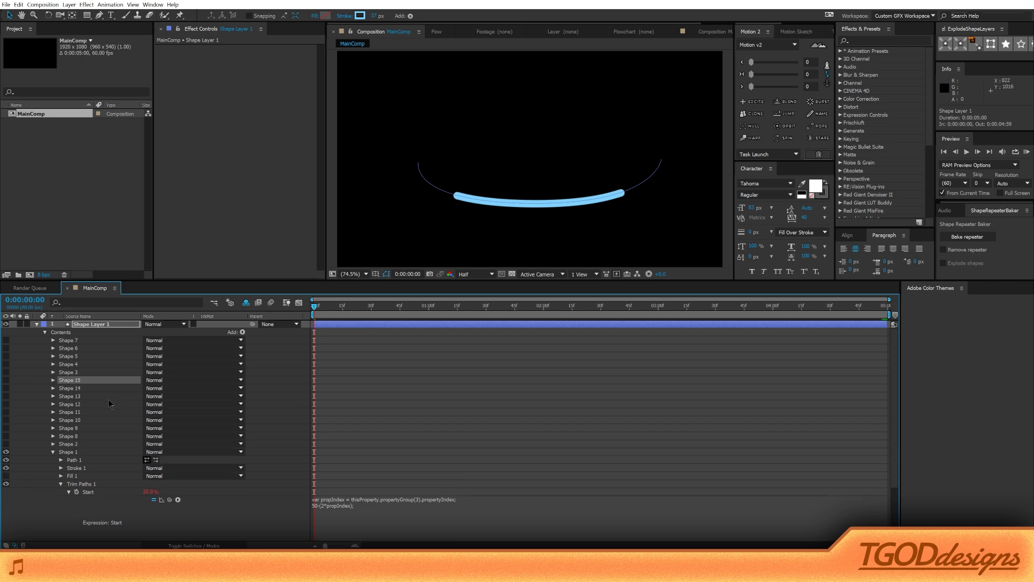
key(ctrl+d)
Step: Delete every shape group except Shape 1 from Shape Layer 1 and clear the selection
click(75, 452)
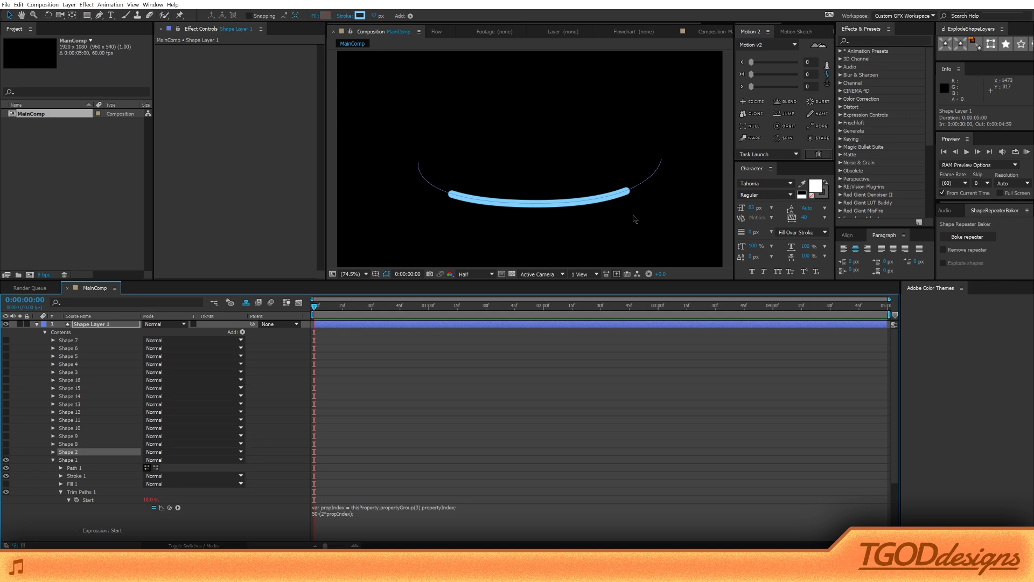
shift+click(72, 341)
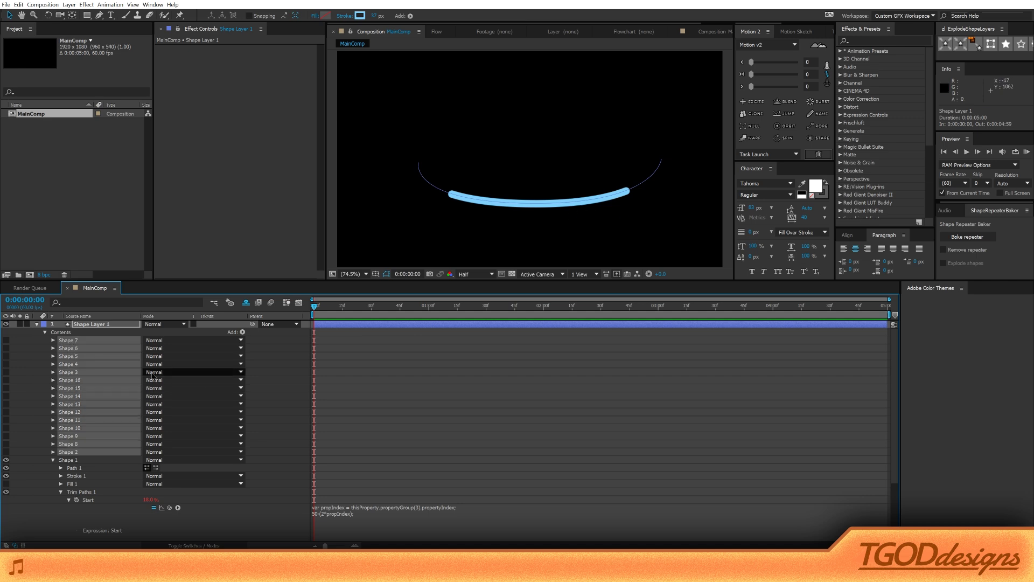
key(Delete)
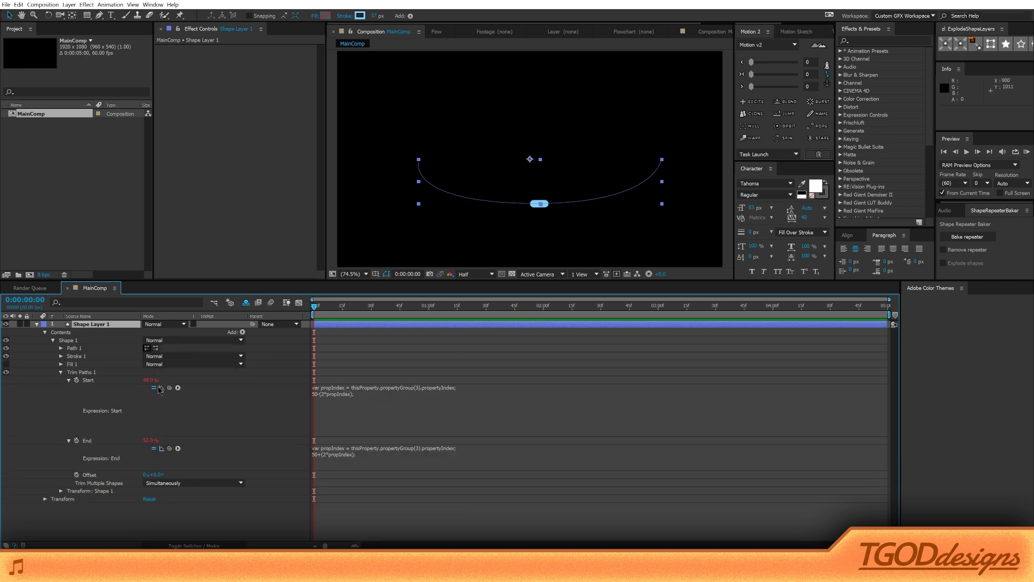
key(ctrl+shift+a)
Step: Enable an expression on the Stroke Width of Shape 1's Stroke 1, enlarge its expression field, and set the width to 69
click(61, 356)
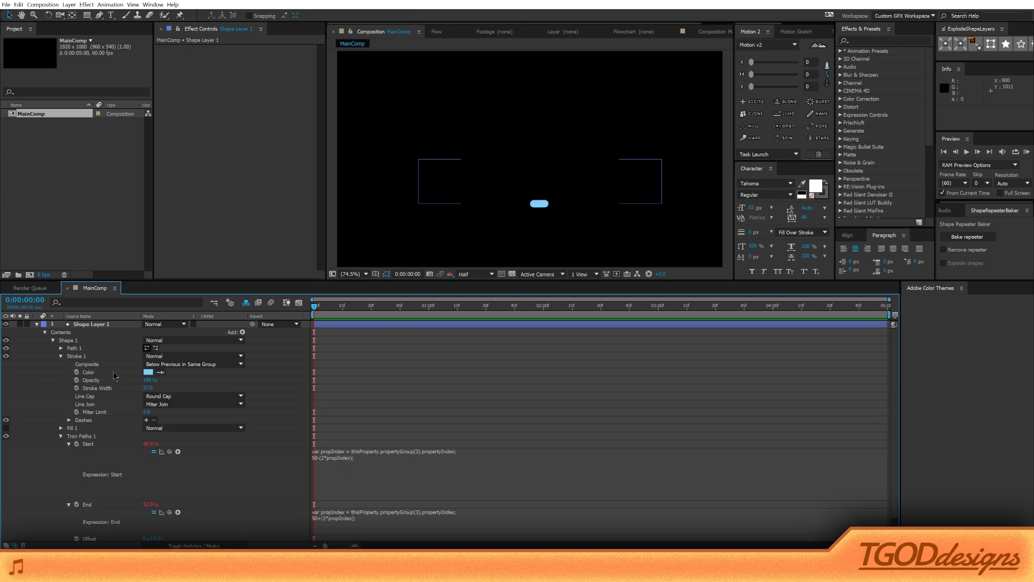
scroll(74, 381, down, 1)
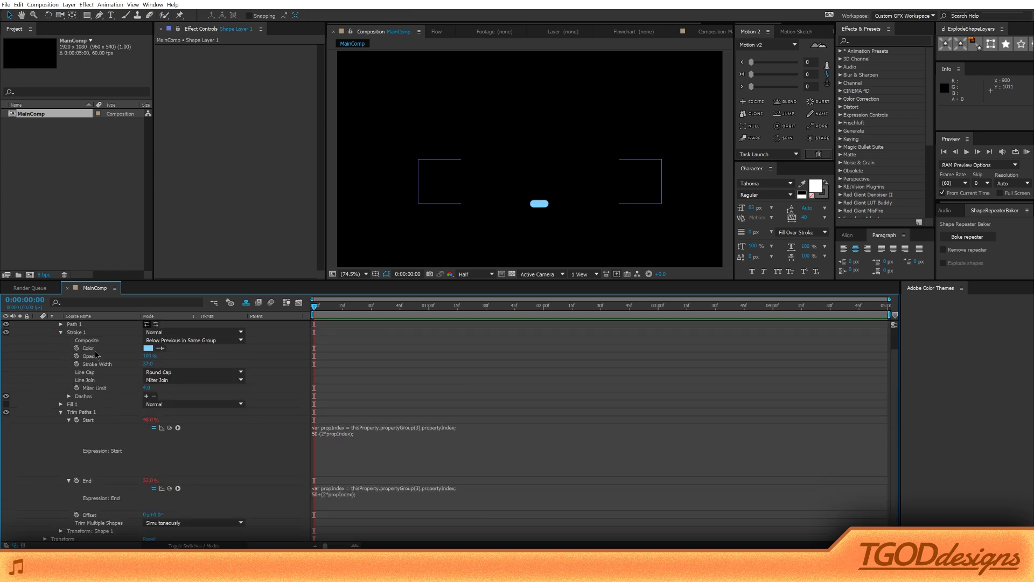
click(454, 434)
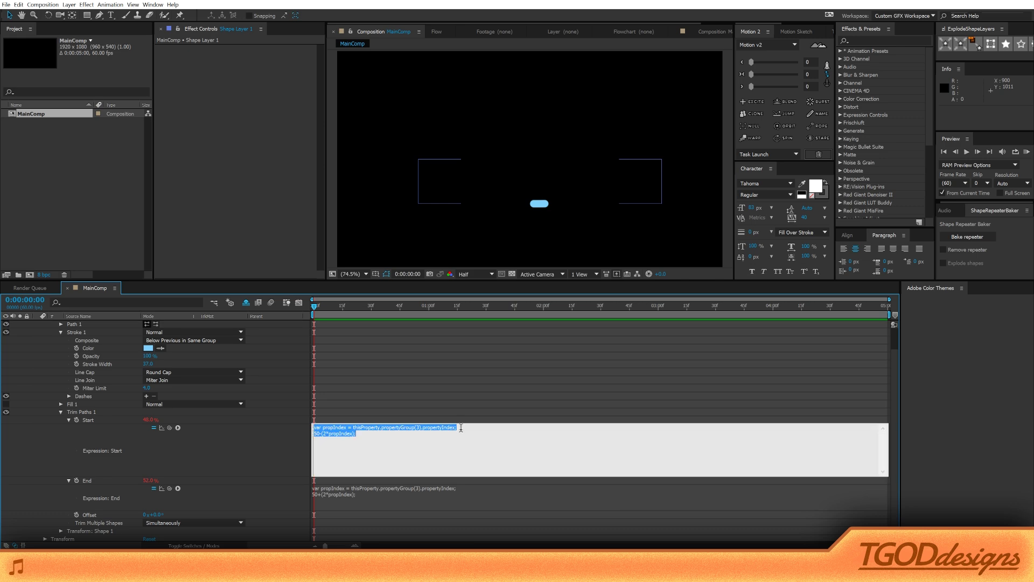
drag(457, 427, 305, 427)
click(487, 432)
click(509, 420)
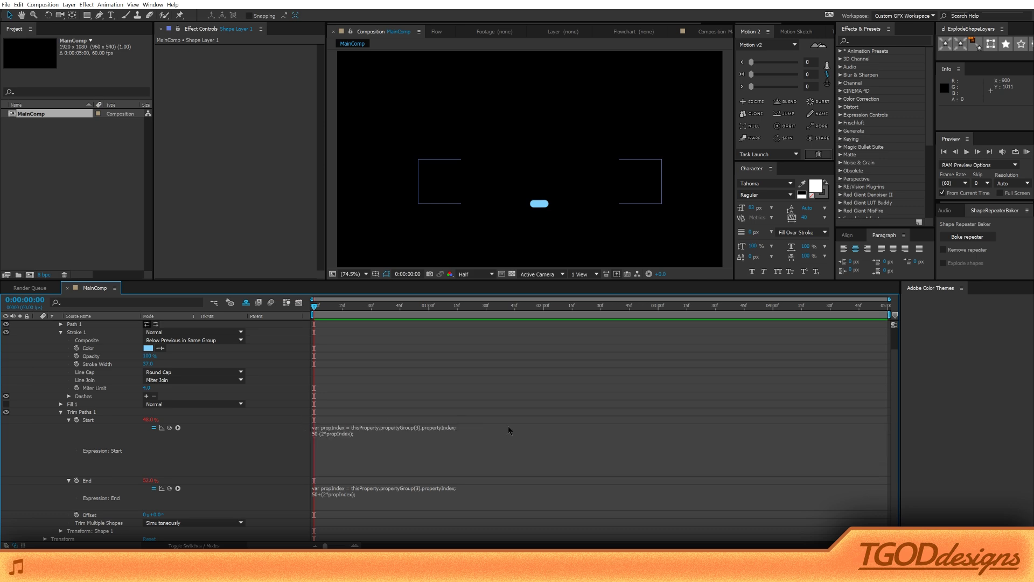
alt+click(77, 364)
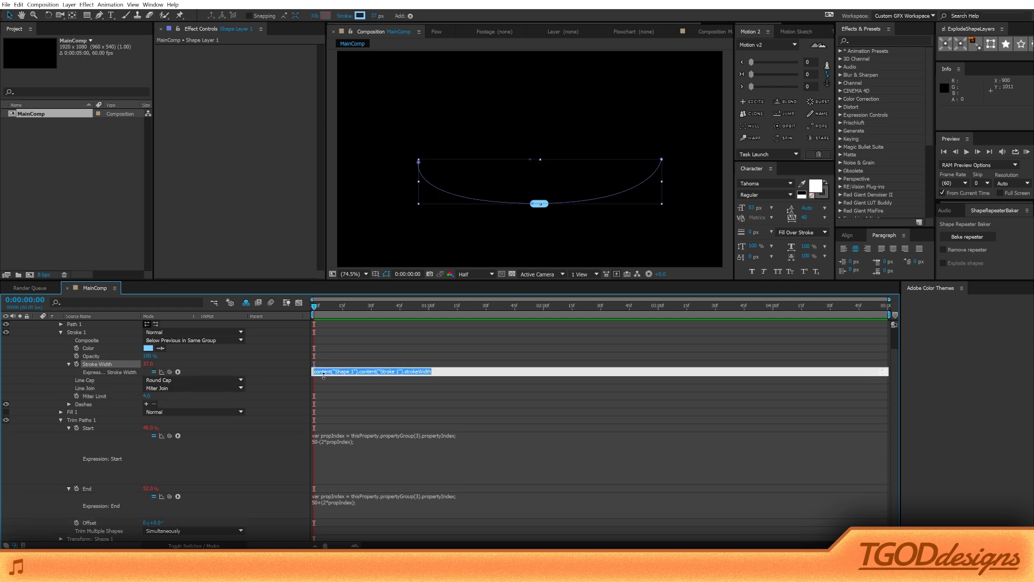
drag(324, 380, 335, 397)
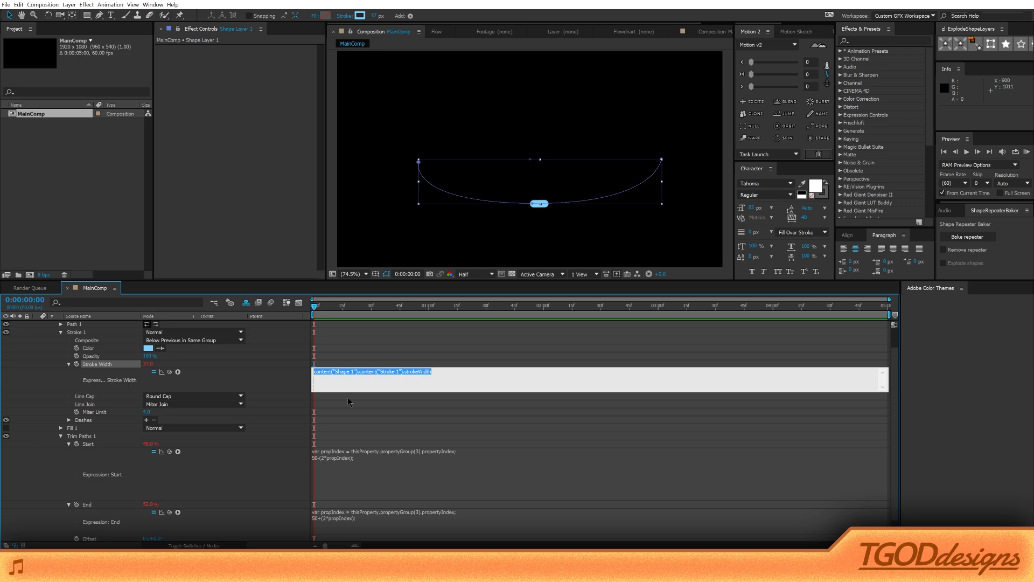
click(348, 396)
mouse_move(153, 364)
mouse_down()
mouse_move(192, 364)
mouse_move(147, 363)
mouse_move(160, 360)
mouse_up()
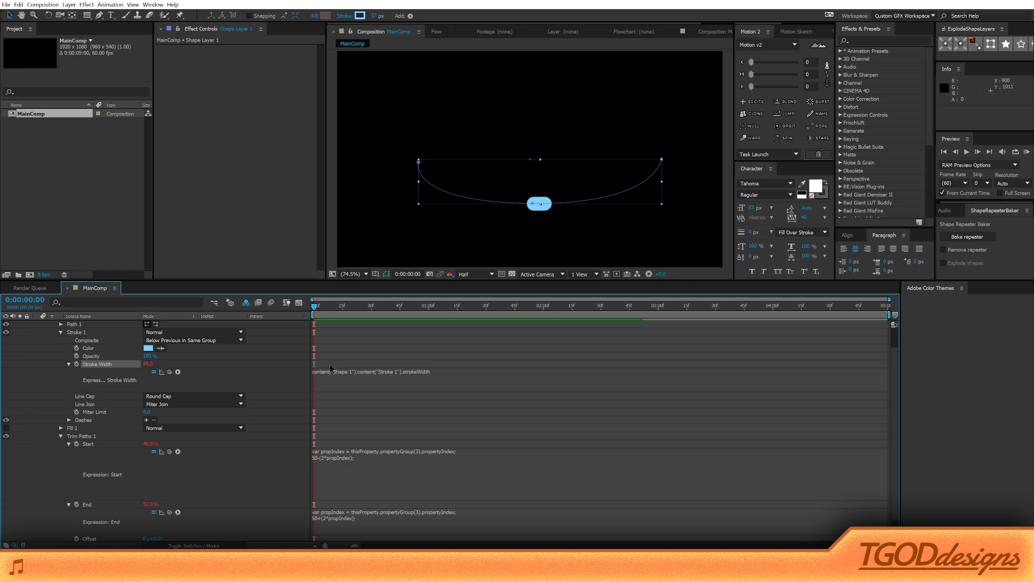
Step: Replace the default Stroke Width expression with var originalWidth = value; and dismiss the resulting warning
click(390, 376)
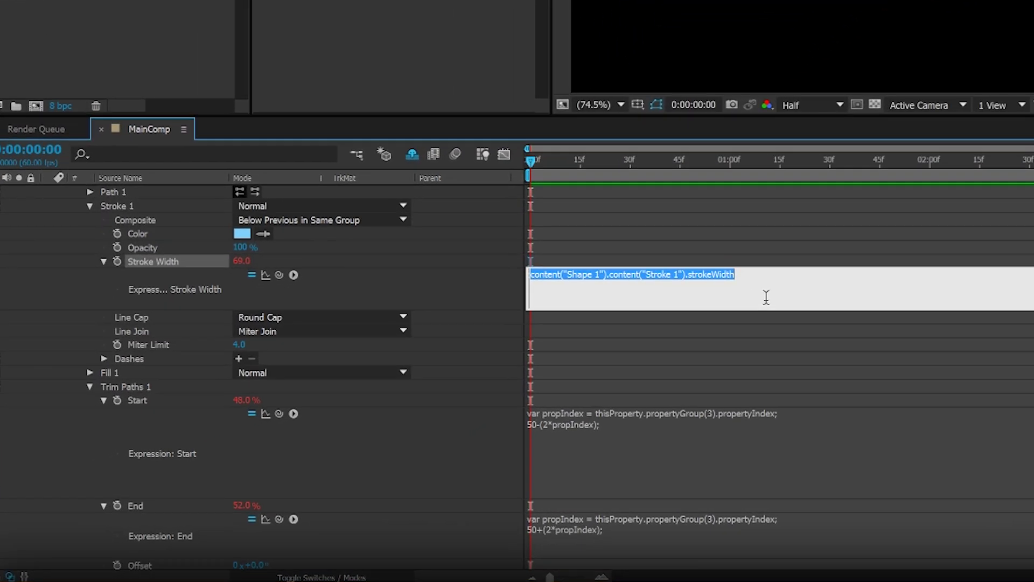
text(var)
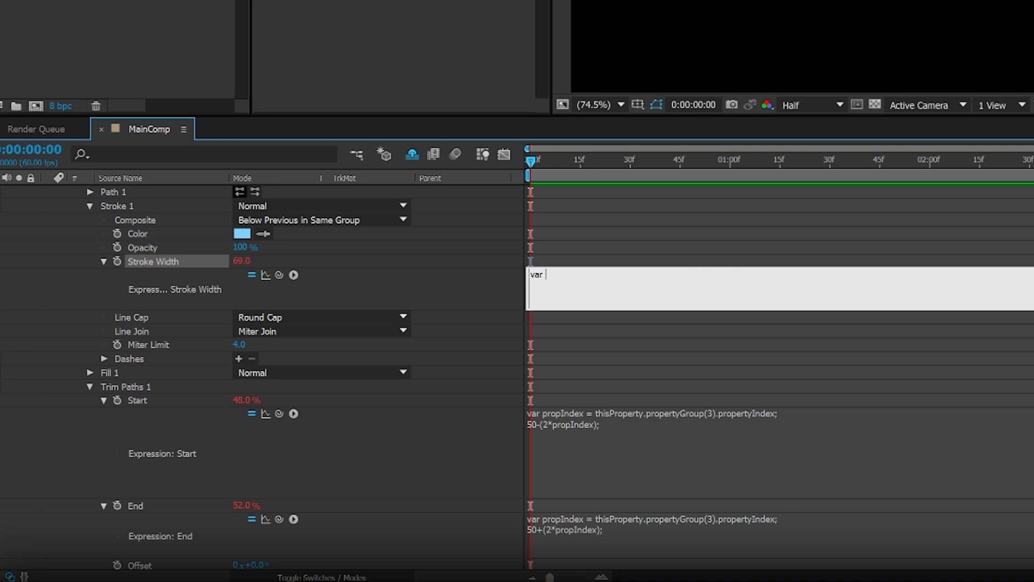
text( originalWidth)
key(BackSpace)
text(W)
key(BackSpace)
key(BackSpace)
text(Width = value;)
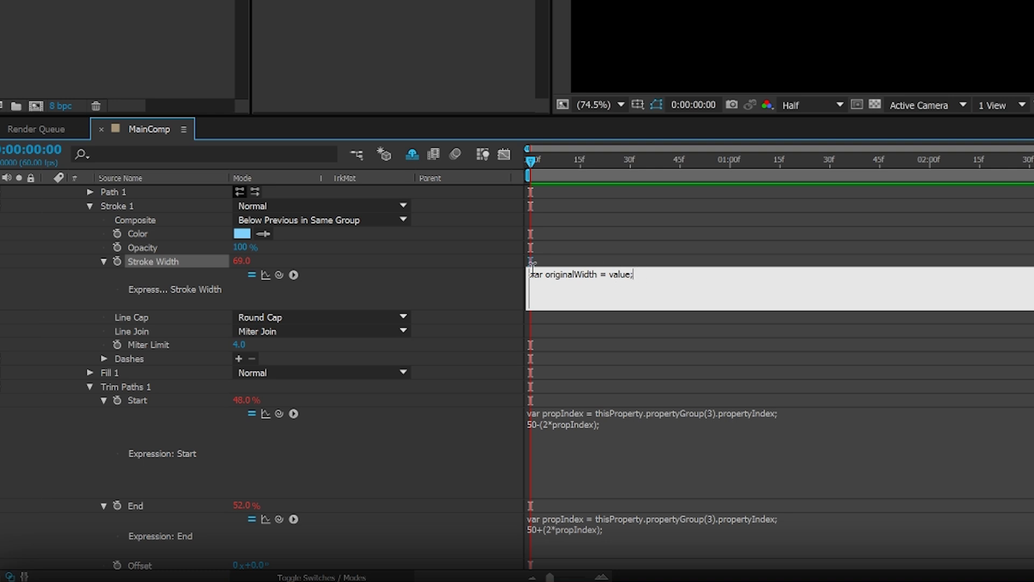
double_click(580, 276)
click(631, 275)
key(KP_Enter)
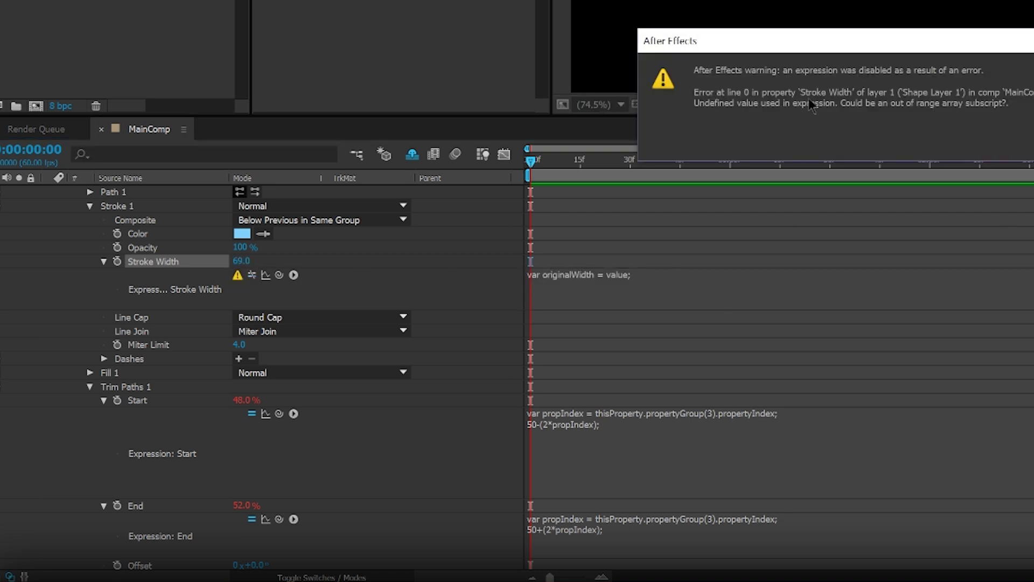
click(1009, 146)
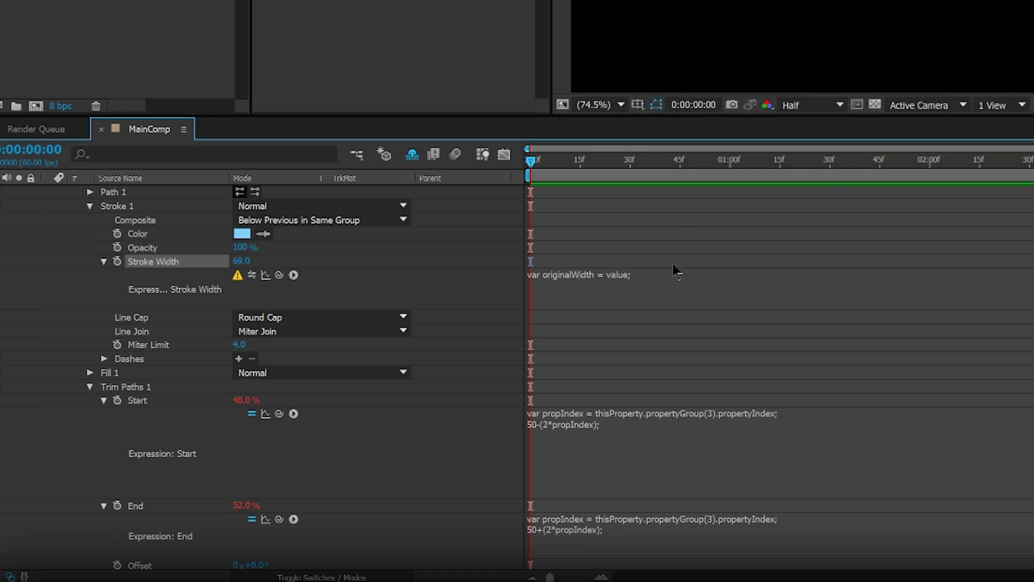
Step: Add the output line originalWidth; to the Stroke Width expression, try a width of 98, and set it to 63
click(670, 275)
click(684, 277)
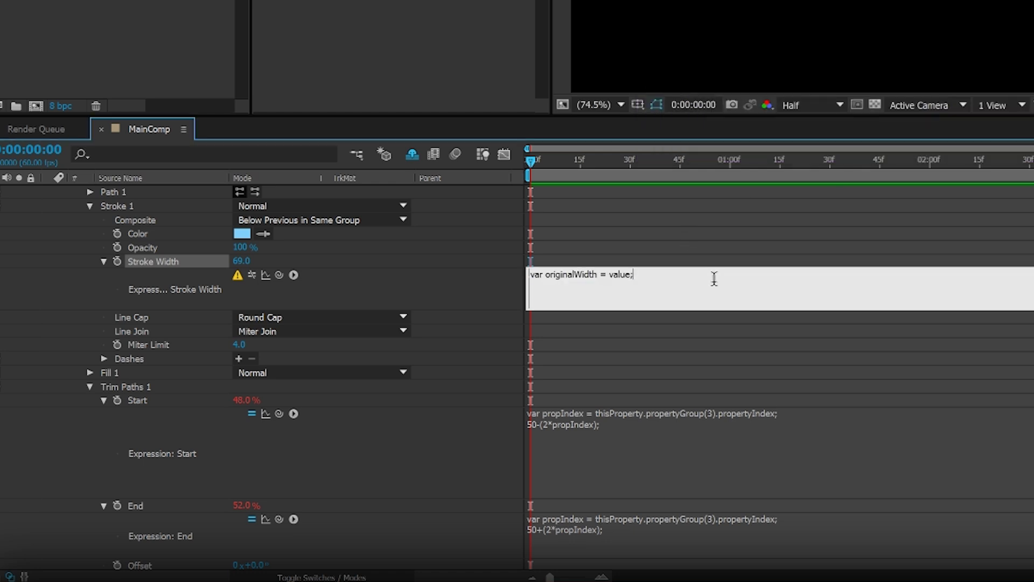
key(Return)
text(ori)
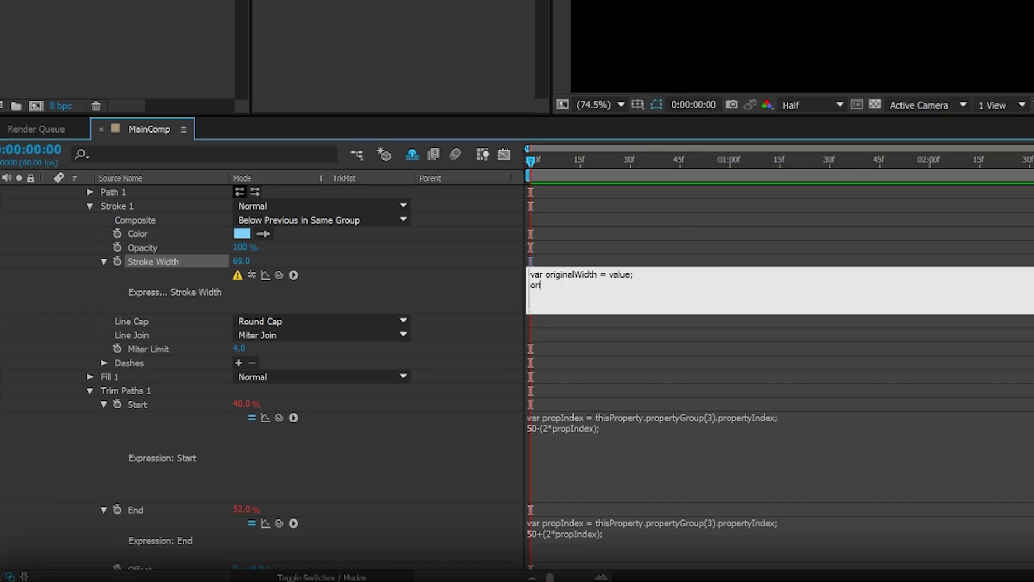
text(ginalWidth)
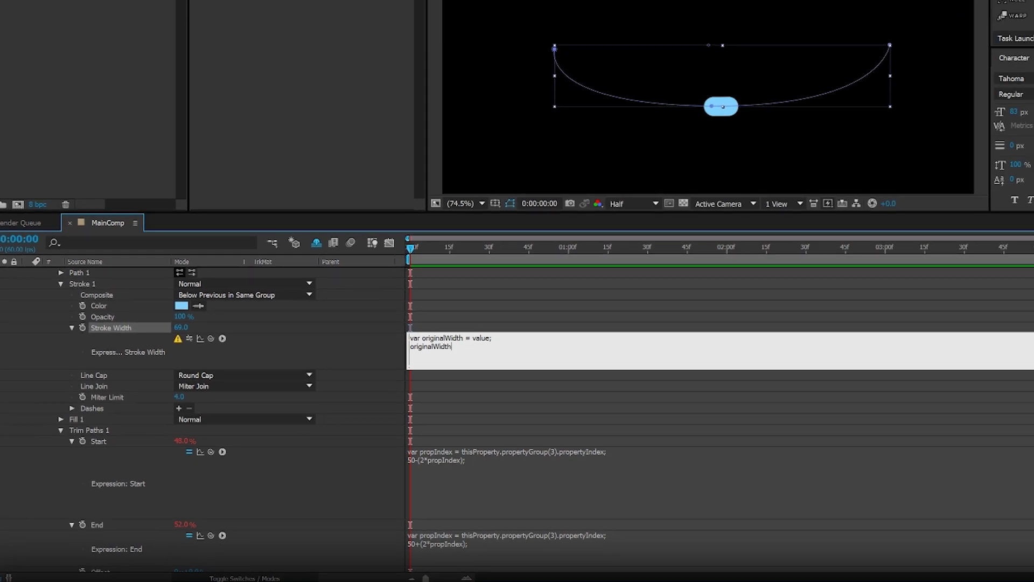
text(;)
key(KP_Enter)
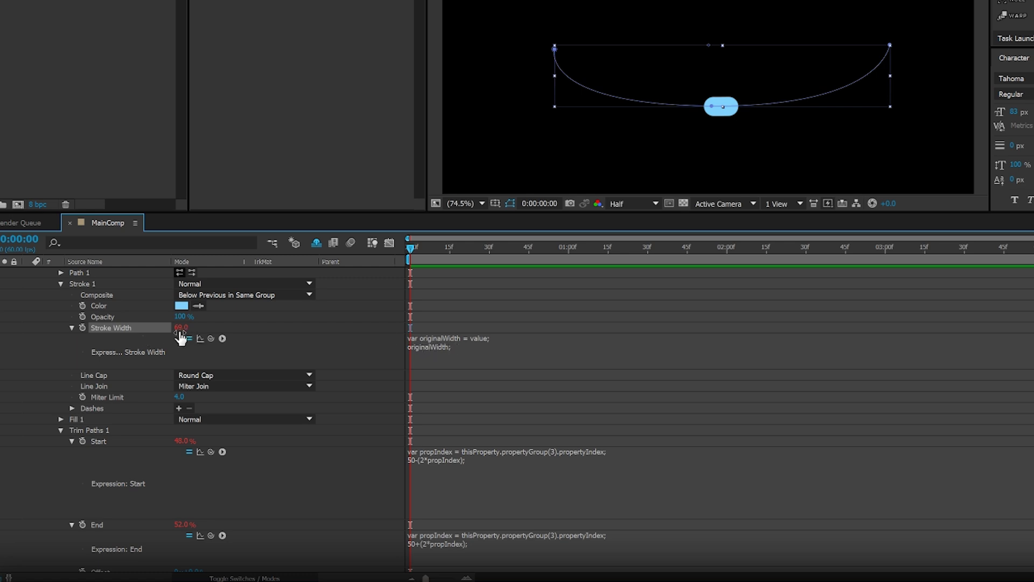
drag(180, 328, 190, 343)
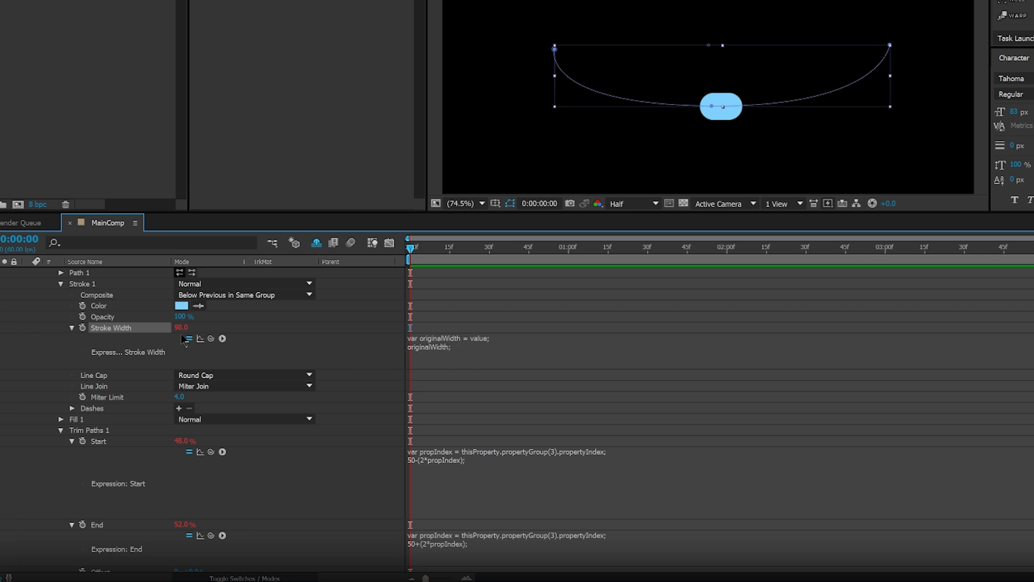
mouse_move(183, 334)
mouse_down()
mouse_move(232, 329)
mouse_move(132, 337)
mouse_move(211, 334)
mouse_move(201, 340)
mouse_up()
Step: Replace the originalWidth; output line in the Stroke Width expression with var propIndex = thisProperty.propertyGroup(3).propertyIndex; and dismiss the resulting warning
click(452, 351)
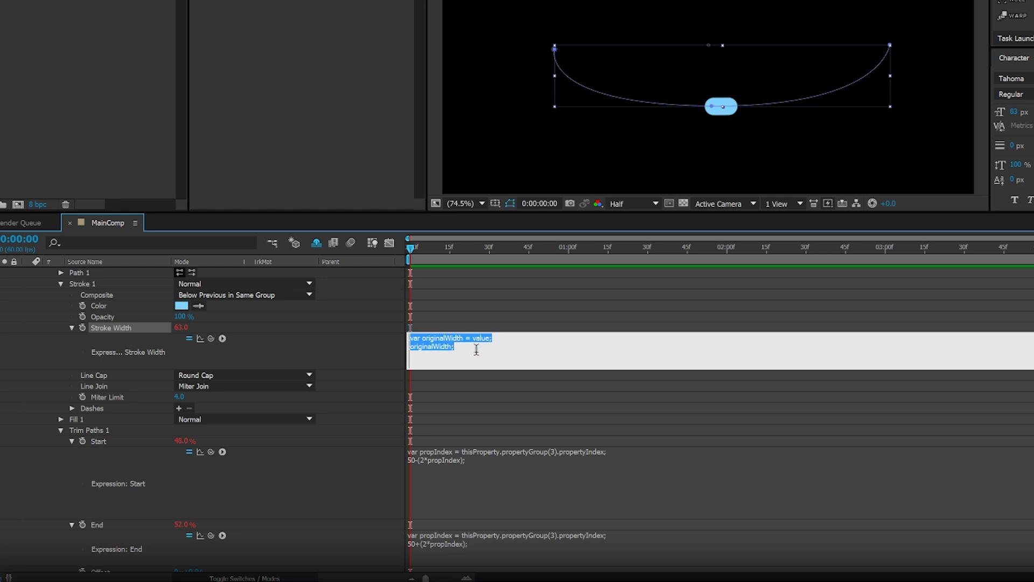
click(478, 348)
drag(481, 347, 377, 341)
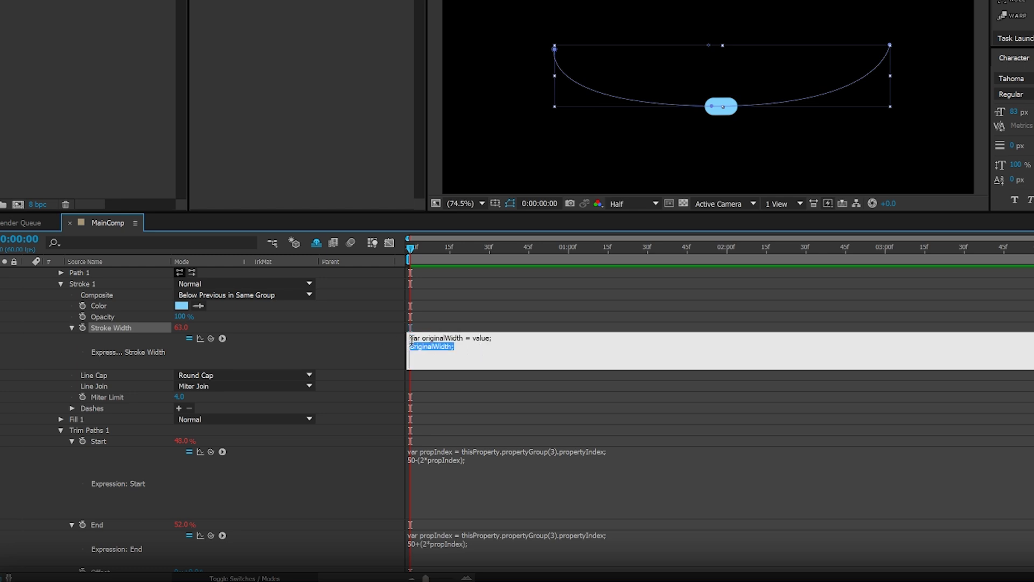
key(BackSpace)
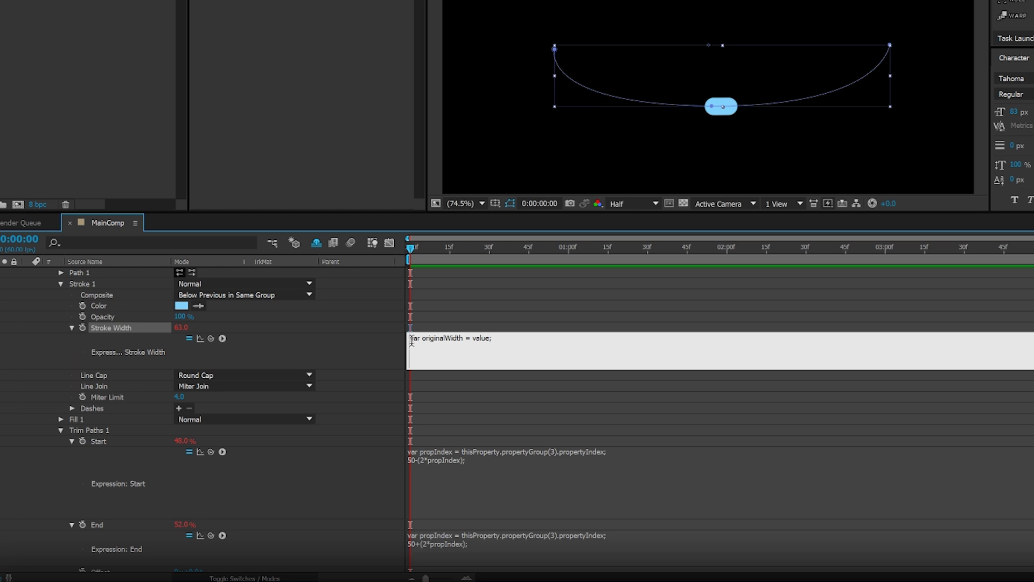
text(var propIndex = thisProperty.propertyGroup(3).propertyIndex;)
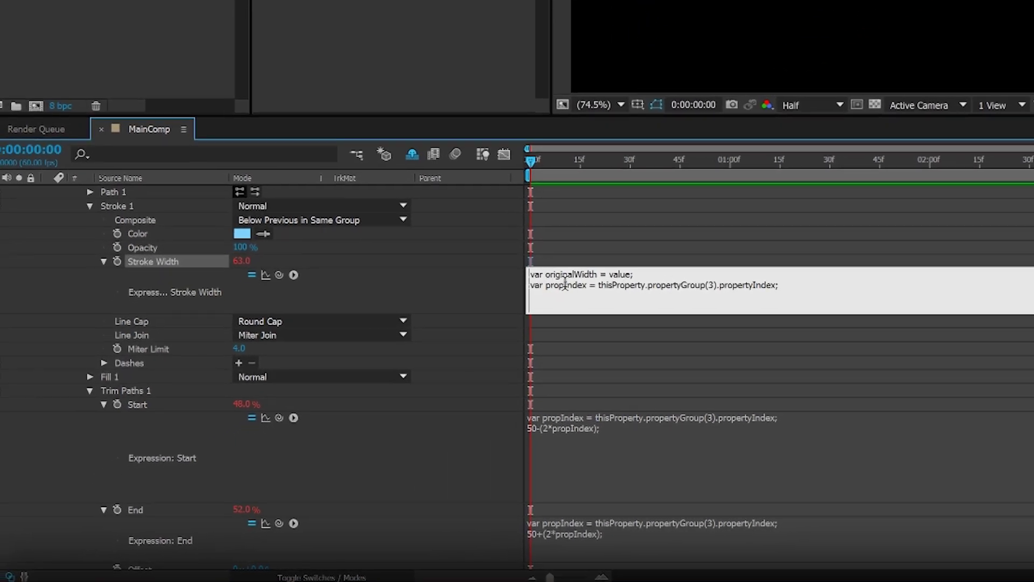
double_click(710, 285)
key(KP_Enter)
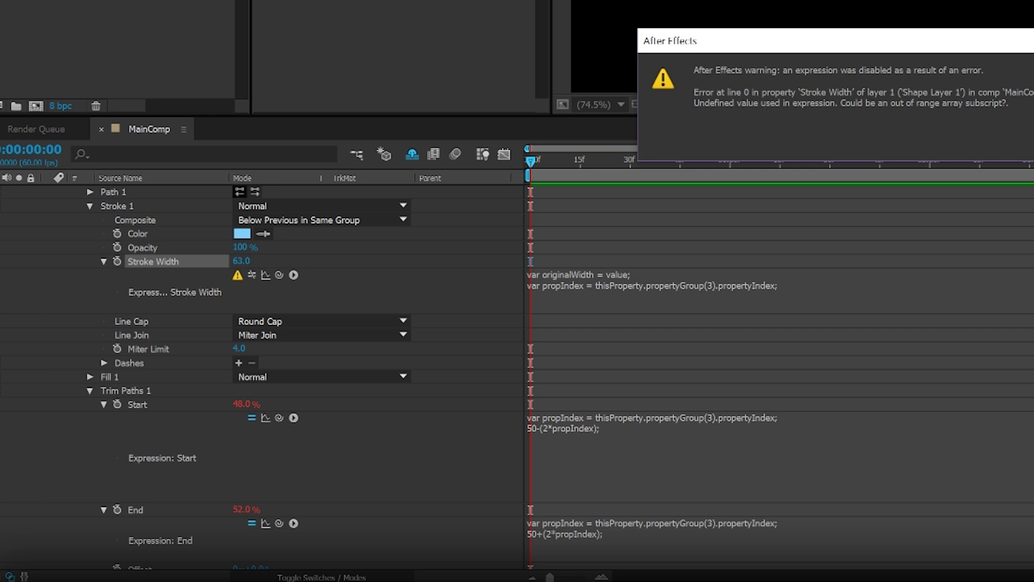
key(Return)
Step: Try assigning originalWidth a reference to content("Shape 1").content("Stroke 1").strokeWidth; instead of value in the Stroke Width expression
click(608, 289)
click(612, 274)
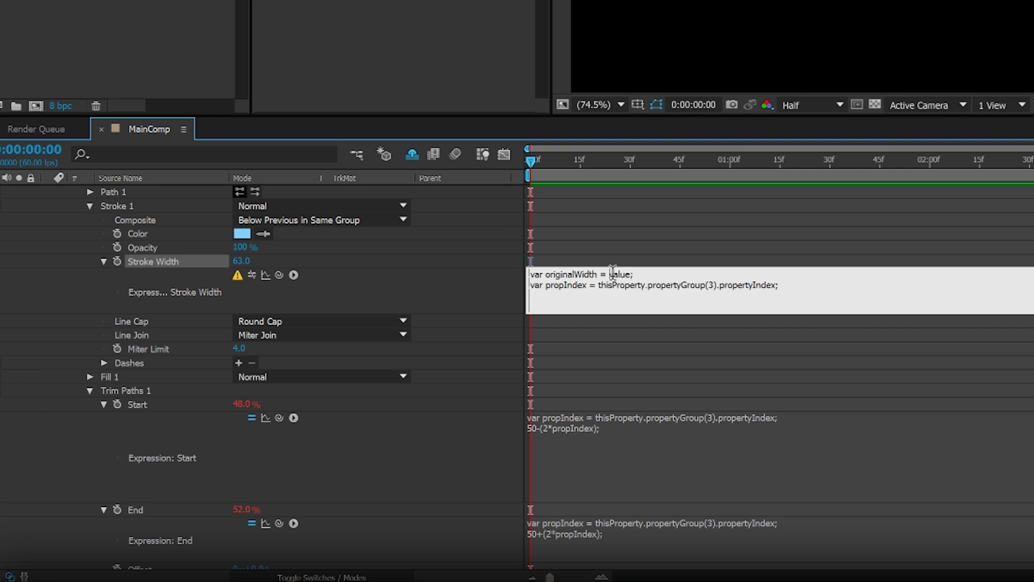
key(shift+End)
mouse_move(279, 275)
mouse_down()
mouse_move(261, 281)
mouse_move(249, 264)
mouse_up()
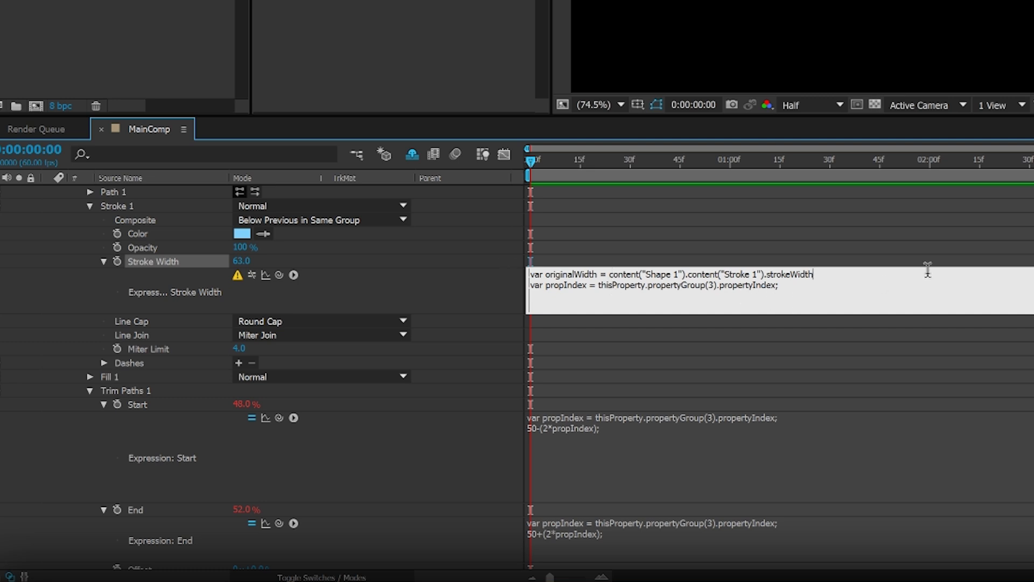
text(;)
Step: Remove everything assigned to originalWidth in the Stroke Width expression and dismiss the resulting warning
drag(826, 273, 810, 273)
click(846, 269)
drag(835, 274, 609, 273)
key(ctrl+x)
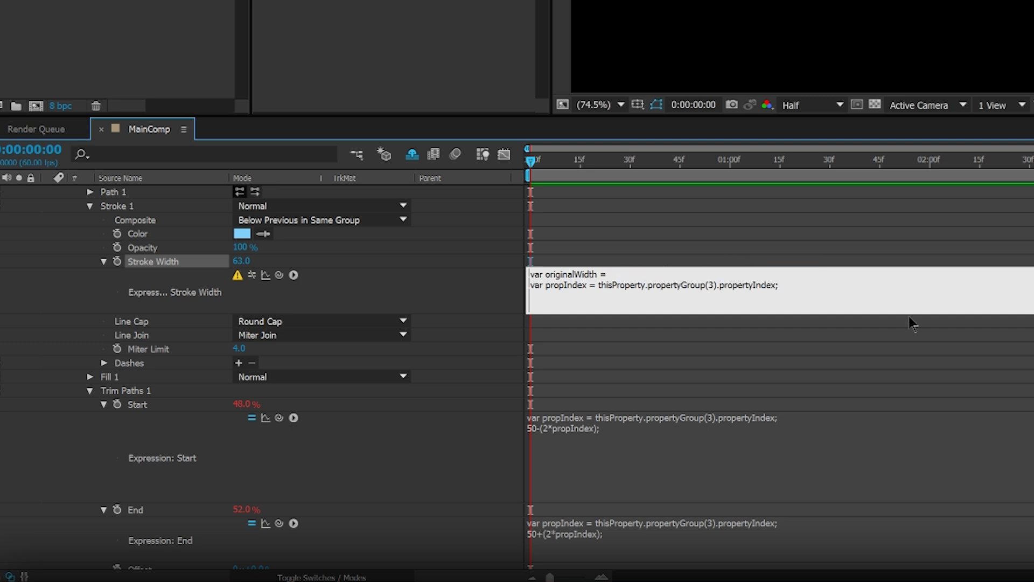
click(912, 323)
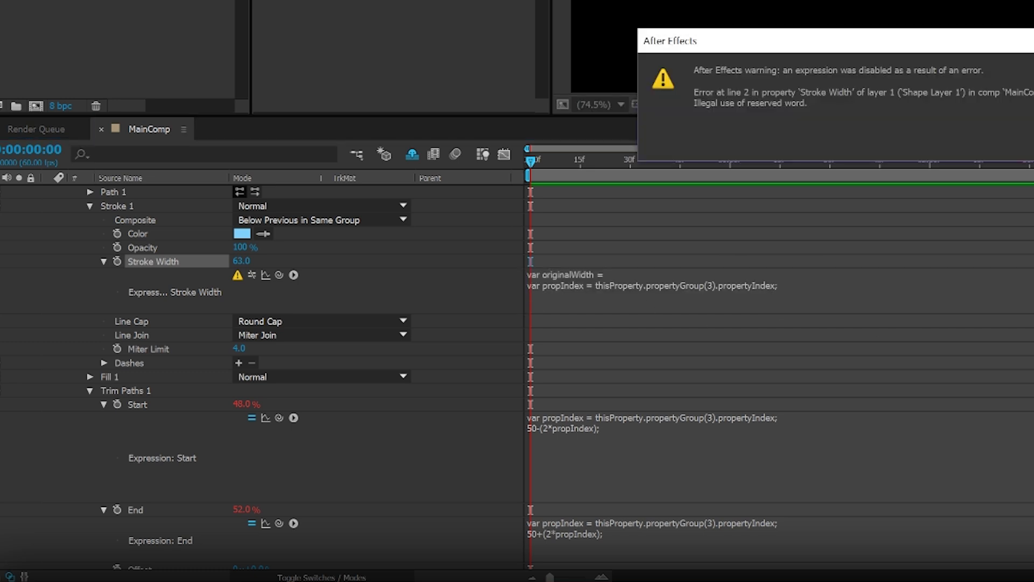
key(Return)
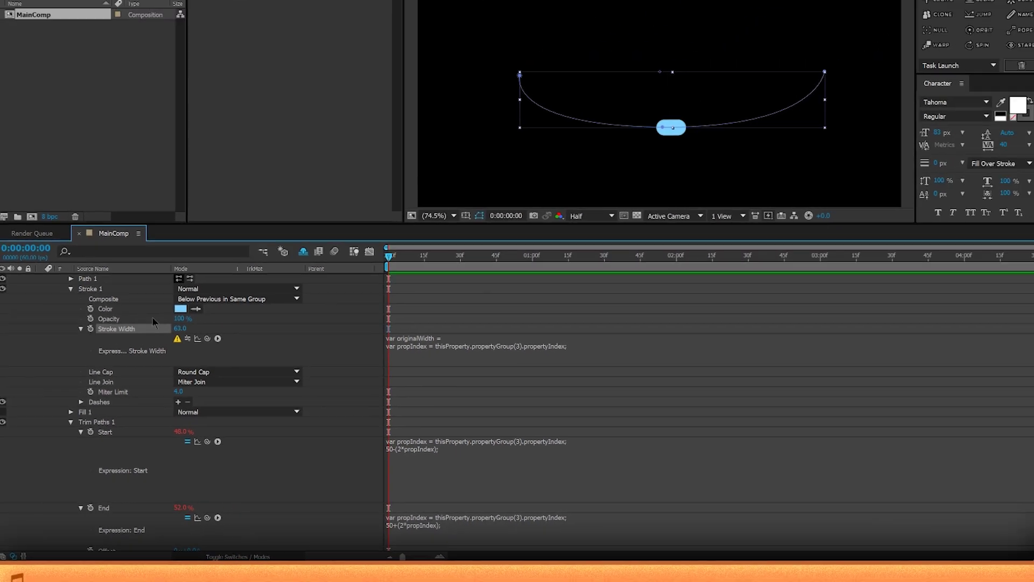
Step: Search the effects for control and apply a Slider Control to Shape Layer 1
scroll(152, 317, up, 2)
click(135, 325)
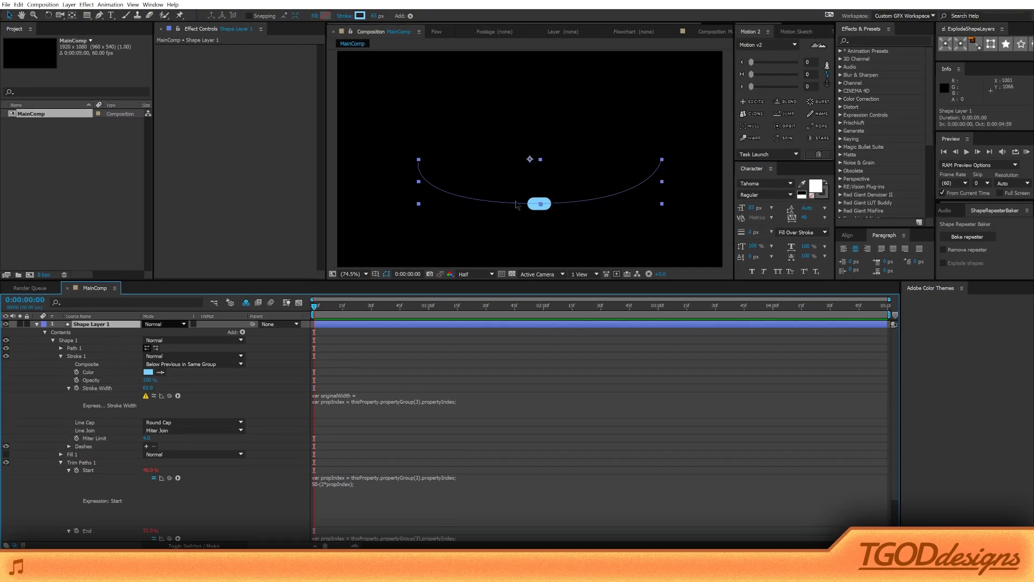
click(930, 53)
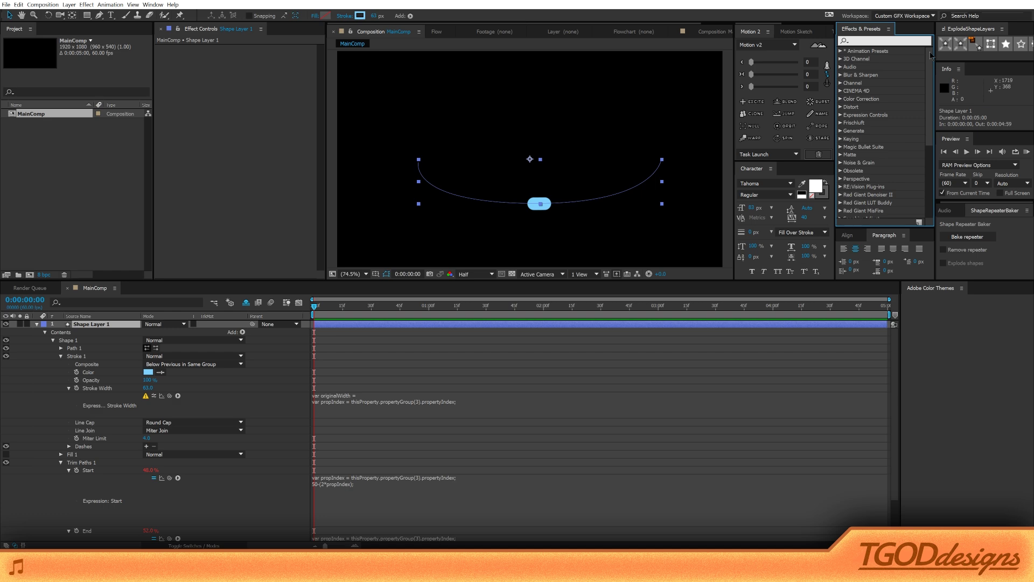
text(controller)
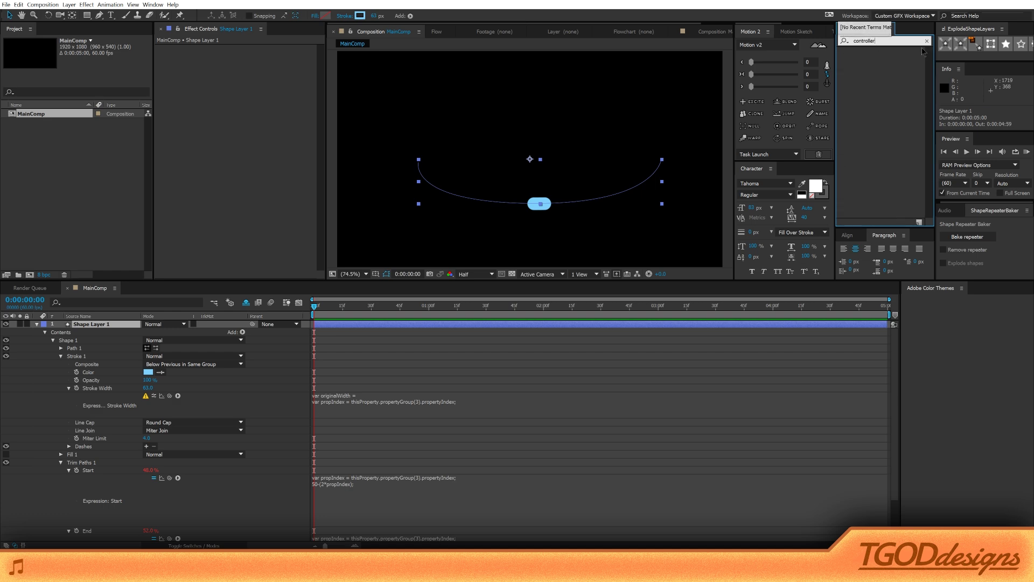
key(BackSpace)
key(BackSpace)
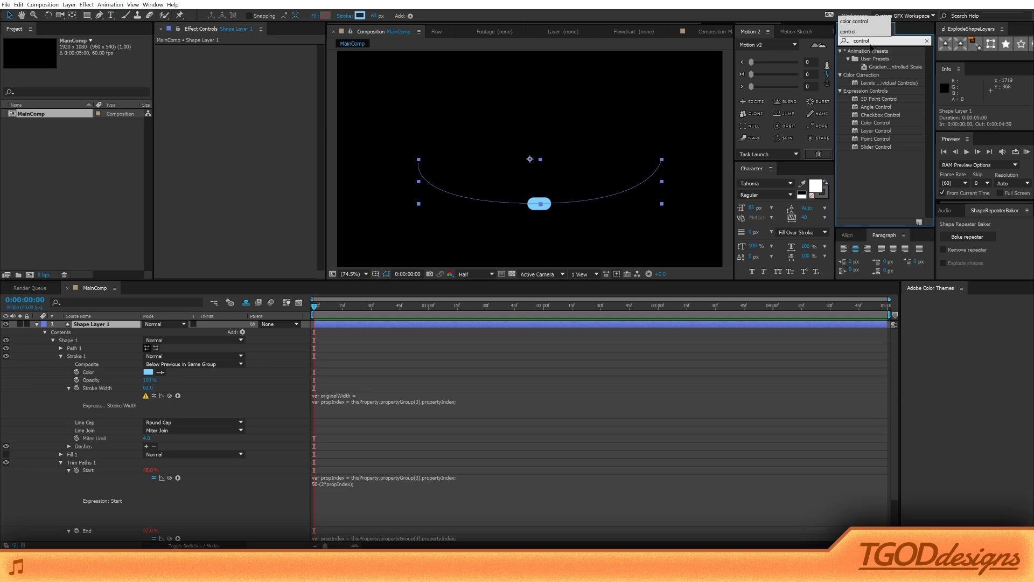
click(879, 162)
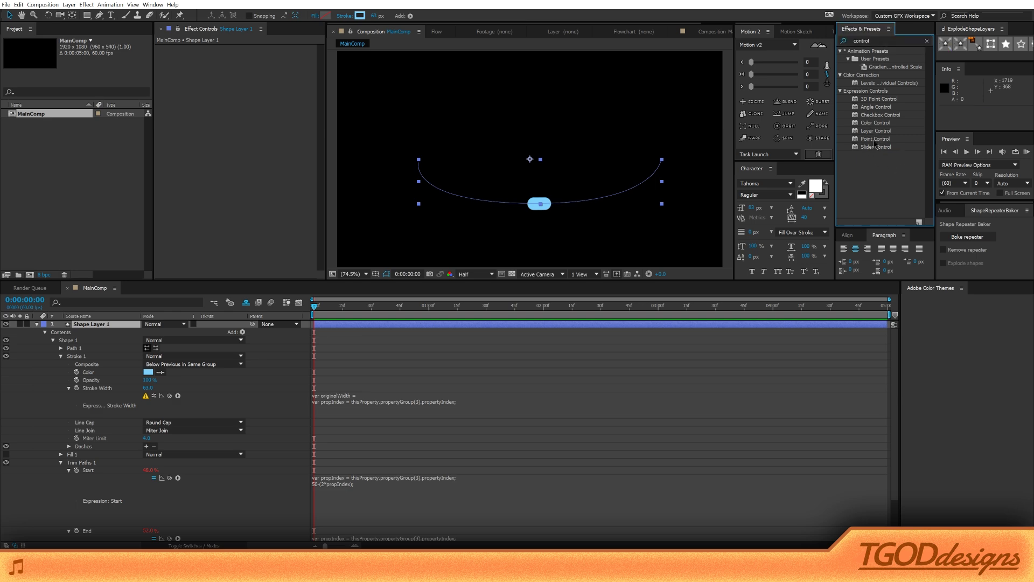
drag(876, 152, 229, 95)
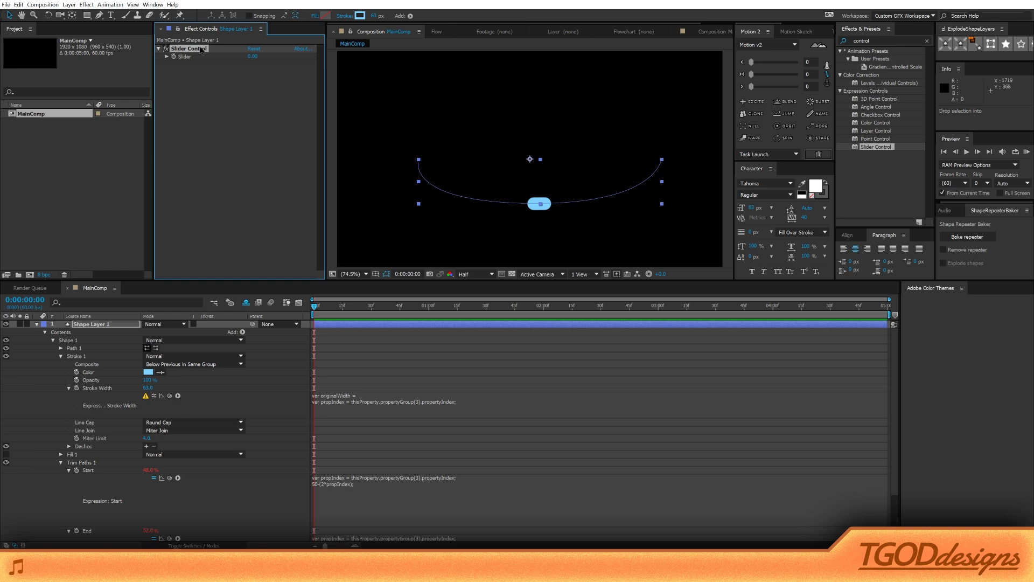
Step: Rename the Slider Control effect on Shape Layer 1 as Width
key(Return)
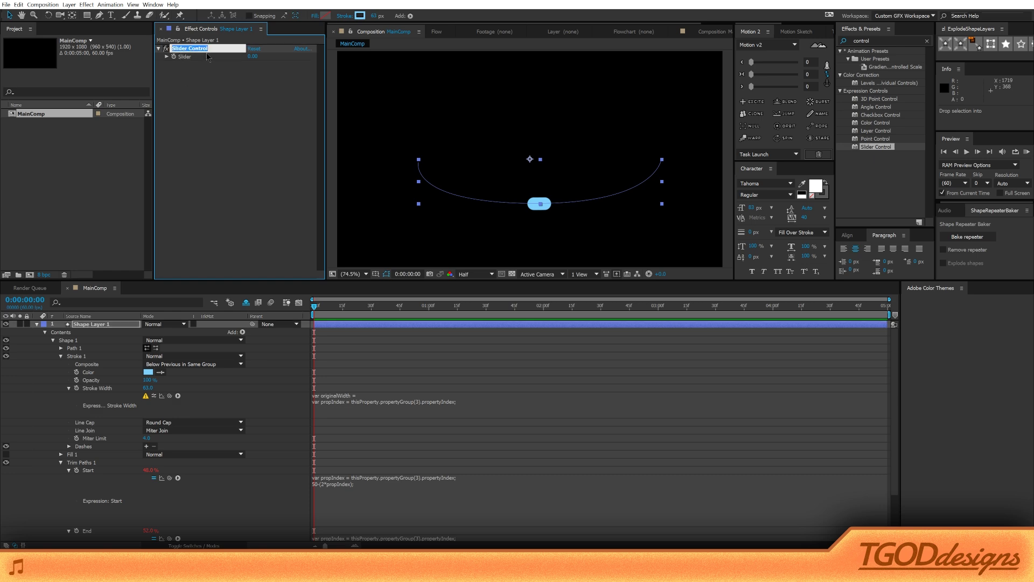
text(Width)
key(Return)
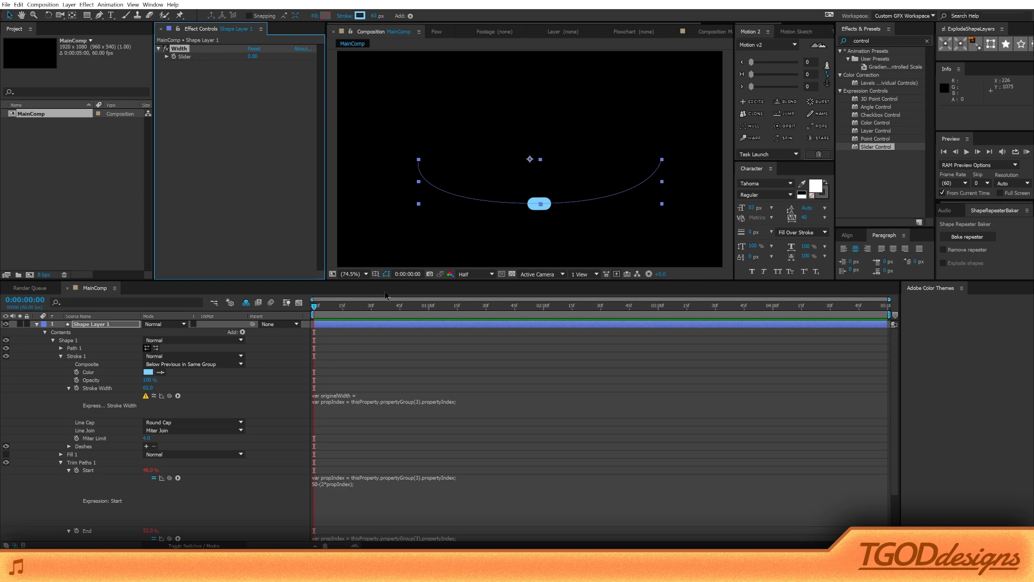
Step: Link originalWidth in the Stroke Width expression to effect("Width")("Slider"); and dismiss the resulting warning
click(376, 399)
click(356, 395)
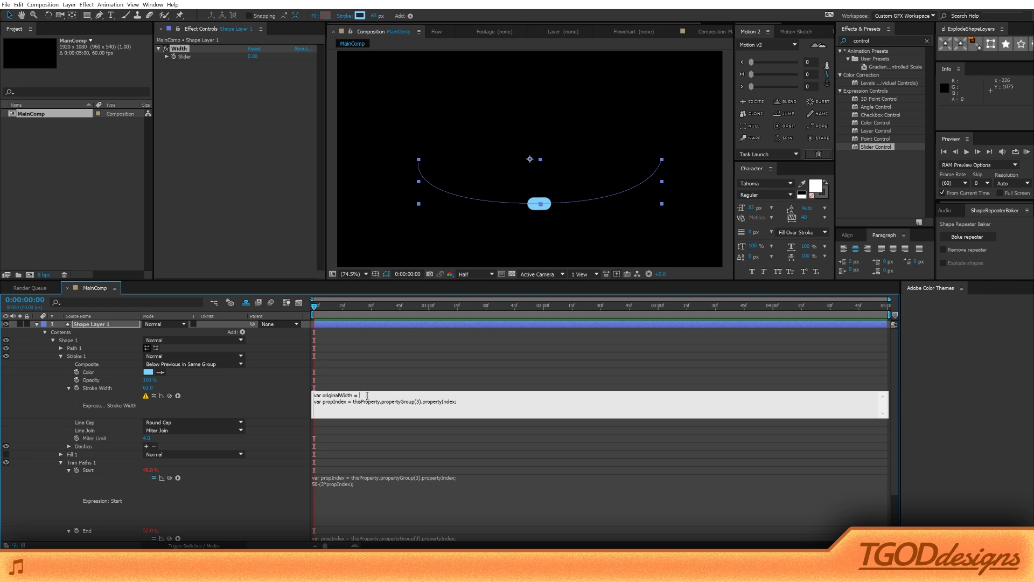
drag(170, 396, 186, 58)
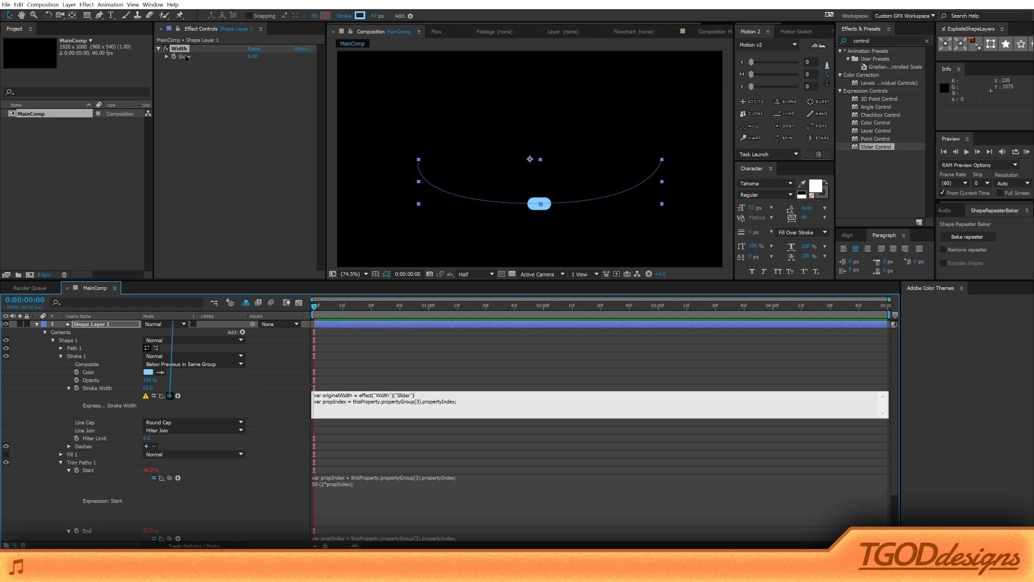
click(380, 100)
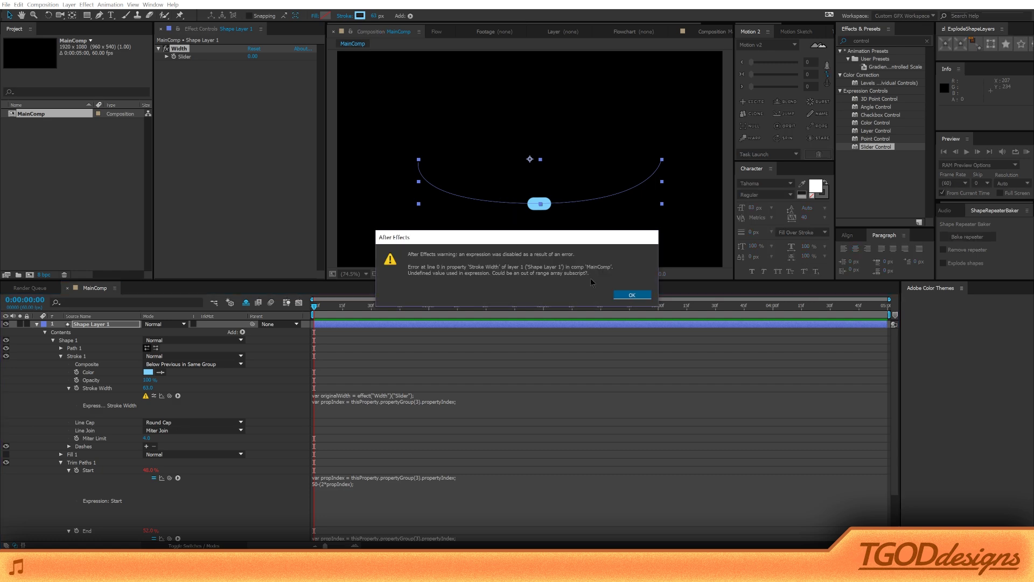
click(625, 297)
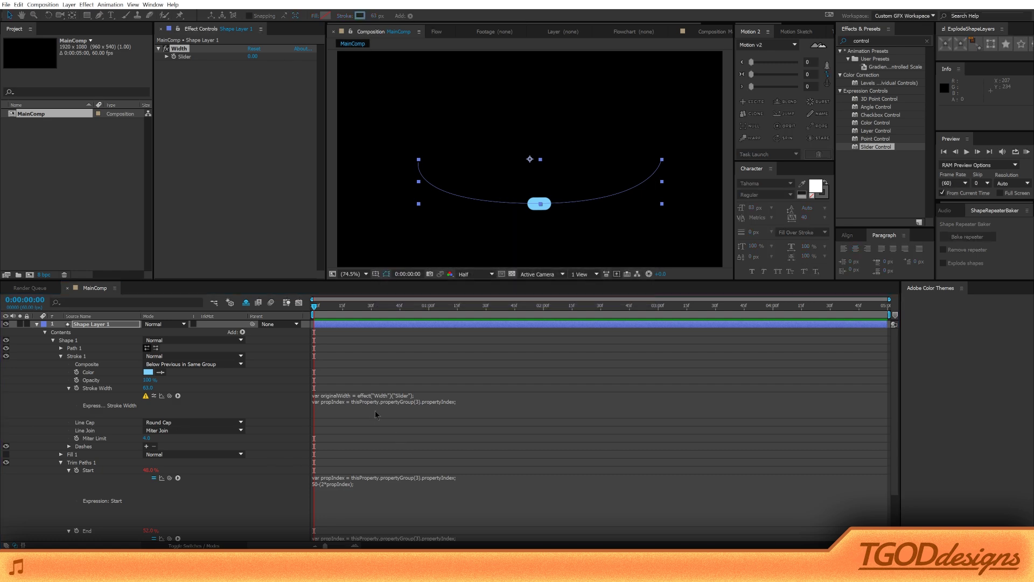
Step: Change the propertyGroup number to 4 in the Stroke Width expression's propIndex line and dismiss the resulting warning
click(402, 401)
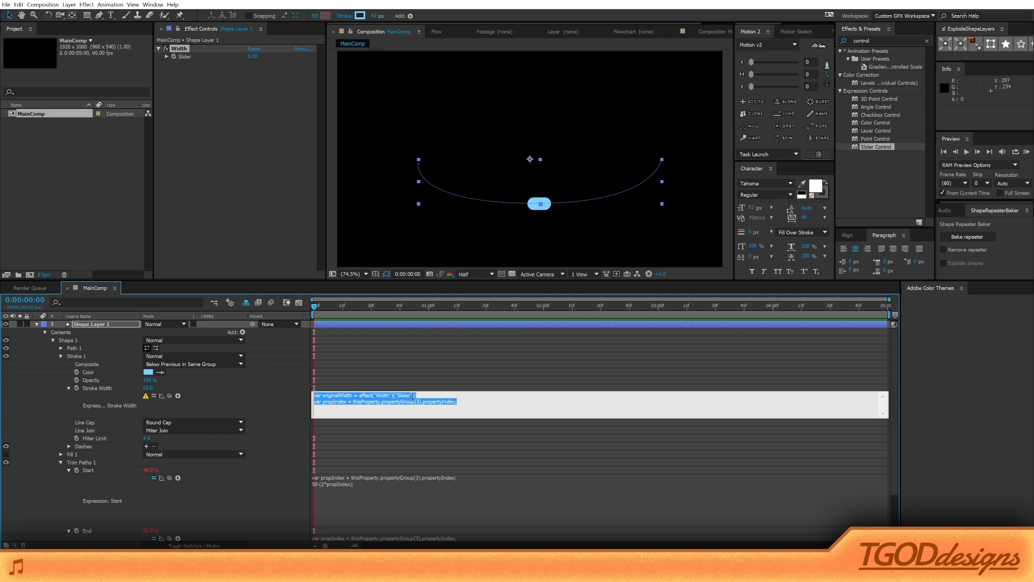
double_click(418, 401)
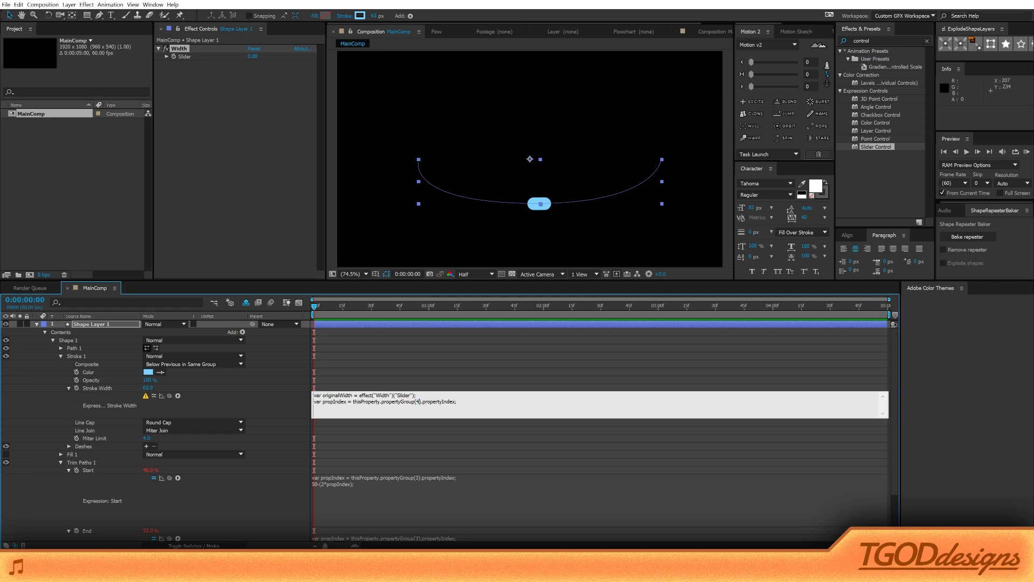
text(4)
click(567, 428)
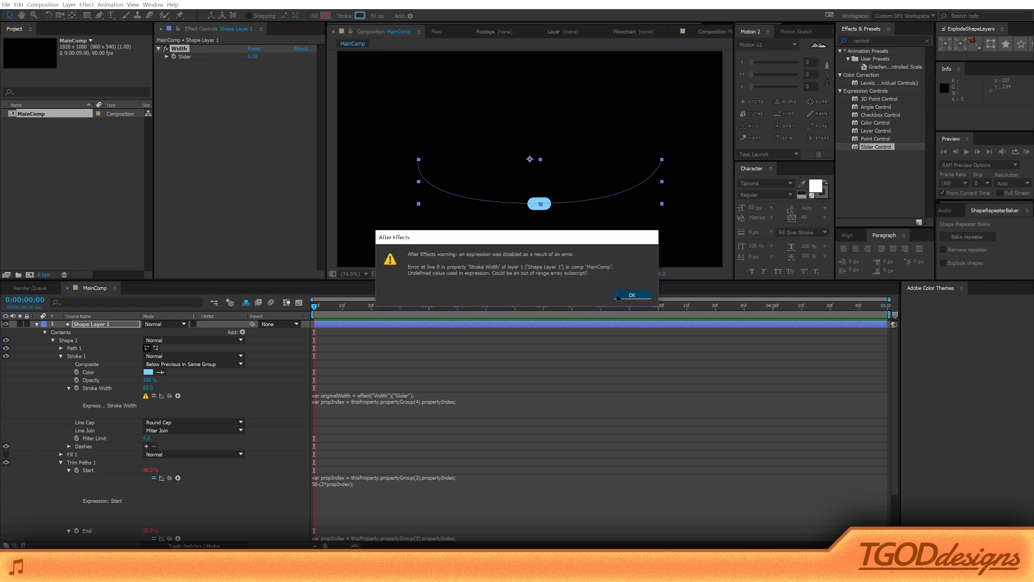
click(619, 296)
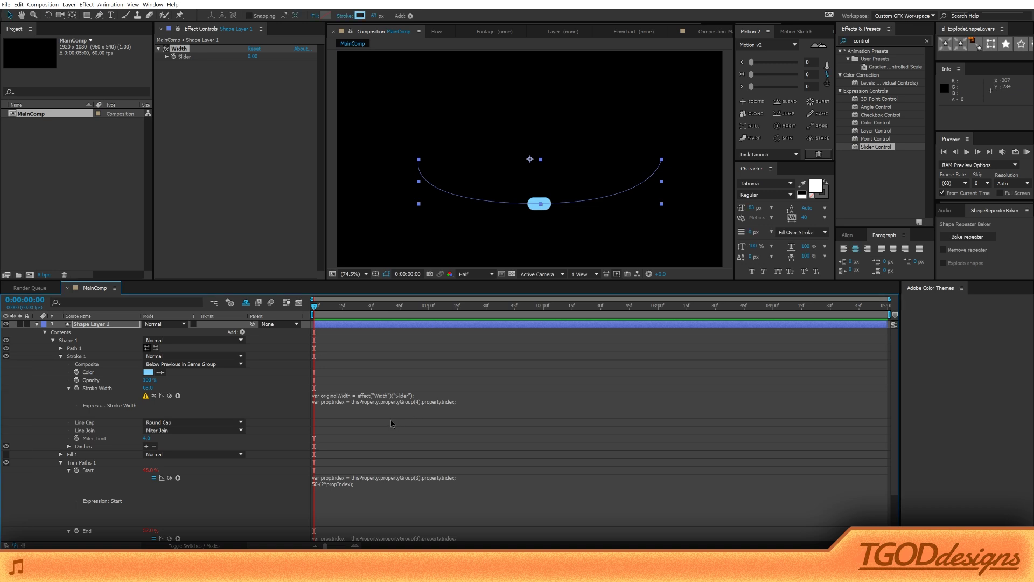
Step: Add originalWidth; as the final output line of the Stroke Width expression
click(487, 406)
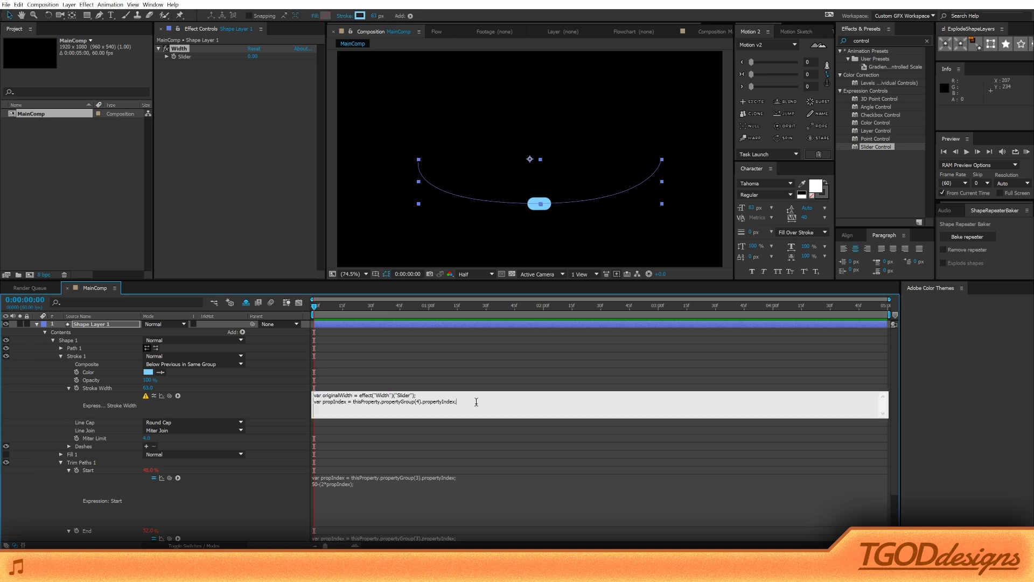
key(Return)
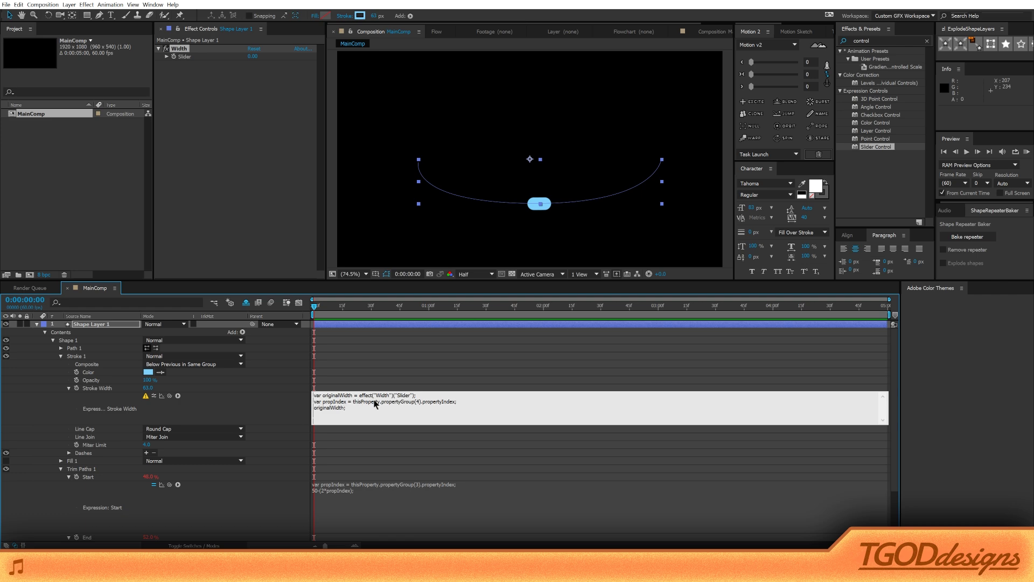
key(KP_Enter)
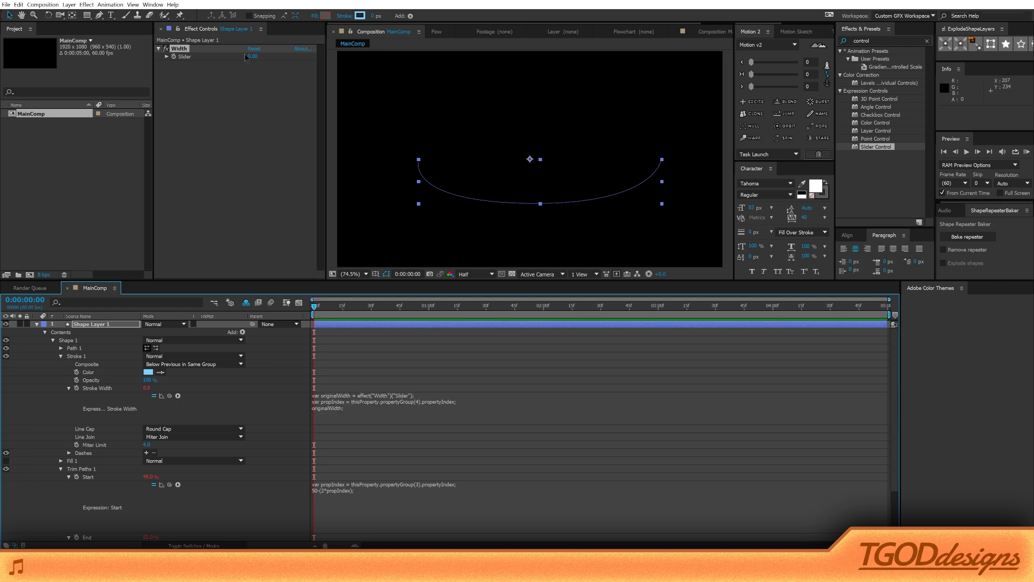
Step: Try a Width slider value of 50 to test the stroke link, and set it to 56
mouse_move(251, 58)
mouse_down()
mouse_move(292, 65)
mouse_move(283, 67)
mouse_up()
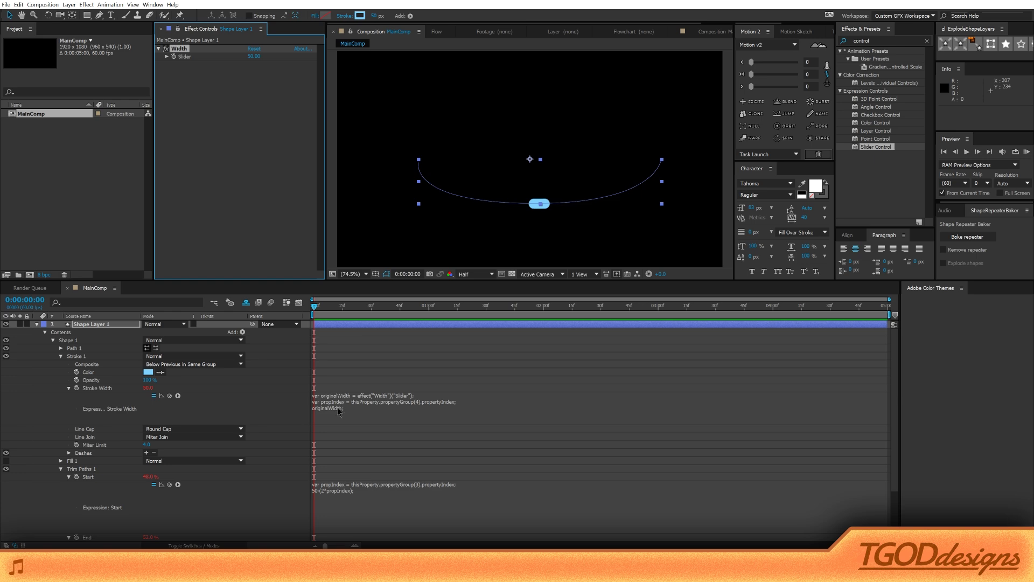
click(252, 58)
click(252, 63)
drag(252, 58, 259, 62)
Step: Replace the output line of the Stroke Width expression with propIndex;
click(415, 400)
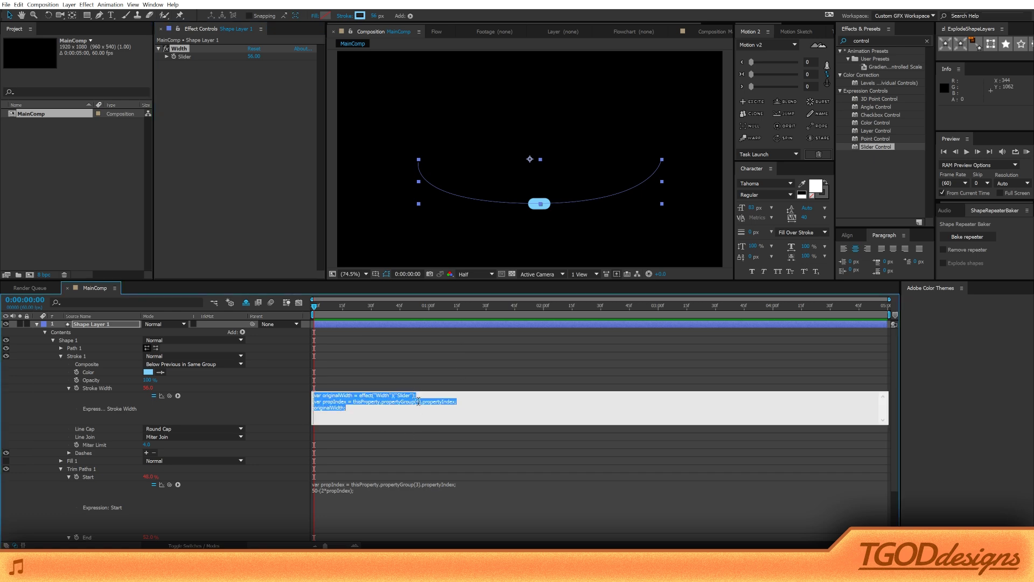
click(348, 407)
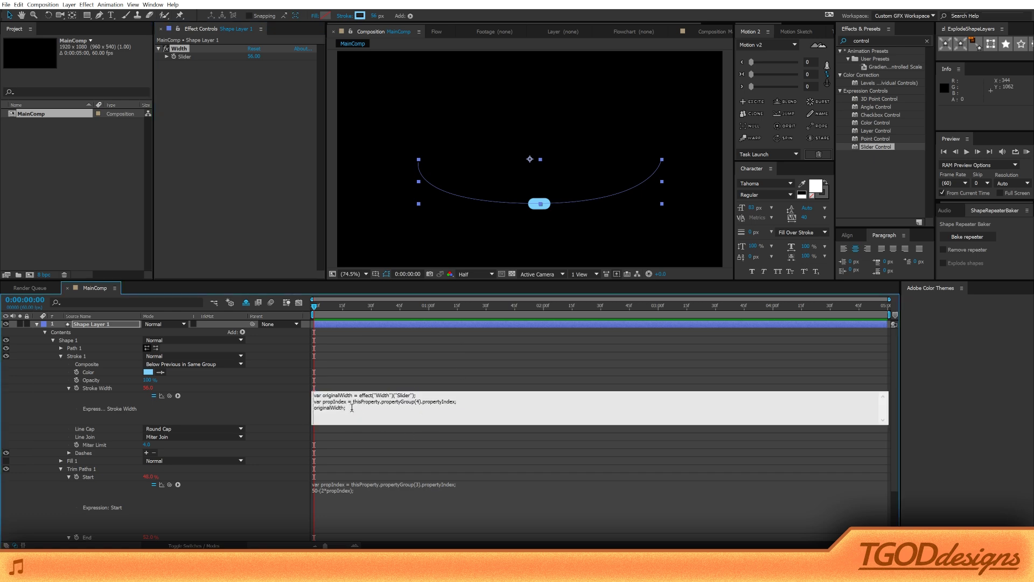
double_click(331, 409)
text(propIndex;)
click(358, 424)
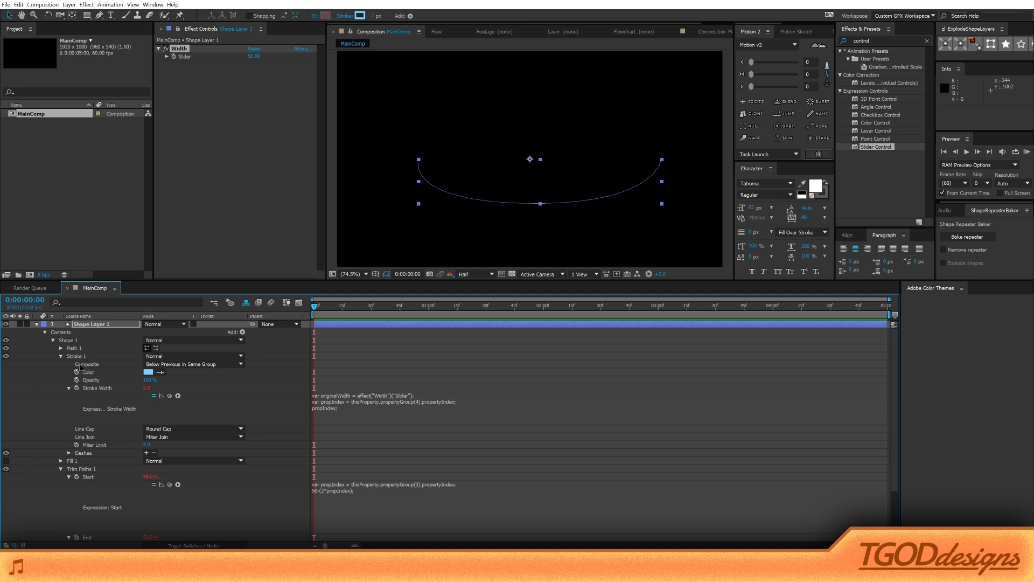
Step: Duplicate the Shape 1 group eight times within Shape Layer 1
click(69, 340)
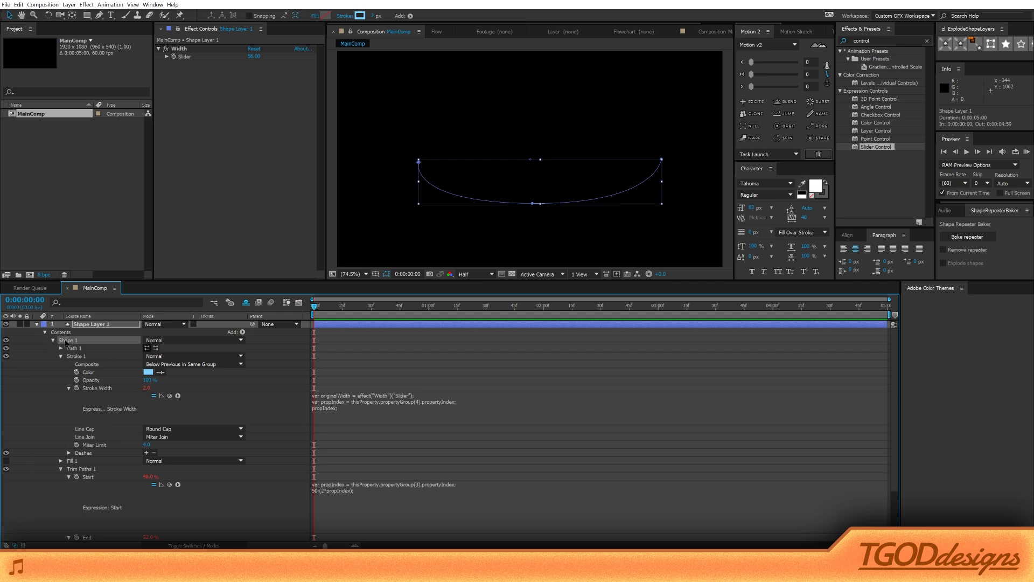
key(ctrl+d)
key(ctrl+d)
key(ctrl+d)
key(ctrl+d)
key(ctrl+d)
key(ctrl+d)
key(ctrl+d)
key(ctrl+d)
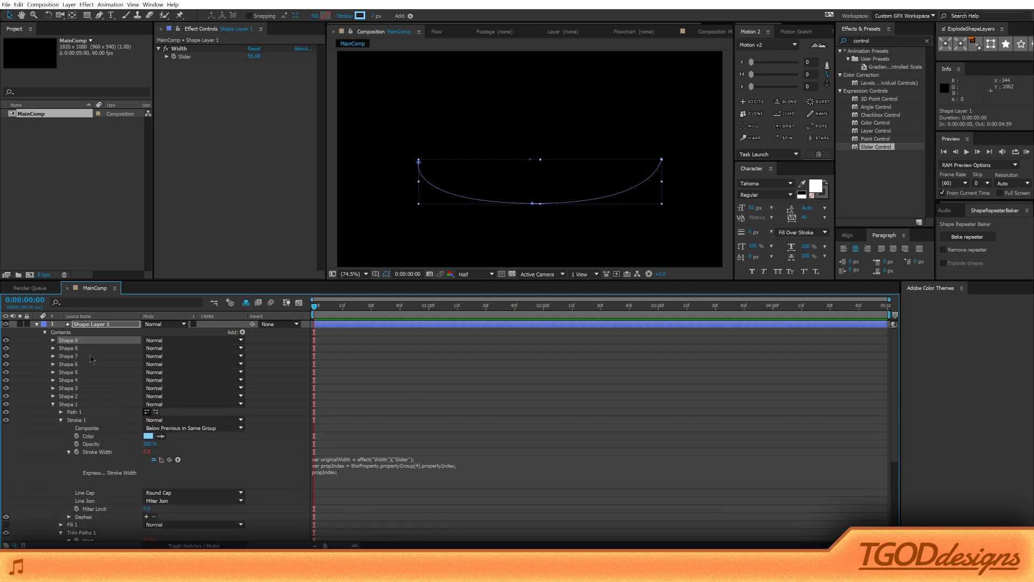
Step: Duplicate the topmost shape group further until Shape 11 exists, and select the original Shape 1 group
key(ctrl+d)
key(ctrl+d)
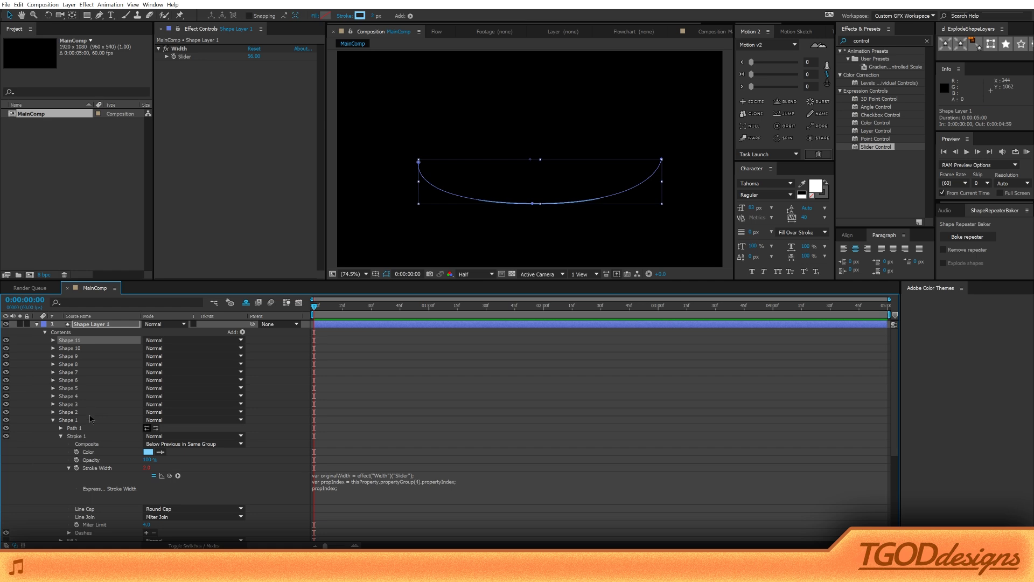
scroll(90, 419, down, 1)
click(69, 397)
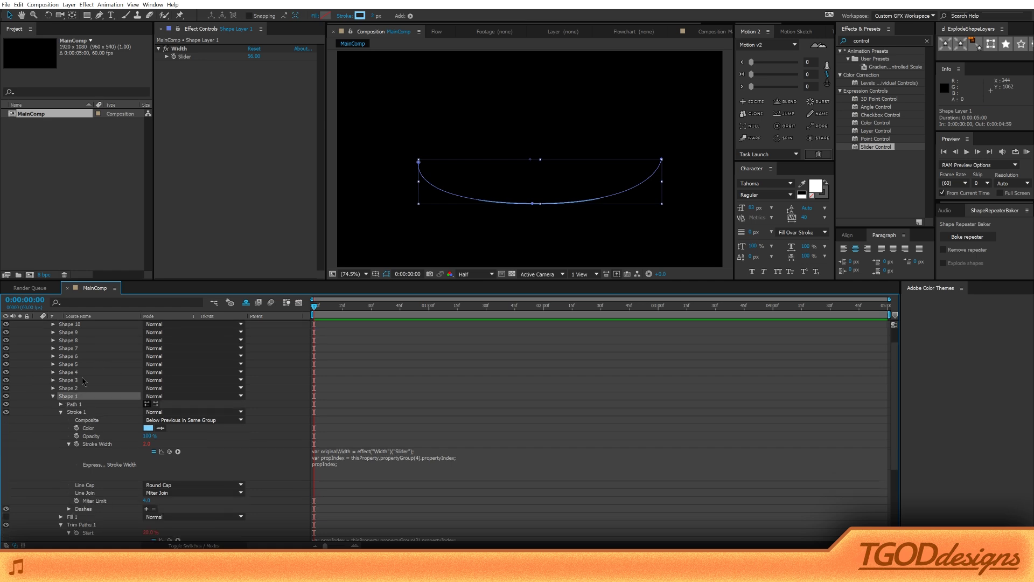
scroll(84, 381, up, 1)
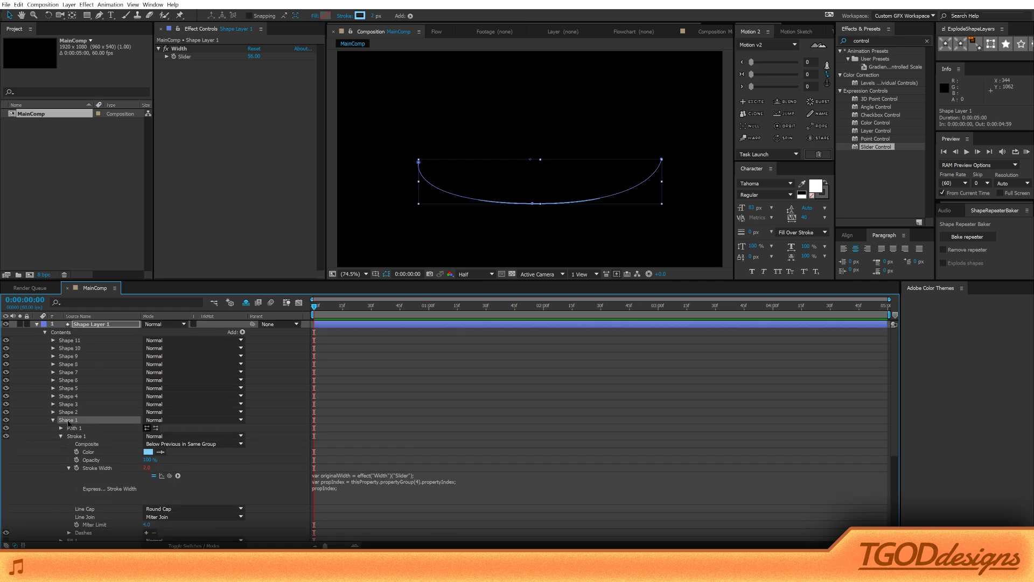
Step: Try propertyGroup(5) in the propIndex line of Shape 1's Stroke Width expression
click(341, 488)
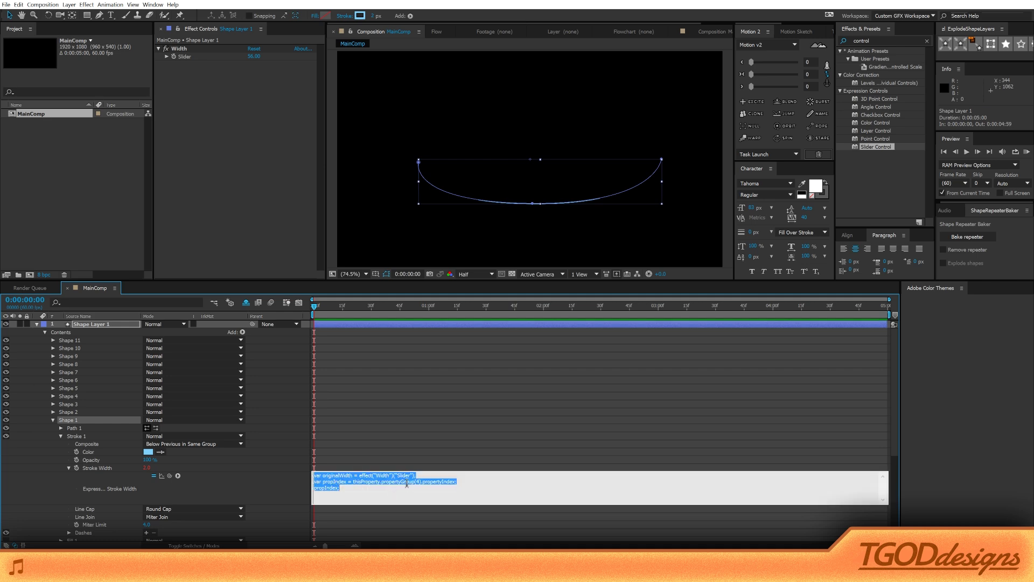
click(419, 481)
double_click(417, 481)
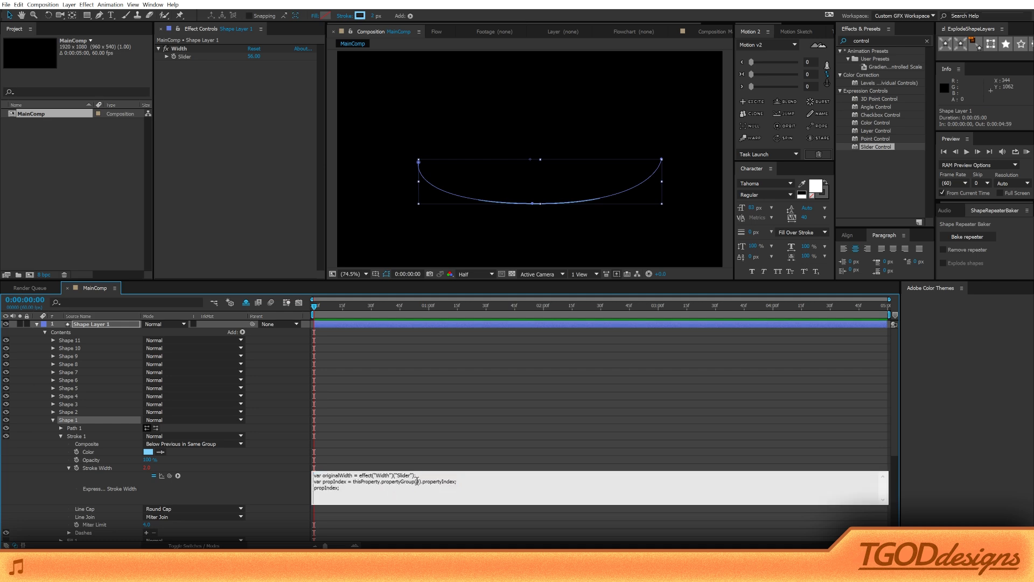
click(552, 528)
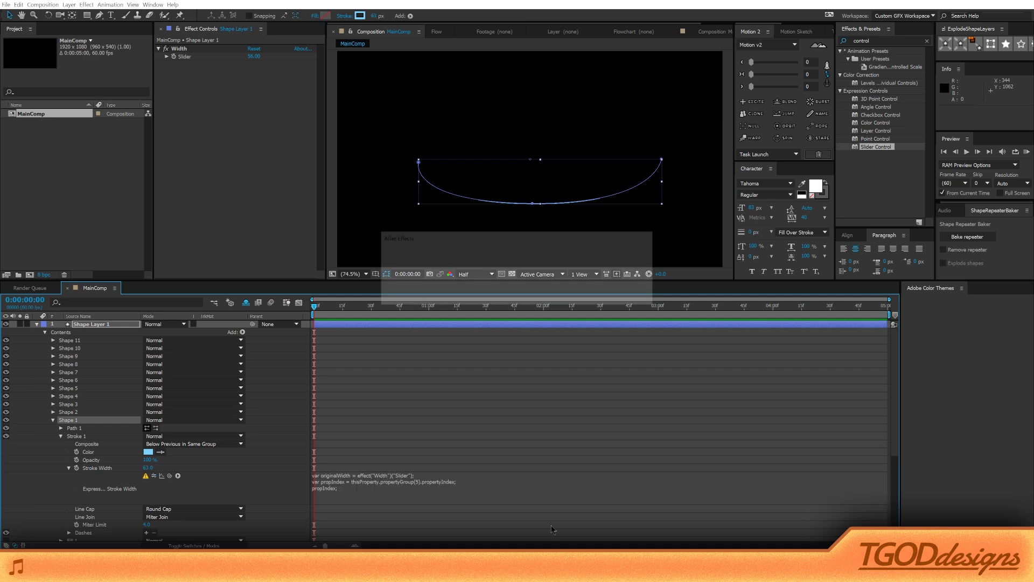
click(633, 295)
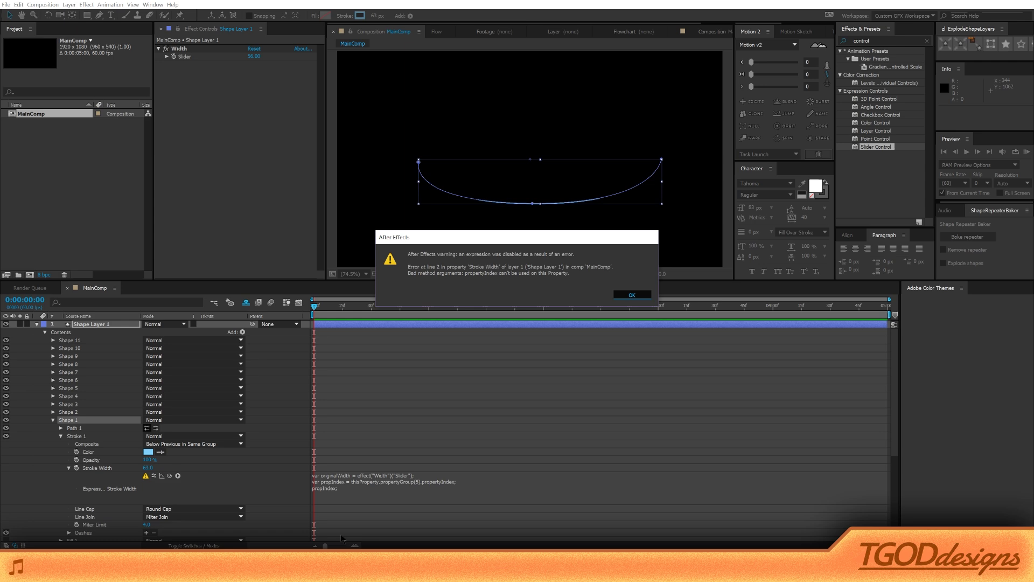
Step: Try propertyGroup(2) in the propIndex line of Shape 1's Stroke Width expression
click(418, 481)
click(418, 481)
double_click(418, 481)
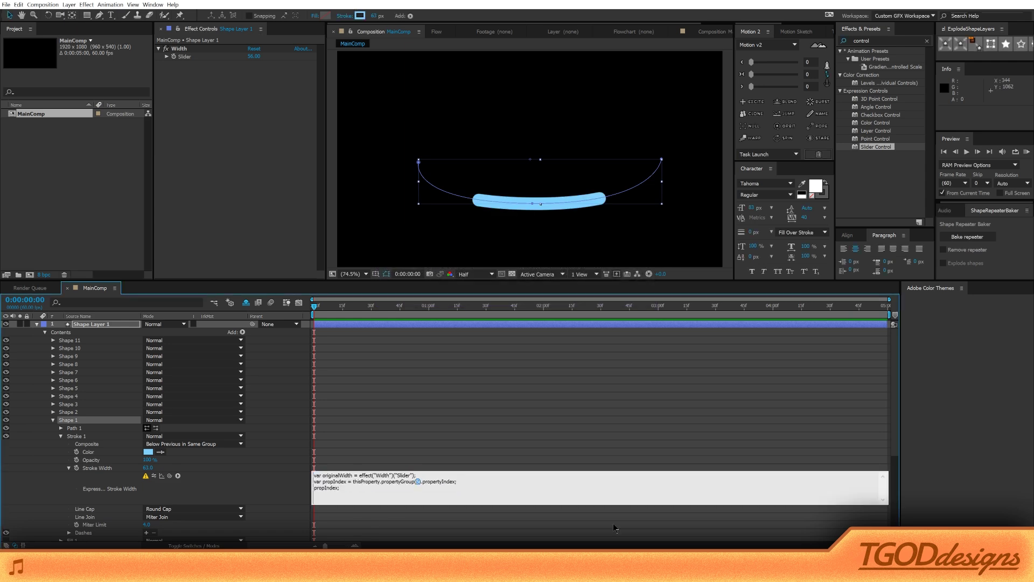
text(4)
click(616, 527)
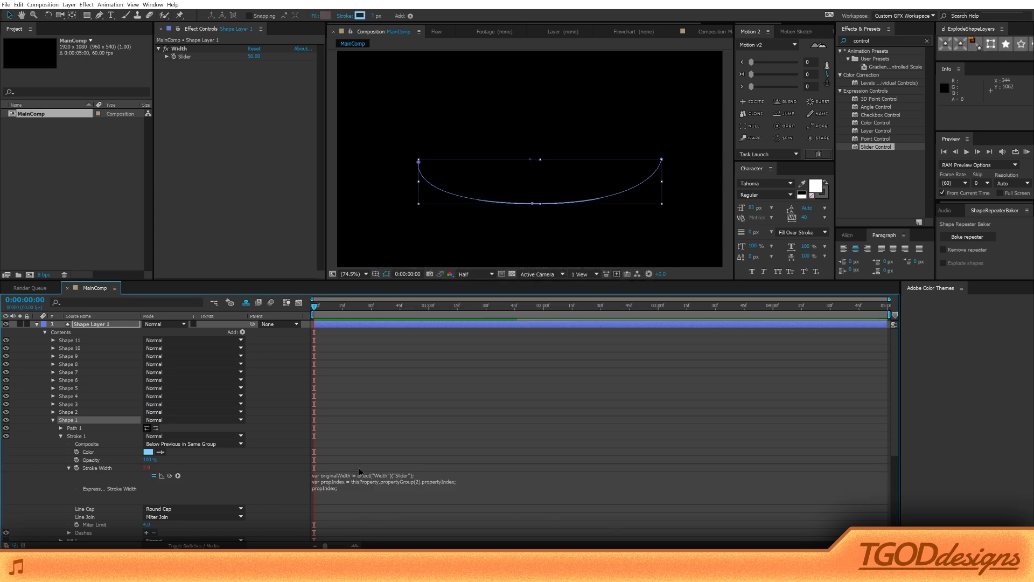
Step: Set the propIndex line of Shape 1's Stroke Width expression to propertyGroup(3)
click(418, 481)
double_click(418, 481)
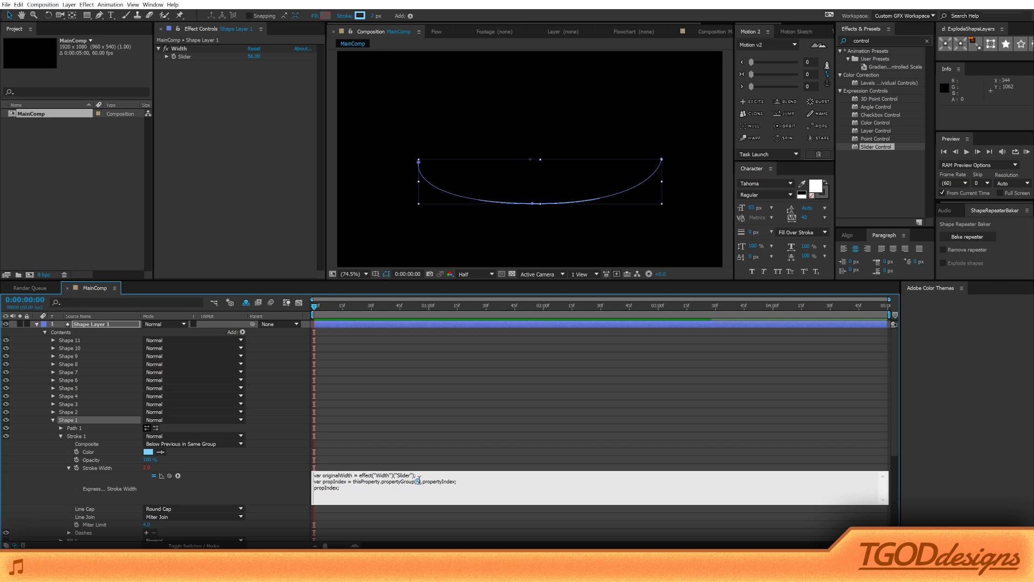
text(3)
click(547, 522)
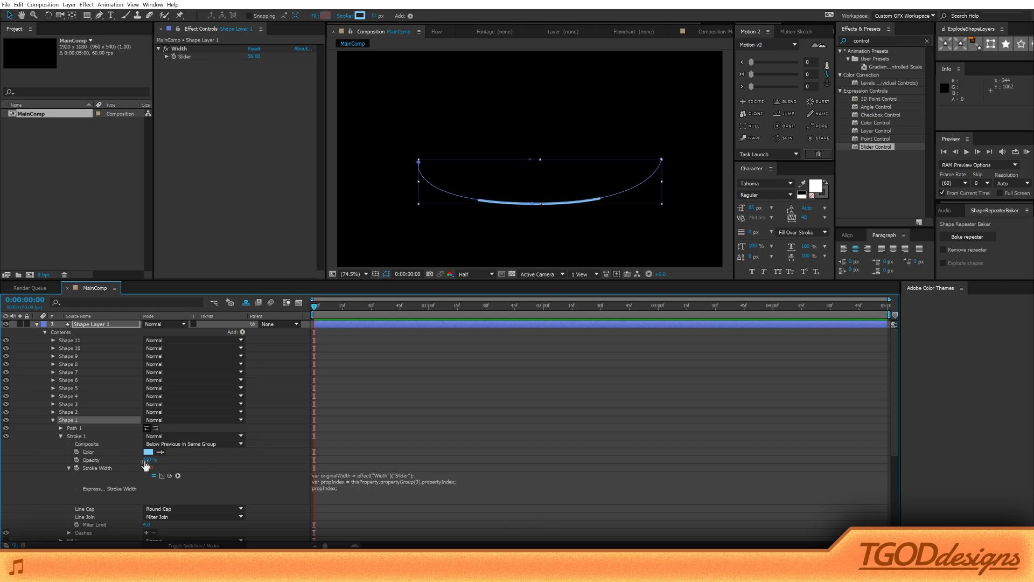
Step: Hide the duplicate groups Shape 2 through Shape 11 and select Shape 1
click(69, 412)
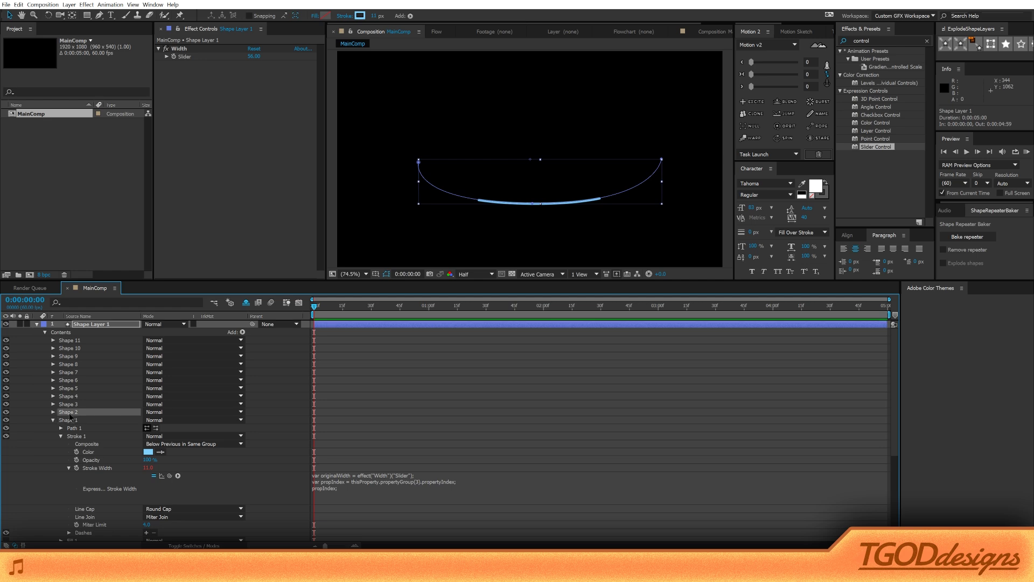
click(73, 420)
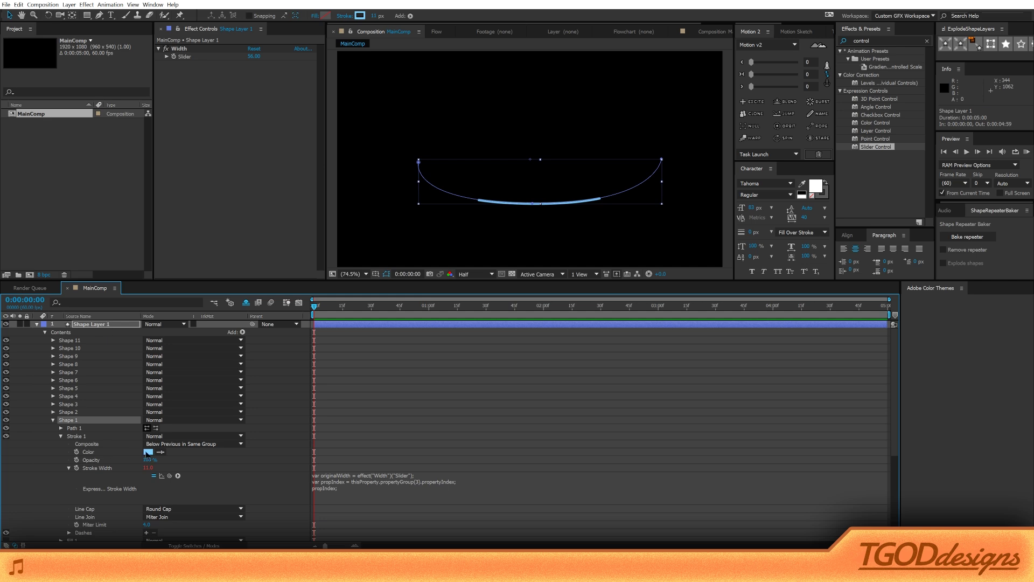
click(74, 412)
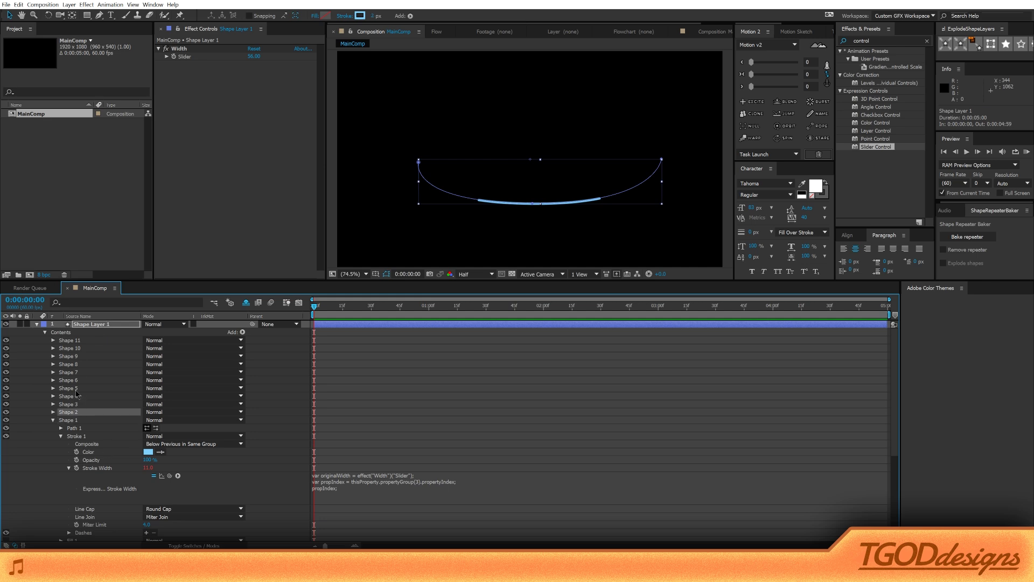
shift+click(76, 341)
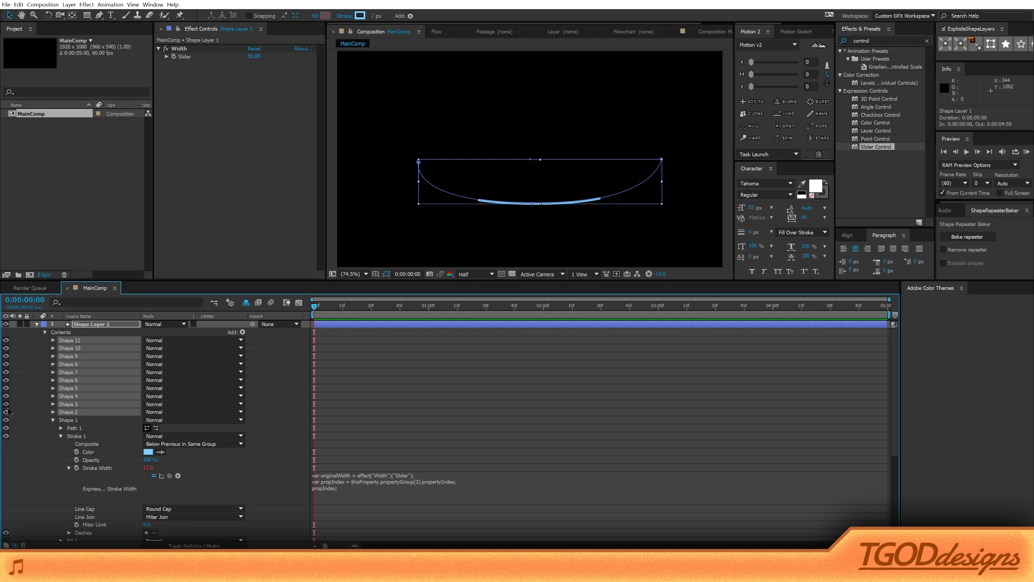
drag(6, 412, 6, 340)
click(72, 421)
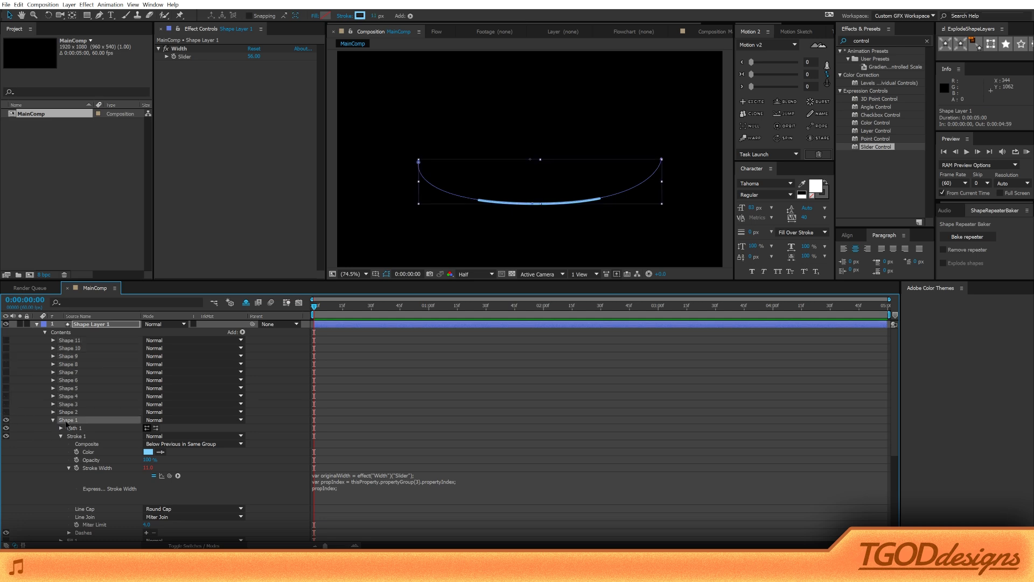
Step: Delete the propIndex; output line from Shape 1's Stroke Width expression
scroll(71, 428, down, 1)
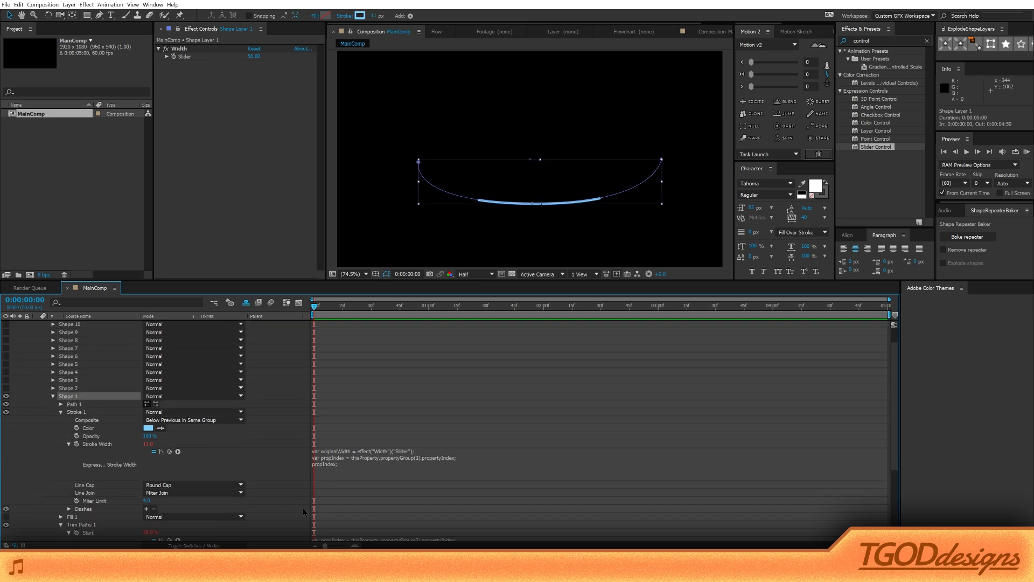
click(353, 469)
click(349, 466)
drag(349, 466, 312, 470)
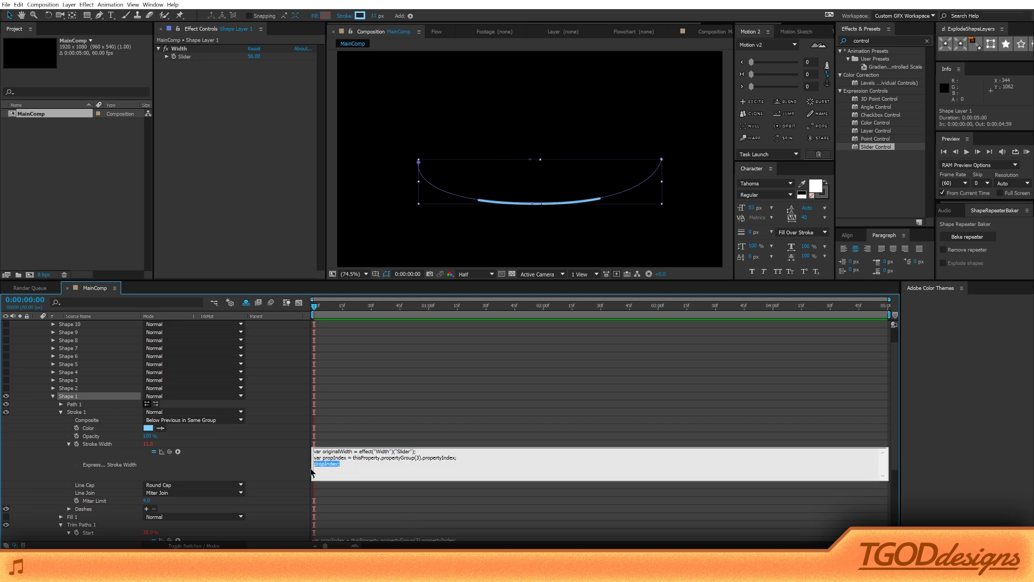
key(BackSpace)
Step: Look up the five-argument linear interpolation syntax and add linear(propertyIndex,numberOfCopies,0,originalWidth,0); as the output line of the Stroke Width expression
click(179, 452)
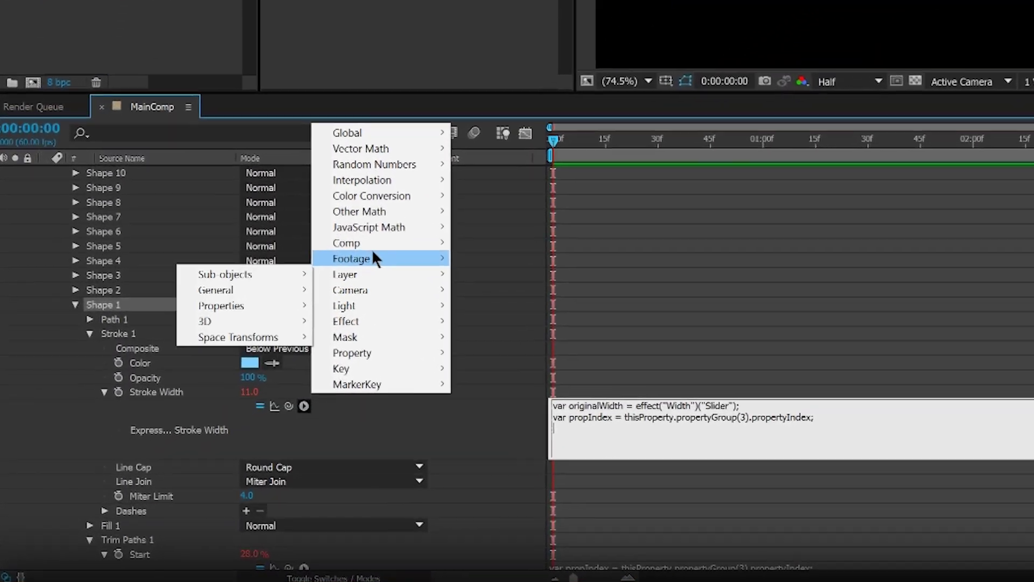
mouse_move(373, 253)
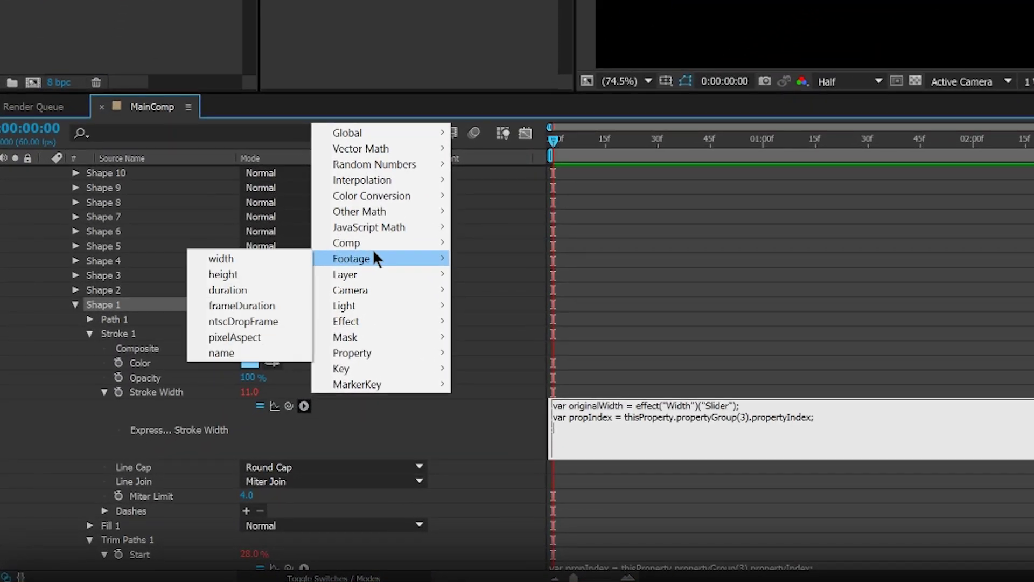
mouse_move(381, 180)
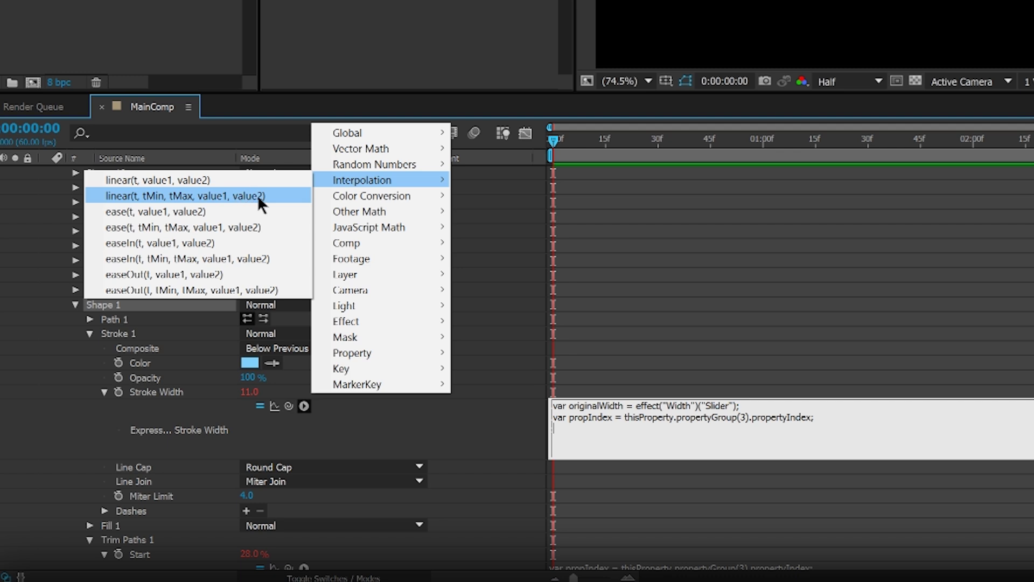
click(792, 445)
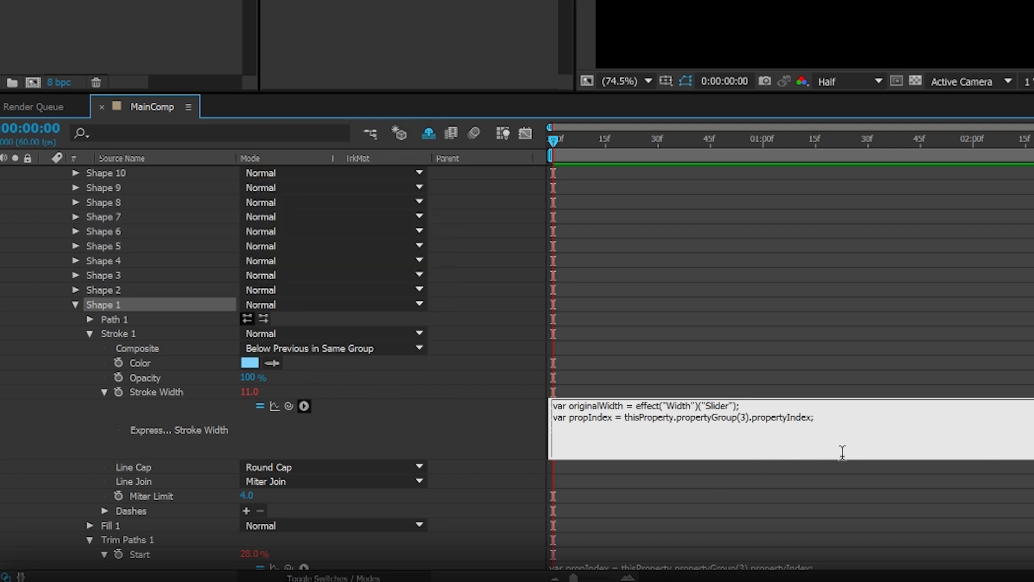
text(linear(propertyIndex,)
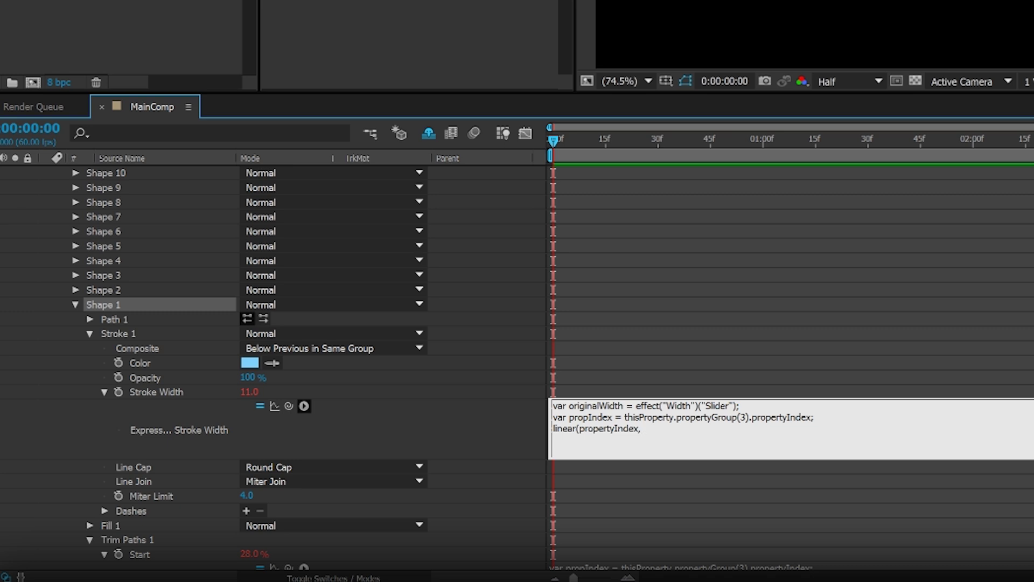
key(BackSpace)
text(numberOfCopies)
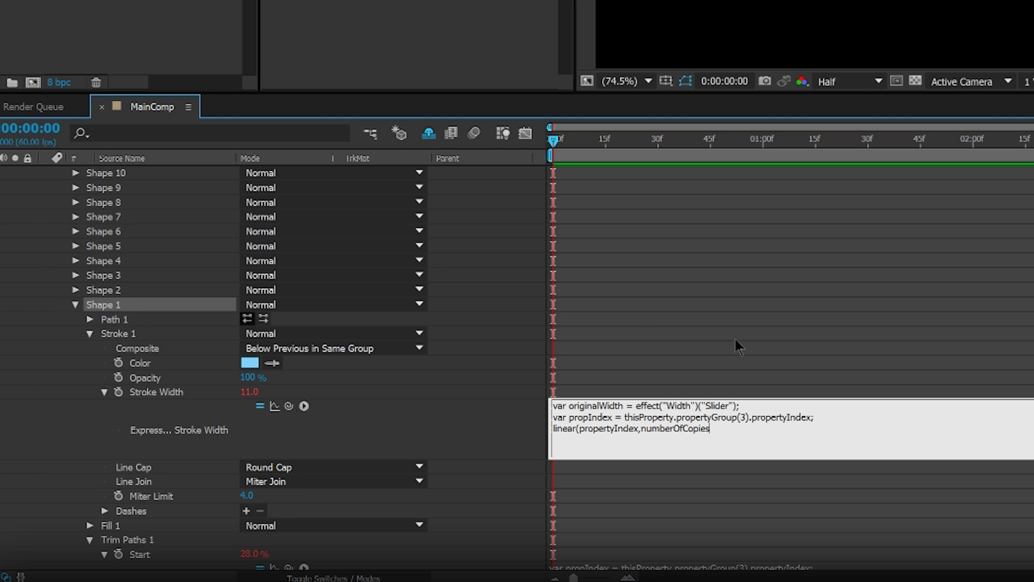
text(,0)
text(,originalWidth,0)
text(;)
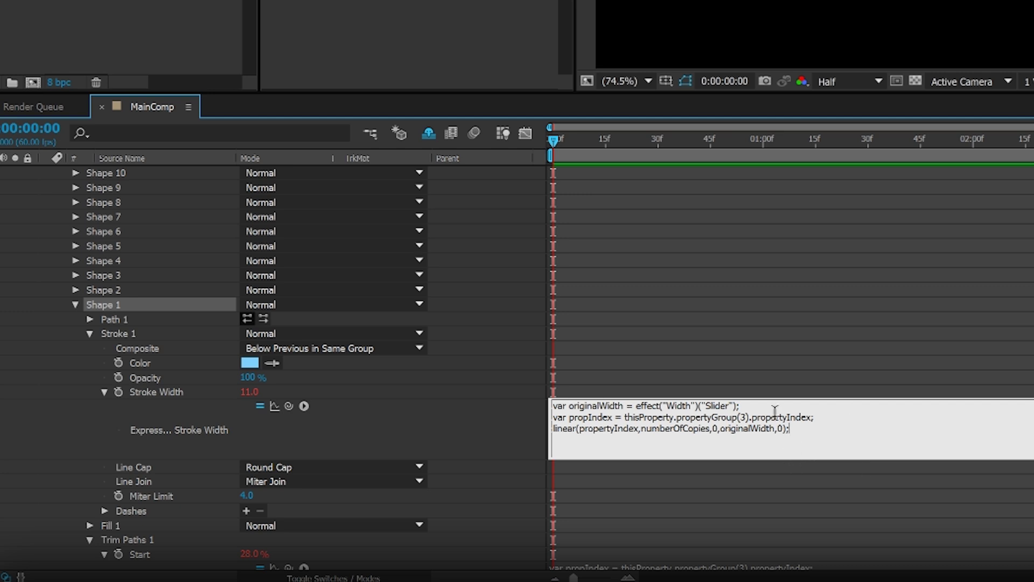
Step: Insert the declaration var numberOfCopies = thisComp.layer(index)() above the linear line of the Stroke Width expression
click(816, 418)
double_click(665, 427)
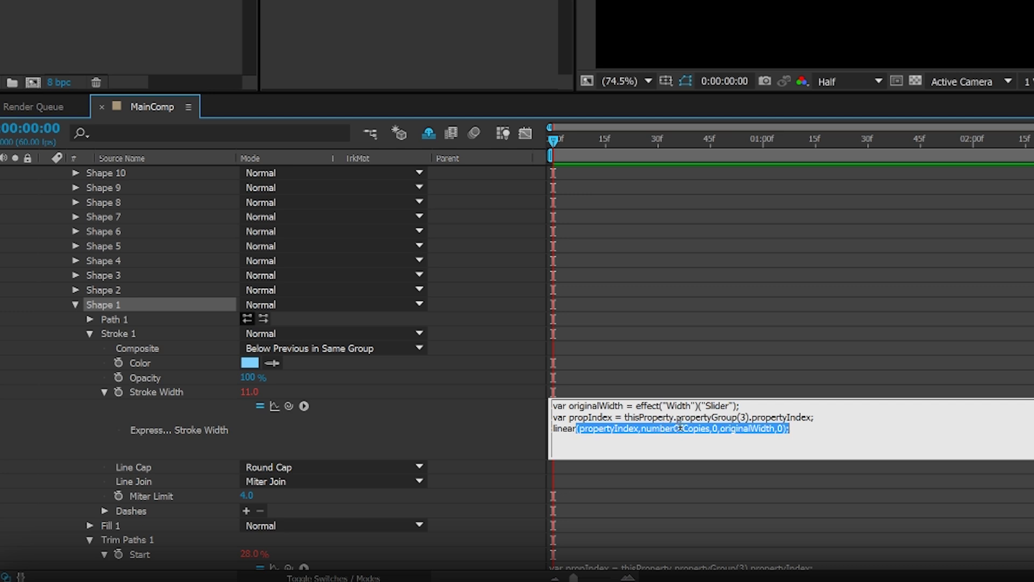
click(680, 426)
drag(708, 426, 641, 427)
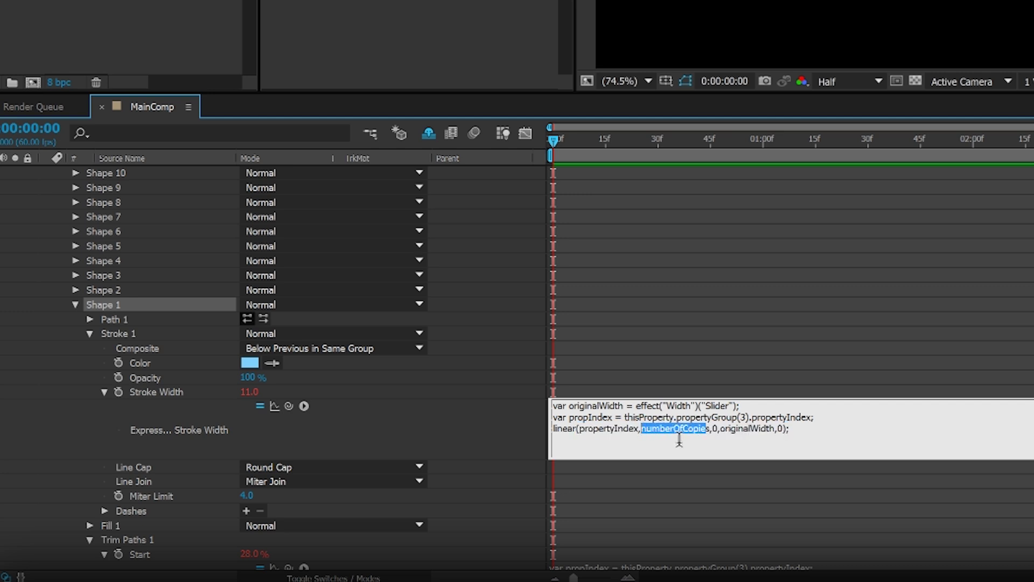
drag(710, 427, 641, 429)
click(710, 427)
click(837, 419)
key(Return)
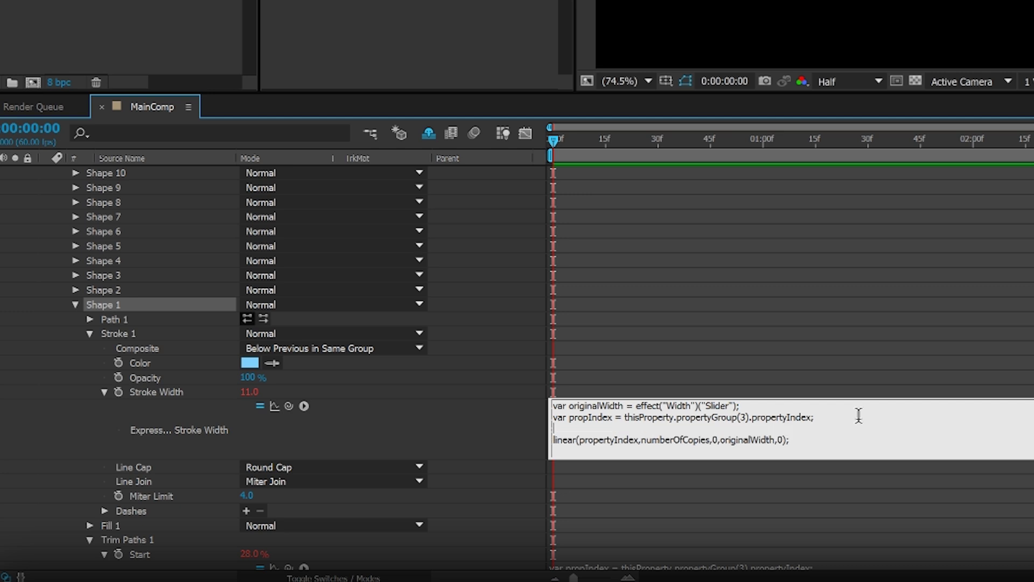
text(var numberOfCopies =)
text(thisComp)
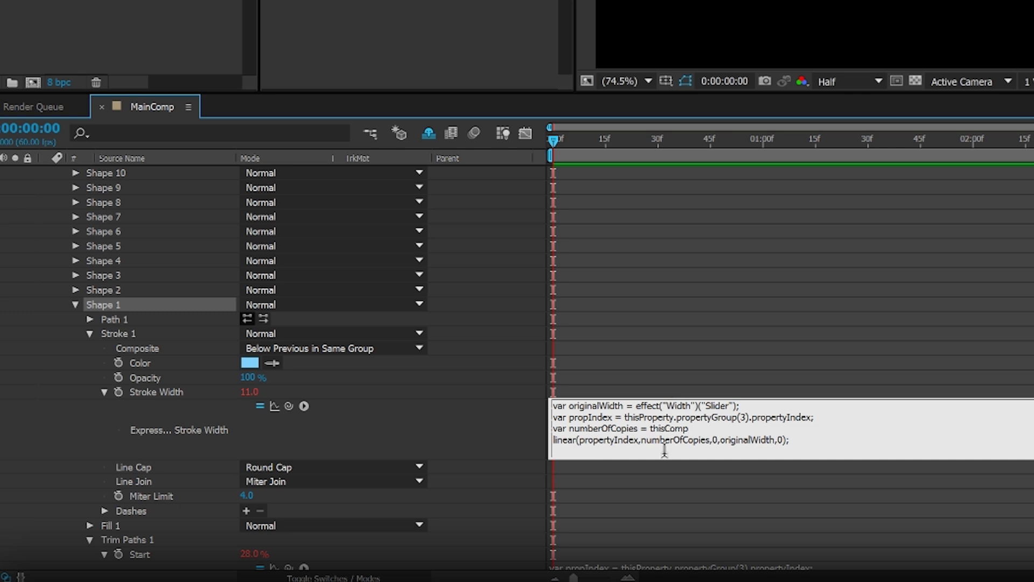
text(.layer(index)
click(751, 440)
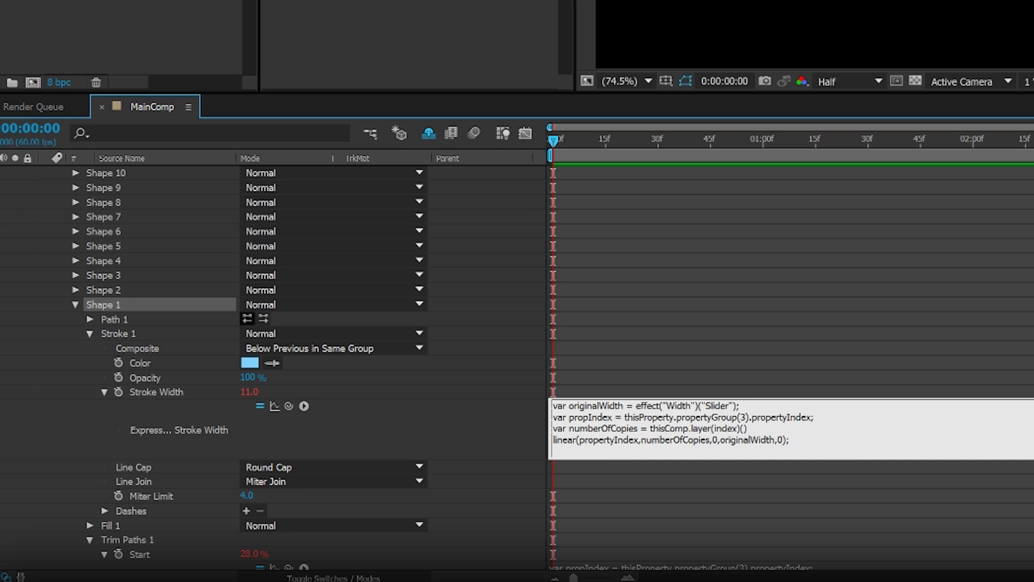
Step: Complete the numberOfCopies variable in Shape 1's Stroke Width expression with ("Contents")("Shape 1").propertyIndex and apply the expression
text("")
text(Contents)
click(791, 428)
text(()""Shape 1)
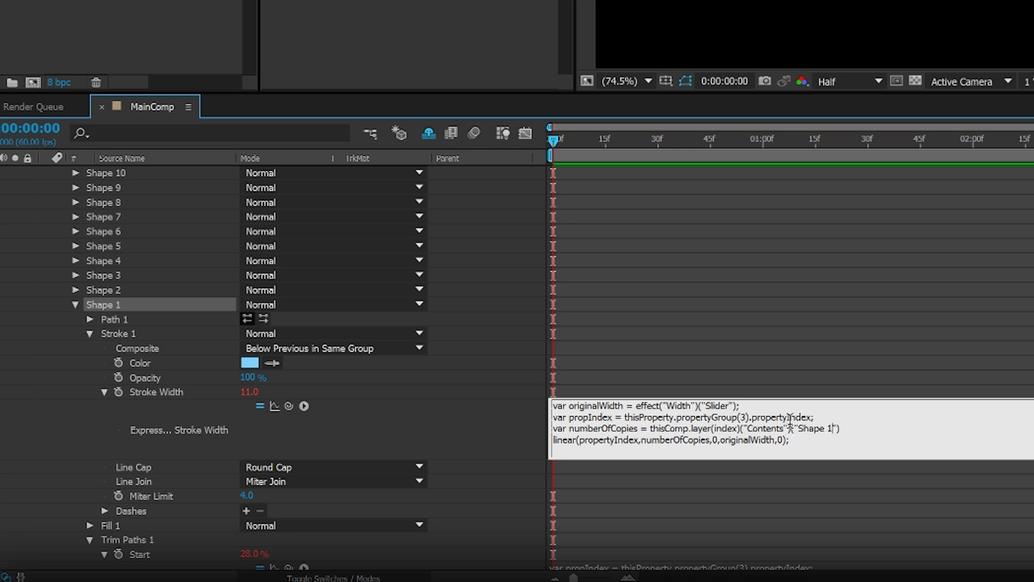
click(850, 427)
text(.)
text(thi)
key(BackSpace)
key(BackSpace)
text(propertyIndex)
click(803, 458)
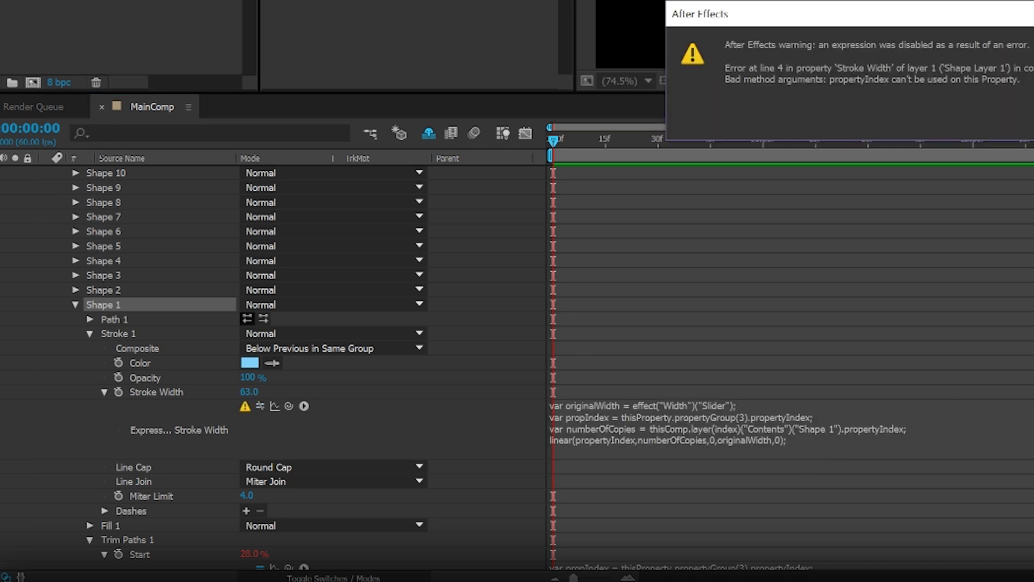
drag(917, 11, 911, 197)
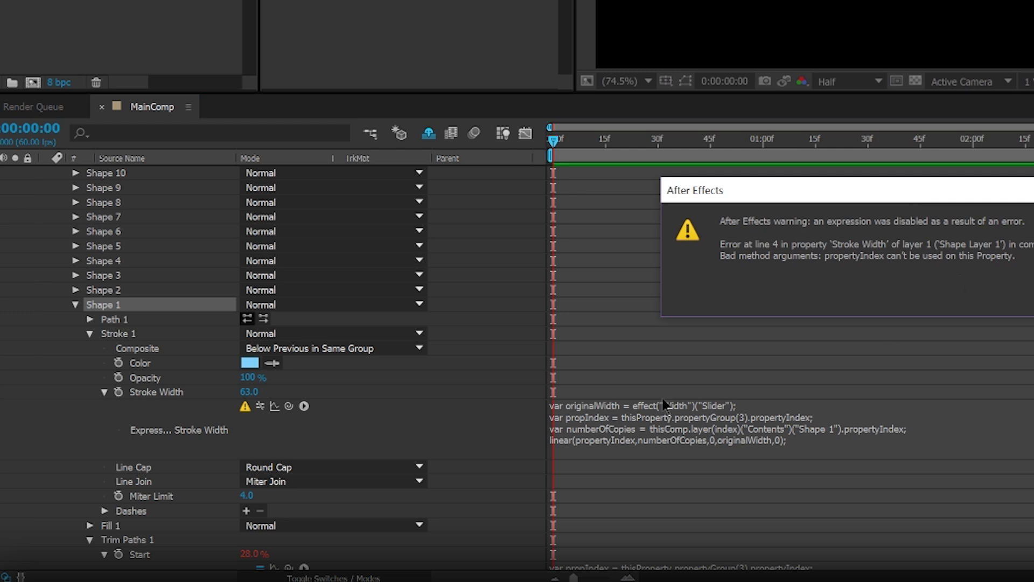
key(Return)
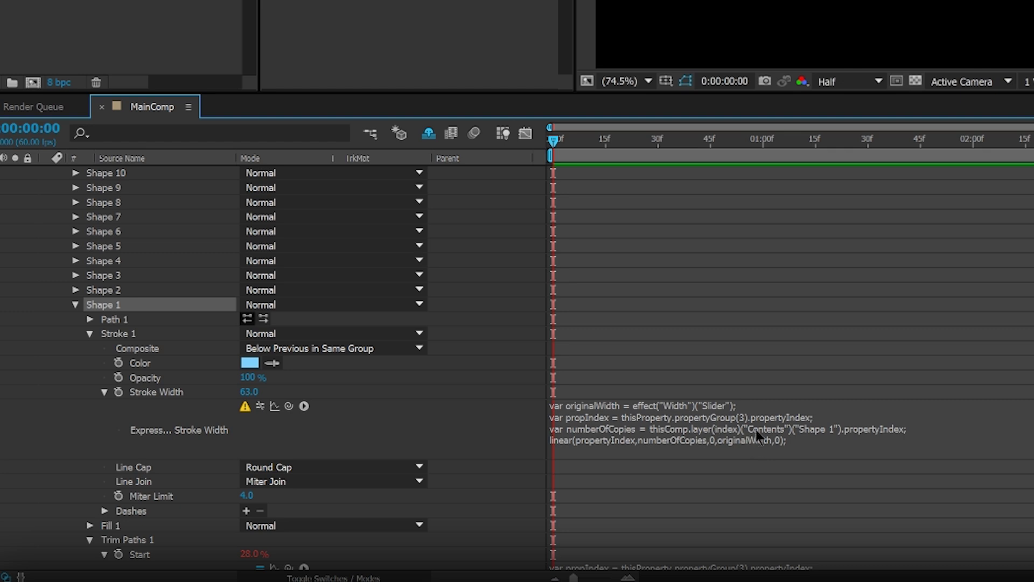
scroll(312, 355, up, 3)
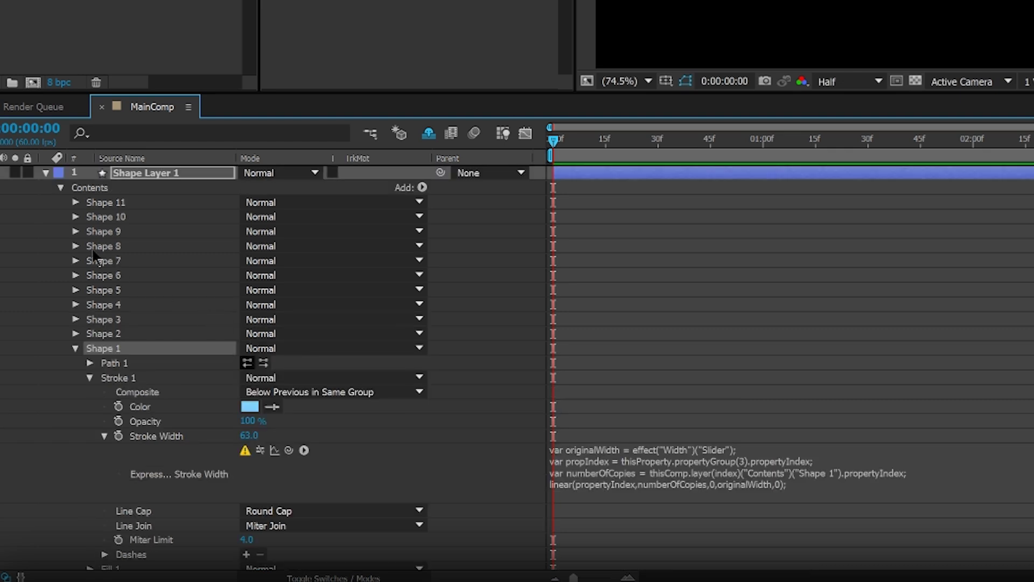
click(112, 177)
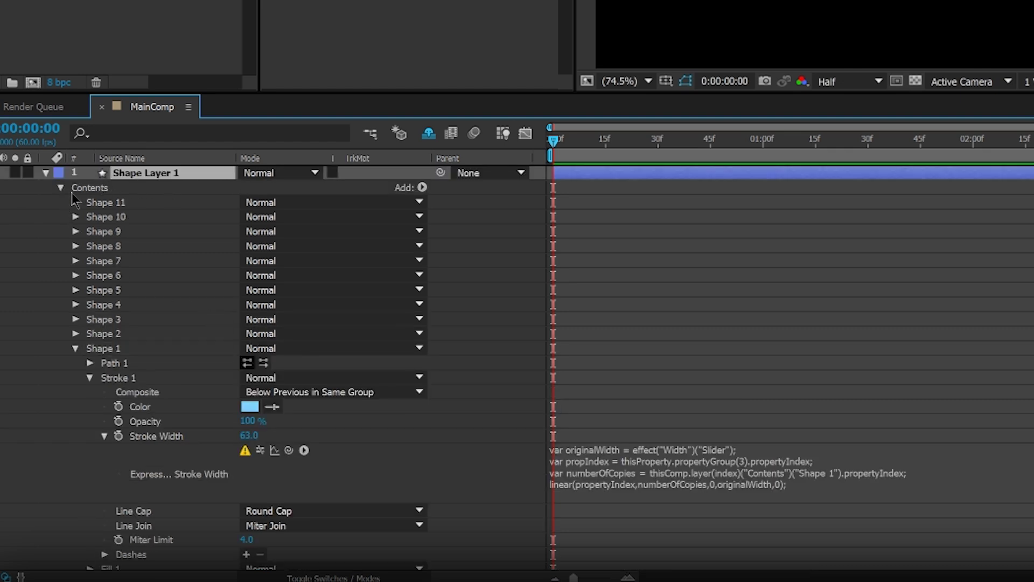
click(116, 354)
scroll(754, 436, down, 3)
Step: Copy and remove the linear() line in Shape 1's Stroke Width expression, then output numberOfCopies; in its place as a test
click(824, 404)
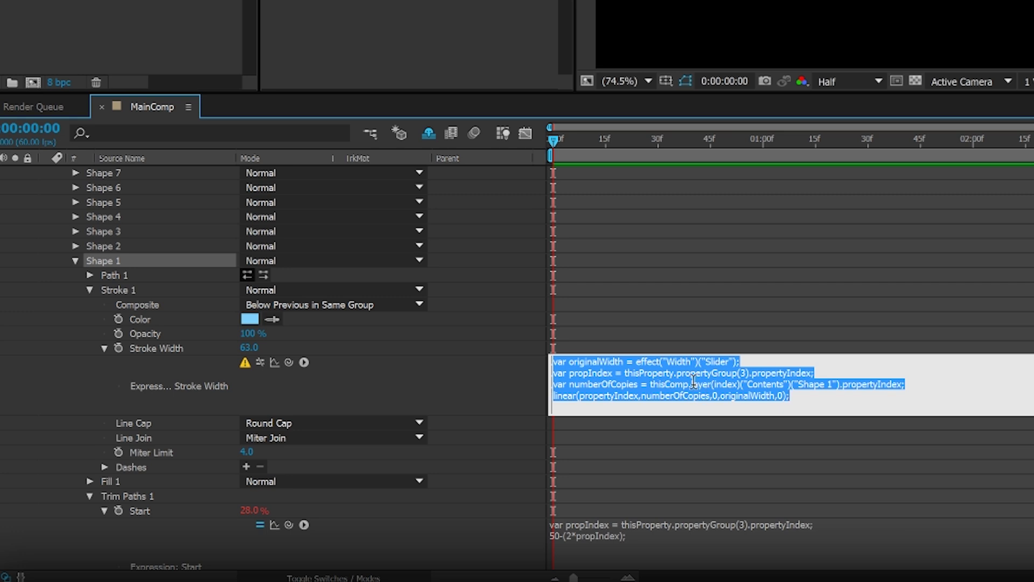
click(740, 386)
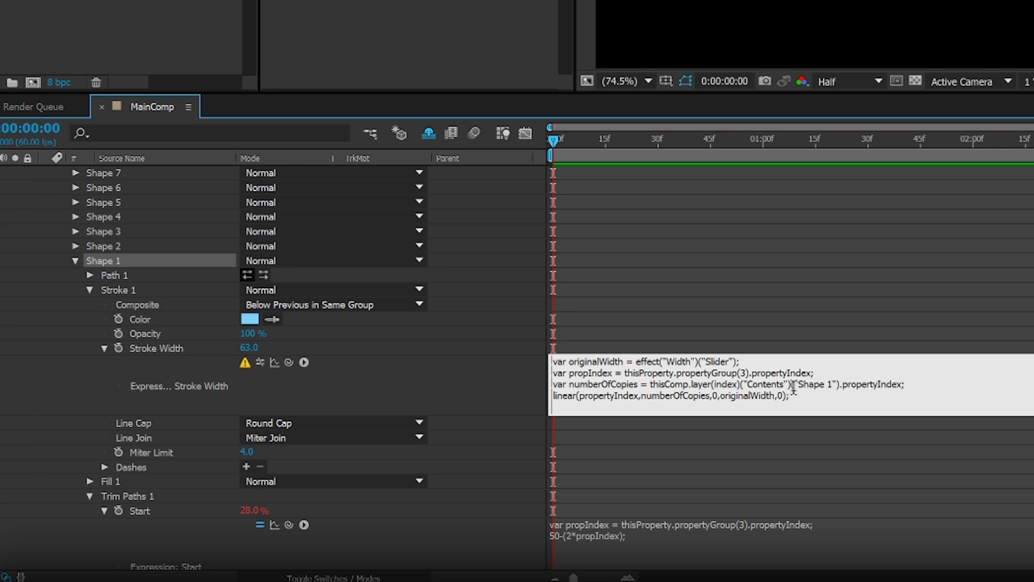
scroll(833, 485, up, 3)
triple_click(832, 485)
key(ctrl+c)
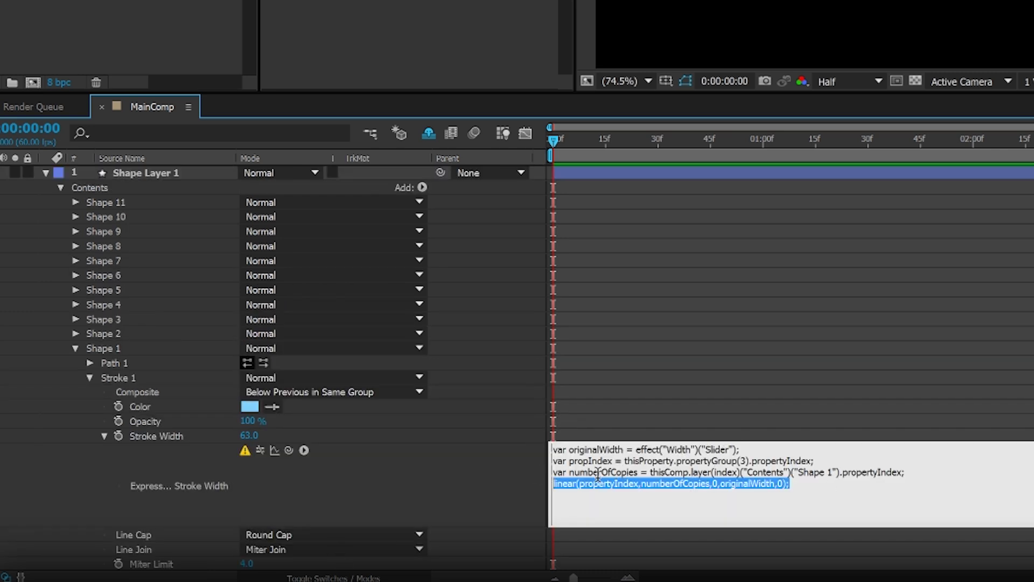
key(BackSpace)
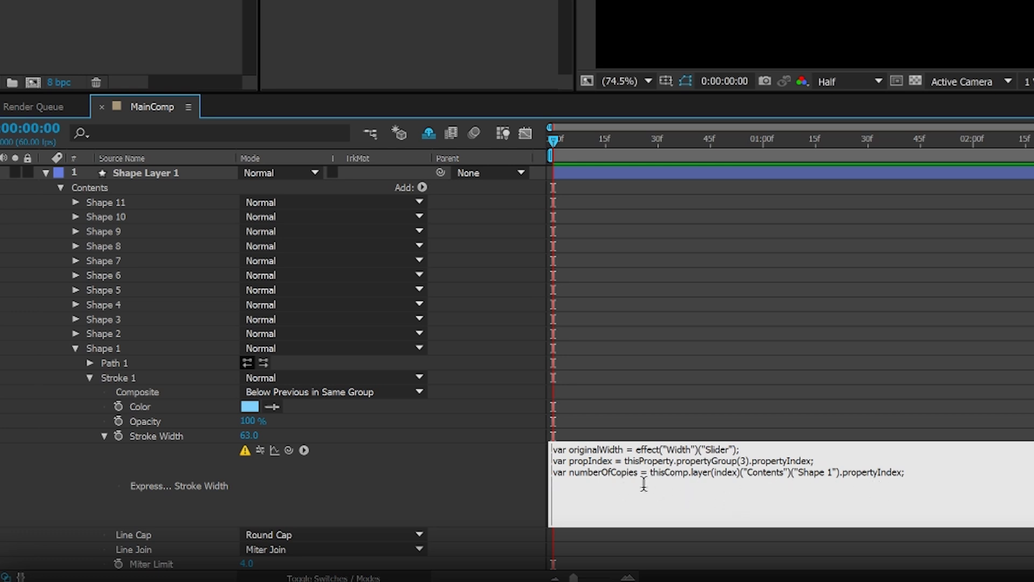
text(numberOfC)
text(opies;)
key(KP_Enter)
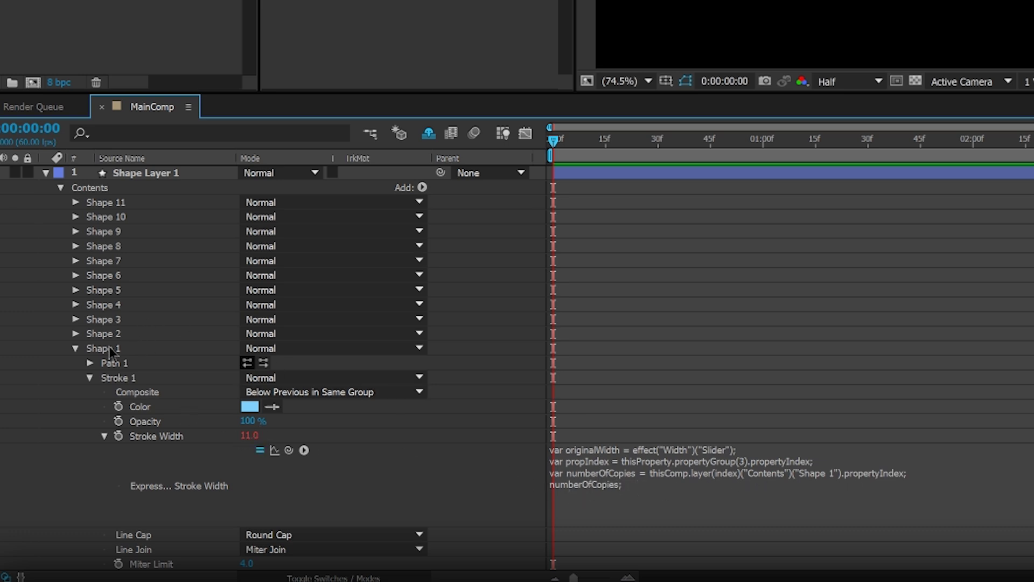
Step: Replace the numberOfCopies; test line in the Stroke Width expression with the copied linear() line
click(629, 493)
click(663, 494)
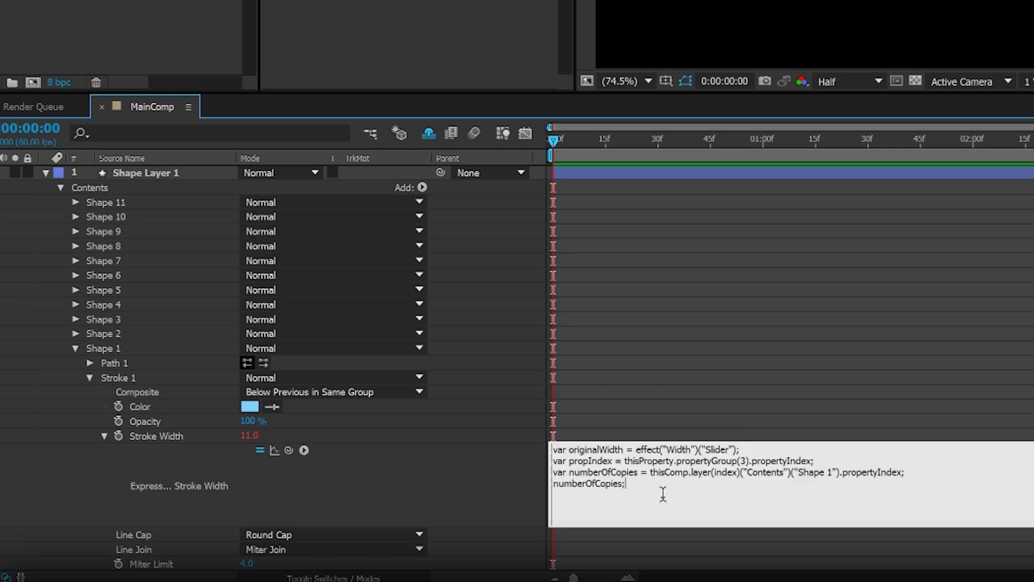
drag(663, 493, 404, 491)
key(ctrl+v)
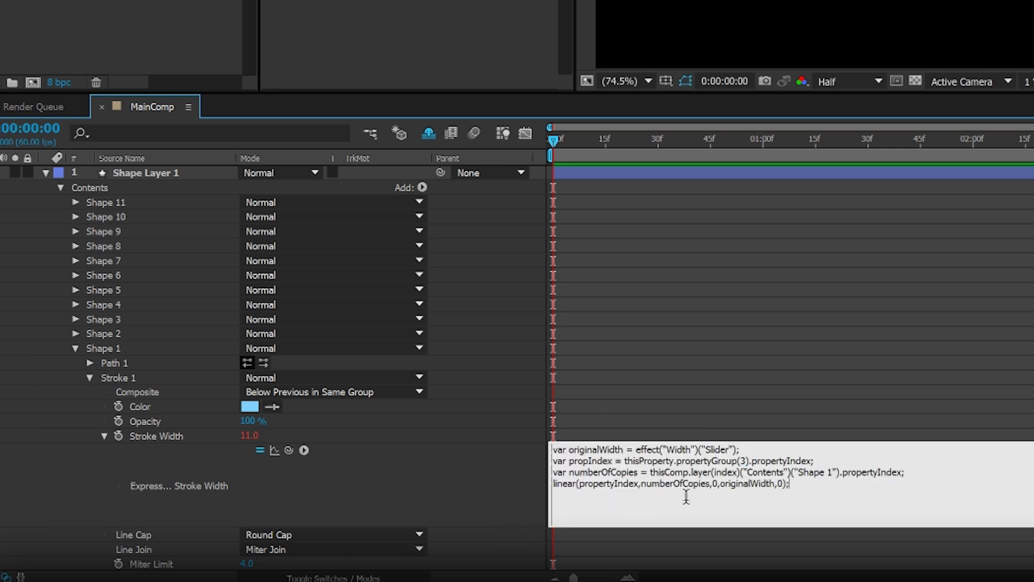
Step: Paste the variable name numberOfCopies over the second argument of linear() without a trailing space
double_click(595, 472)
key(ctrl+c)
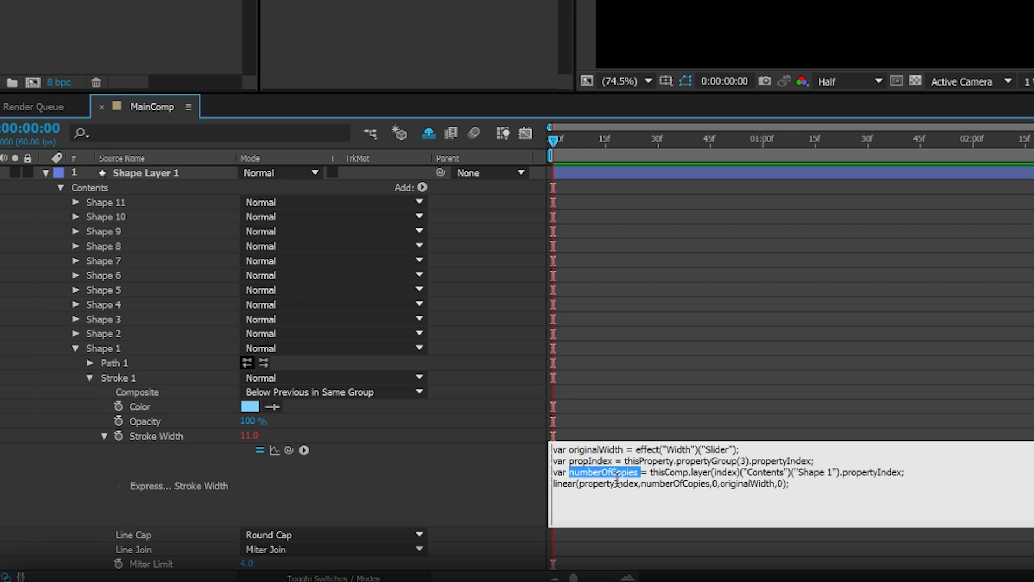
triple_click(668, 484)
key(ctrl+a)
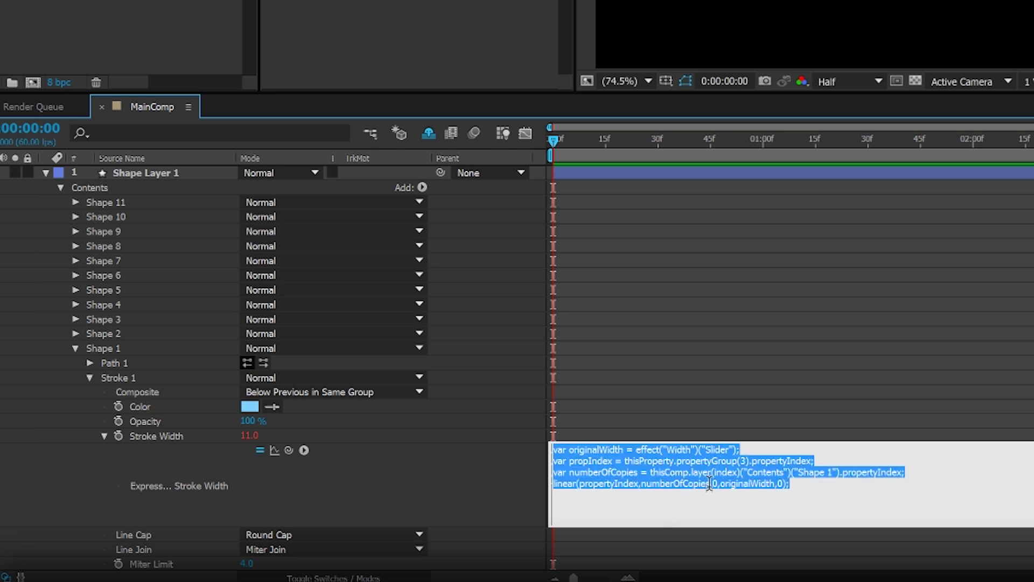
drag(709, 483, 641, 497)
key(ctrl+v)
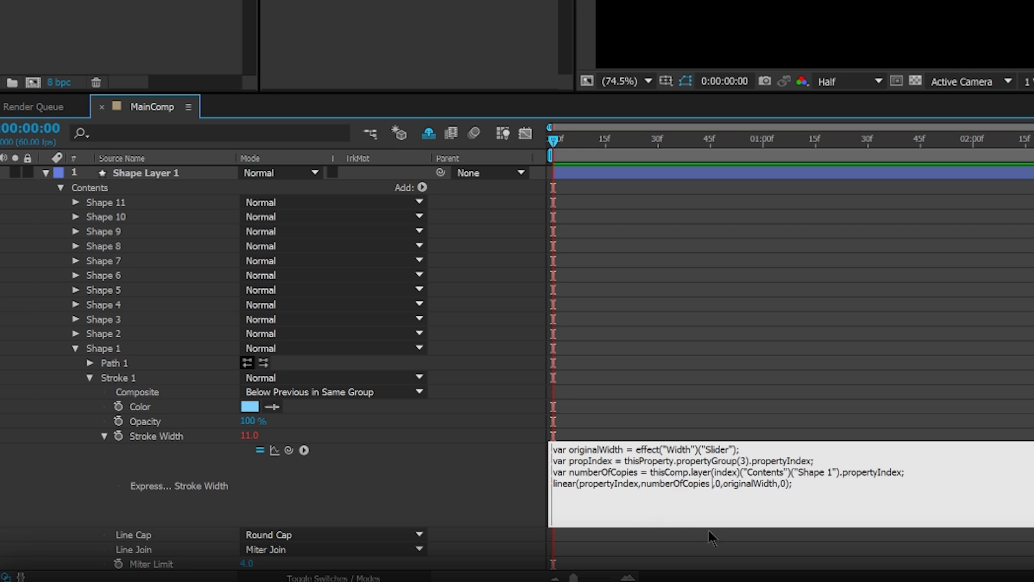
key(BackSpace)
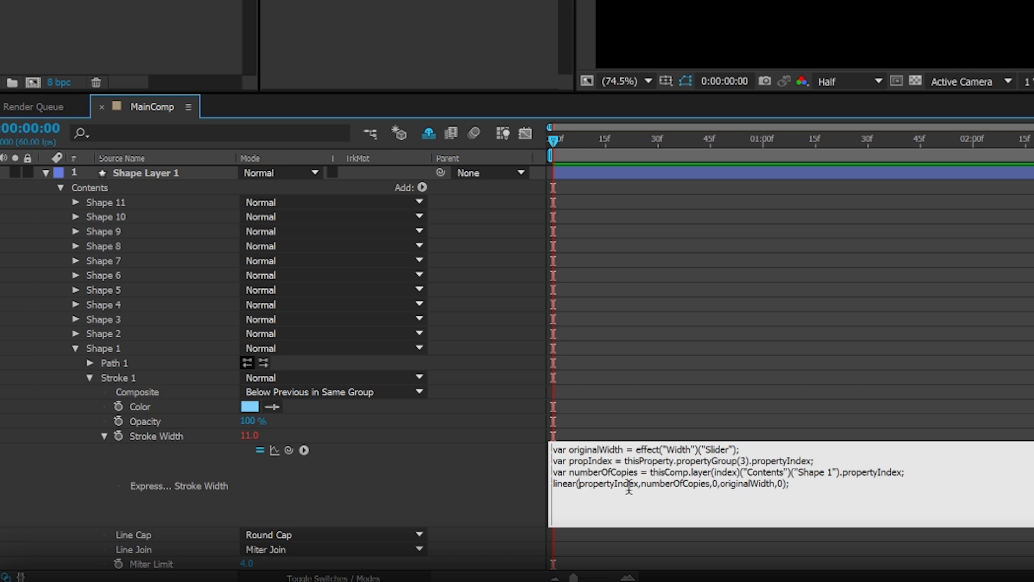
Step: Change the first argument of linear() to propIndex in Shape 1's Stroke Width expression and apply the expression
drag(612, 484, 580, 483)
text(prop)
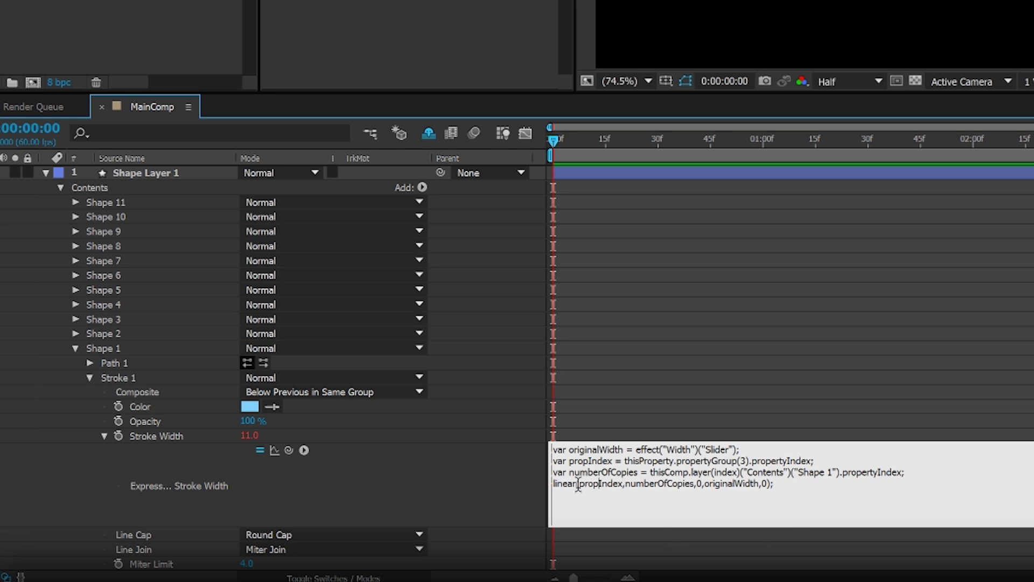
drag(579, 484, 619, 484)
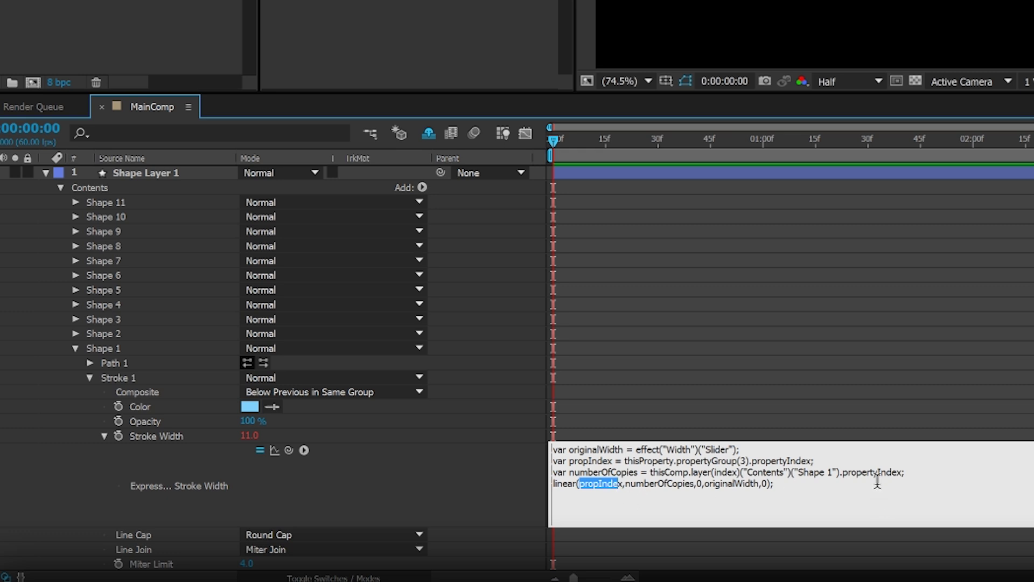
drag(844, 472, 903, 473)
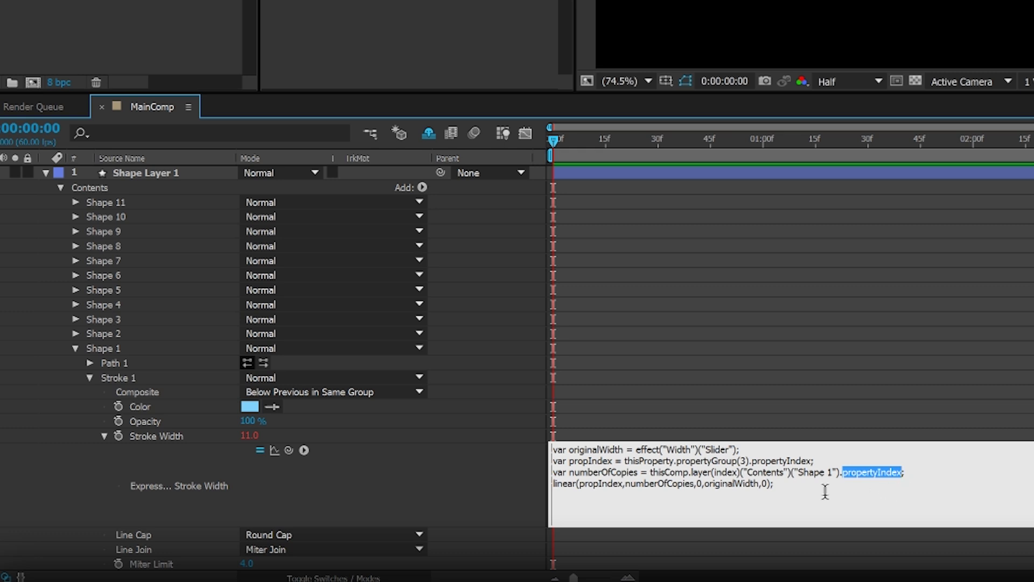
drag(579, 484, 623, 485)
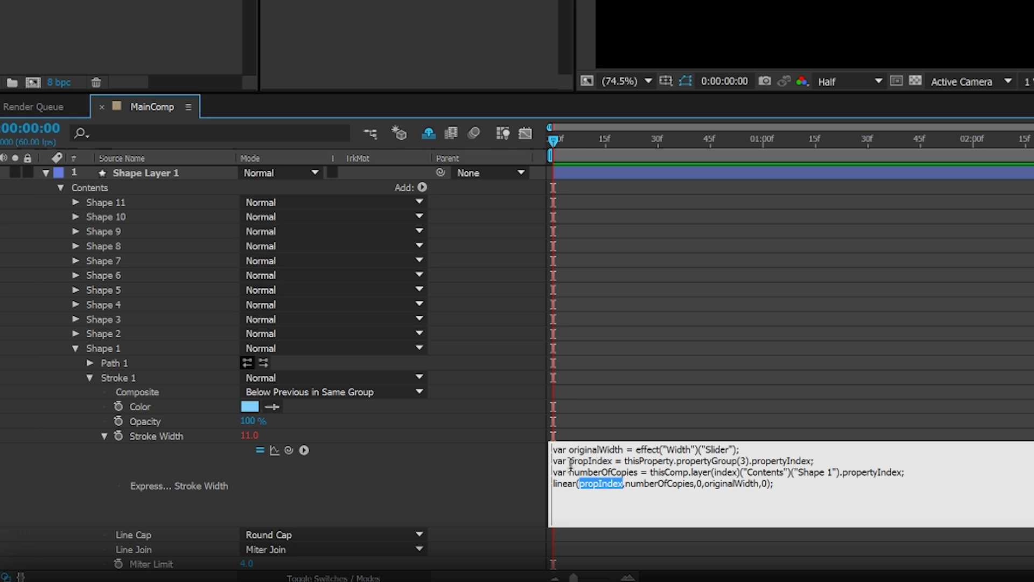
drag(569, 460, 610, 461)
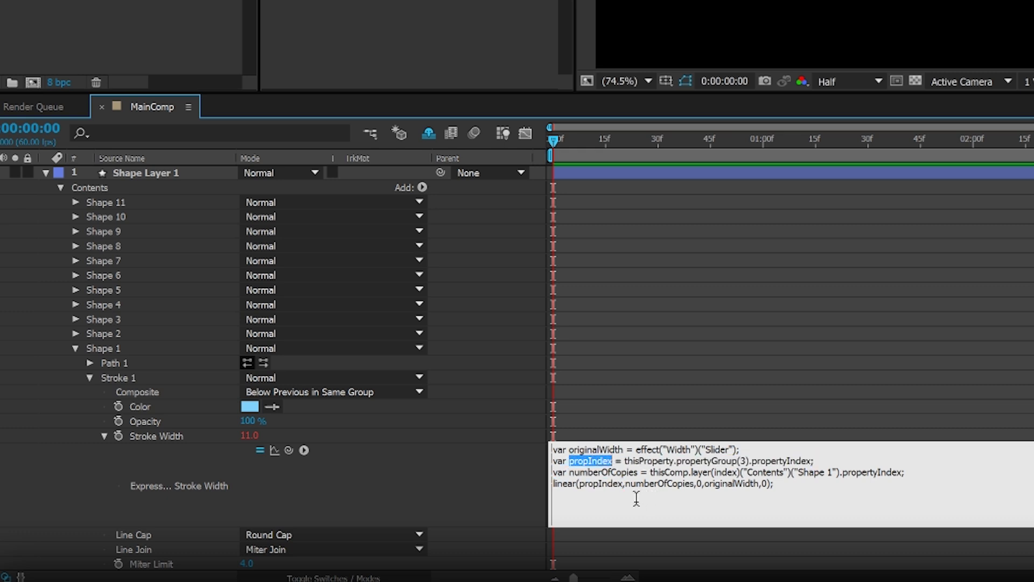
click(629, 483)
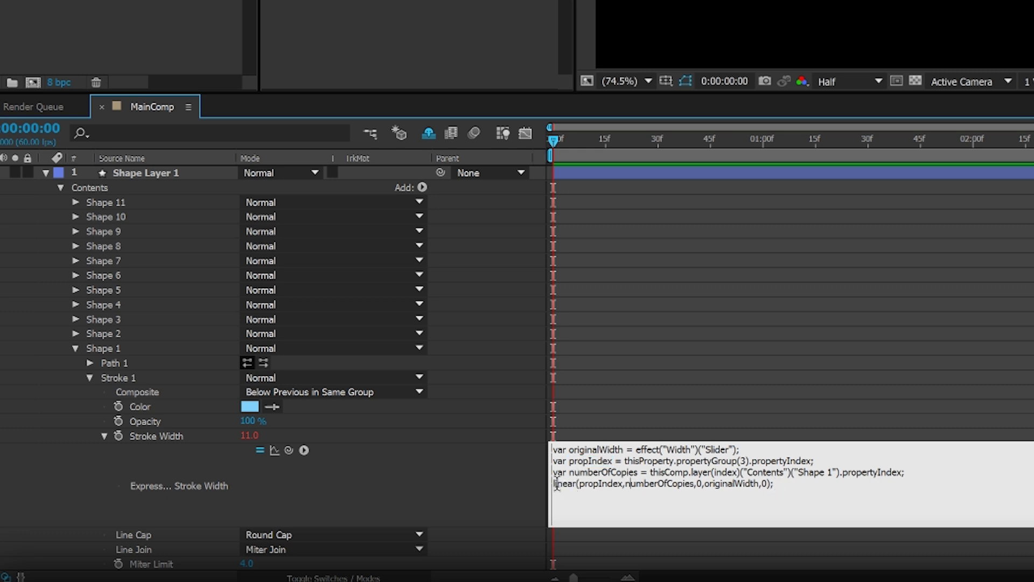
double_click(588, 483)
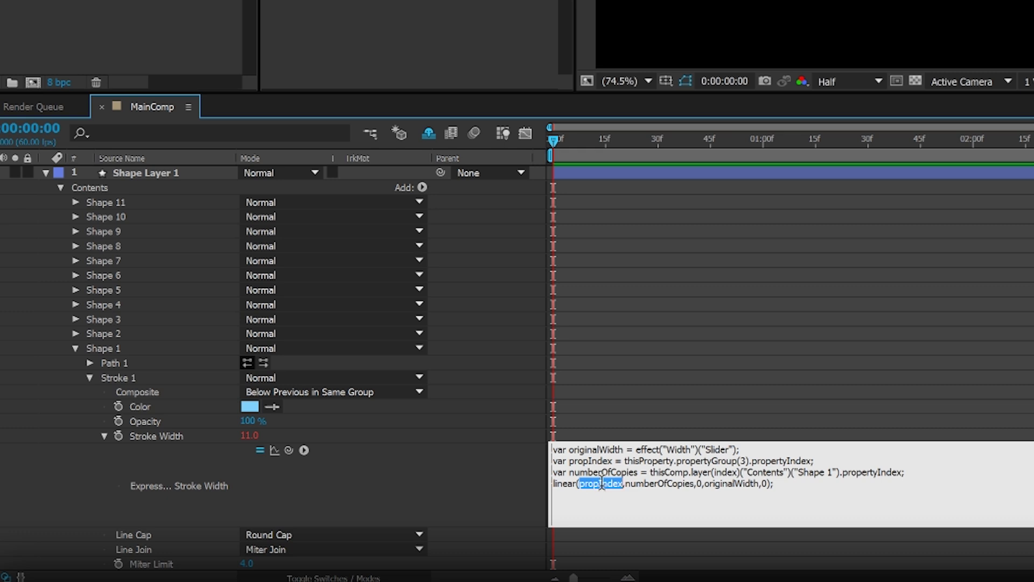
drag(626, 484, 694, 483)
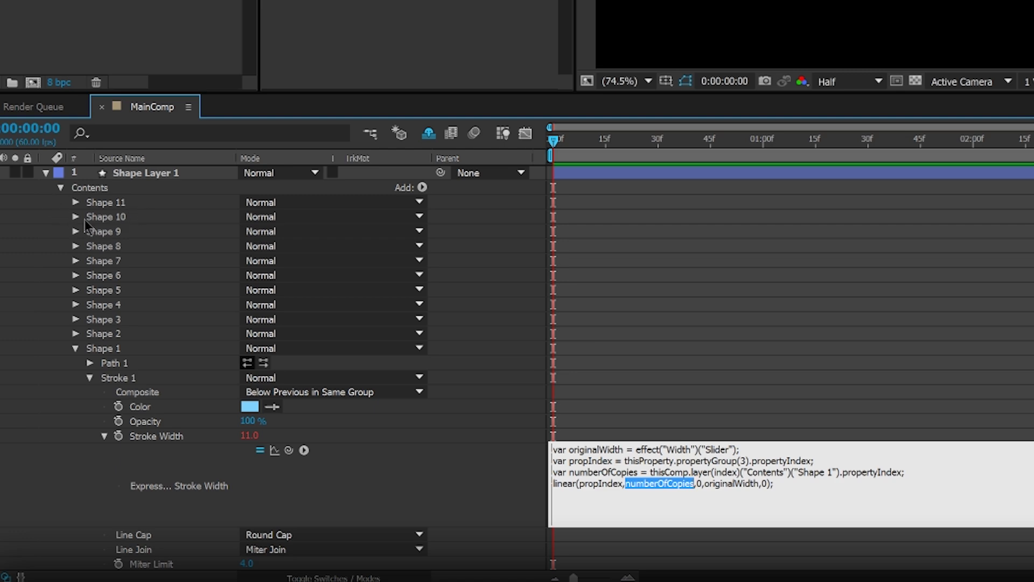
click(796, 492)
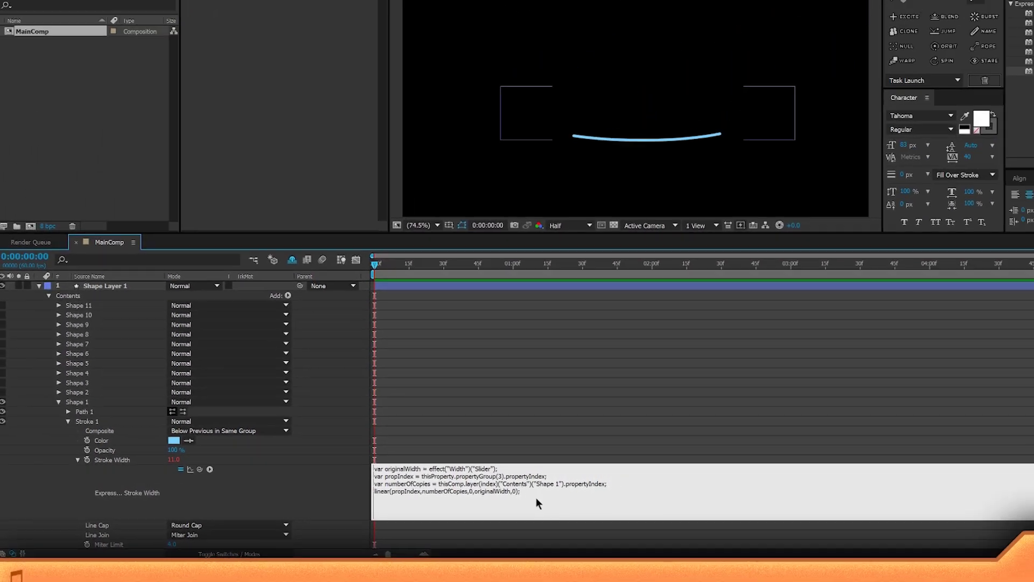
key(KP_Enter)
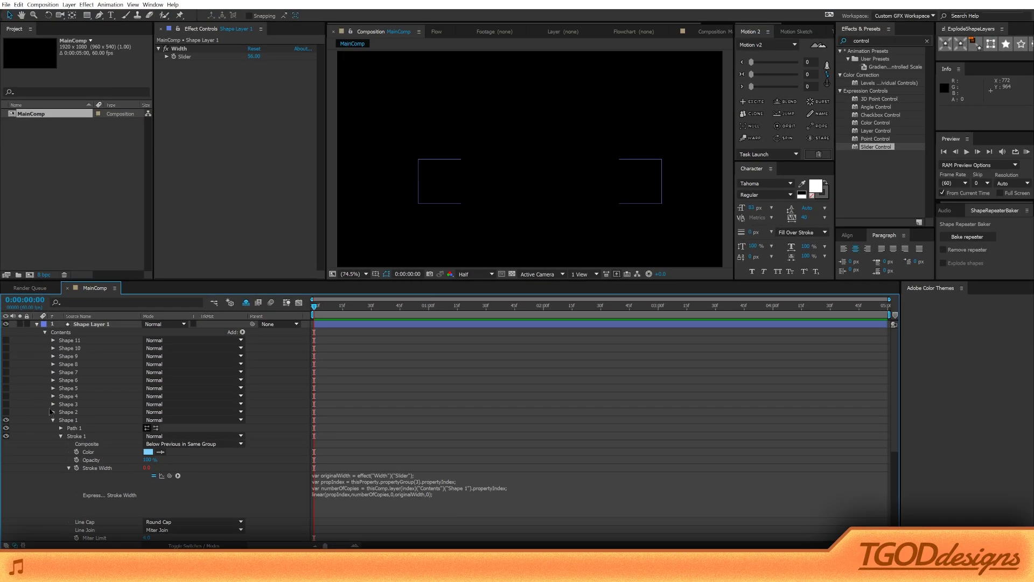
Step: Compare Shape 1 with Shape 11 in the shape layer, toggling Shape 11's visibility
click(73, 420)
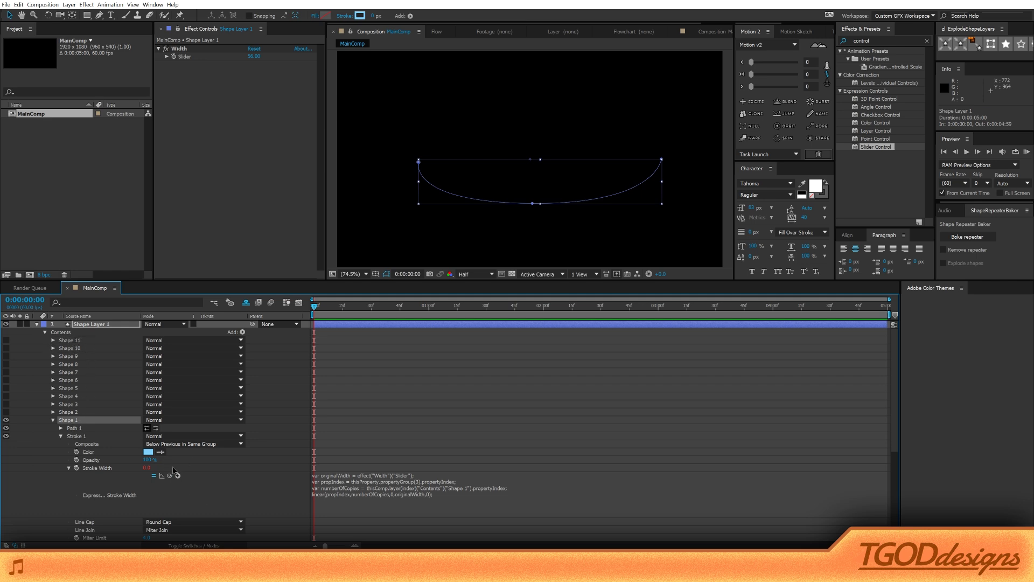
click(77, 341)
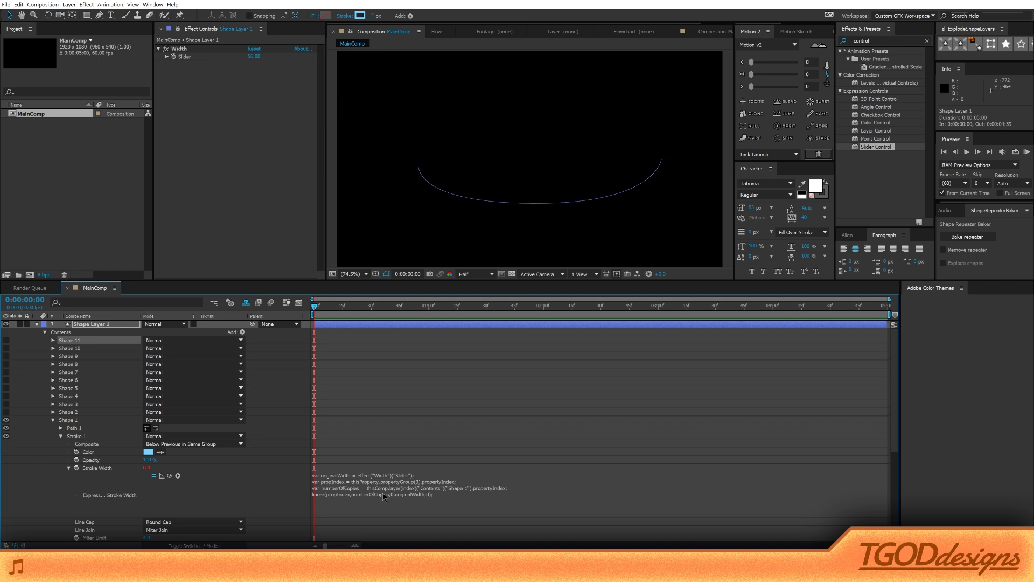
click(6, 341)
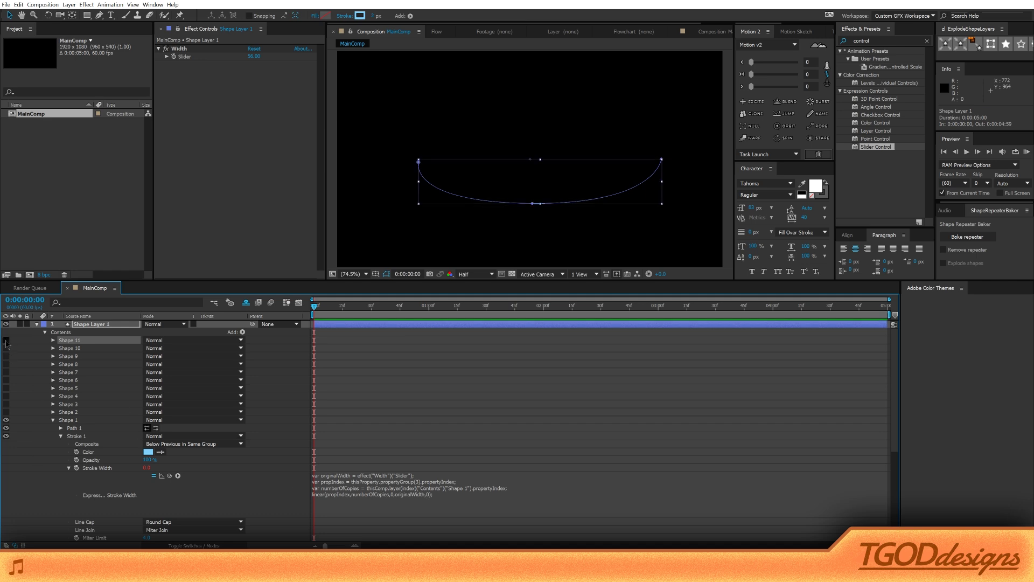
click(7, 341)
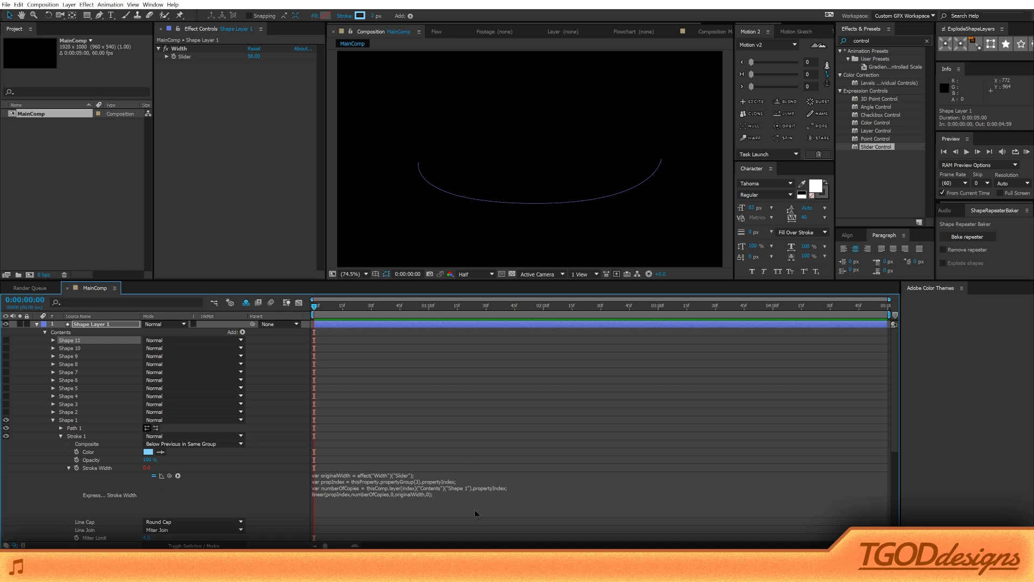
Step: Delete Shape 2 through Shape 11 from the contents of Shape Layer 1, keeping only Shape 1
click(72, 423)
click(69, 412)
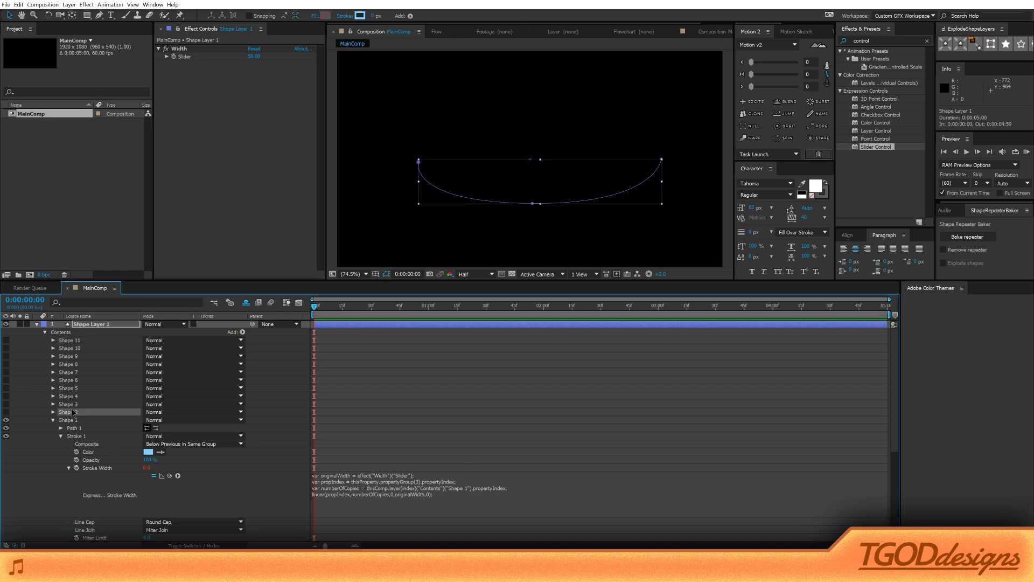
shift+click(76, 344)
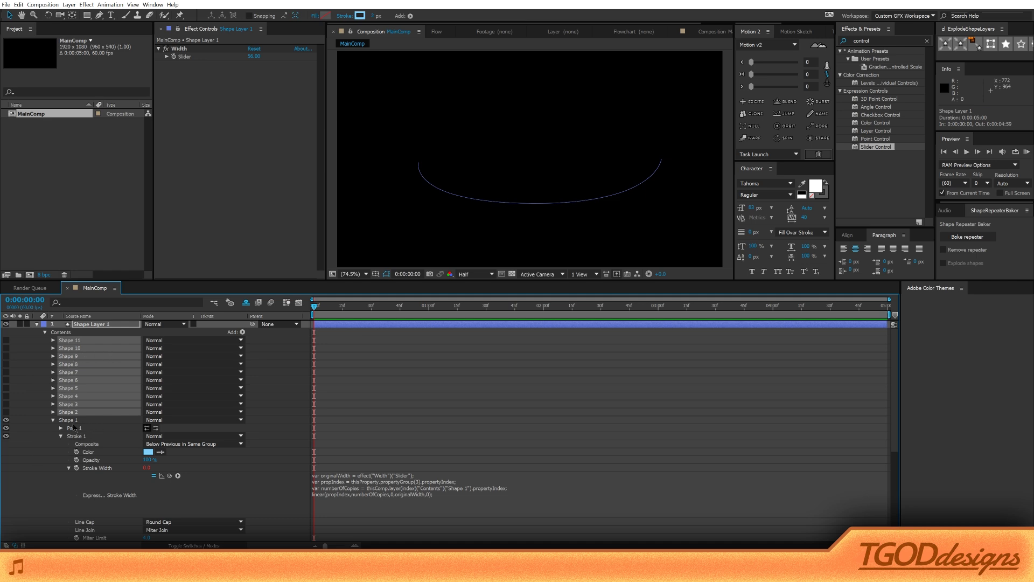
key(Delete)
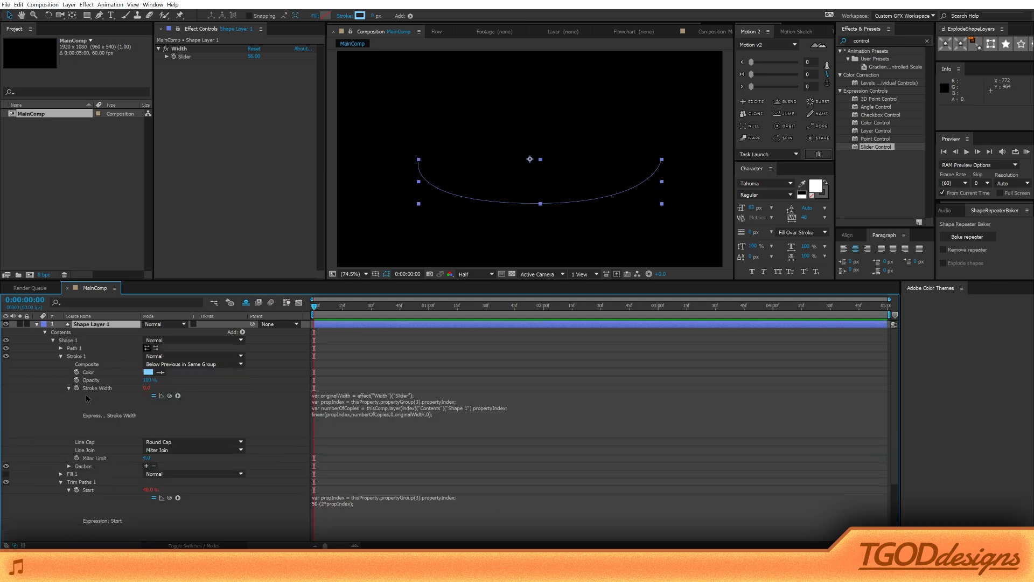
Step: Duplicate Shape 1 inside Shape Layer 1
click(64, 341)
key(ctrl+d)
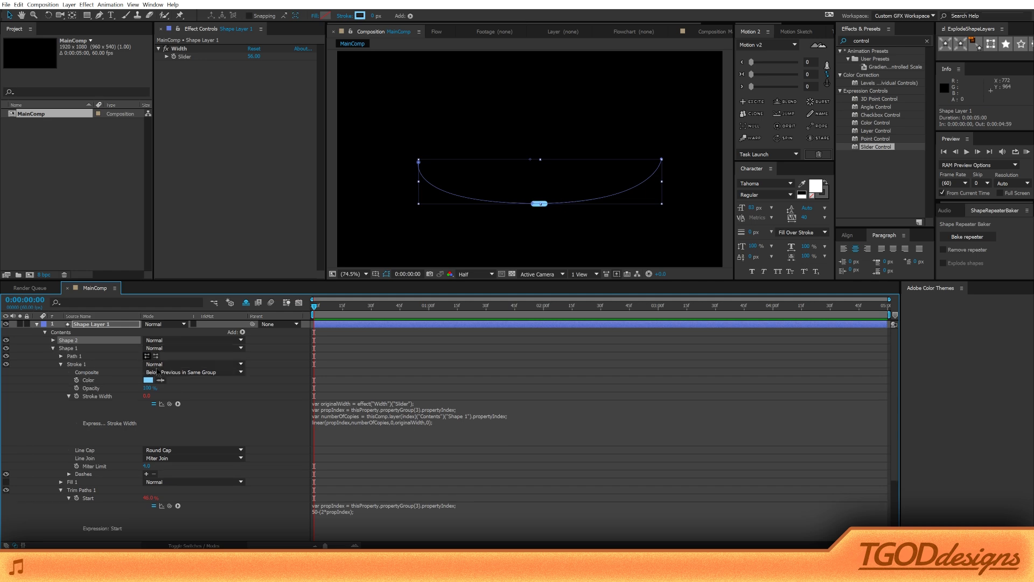
Step: Duplicate the selected shape repeatedly until Shape Layer 1 contains Shape 1 through Shape 19, and inspect the stroke up close
key(ctrl+d)
key(ctrl+d)
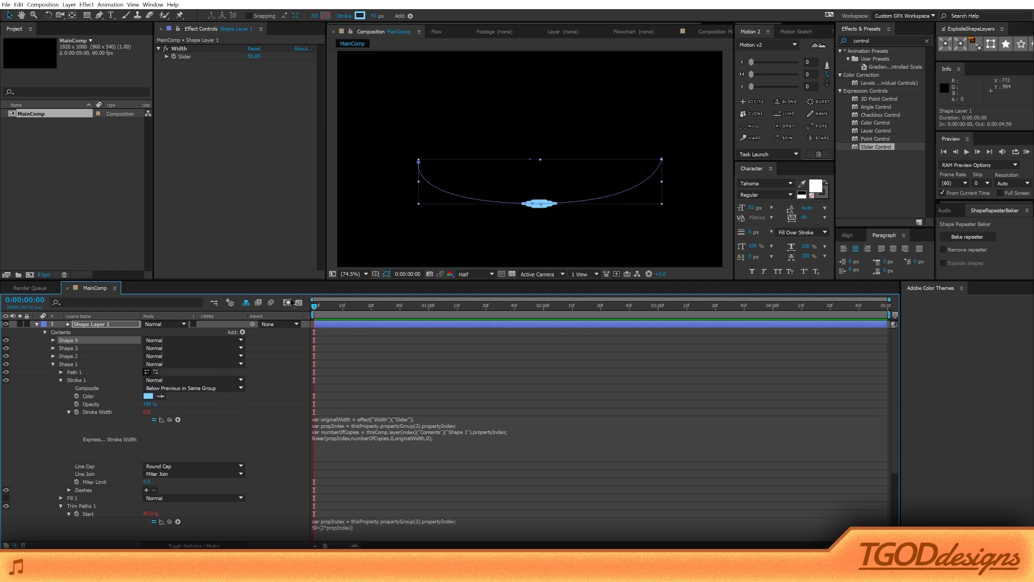
key(ctrl+d)
key(ctrl+d)
key(ctrl+d)
key(ctrl+d)
key(ctrl+d)
key(ctrl+d)
key(ctrl+d)
key(ctrl+d)
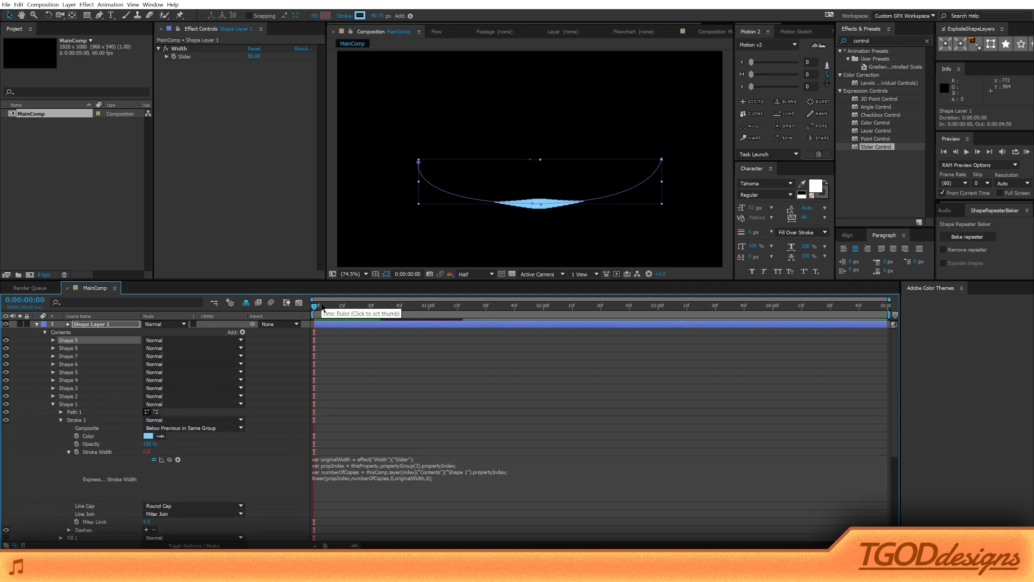
key(ctrl+d)
key(ctrl+d)
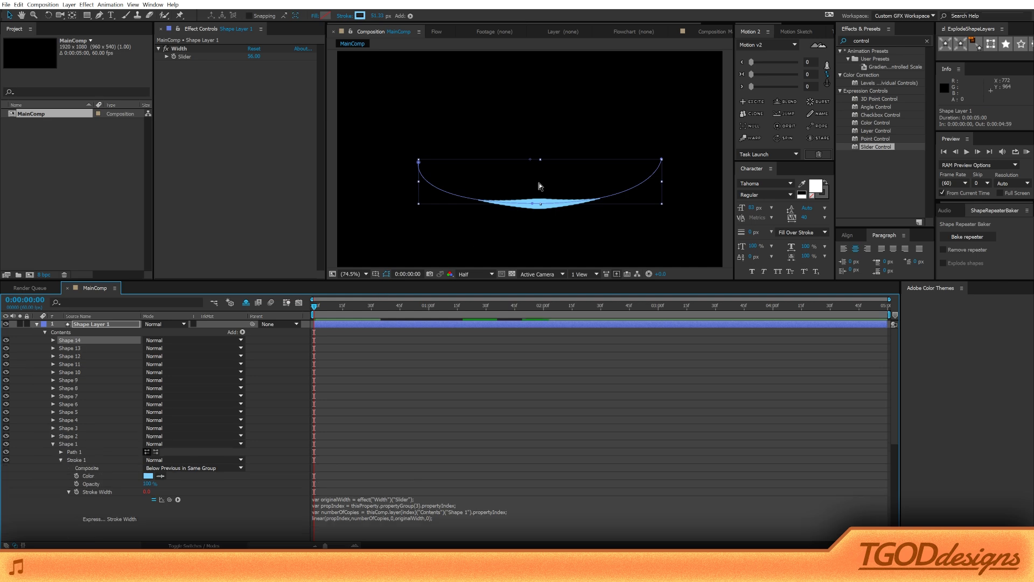
key(ctrl+d)
key(ctrl+d)
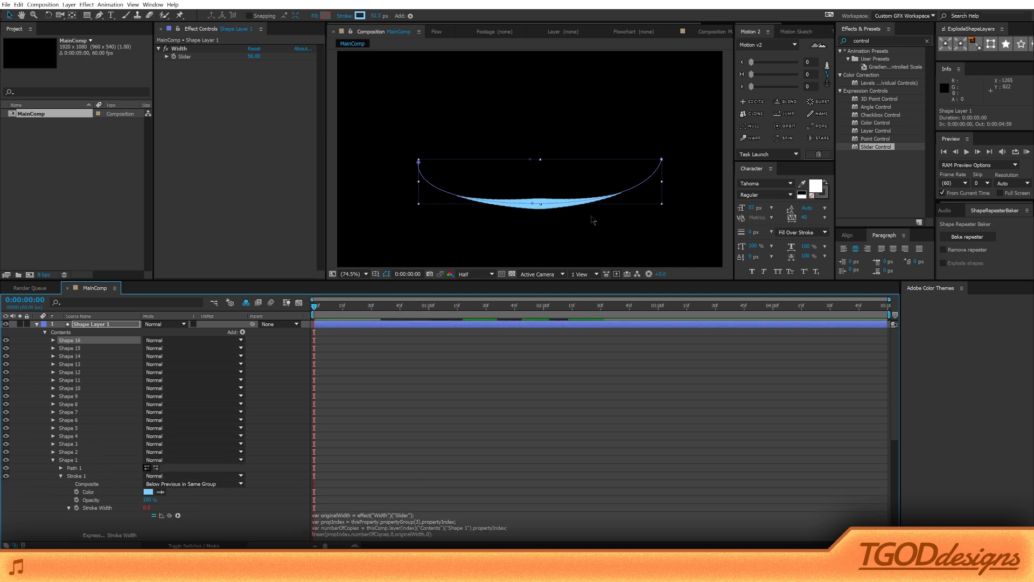
key(ctrl+d)
key(ctrl+d)
key(ctrl+d)
key(period)
key(period)
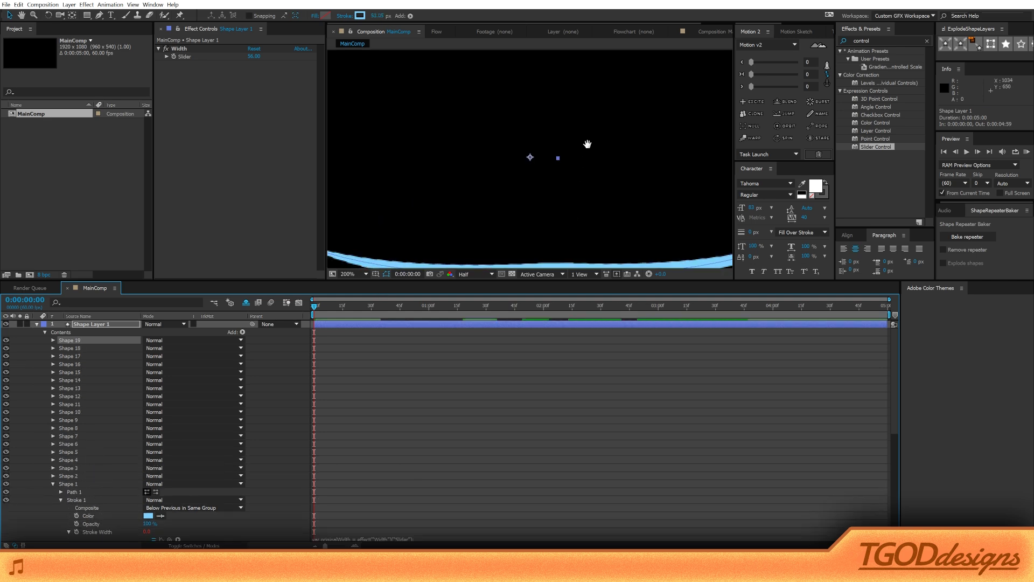
drag(585, 257, 562, 179)
key(shift+slash)
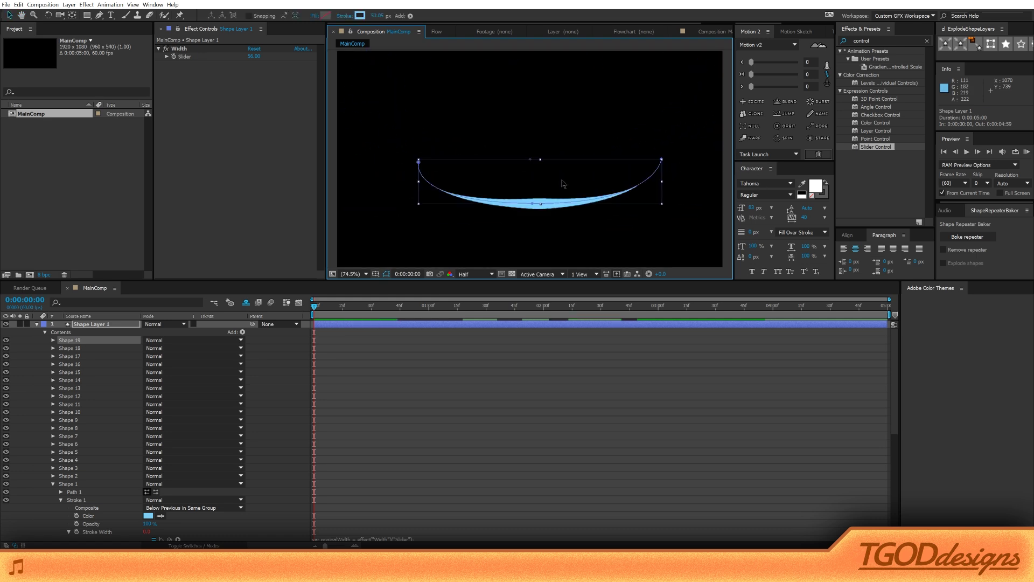
Step: Delete Shape 2 through Shape 19 from the contents of Shape Layer 1, keeping only Shape 1
click(71, 342)
scroll(367, 517, down, 3)
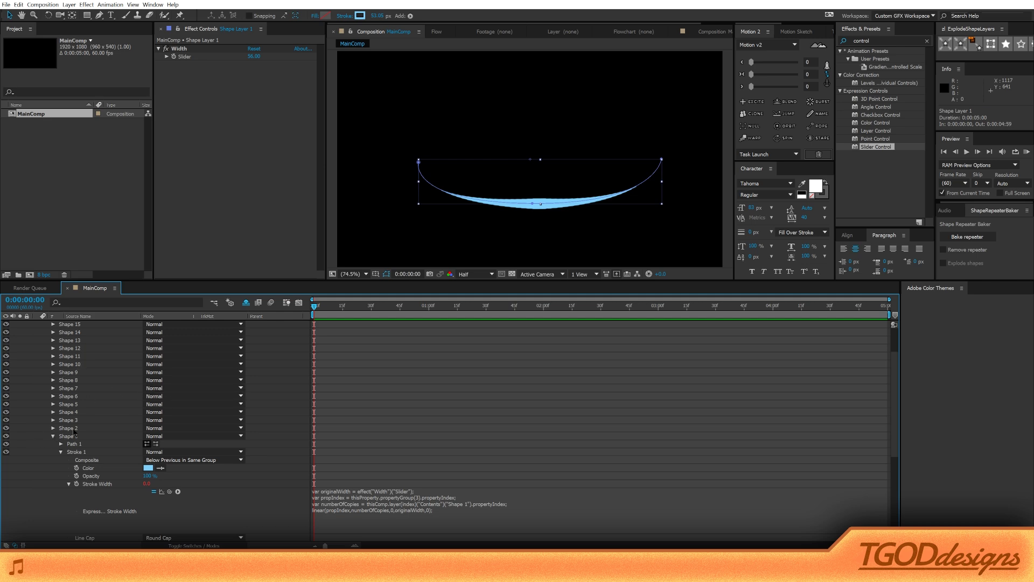
scroll(70, 366, up, 1)
scroll(74, 332, up, 1)
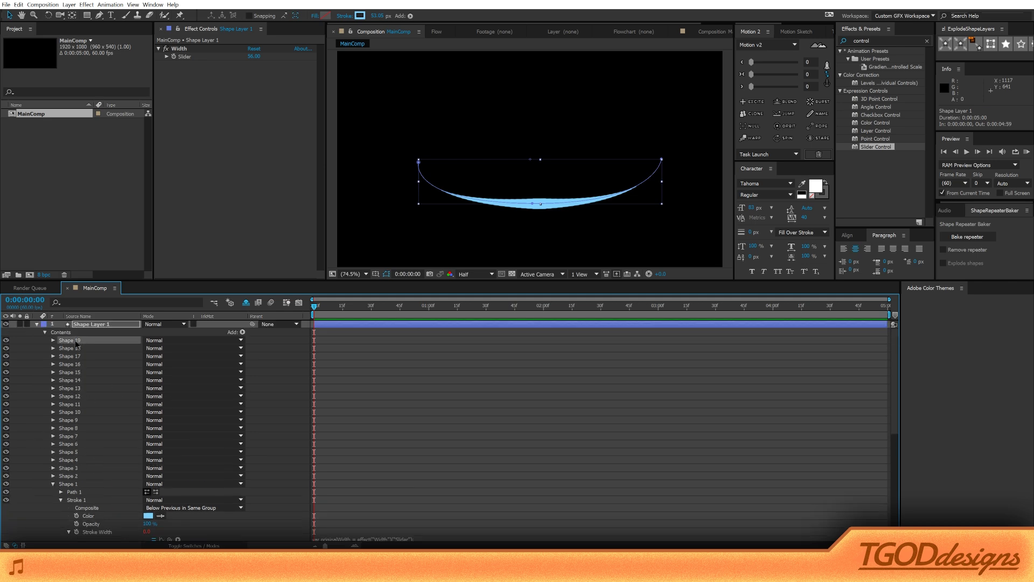
shift+click(81, 477)
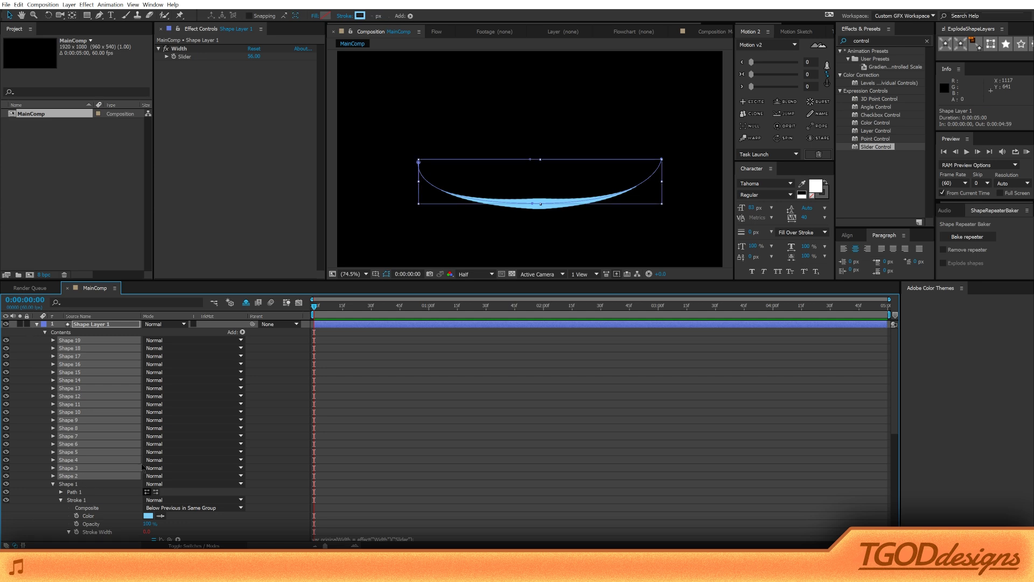
key(Delete)
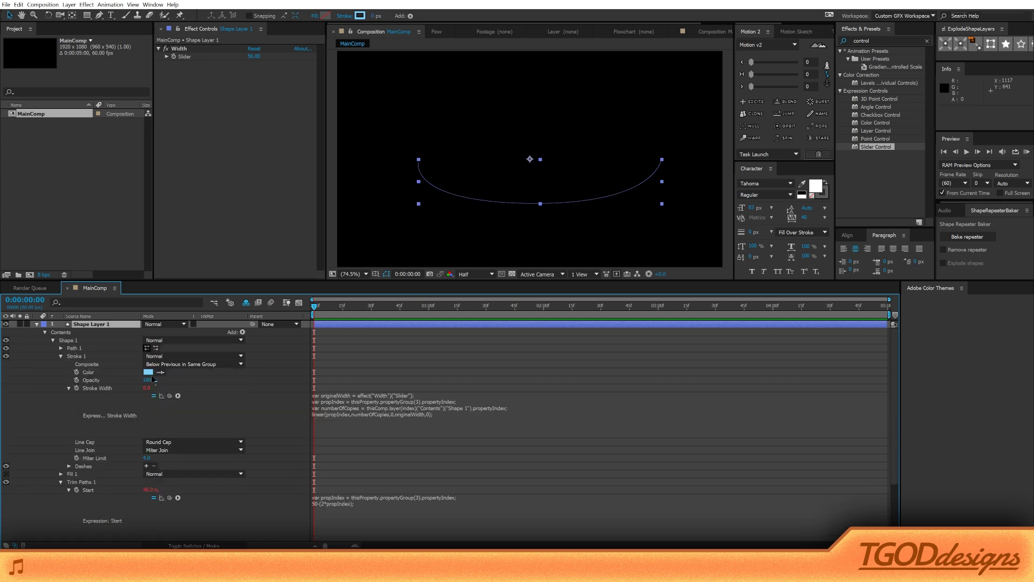
Step: Change the propIndex multiplier to 1 in both the Start and End expressions of Shape 1's Trim Paths 1
click(65, 341)
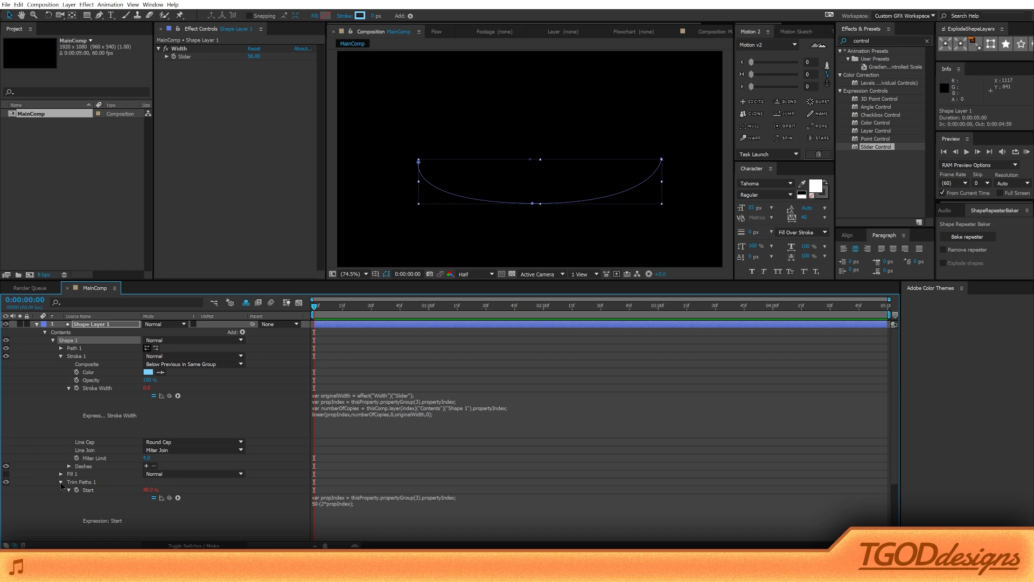
scroll(247, 484, down, 3)
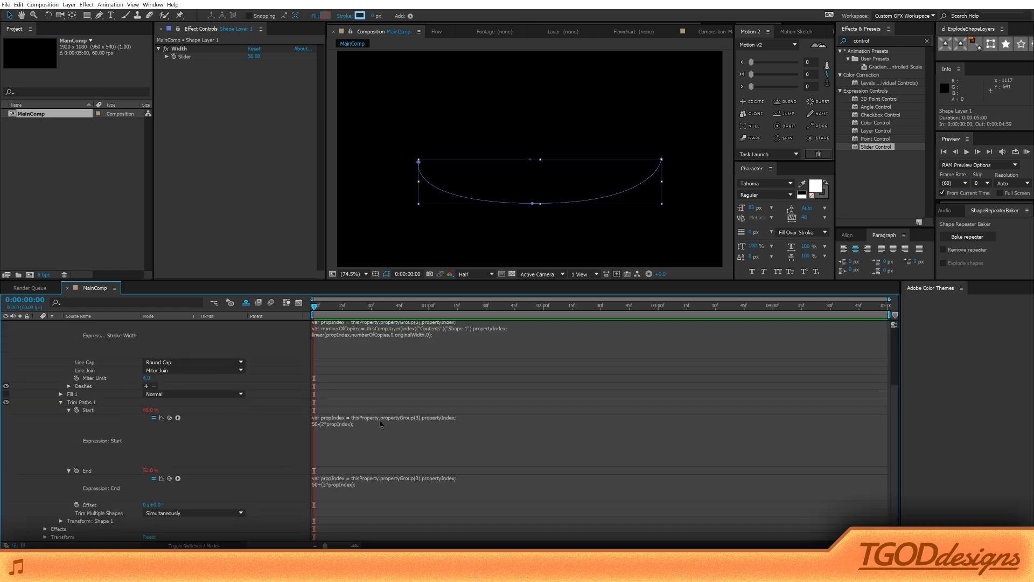
click(335, 429)
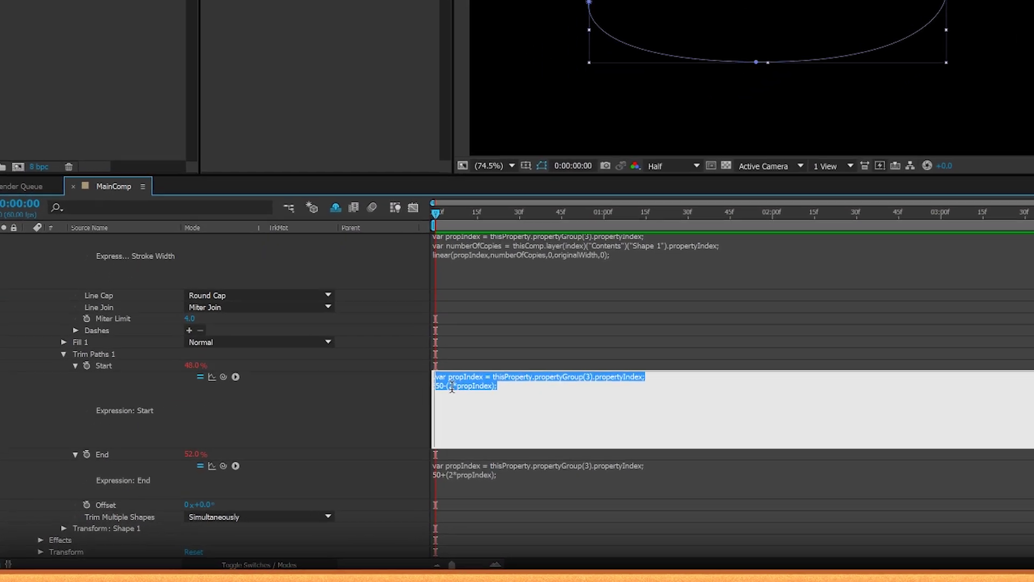
double_click(323, 424)
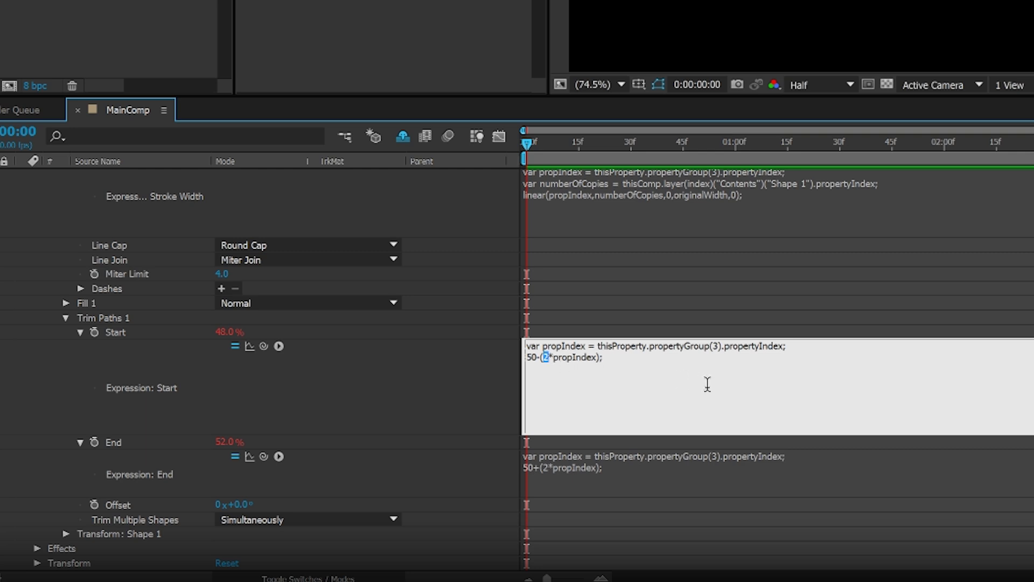
text(1)
click(555, 468)
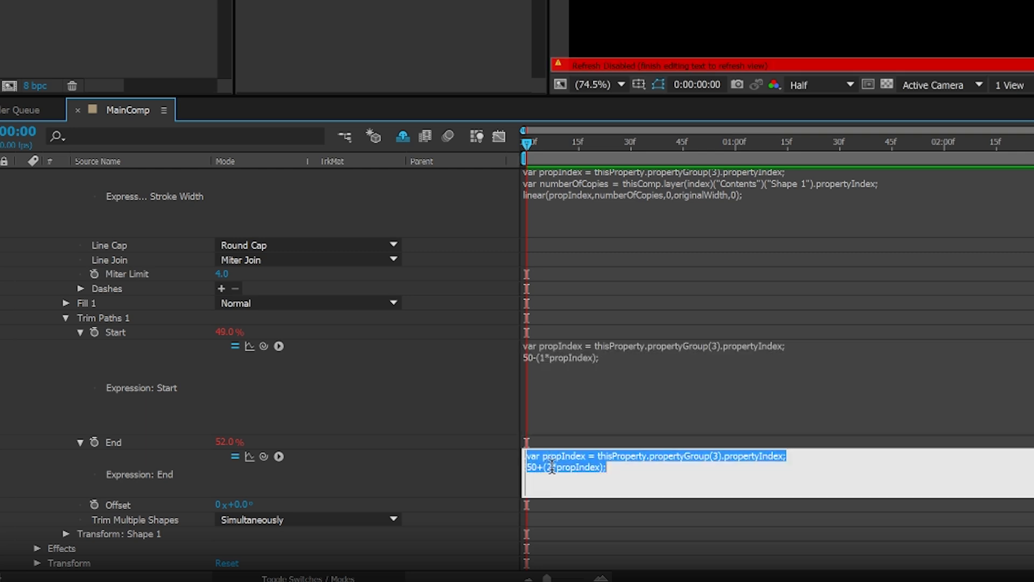
drag(552, 467, 548, 467)
text(1)
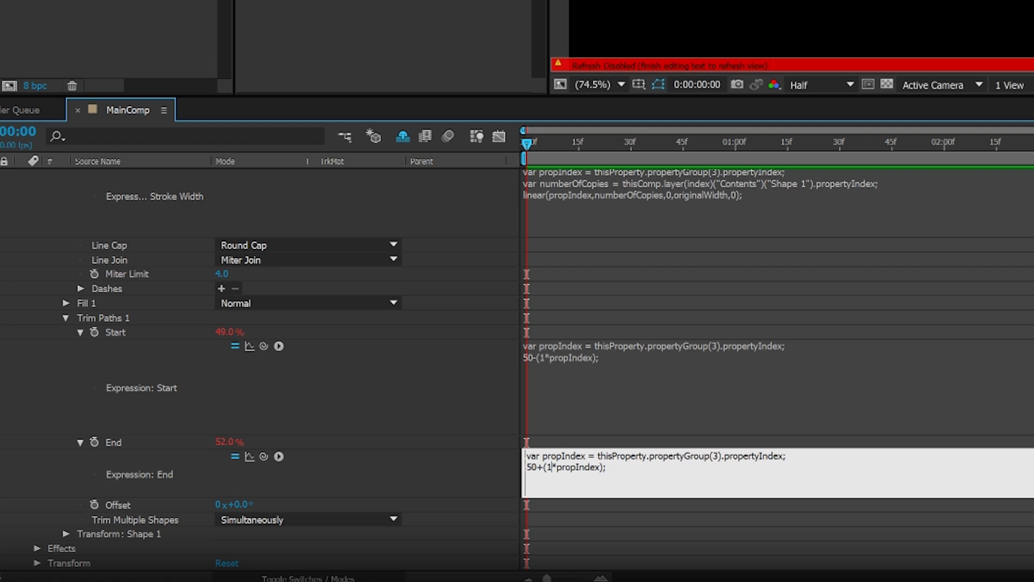
click(803, 509)
Step: Duplicate Shape 1 repeatedly until the contents of Shape Layer 1 run up to Shape 19
scroll(558, 342, up, 5)
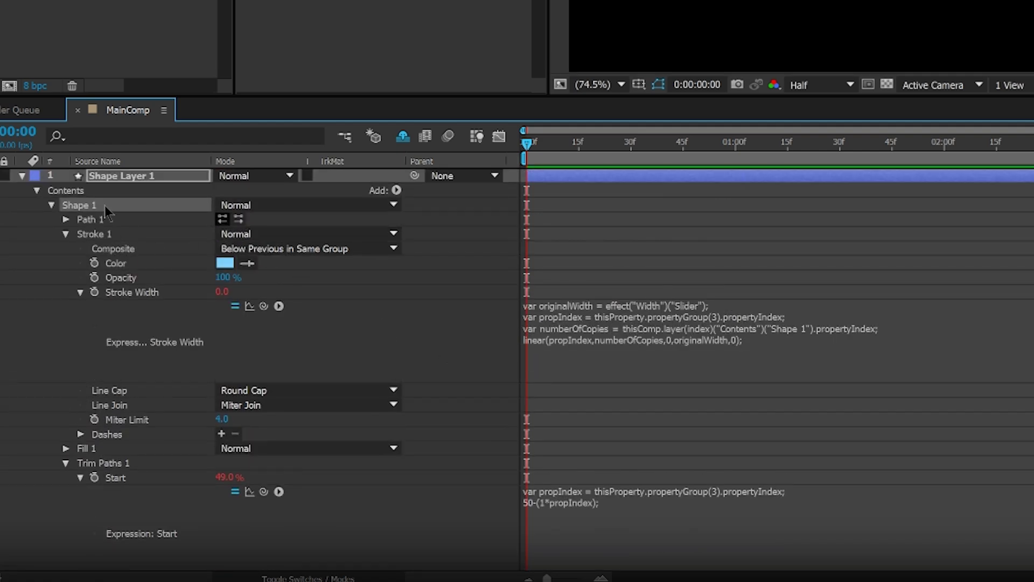
key(ctrl+d)
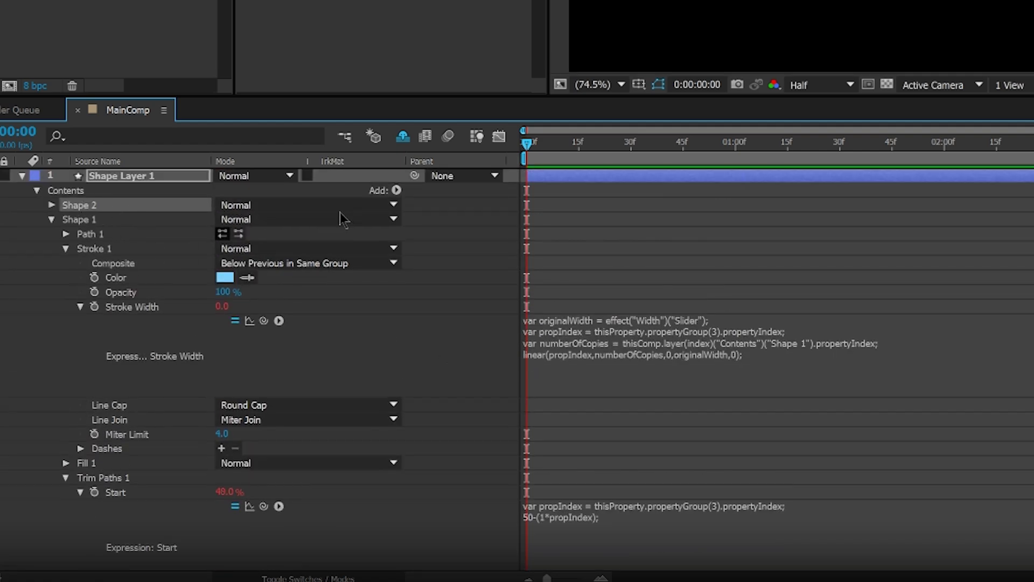
key(ctrl+d)
key(ctrl+d)
key(ctrl+d)
key(ctrl+d)
key(ctrl+d)
key(ctrl+d)
key(ctrl+d)
key(ctrl+d)
key(ctrl+d)
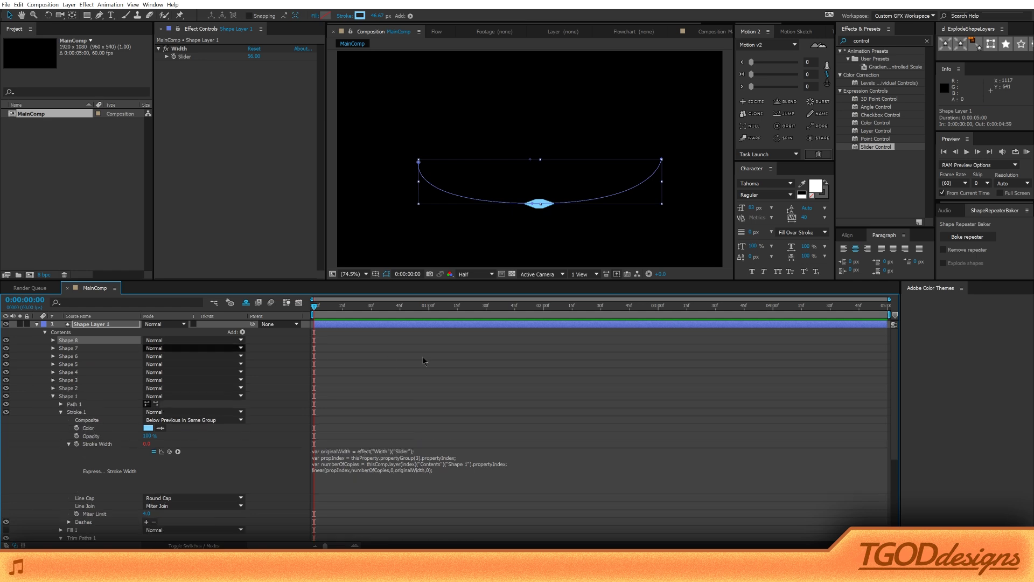
key(ctrl+d)
key(ctrl+d)
key(ctrl+d)
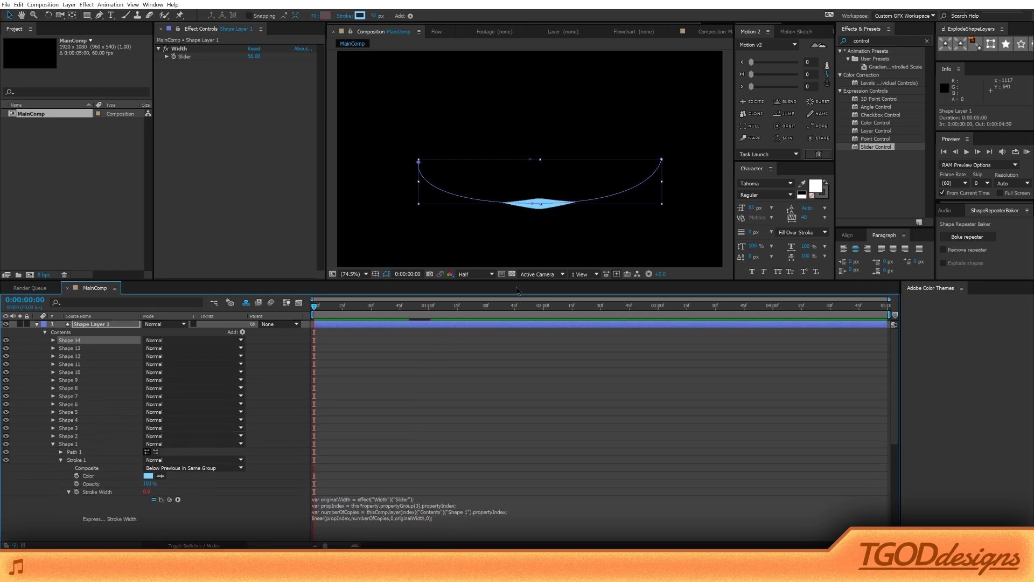
key(ctrl+d)
key(ctrl+d)
key(ctrl+d)
key(ctrl+d)
key(ctrl+d)
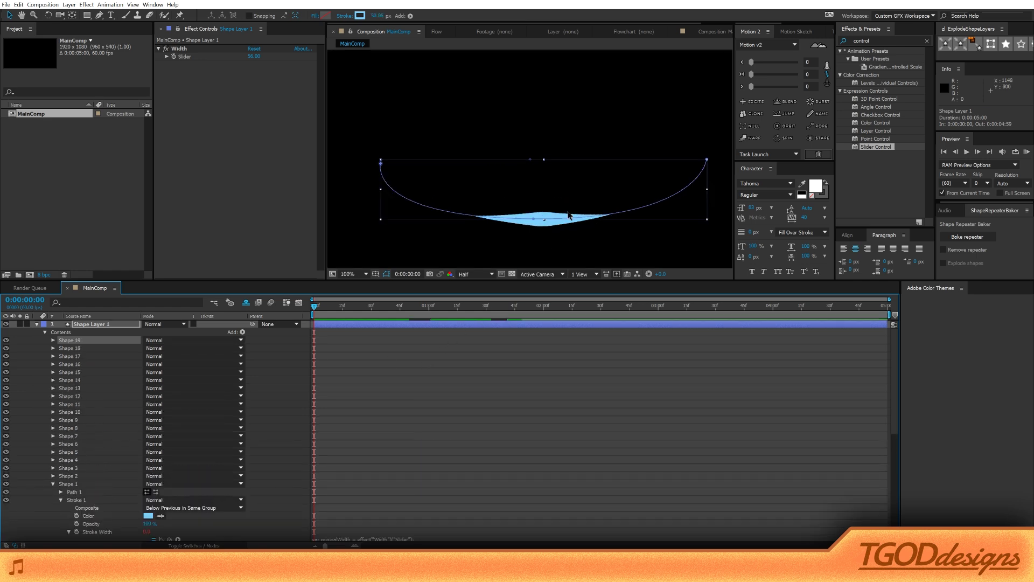
Step: Examine the edges of the tapered stroke up close in the composition, and return to the full view
key(period)
key(period)
drag(537, 212, 535, 98)
scroll(597, 190, up, 1)
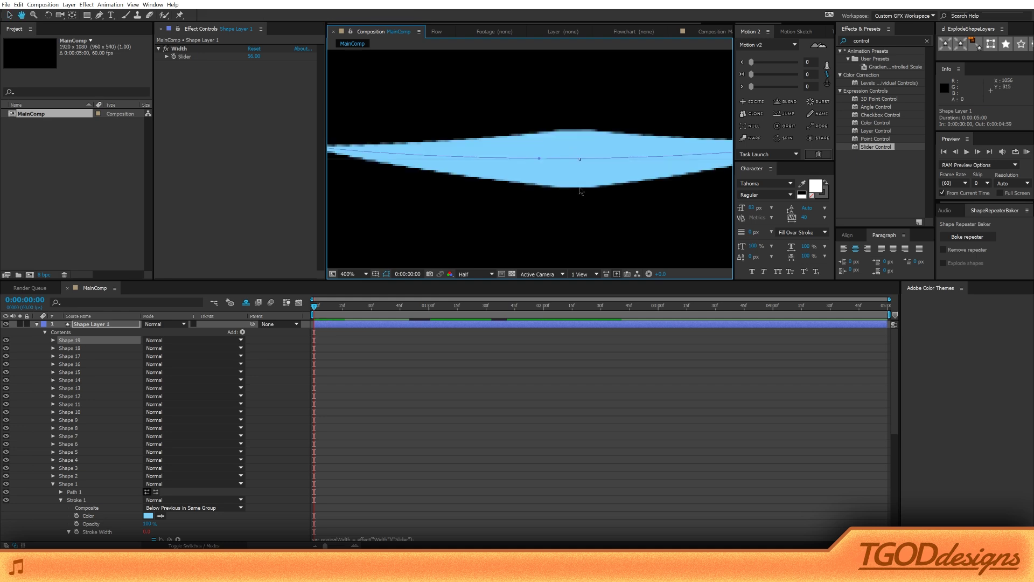
key(comma)
key(comma)
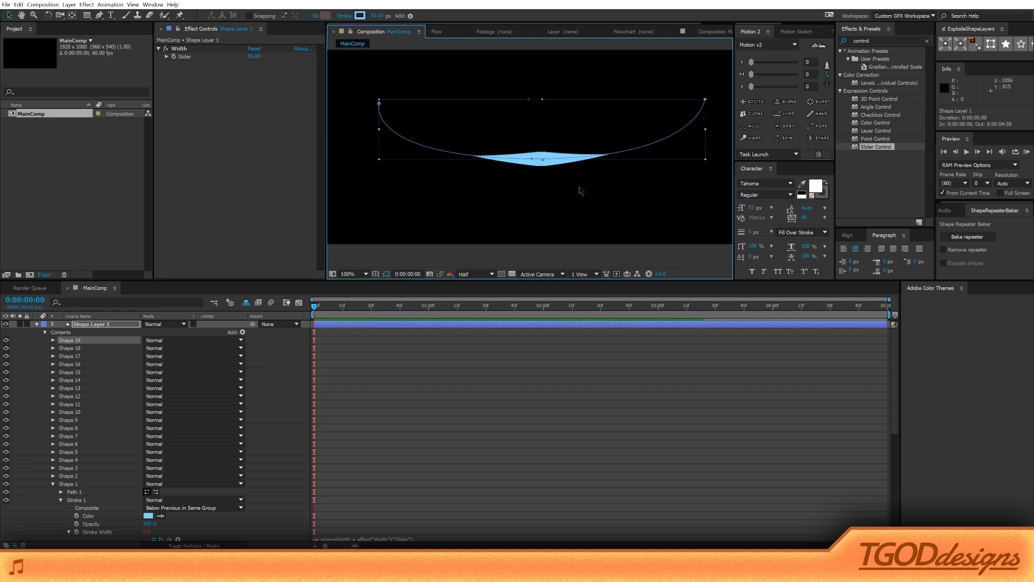
key(shift+slash)
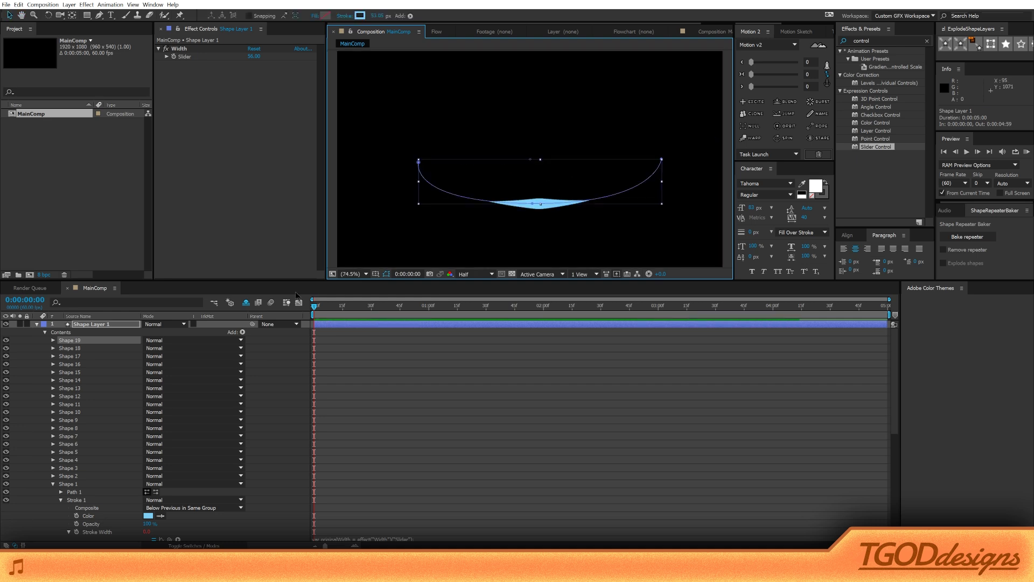
Step: Remove the duplicates Shape 2 through Shape 19 from Shape Layer 1, leaving only Shape 1
click(78, 341)
shift+click(75, 477)
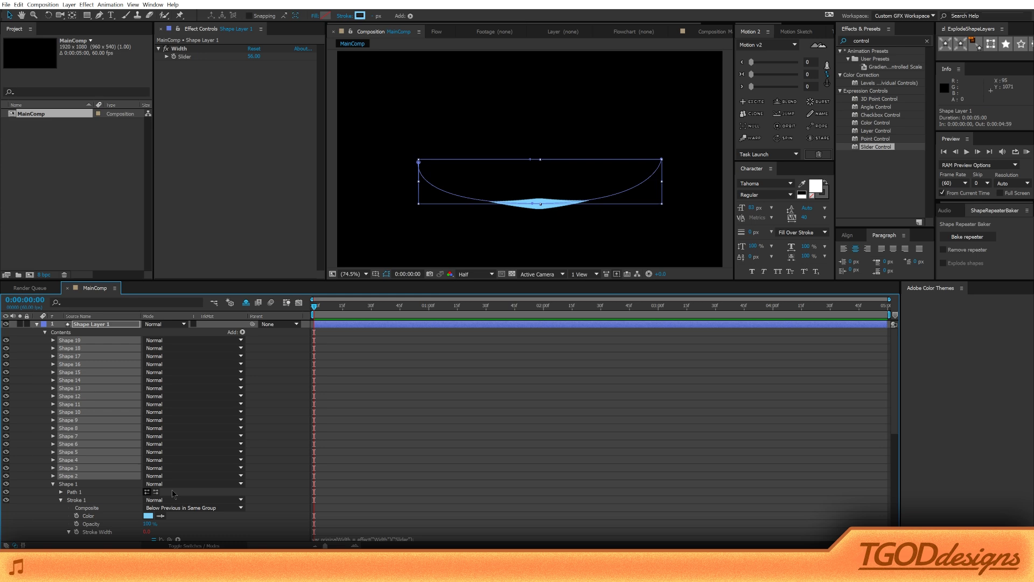
key(Delete)
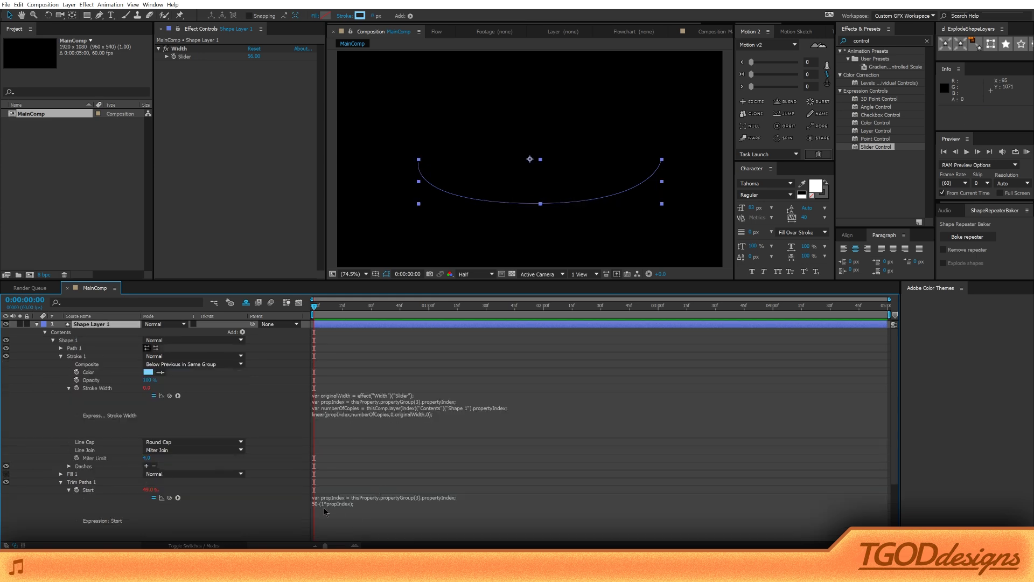
Step: Set the propIndex multiplier to 0.5 in both the Start and End expressions of Shape 1's Trim Paths 1
click(325, 511)
click(324, 503)
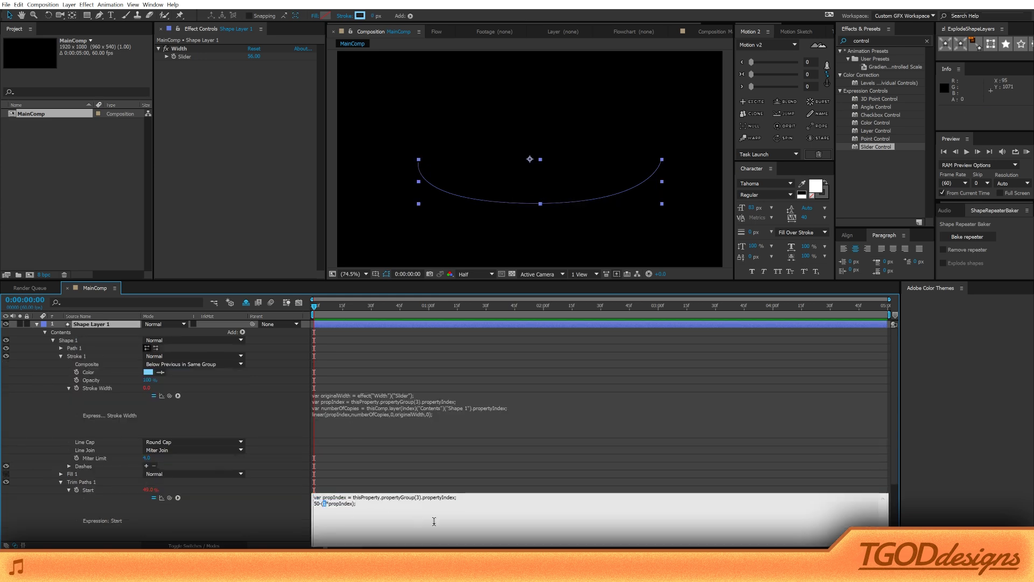
text(0.5)
key(KP_Enter)
scroll(365, 510, down, 2)
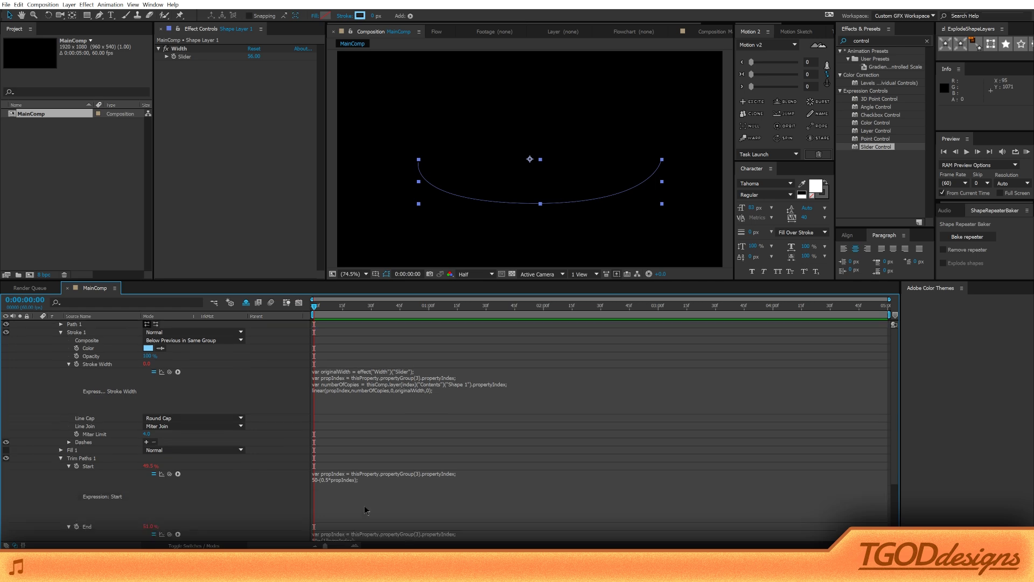
scroll(365, 511, down, 5)
click(328, 483)
click(328, 484)
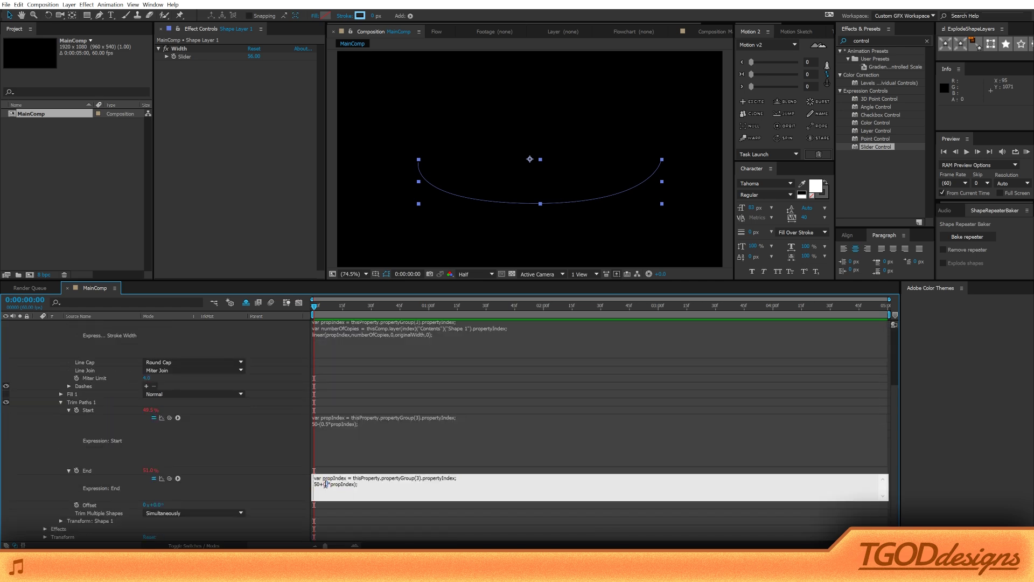
text(0.5)
key(KP_Enter)
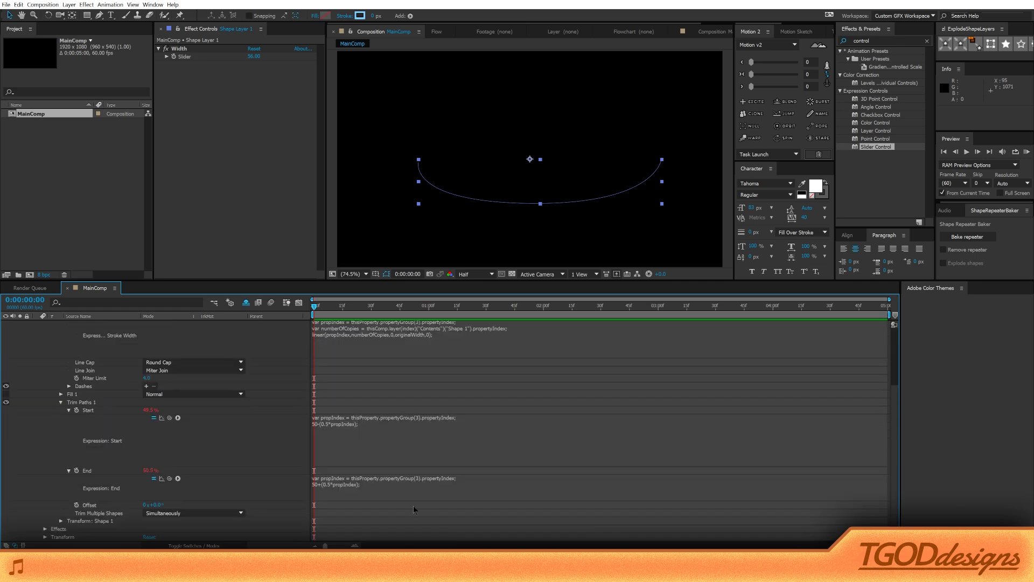
Step: Add a second Slider Control effect to Shape Layer 1 below Width and rename it Step Resolution
drag(873, 148, 215, 64)
click(250, 73)
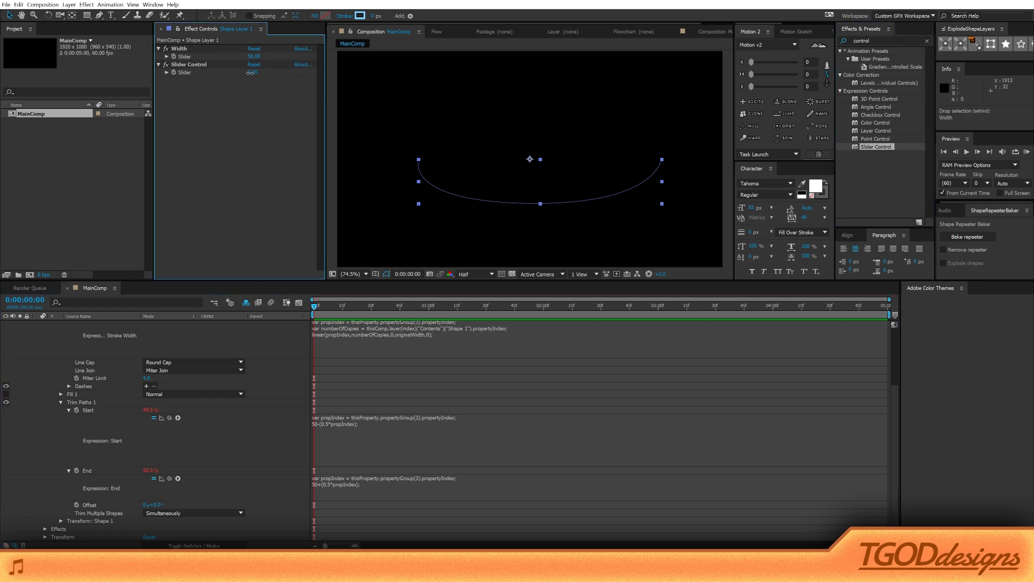
key(Return)
click(183, 67)
key(Return)
text(Step Reso)
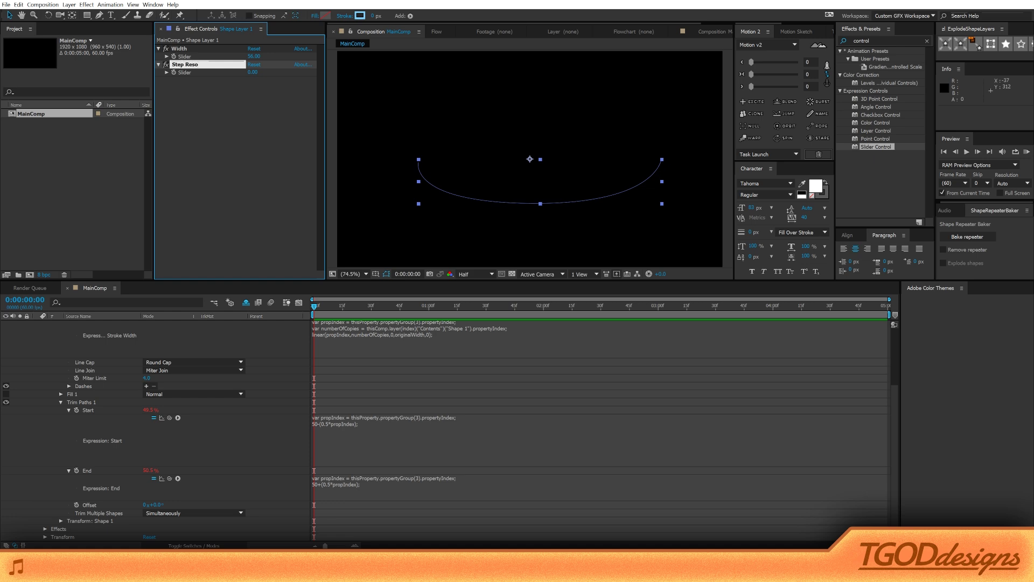
text(lution)
key(Return)
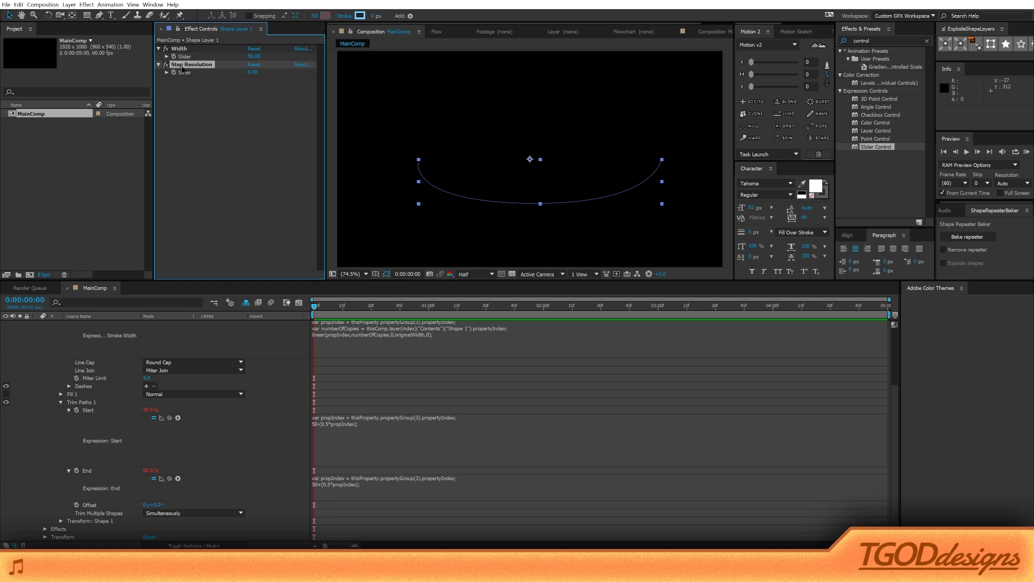
Step: Set the Step Resolution slider to 0.5
click(253, 73)
text(0.5)
key(Return)
Step: Replace the 0.5 multiplier in the Trim Paths 1 Start expression with a link to the Step Resolution slider
click(336, 422)
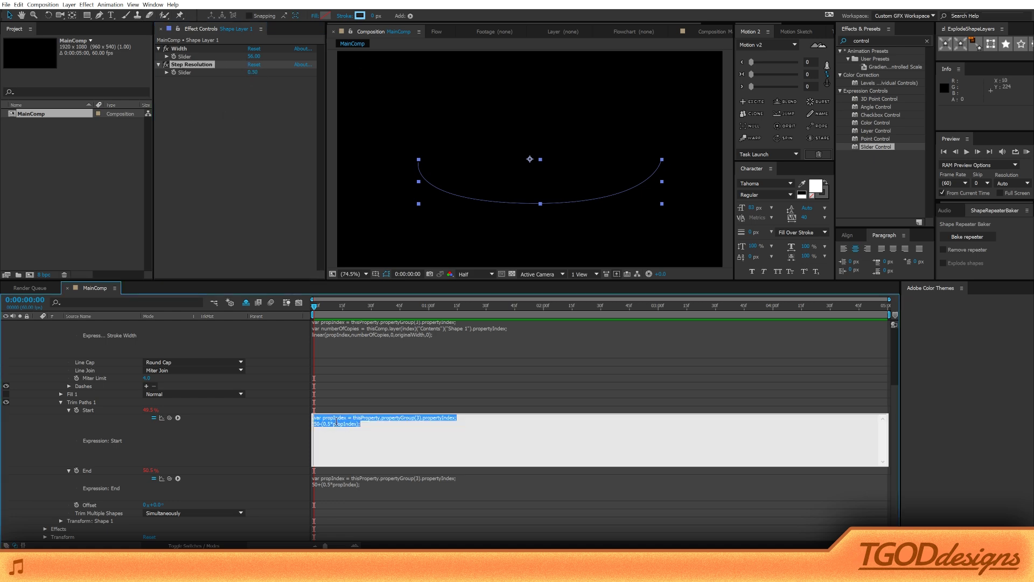
double_click(326, 424)
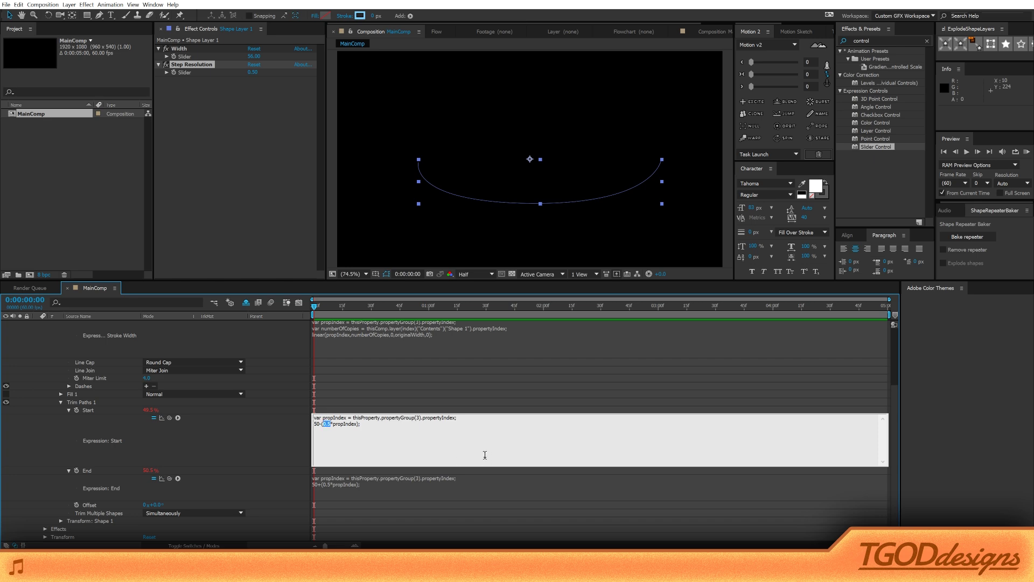
key(BackSpace)
drag(170, 417, 185, 72)
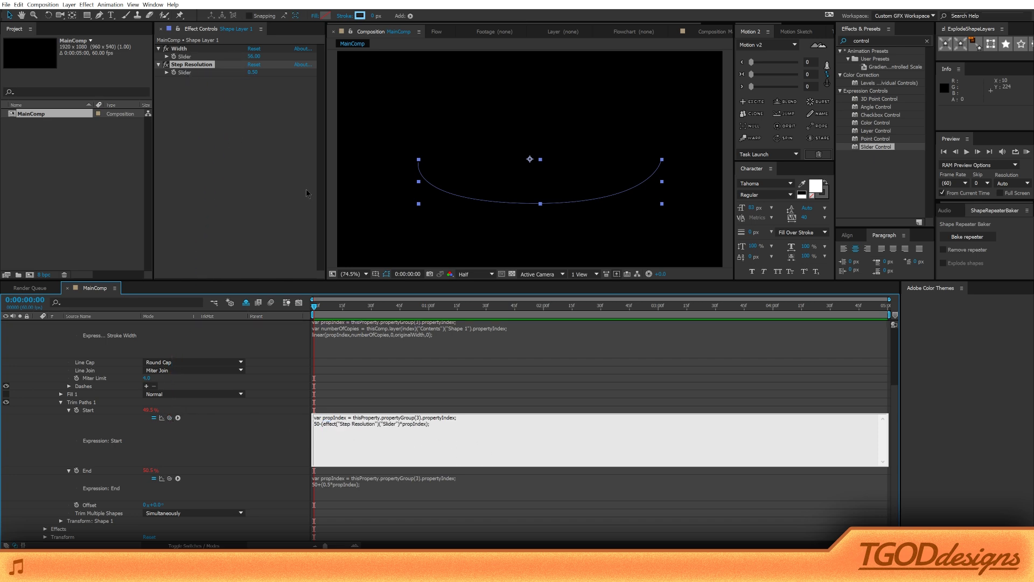
click(432, 315)
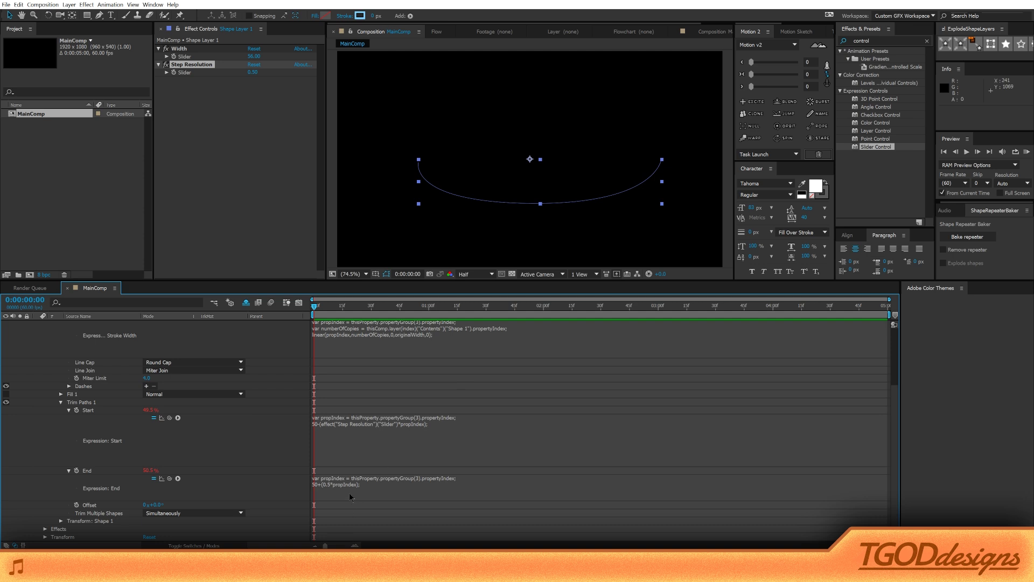
Step: Replace the 0.5 multiplier in the Trim Paths 1 End expression with a link to the Step Resolution slider
click(327, 484)
double_click(328, 484)
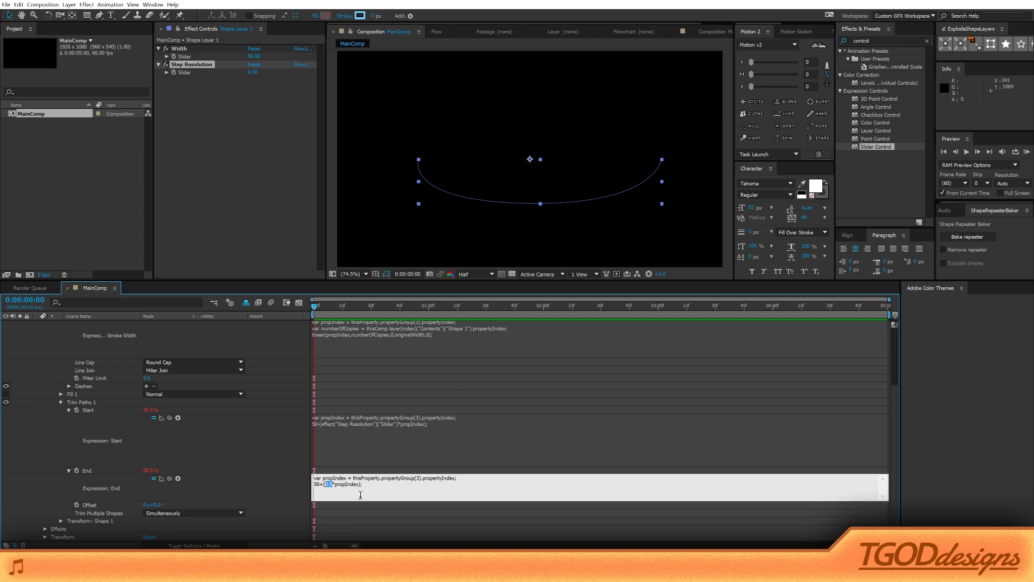
key(BackSpace)
drag(169, 478, 183, 72)
click(247, 91)
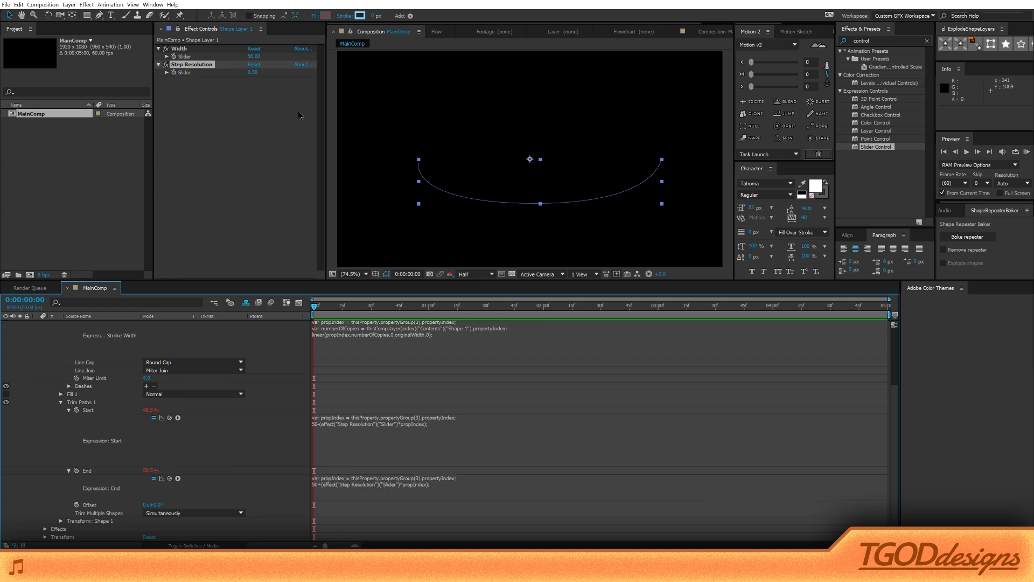
Step: Duplicate Shape 1 repeatedly in Shape Layer 1 until the copies reach Shape 32
scroll(162, 365, up, 5)
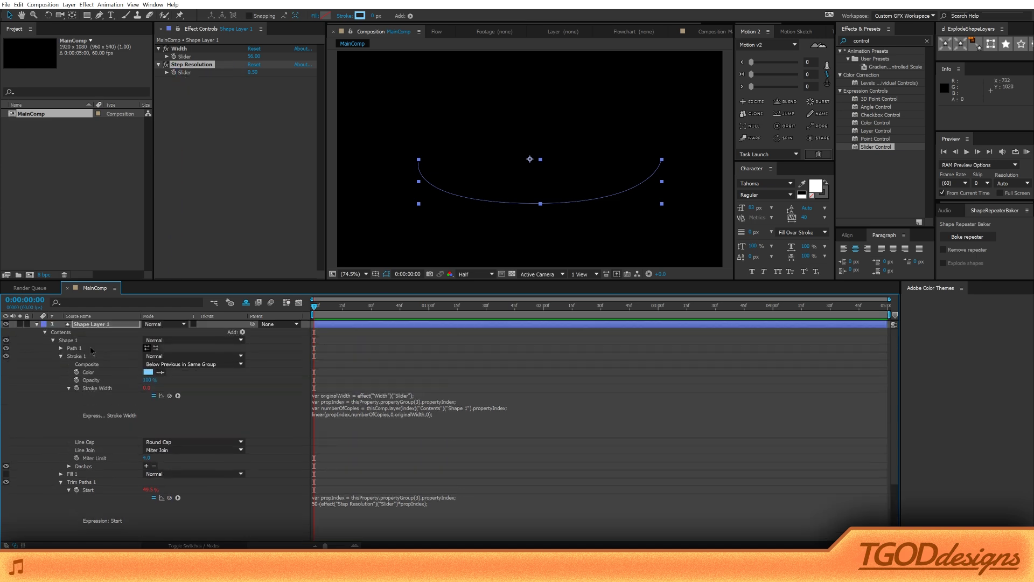
click(69, 341)
key(ctrl+d)
key(ctrl+d)
key(ctrl+d)
key(ctrl+d)
key(ctrl+d)
key(ctrl+d)
key(ctrl+d)
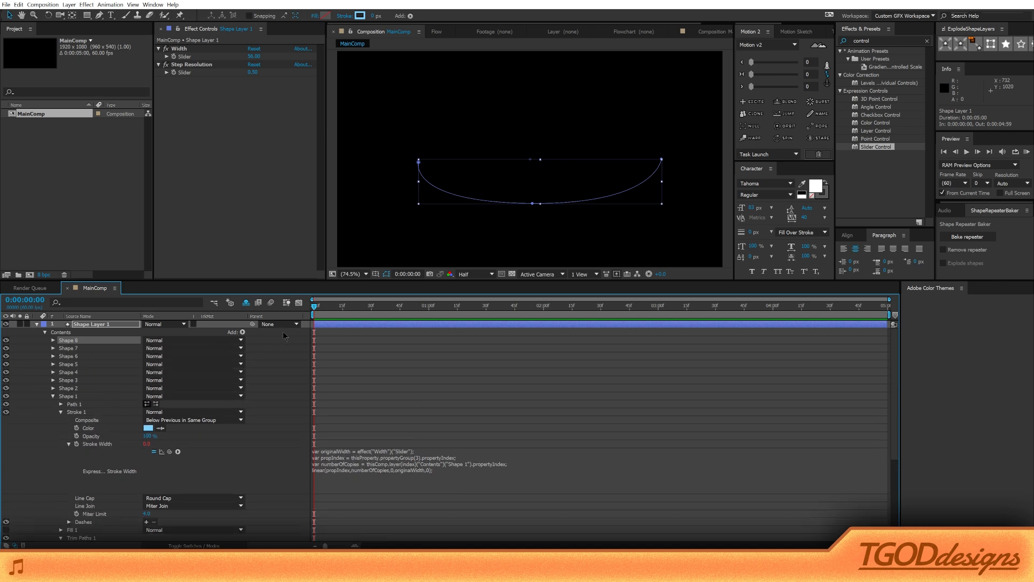
key(ctrl+d)
key(ctrl+d)
key(ctrl+d)
key(ctrl+d)
key(ctrl+d)
key(ctrl+d)
key(ctrl+d)
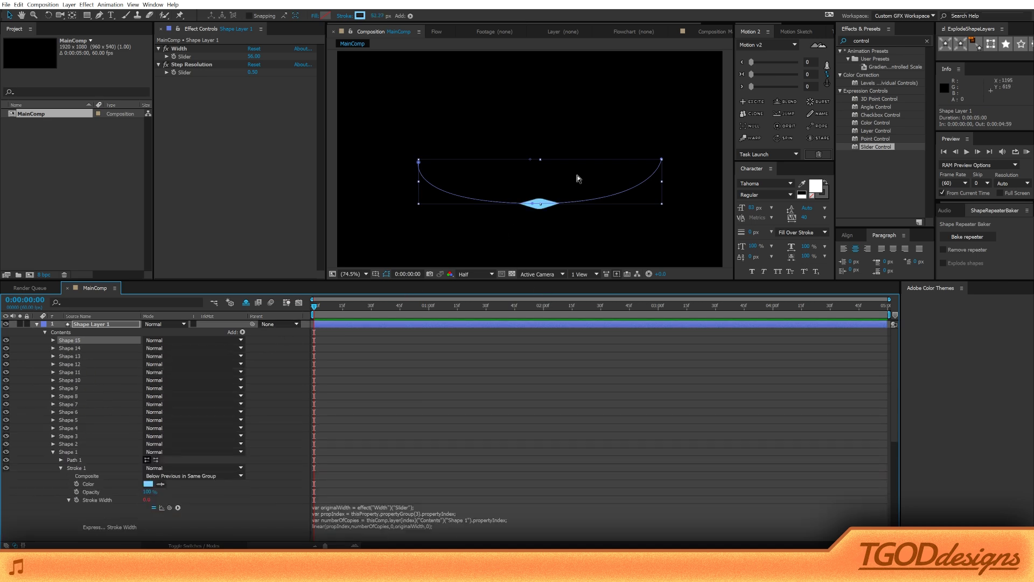
key(ctrl+d)
key(ctrl+d)
key(ctrl+d)
key(ctrl+d)
key(ctrl+d)
key(ctrl+d)
key(ctrl+d)
key(ctrl+d)
key(ctrl+d)
key(ctrl+d)
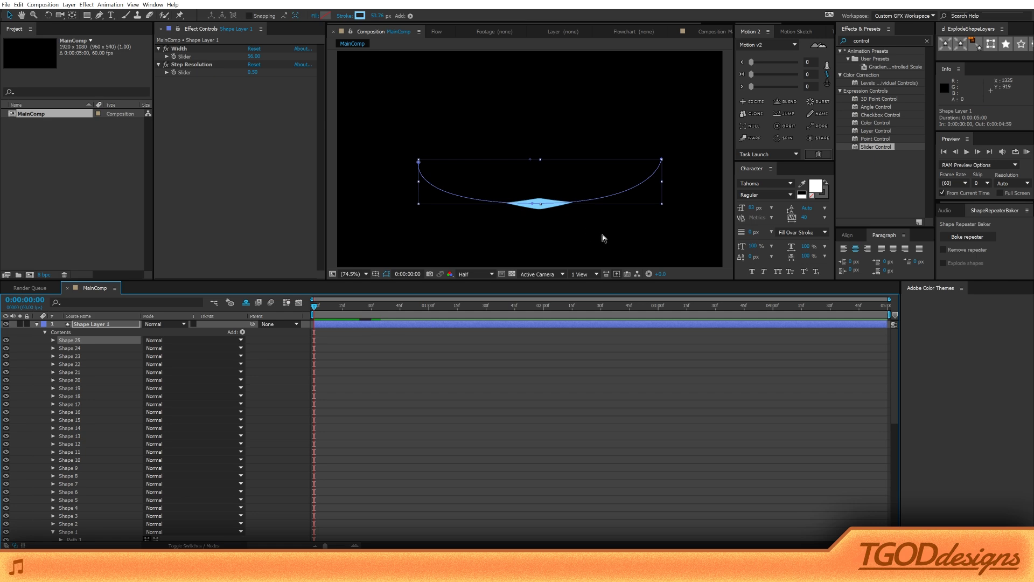
key(ctrl+d)
key(ctrl+d)
key(ctrl+d)
key(ctrl+d)
key(ctrl+d)
key(ctrl+d)
key(ctrl+d)
Step: Set the Step Resolution slider to 0.3 on Shape Layer 1
key(period)
key(period)
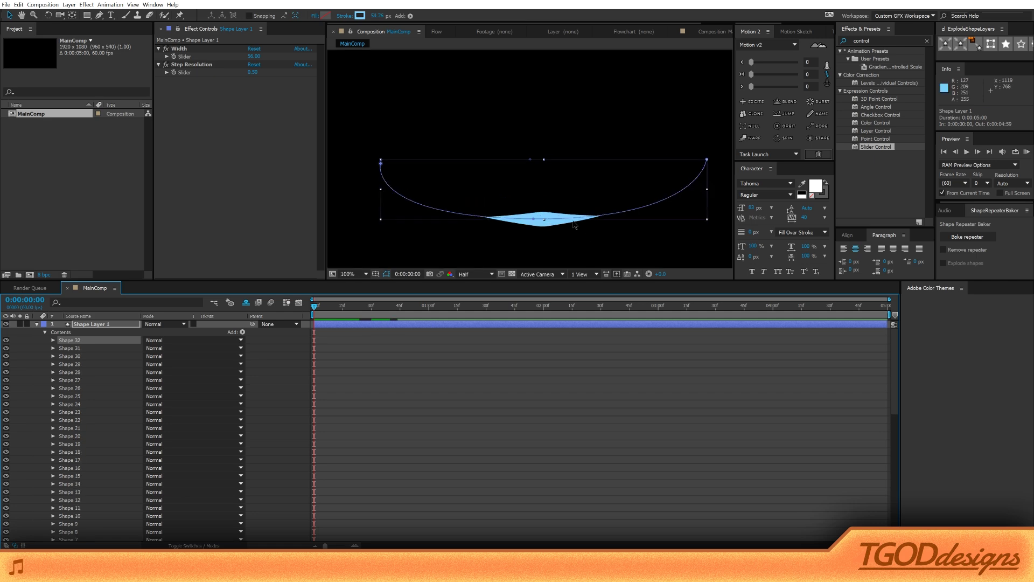
drag(564, 240, 547, 140)
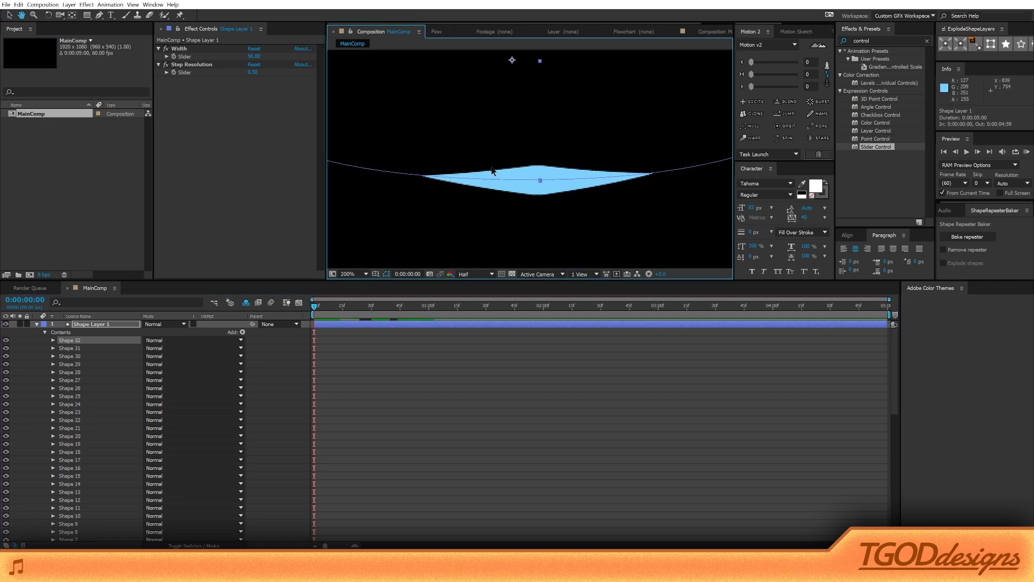
click(253, 73)
text(0)
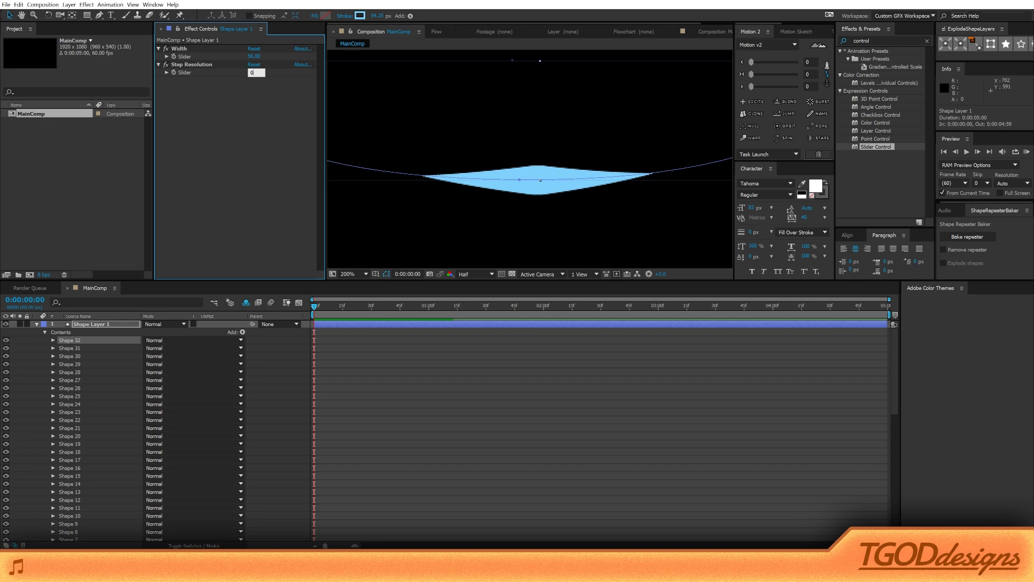
text(.3)
key(Return)
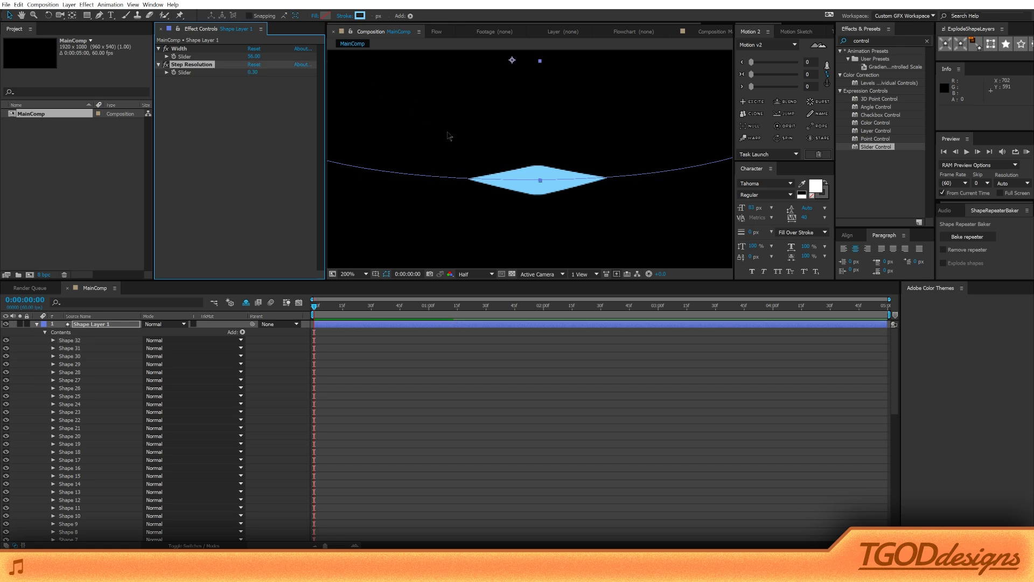
Step: Duplicate the topmost shape, Shape 32, repeatedly until the copies in Shape Layer 1 reach Shape 70
click(70, 341)
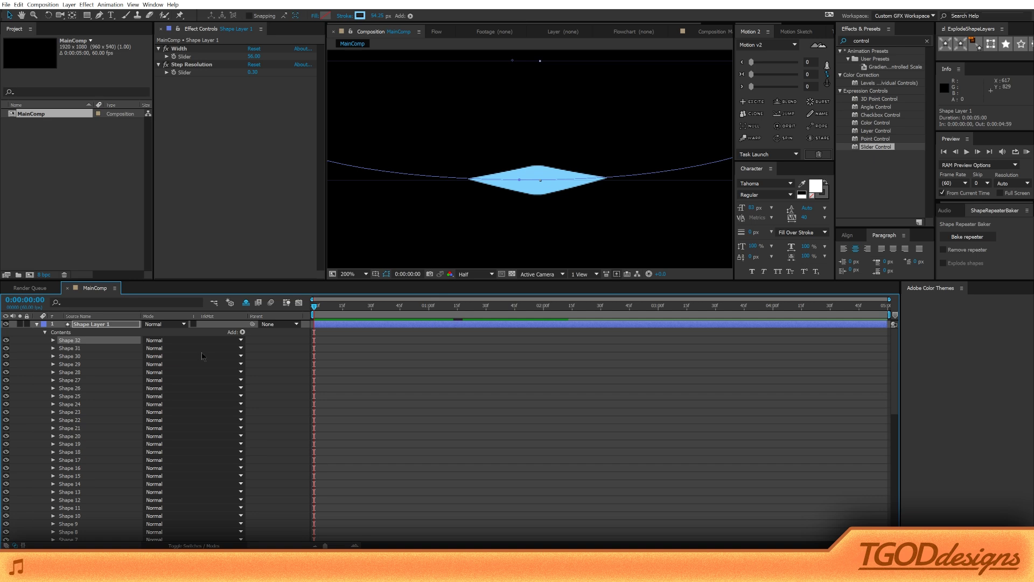
key(ctrl+d)
key(ctrl+d)
key(ctrl+d)
key(ctrl+d)
key(ctrl+d)
key(ctrl+d)
key(ctrl+d)
key(ctrl+d)
key(ctrl+d)
key(ctrl+d)
key(ctrl+d)
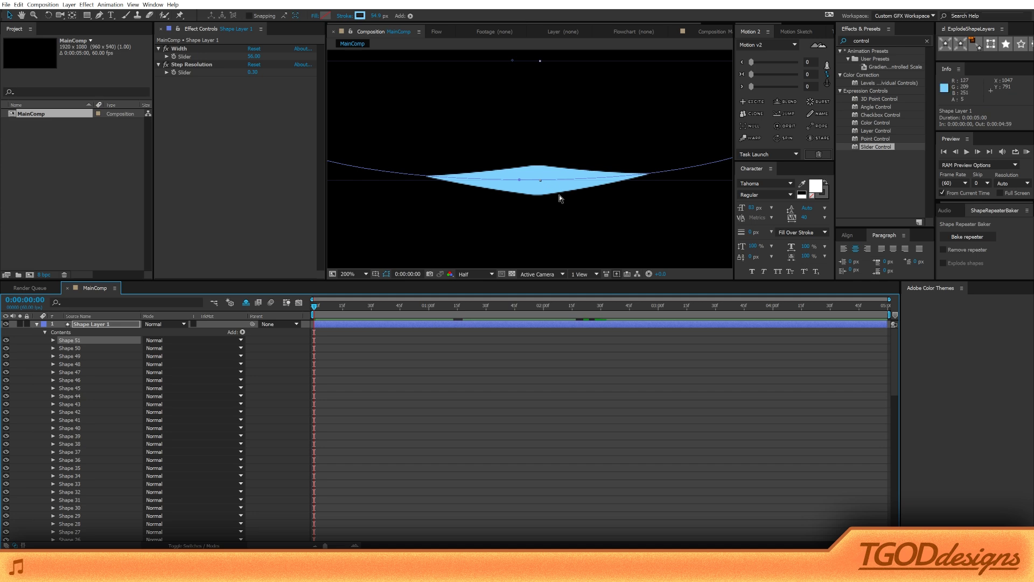
key(ctrl+d)
key(ctrl+d)
key(ctrl+d)
key(ctrl+d)
key(ctrl+d)
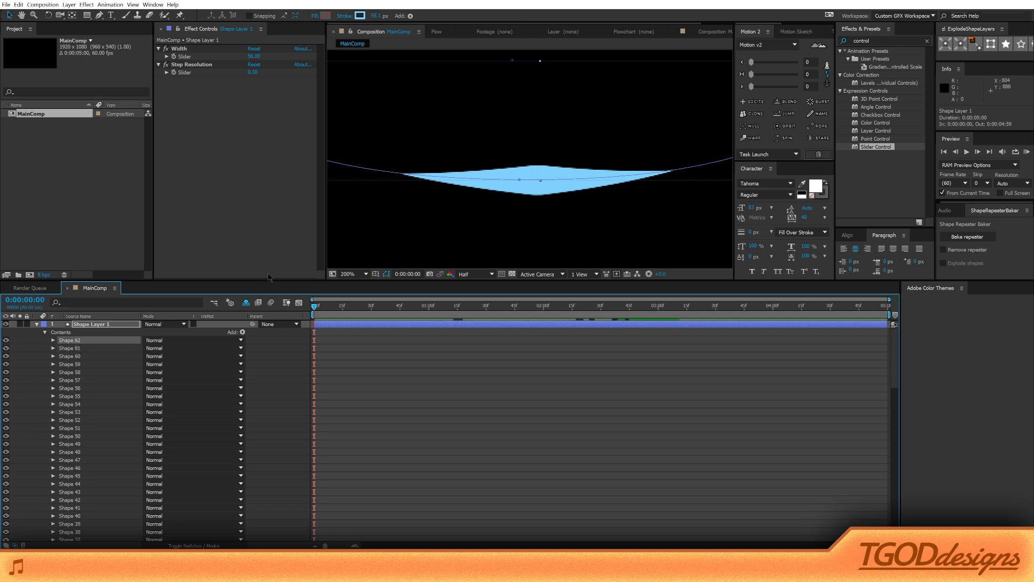
key(ctrl+d)
key(ctrl+d)
key(ctrl+d)
key(ctrl+d)
key(ctrl+d)
key(ctrl+d)
key(ctrl+d)
key(ctrl+d)
Step: Select Shape Layer 1, try scaling it from its lower middle handle, and undo the scaling
scroll(515, 162, down, 2)
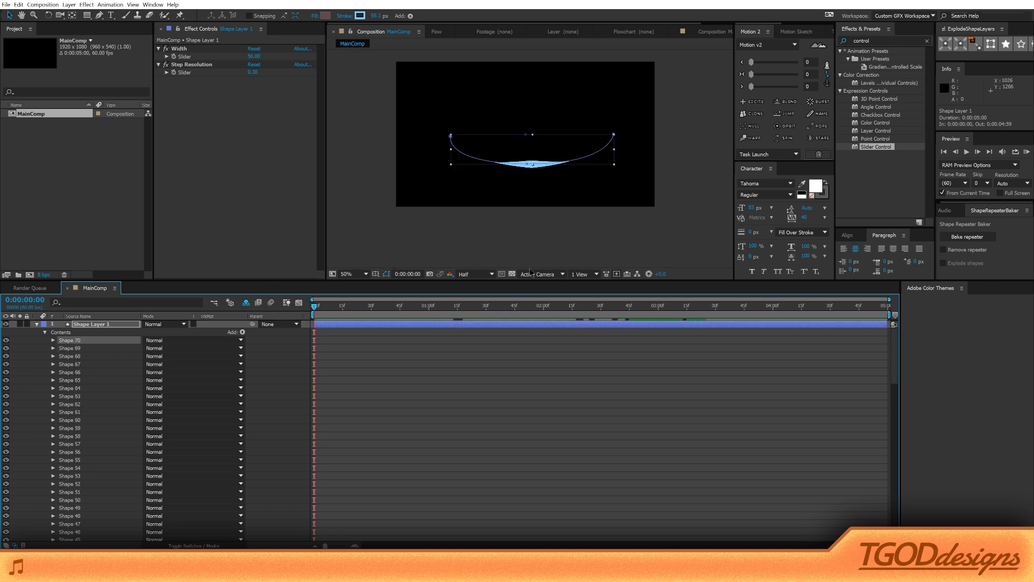
click(548, 189)
scroll(538, 189, up, 2)
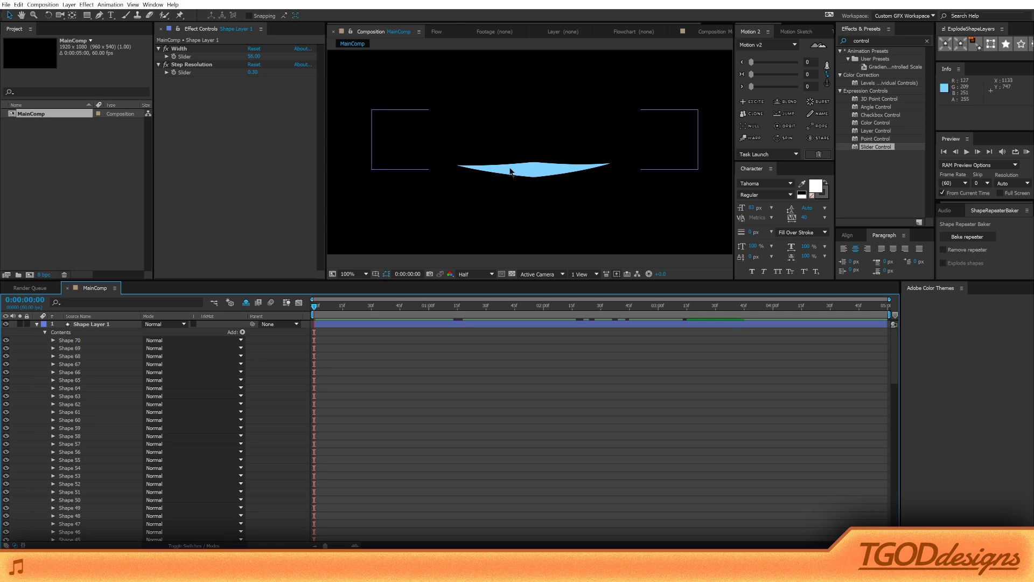
click(552, 171)
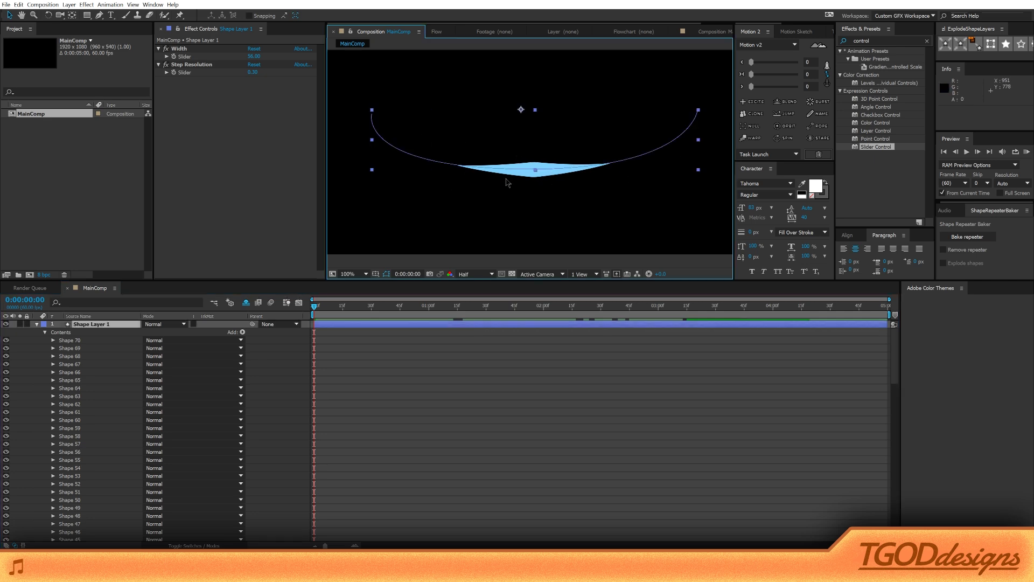
drag(535, 170, 566, 219)
key(ctrl+z)
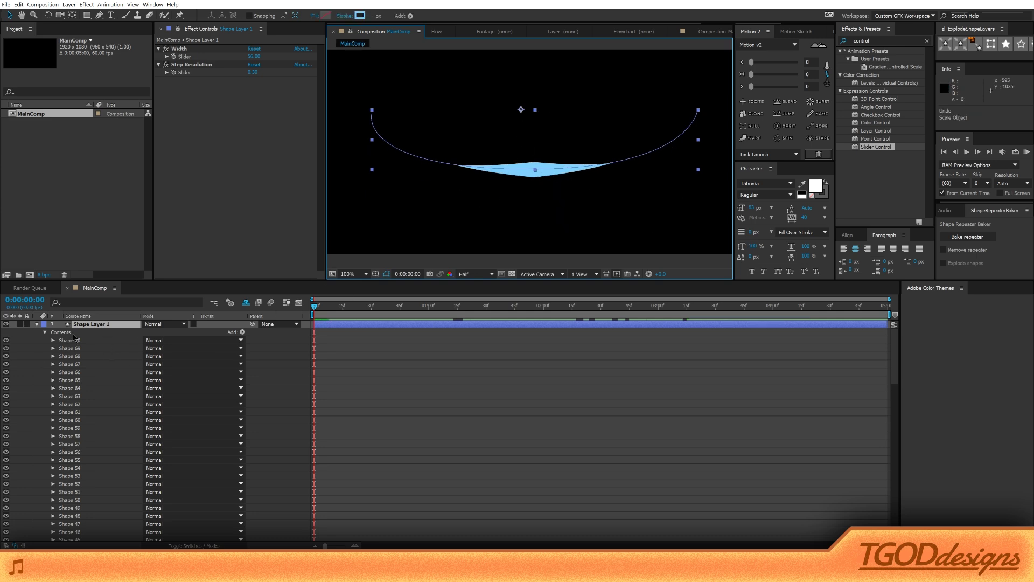
Step: Delete the duplicates Shape 2 through Shape 70 from Shape Layer 1, leaving only Shape 1
click(82, 340)
scroll(83, 377, down, 6)
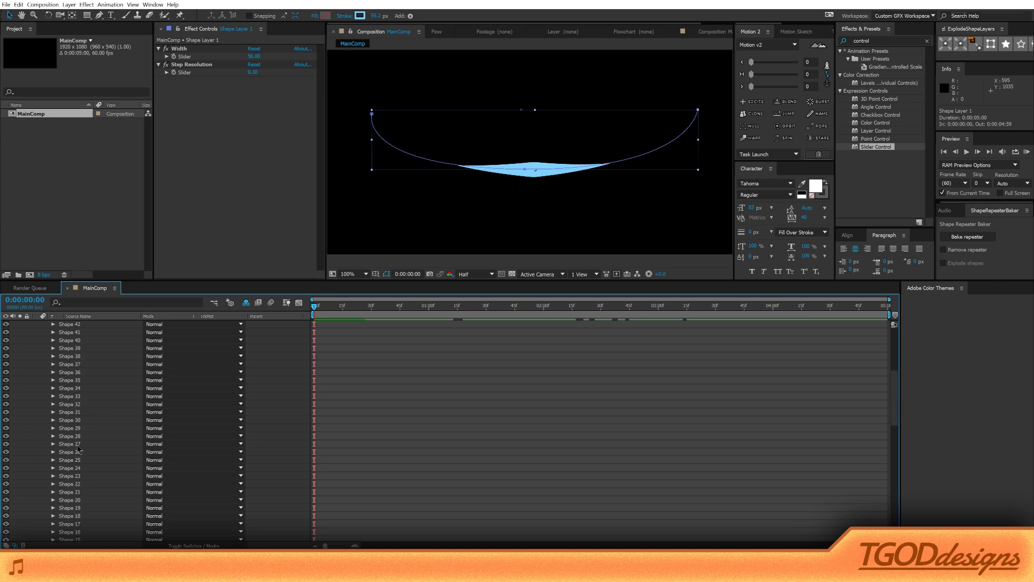
scroll(78, 448, down, 7)
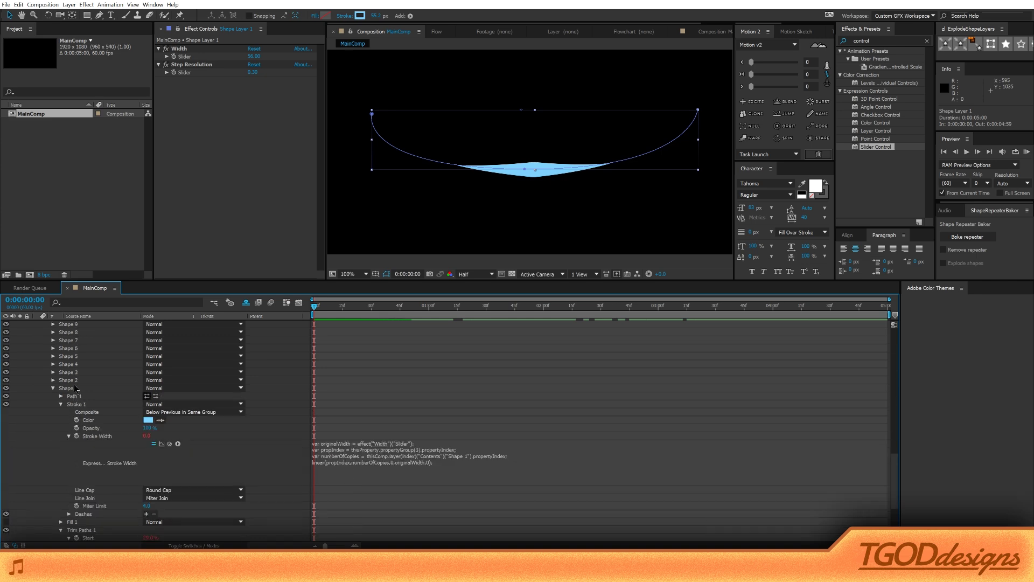
shift+click(75, 383)
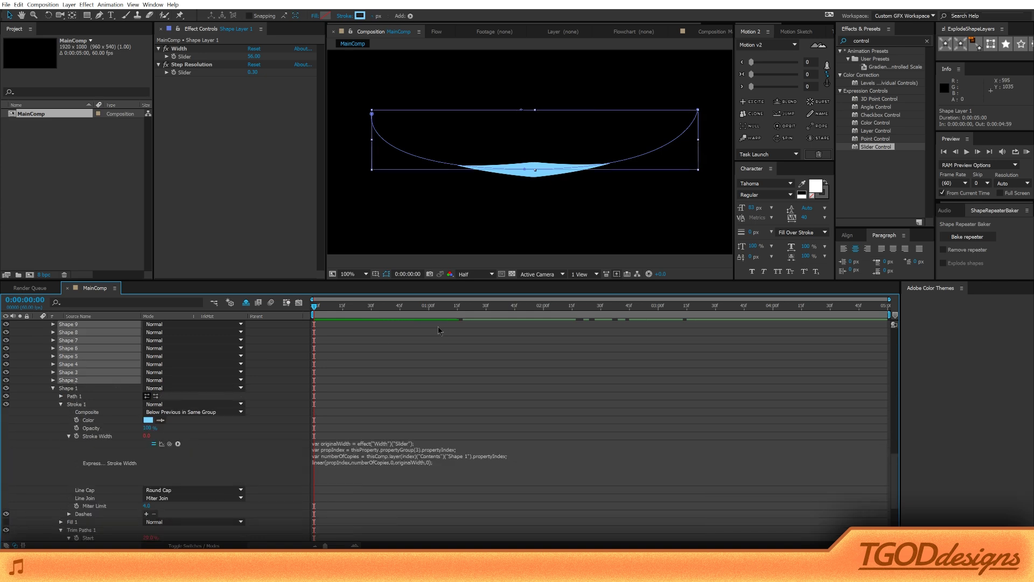
key(Delete)
scroll(179, 341, up, 3)
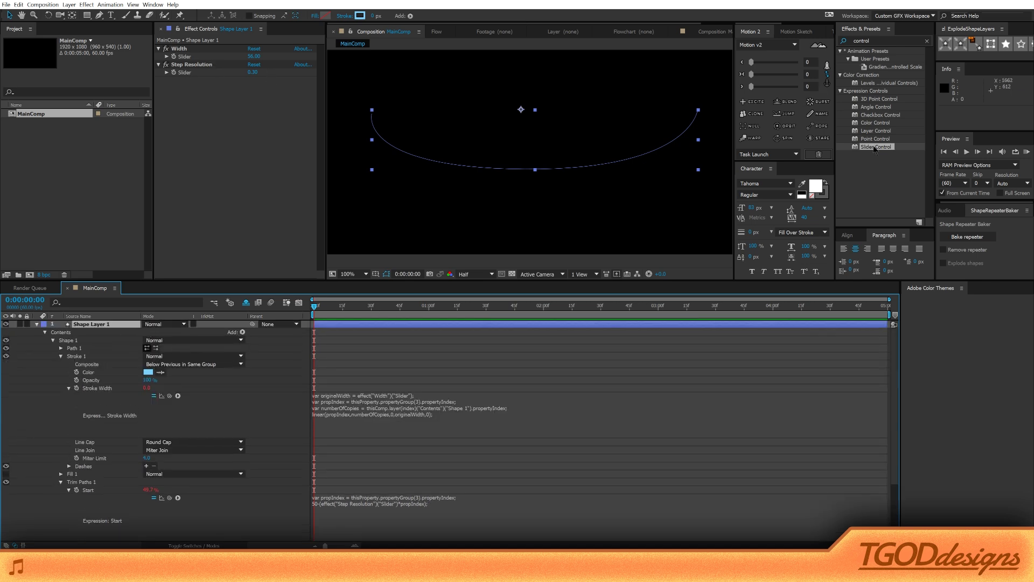
Step: Add a third Slider Control effect to Shape Layer 1 below Step Resolution and rename it Travel Offset
drag(875, 149, 216, 80)
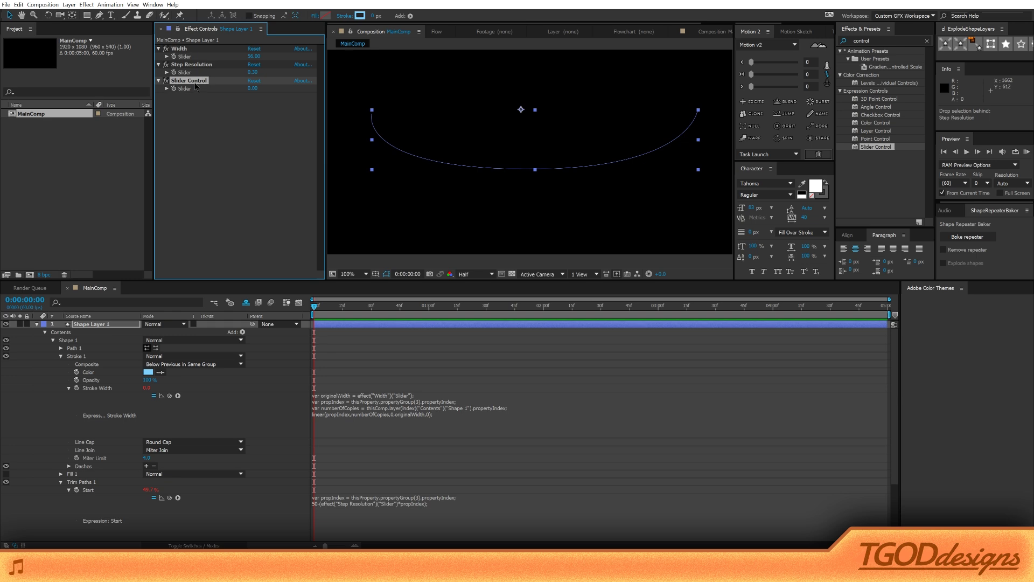
key(Return)
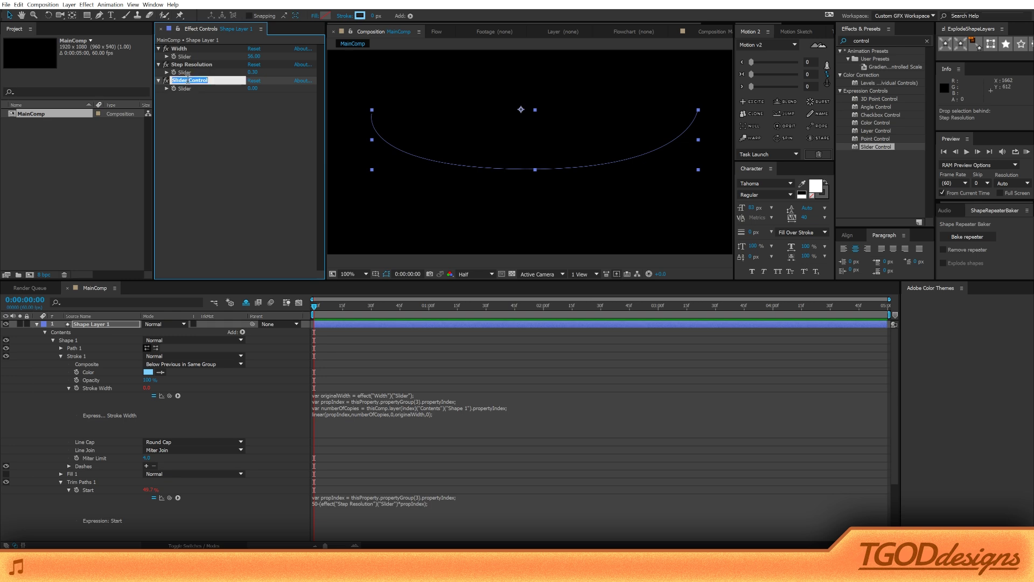
text(Travel Offe)
key(Return)
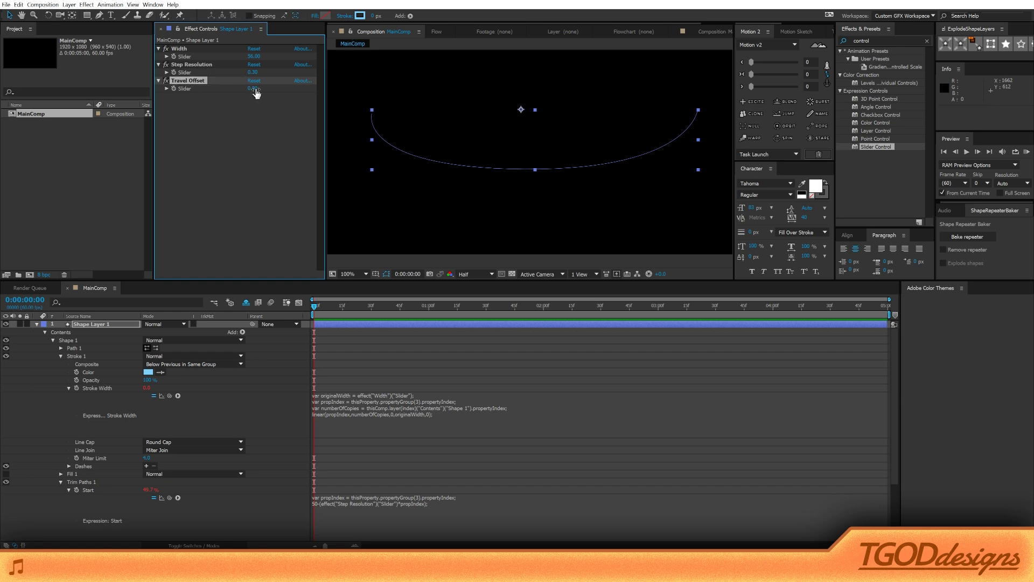
Step: Add an expression to the Offset of Shape 1's Trim Paths 1 that links it to the Travel Offset slider
click(88, 490)
scroll(97, 498, down, 3)
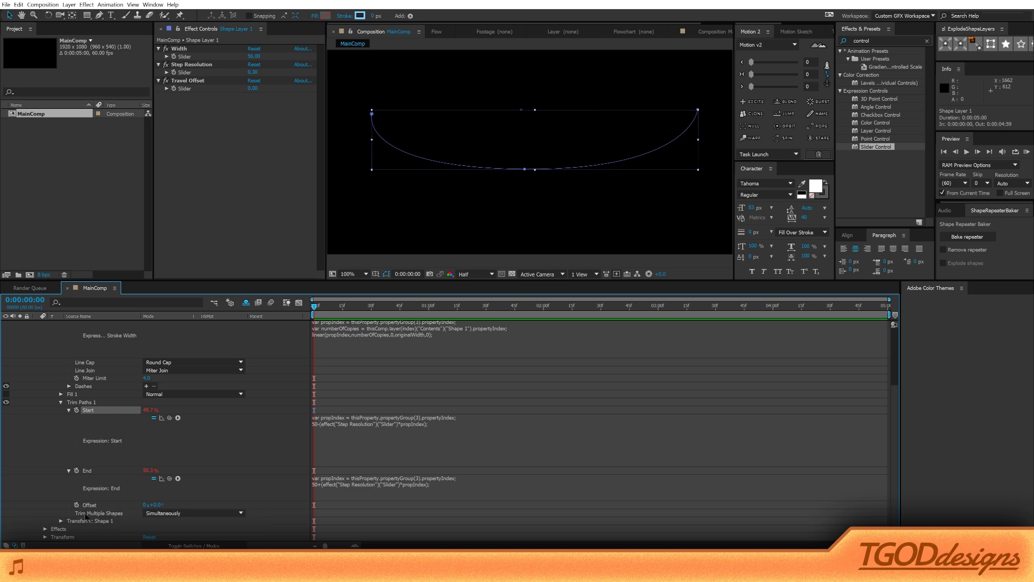
alt+click(77, 505)
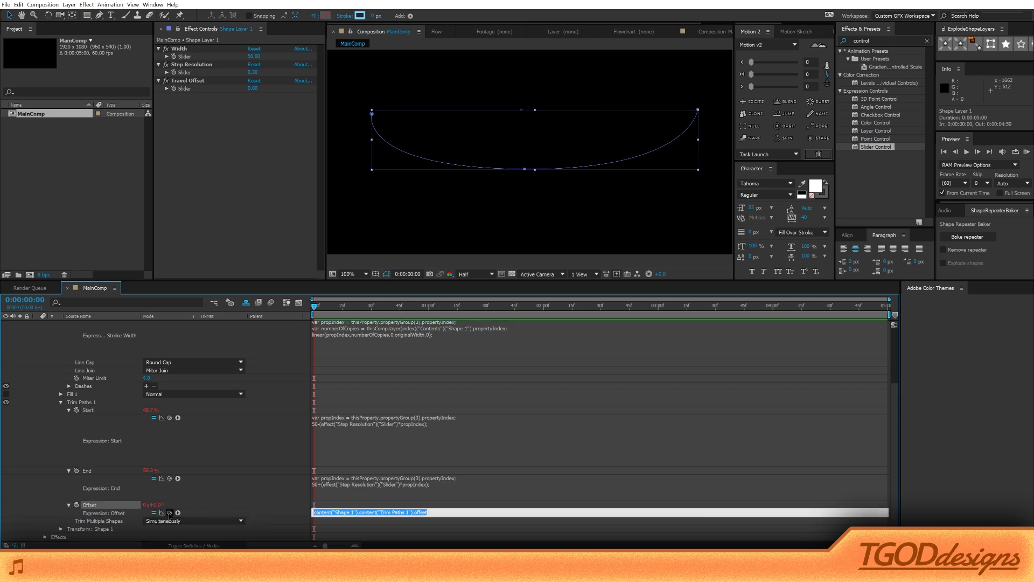
drag(170, 513, 189, 94)
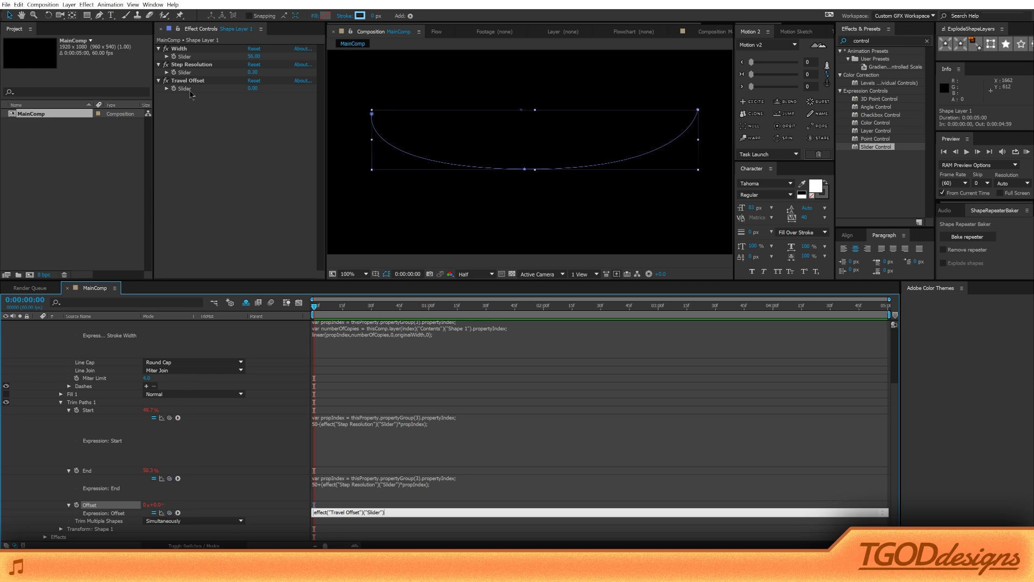
key(KP_Enter)
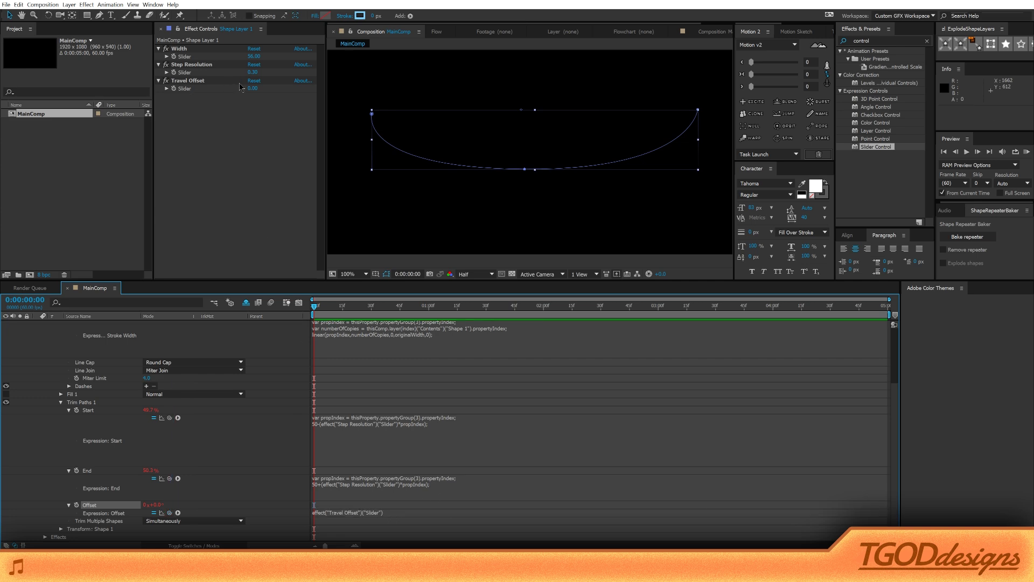
scroll(138, 381, up, 3)
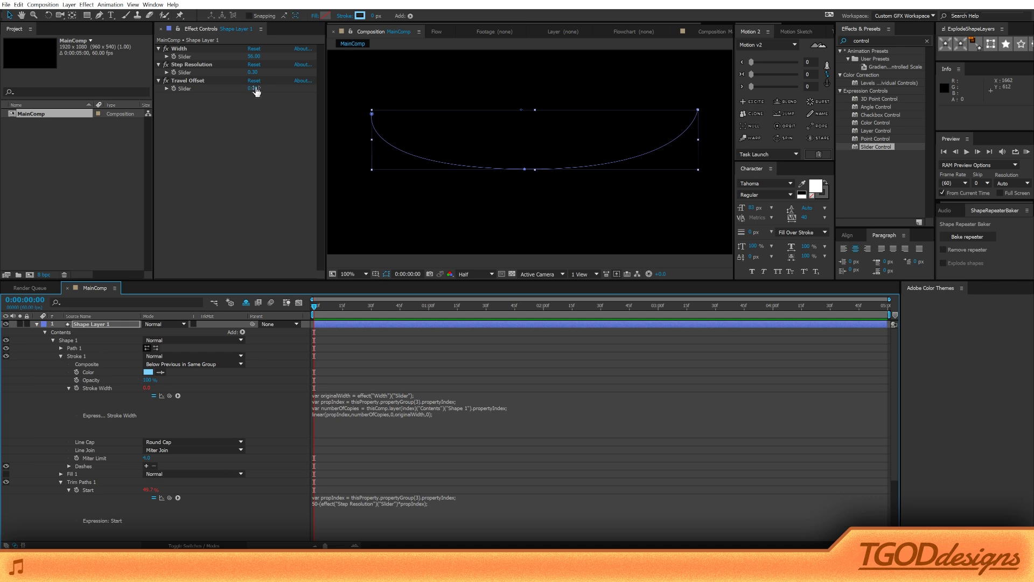
scroll(263, 486, down, 3)
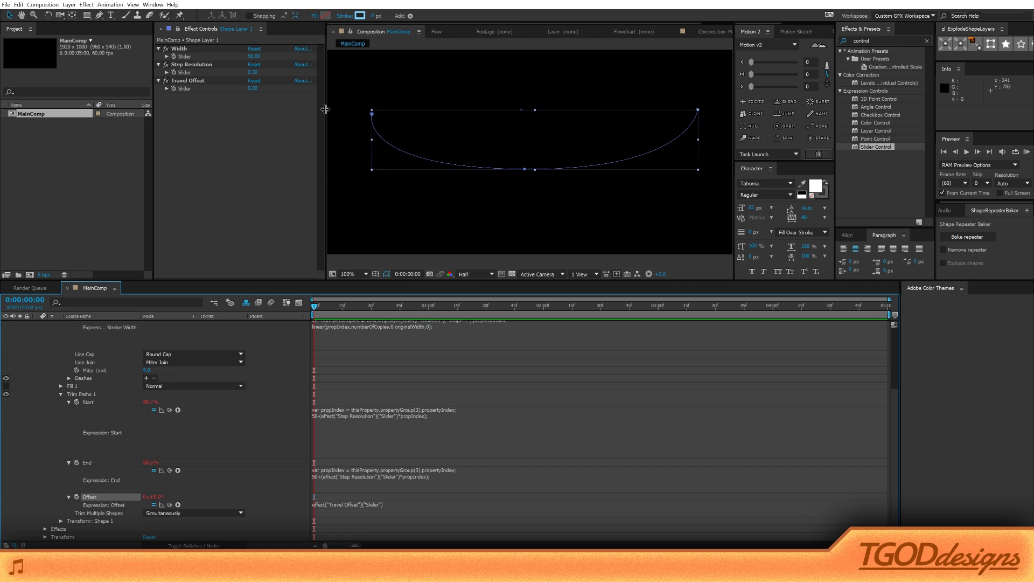
scroll(134, 490, up, 4)
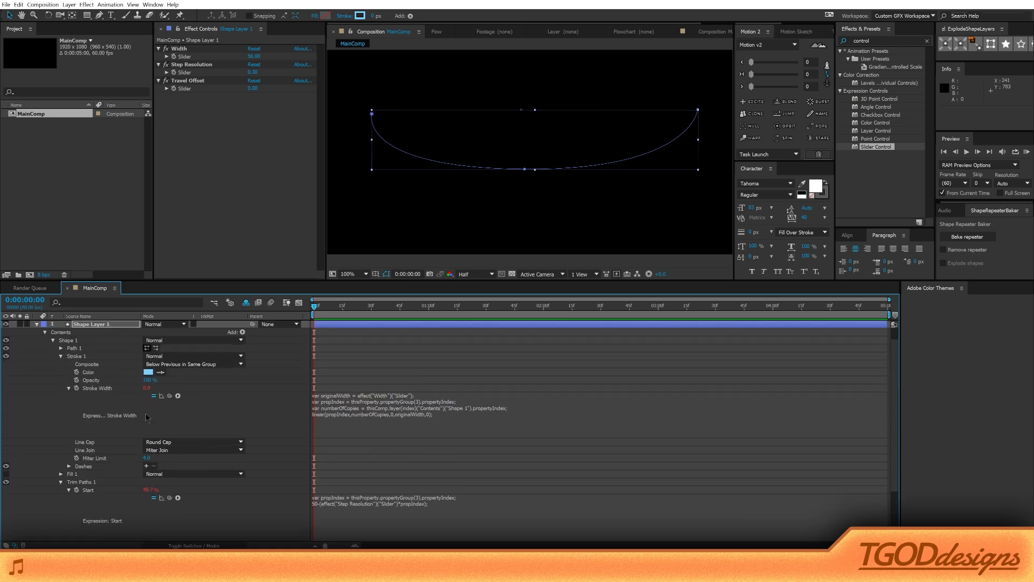
Step: Try adding an expression starting with point1 = [0,0] to the Path of Shape 1, and clear it
click(100, 326)
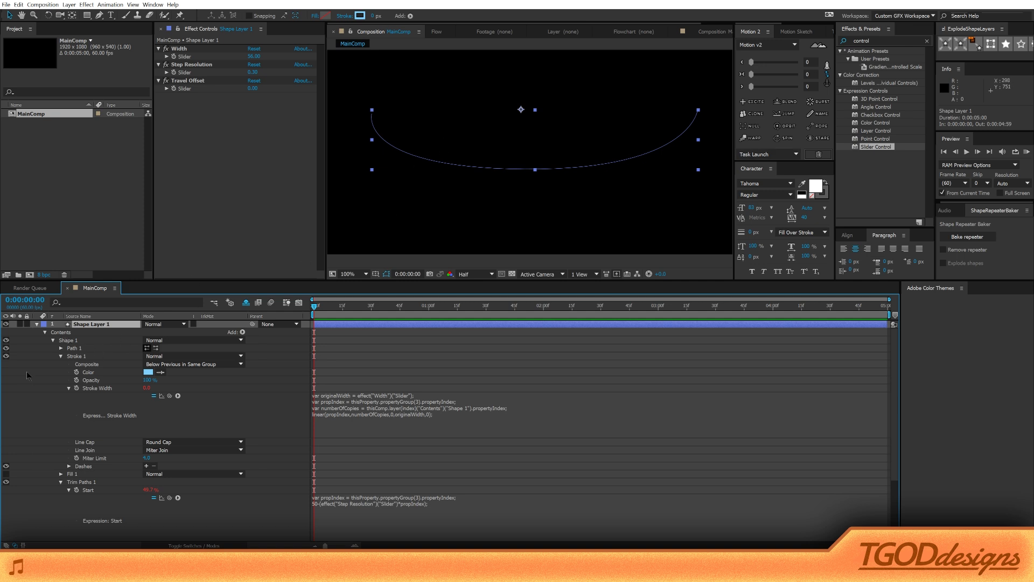
click(60, 349)
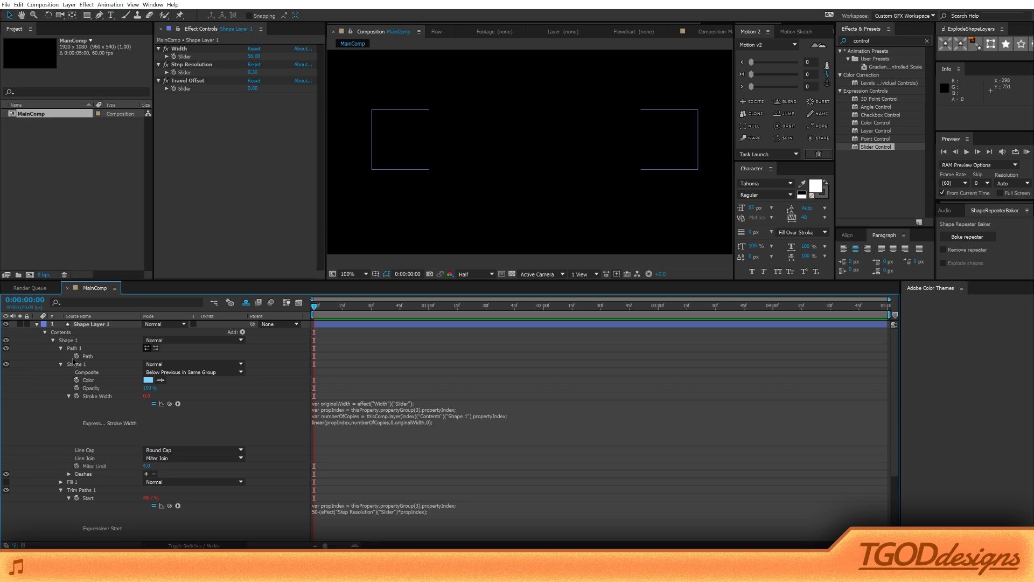
alt+click(76, 357)
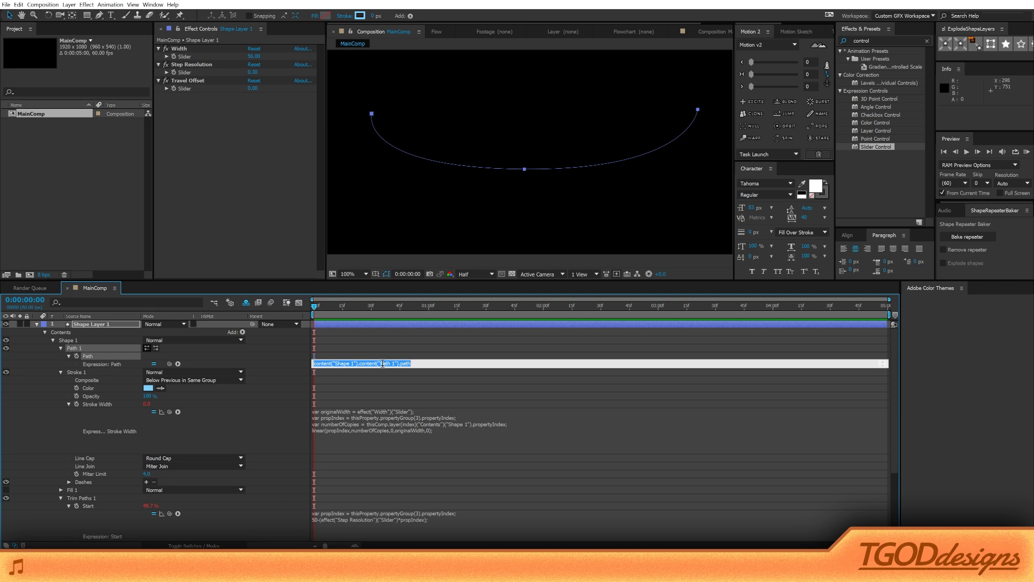
text(point1 = [0,0)
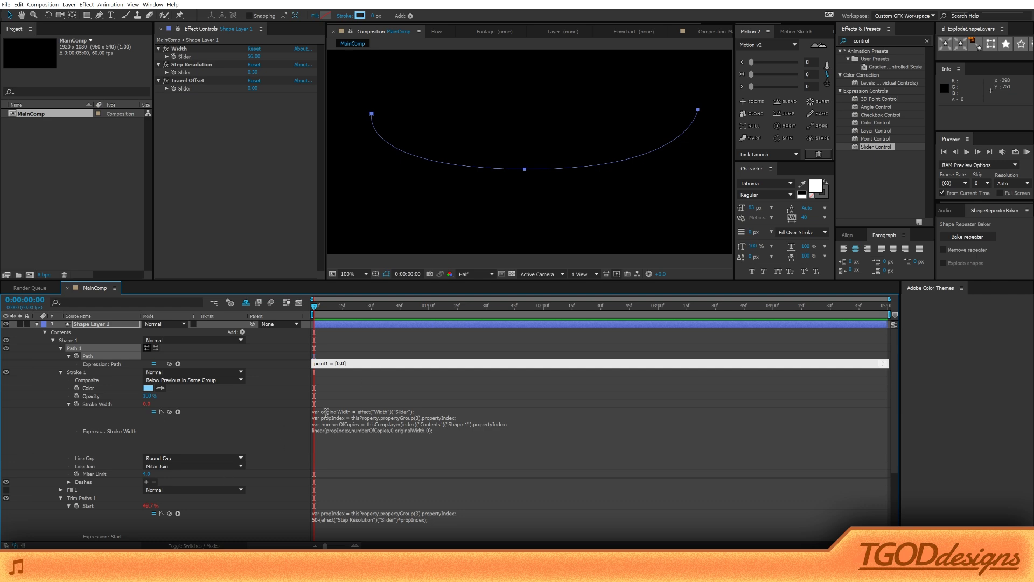
key(ctrl+a)
key(BackSpace)
click(293, 427)
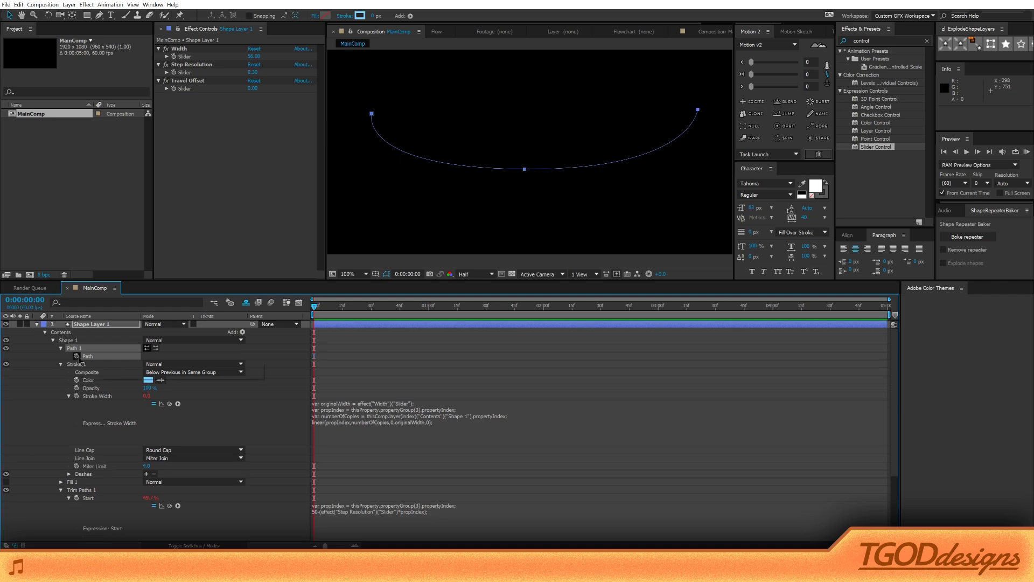
Step: Draw an open three-point path below the curve with the Pen tool on Shape Layer 1, and delete that extra shape
click(84, 325)
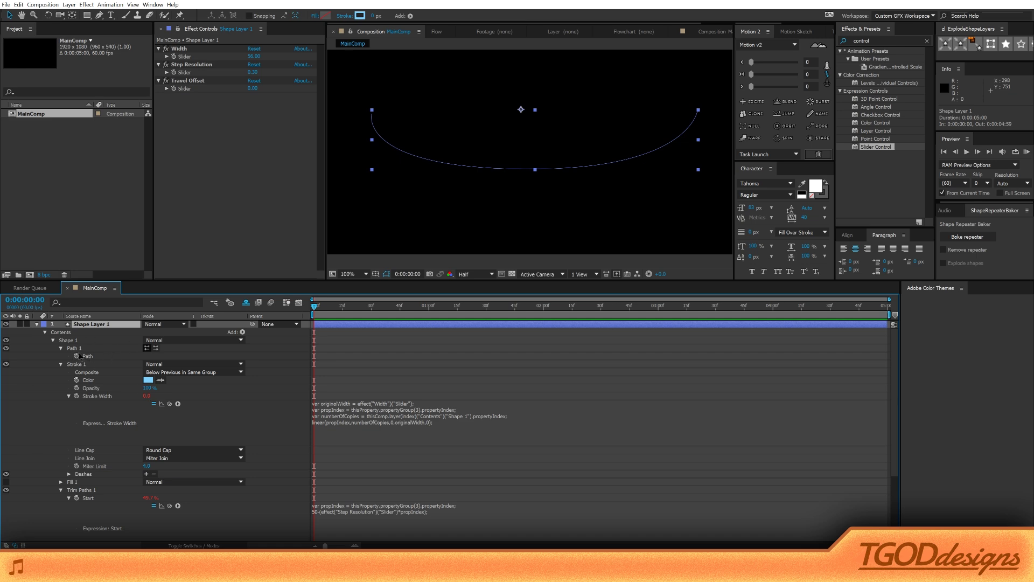
click(101, 358)
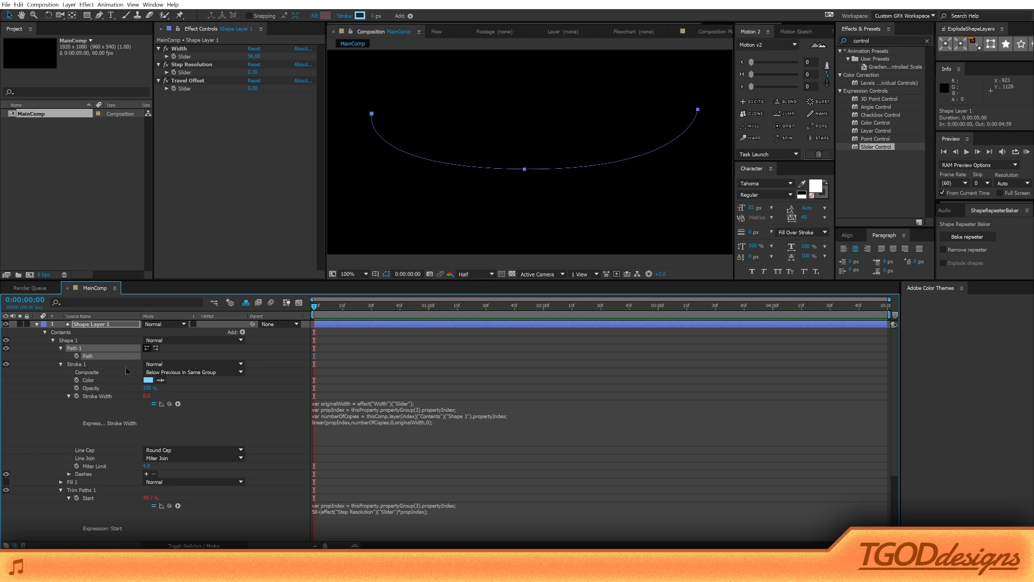
click(124, 325)
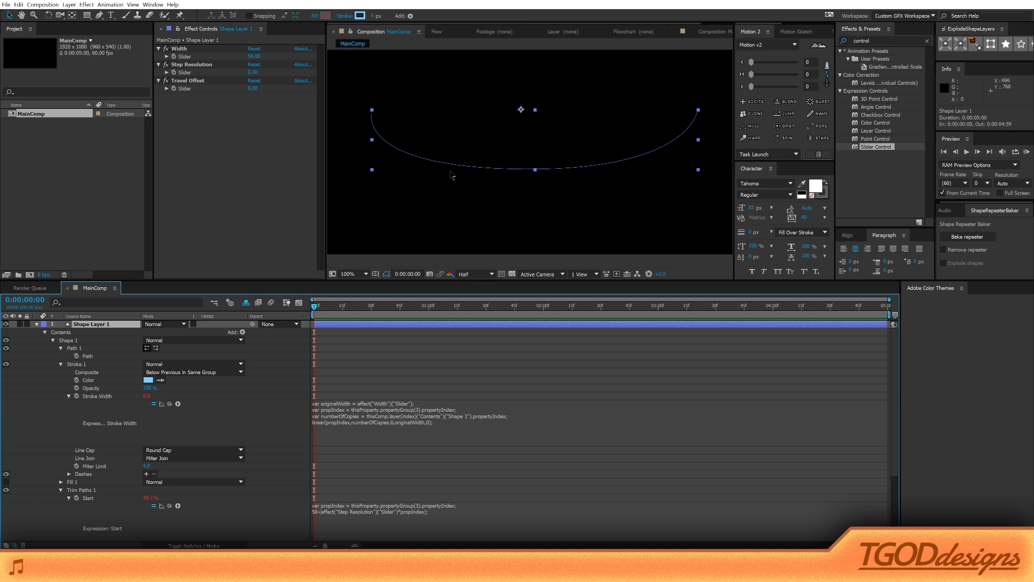
key(g)
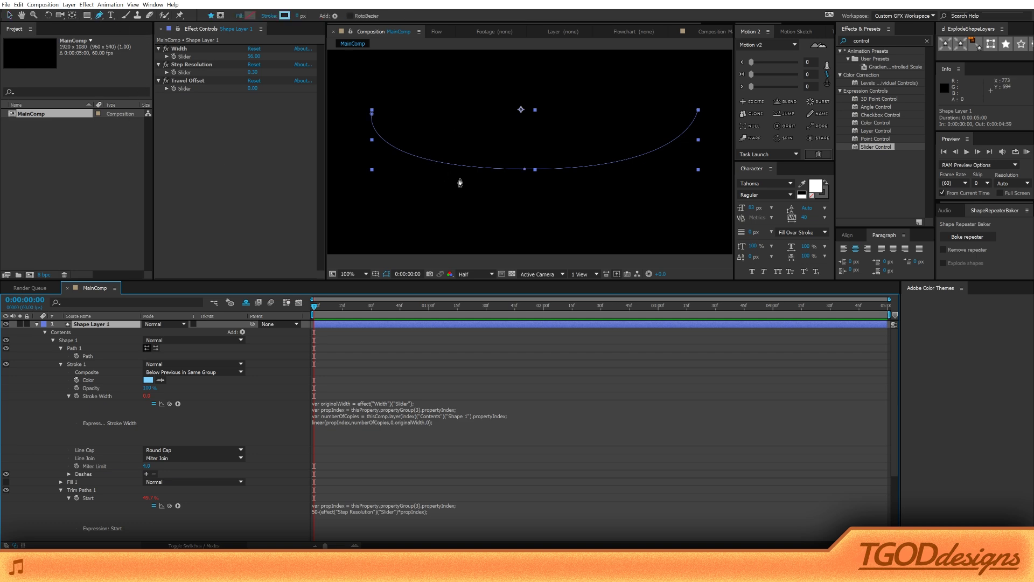
click(396, 211)
click(483, 216)
click(579, 200)
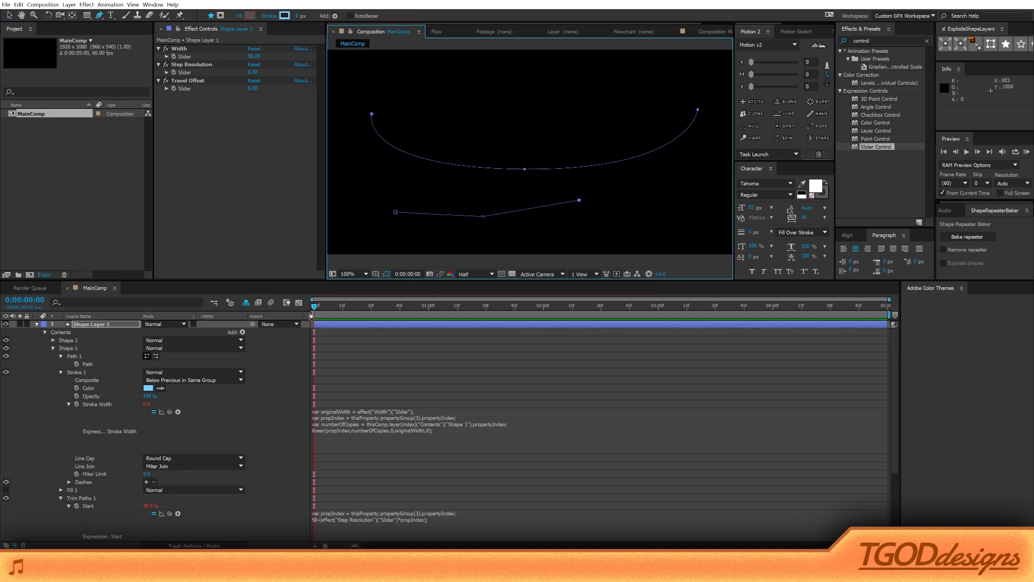
click(75, 342)
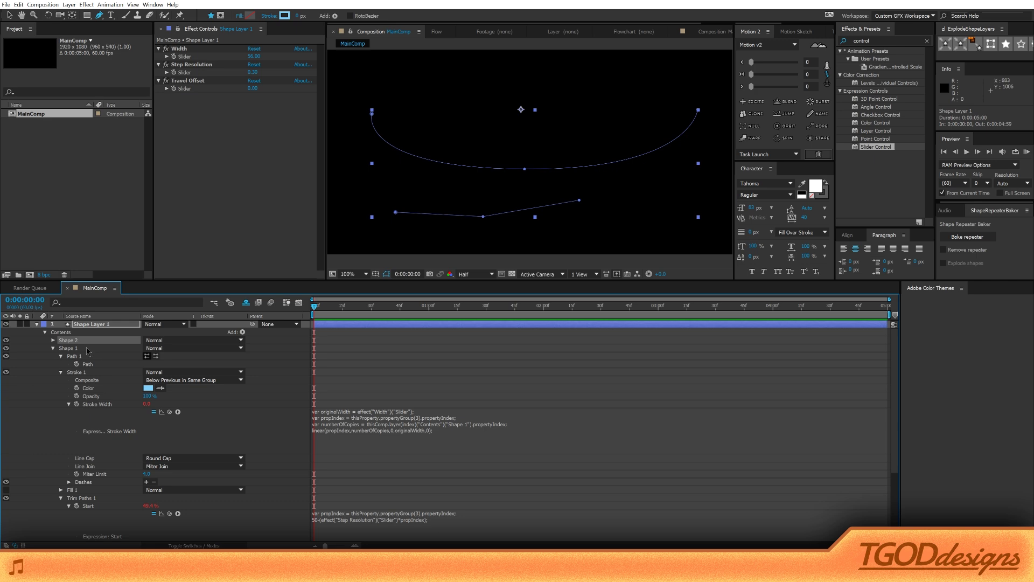
key(Delete)
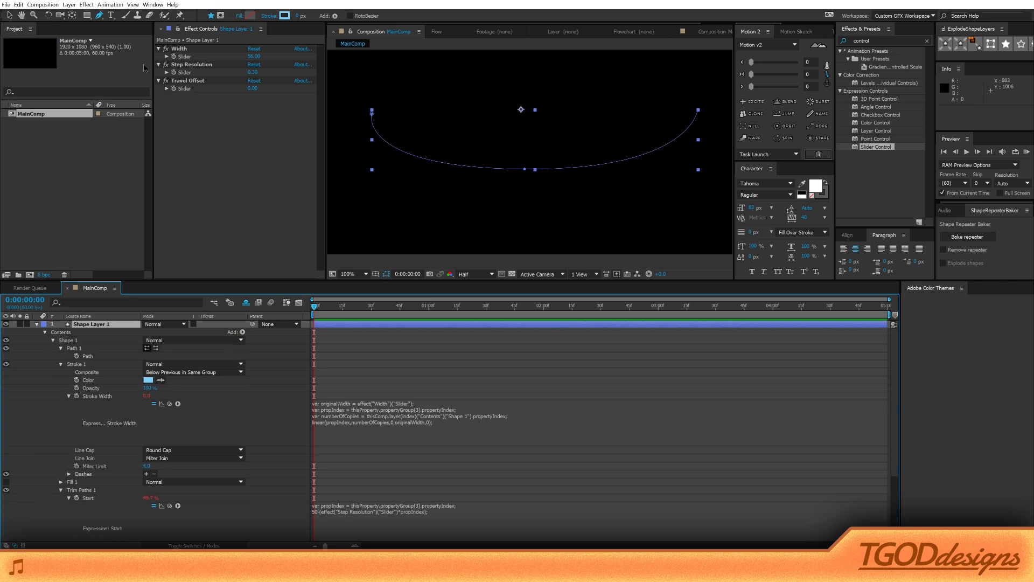
Step: Draw a straight two-point segment below the curve on Shape Layer 1, and delete the added Shape 2
click(411, 214)
click(481, 215)
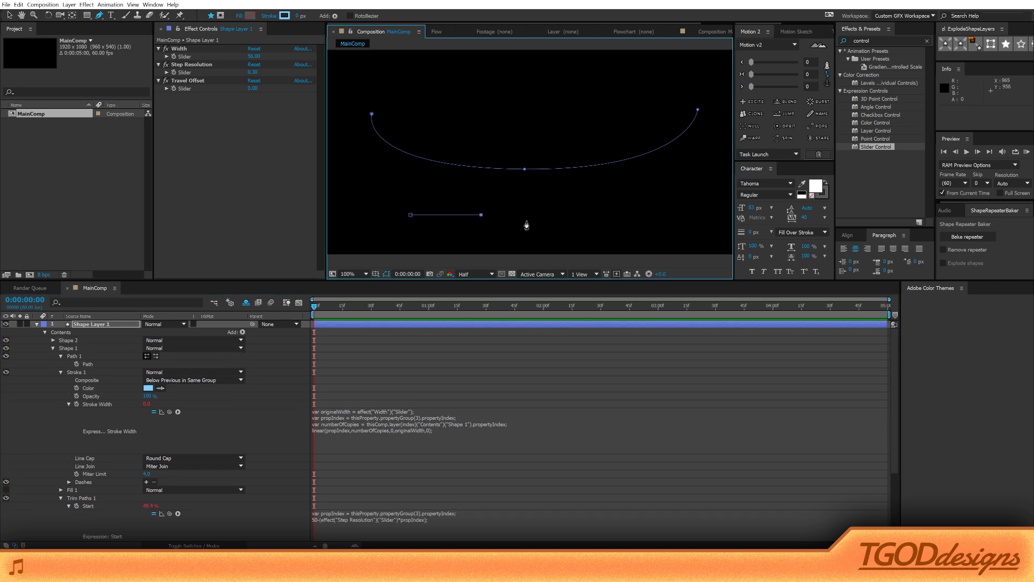
click(75, 347)
click(70, 340)
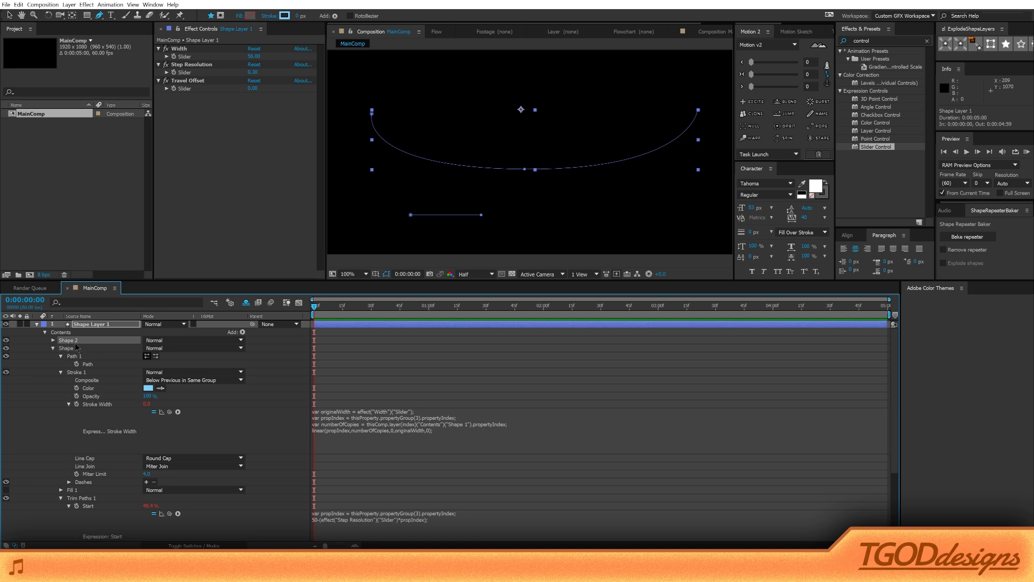
key(Delete)
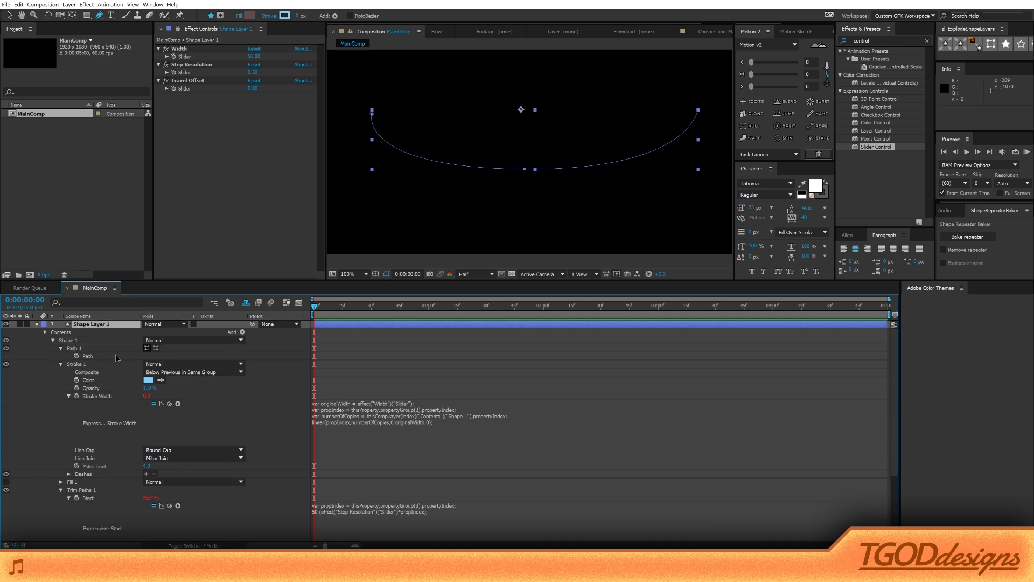
Step: Create a new solid layer with the default settings
key(ctrl+y)
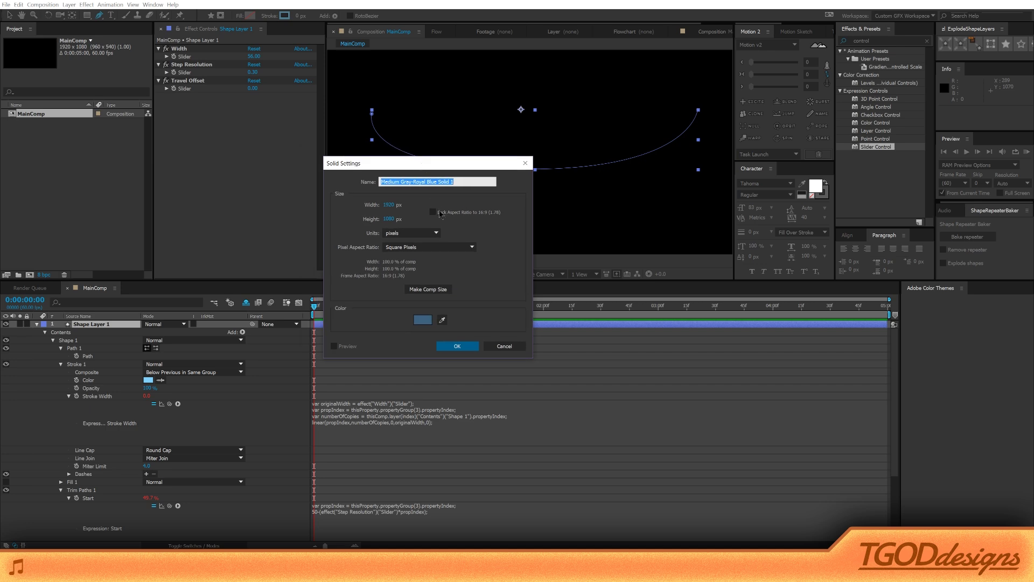
click(457, 346)
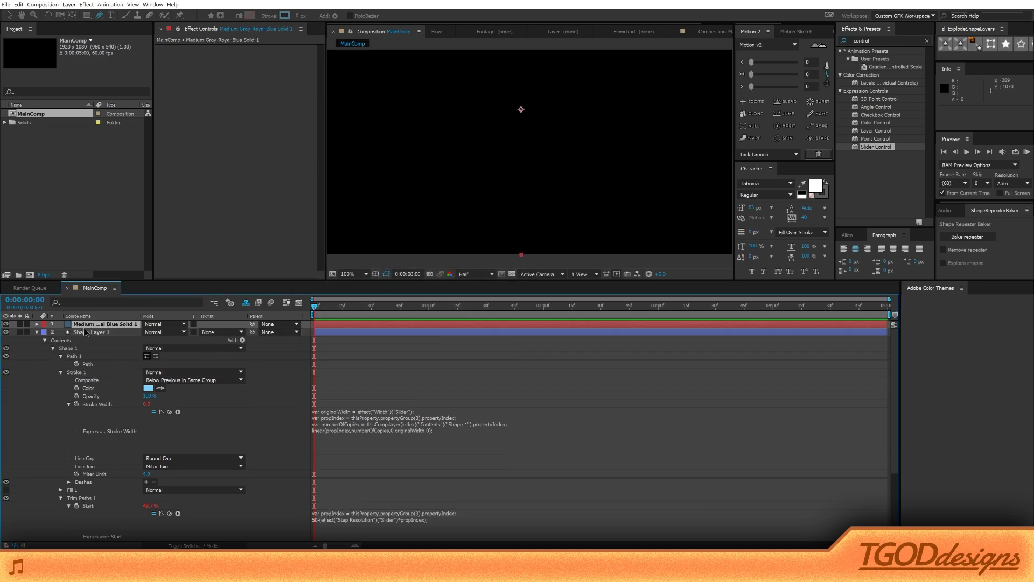
Step: Try drawing a curved mask path on the solid with the Pen tool, and undo all its points
click(416, 189)
drag(541, 187, 553, 171)
drag(533, 139, 513, 135)
drag(450, 139, 438, 161)
key(ctrl+z)
key(ctrl+z)
key(ctrl+z)
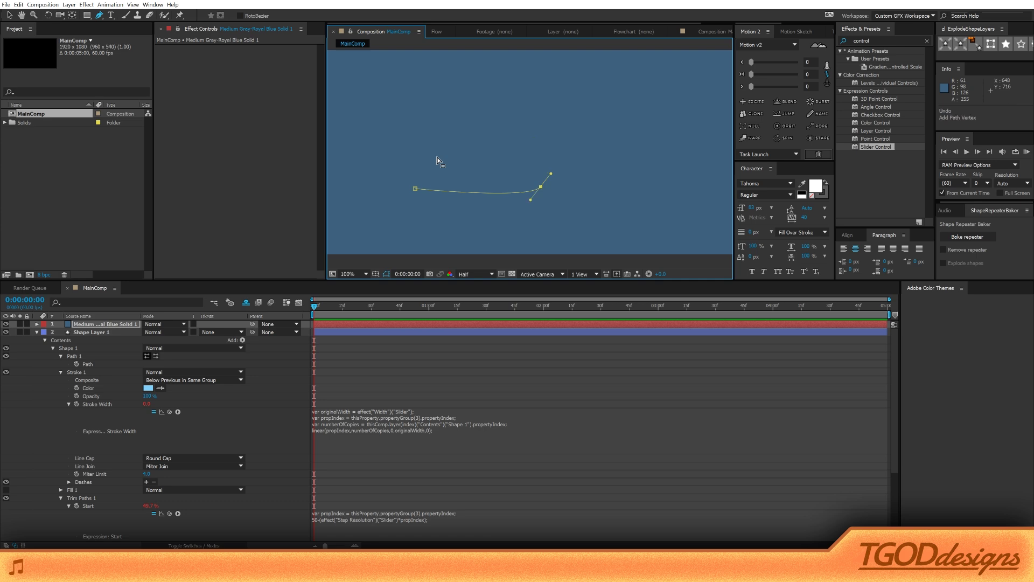
key(ctrl+z)
Step: Draw an open five-point mask on the solid that loops over itself and ends near the frame's lower right corner
scroll(401, 164, down, 2)
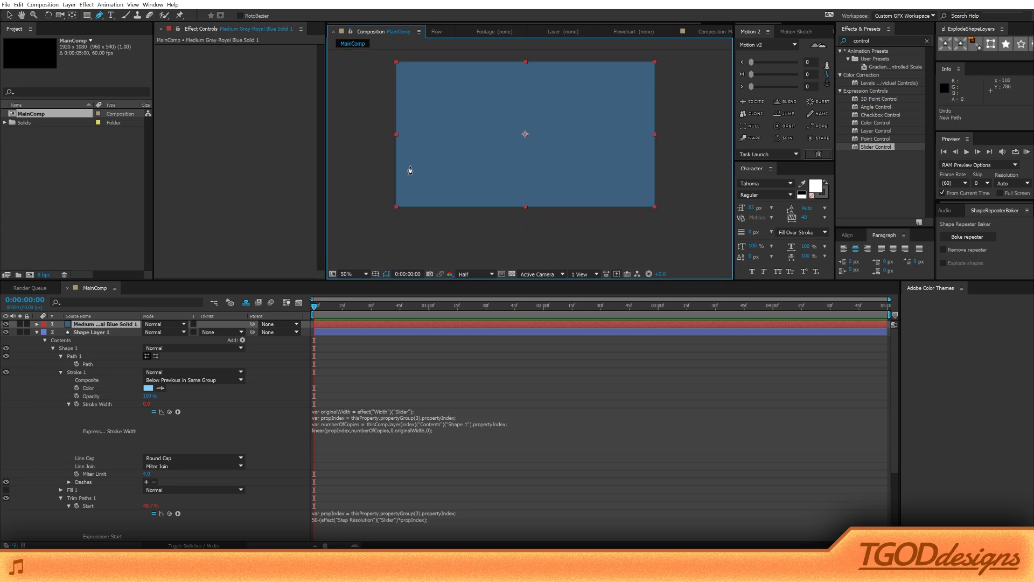
click(408, 166)
mouse_move(541, 160)
mouse_down()
mouse_move(577, 144)
mouse_move(590, 93)
mouse_up()
drag(503, 78, 474, 87)
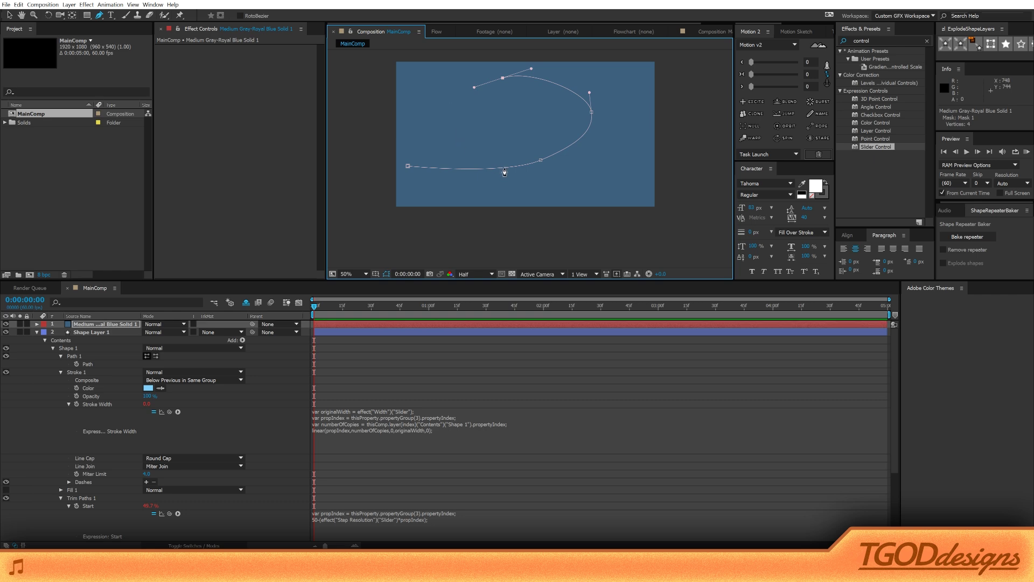
drag(603, 191, 681, 223)
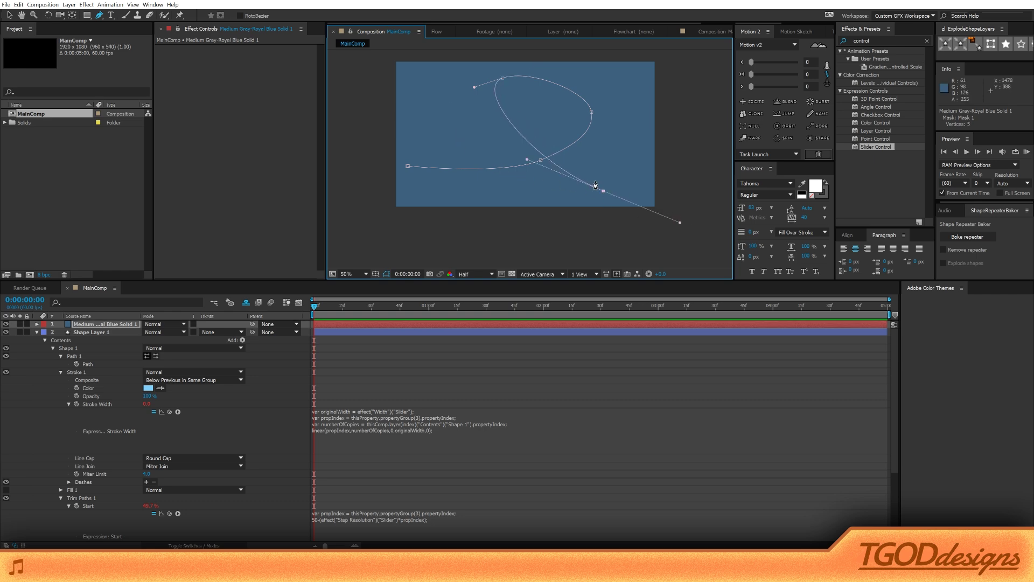
scroll(596, 186, up, 2)
key(shift+slash)
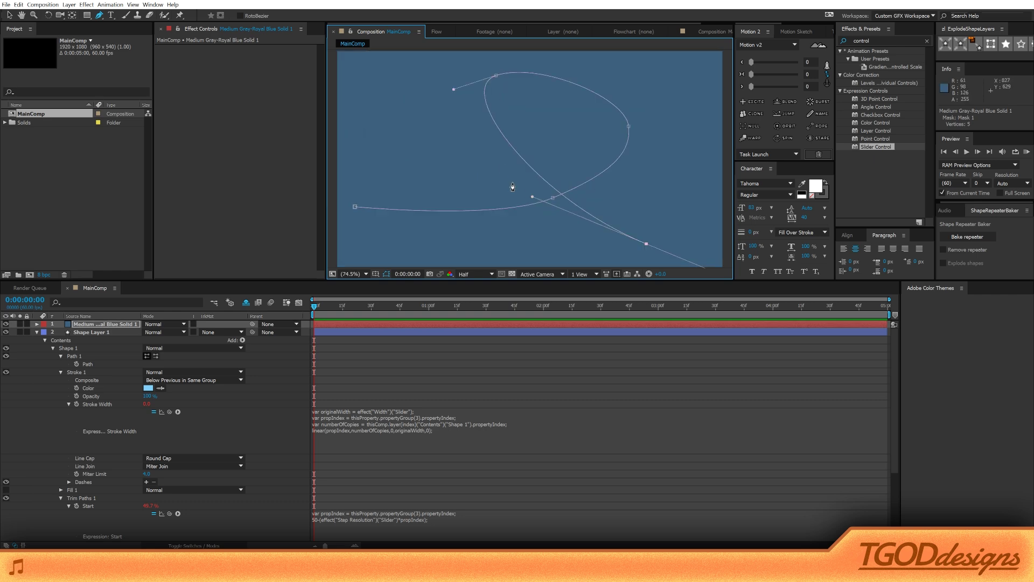
Step: Copy Mask 1 from the solid onto Shape Layer 1 and delete the solid layer
click(100, 324)
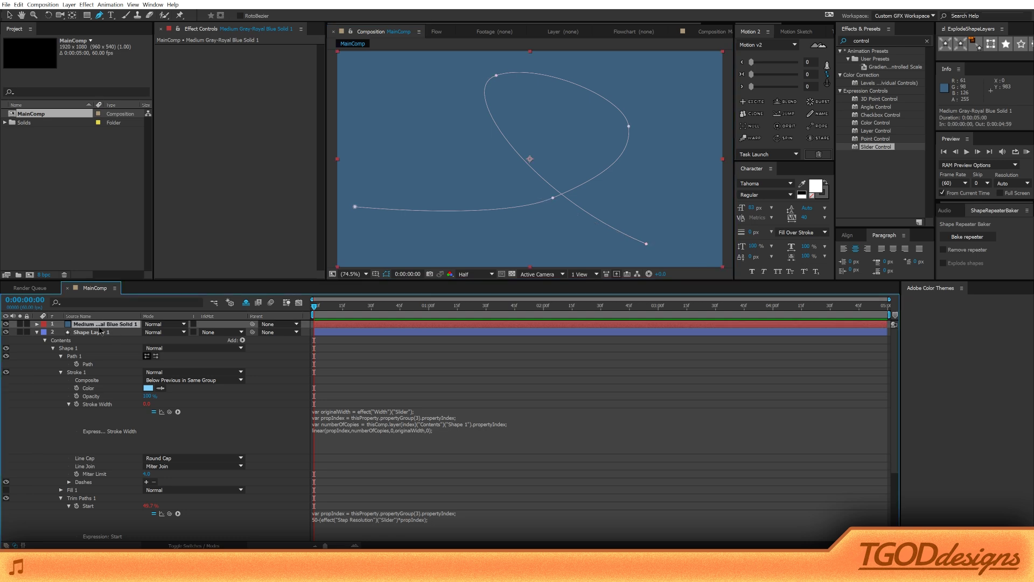
key(m)
key(m)
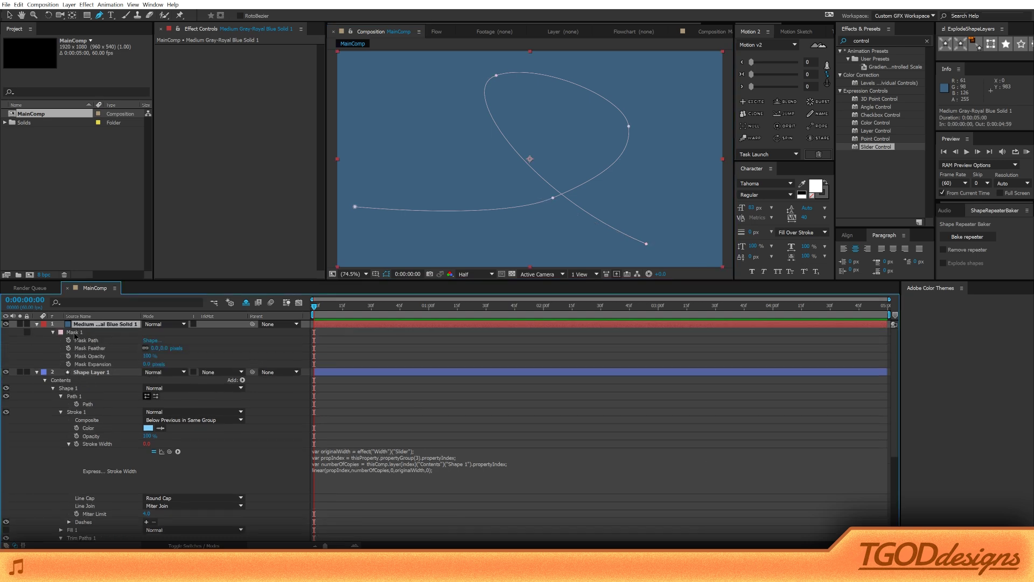
click(78, 332)
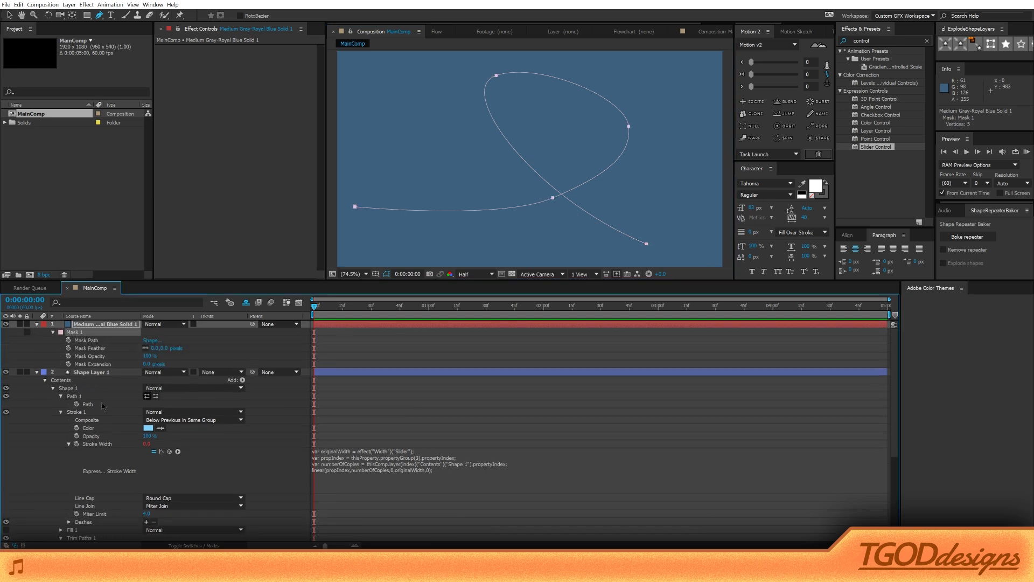
click(84, 375)
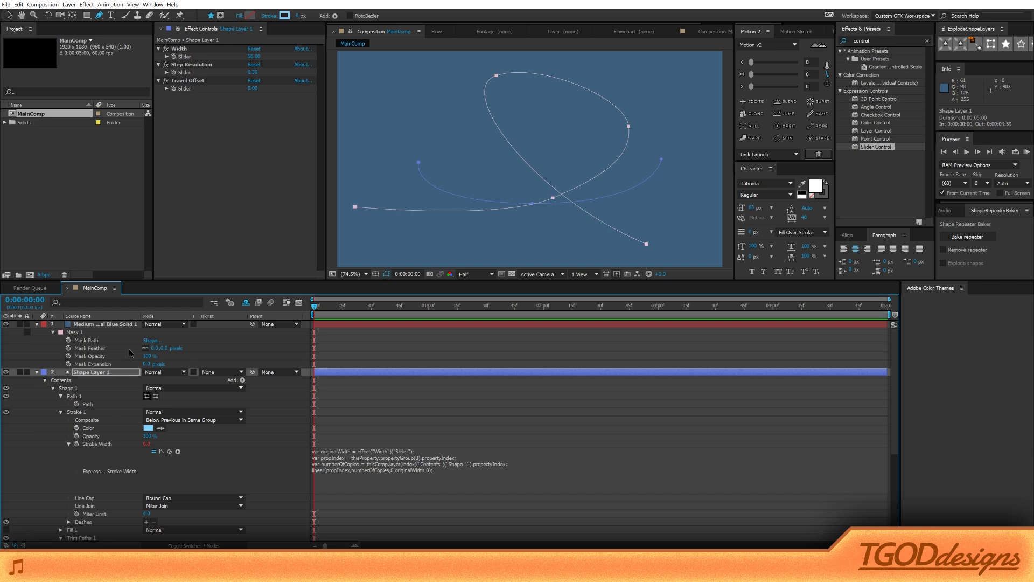
click(91, 324)
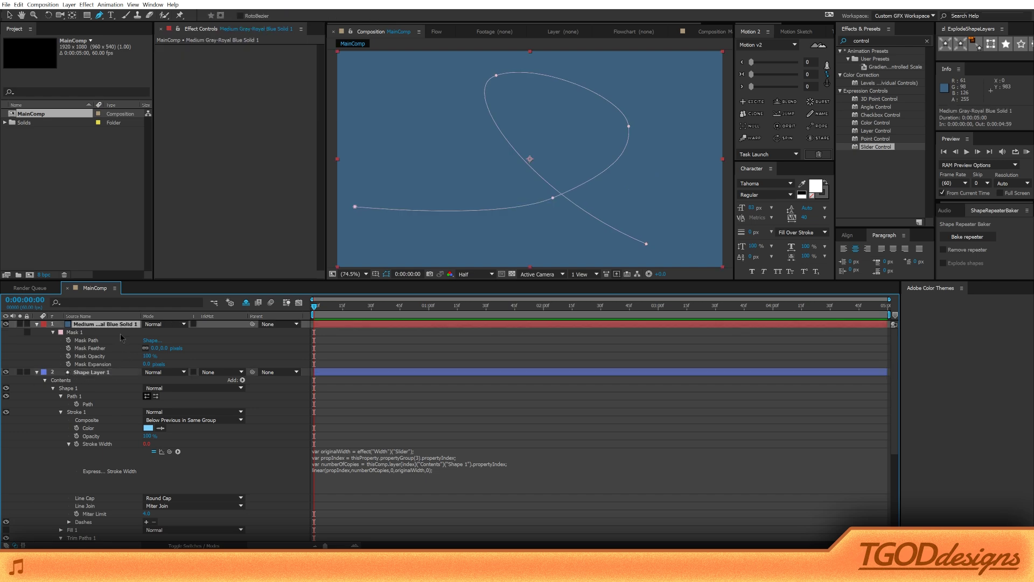
key(Delete)
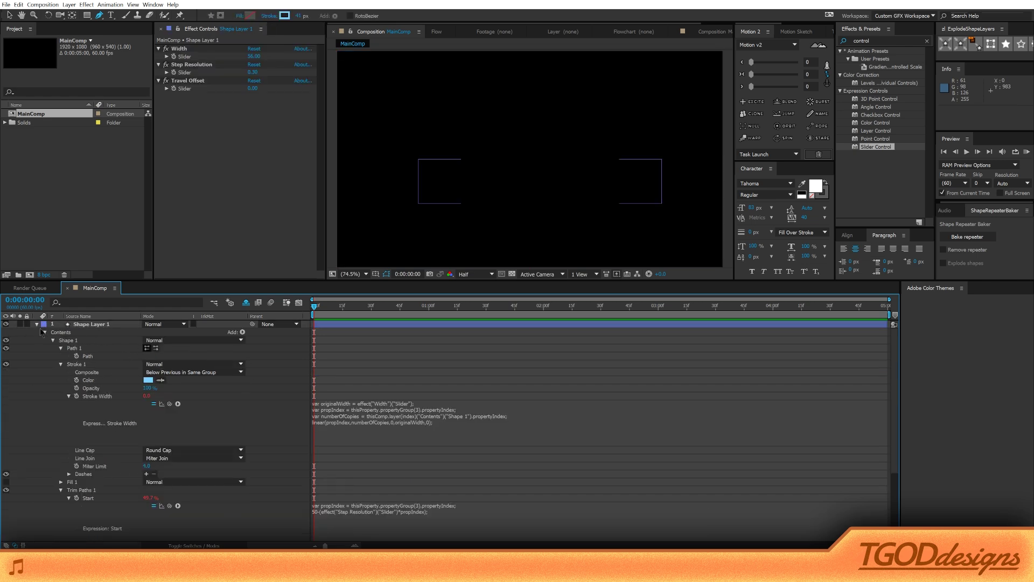
Step: Filter Shape Layer 1's properties by Path and rename its Mask 1 to Master Path
click(88, 325)
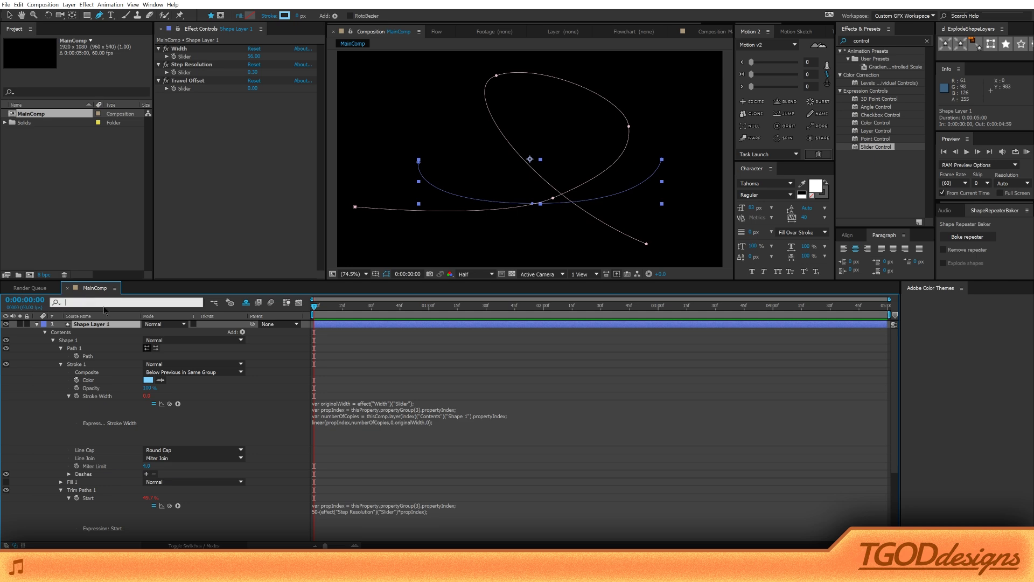
text(Path)
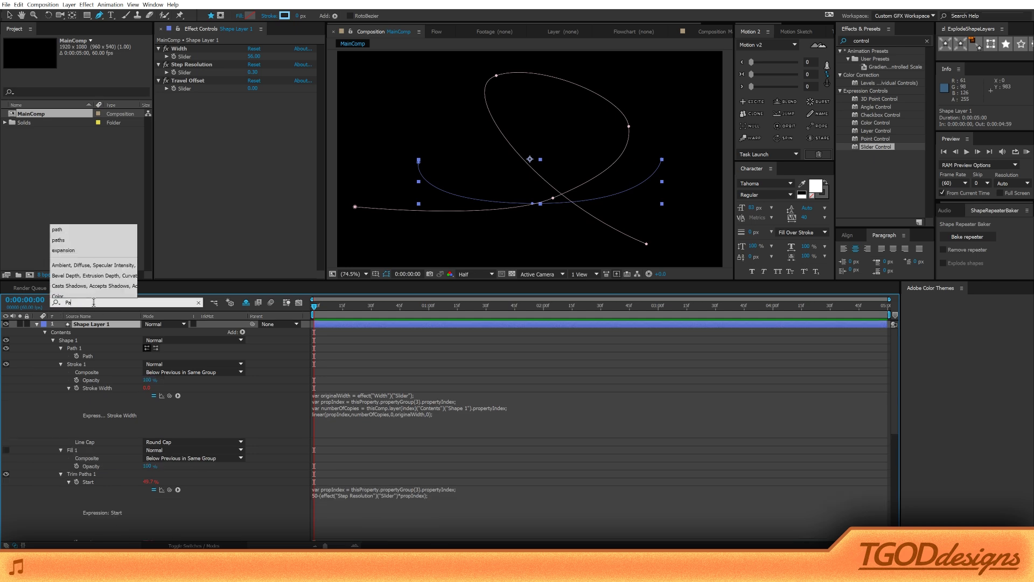
click(113, 387)
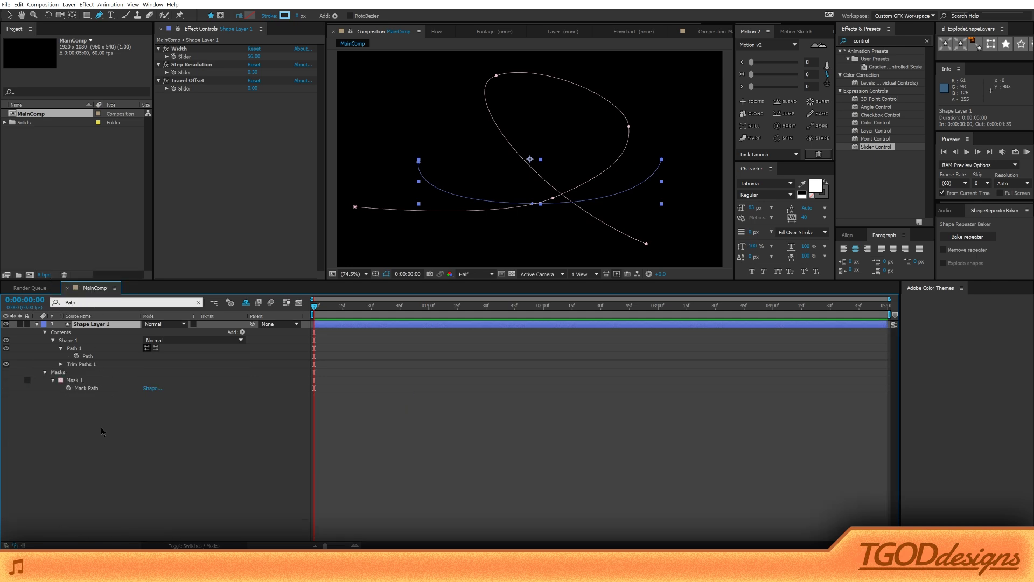
click(113, 386)
click(78, 380)
key(Return)
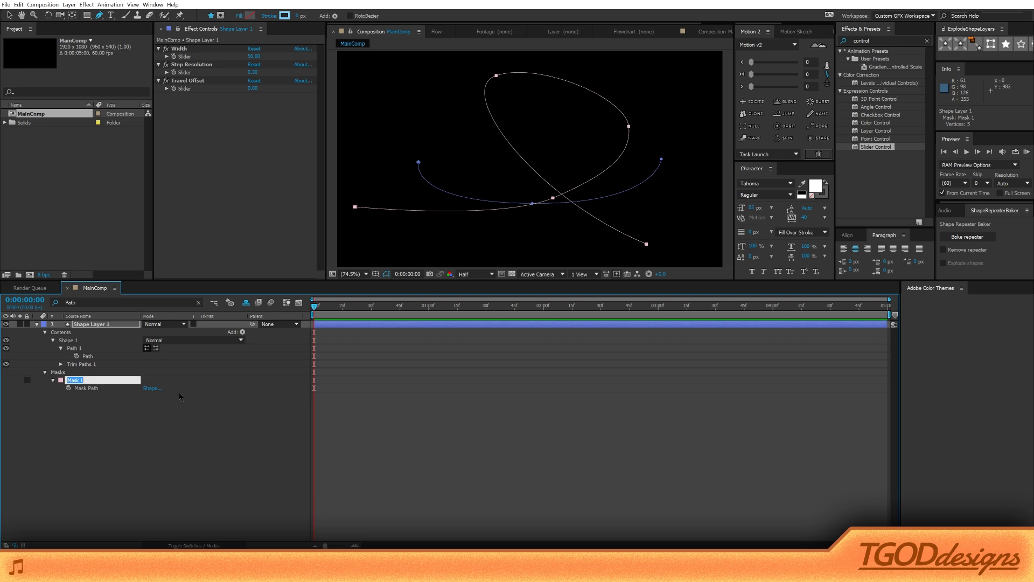
text(Master Path)
key(Return)
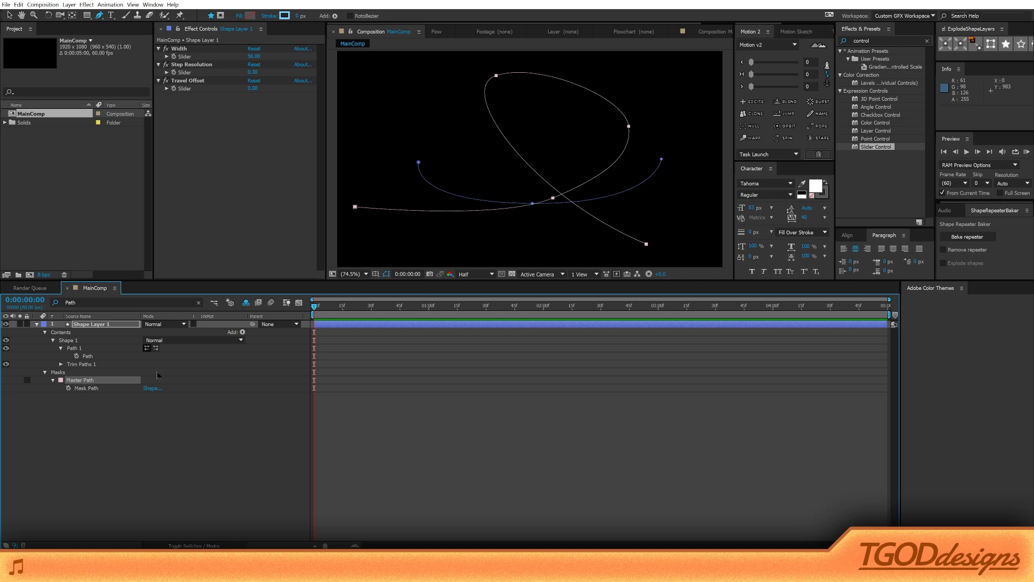
Step: Add an expression to the Path of Shape 1's Path 1 that links it to the Master Path mask's Mask Path
alt+click(77, 357)
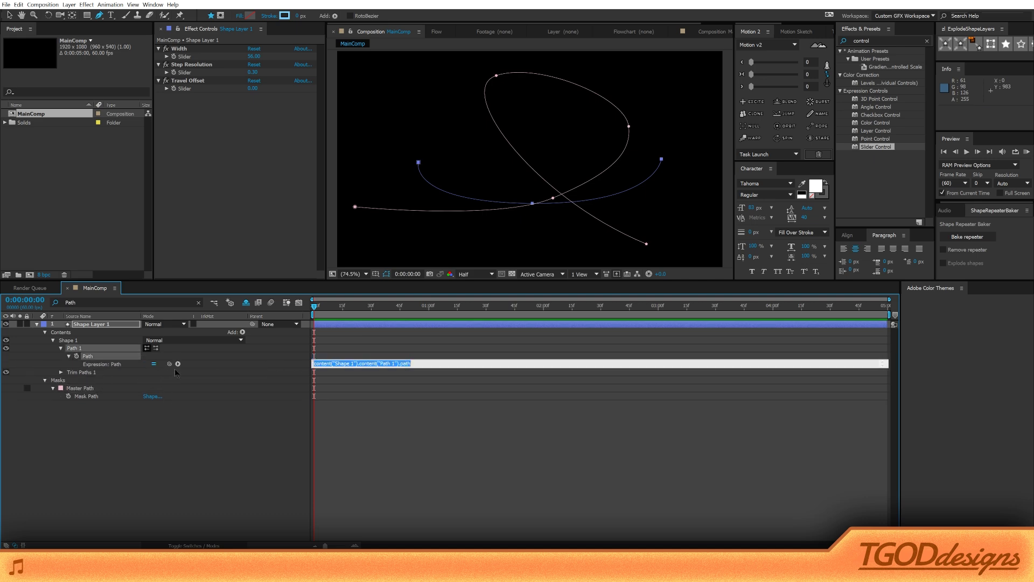
drag(169, 364, 91, 399)
click(242, 396)
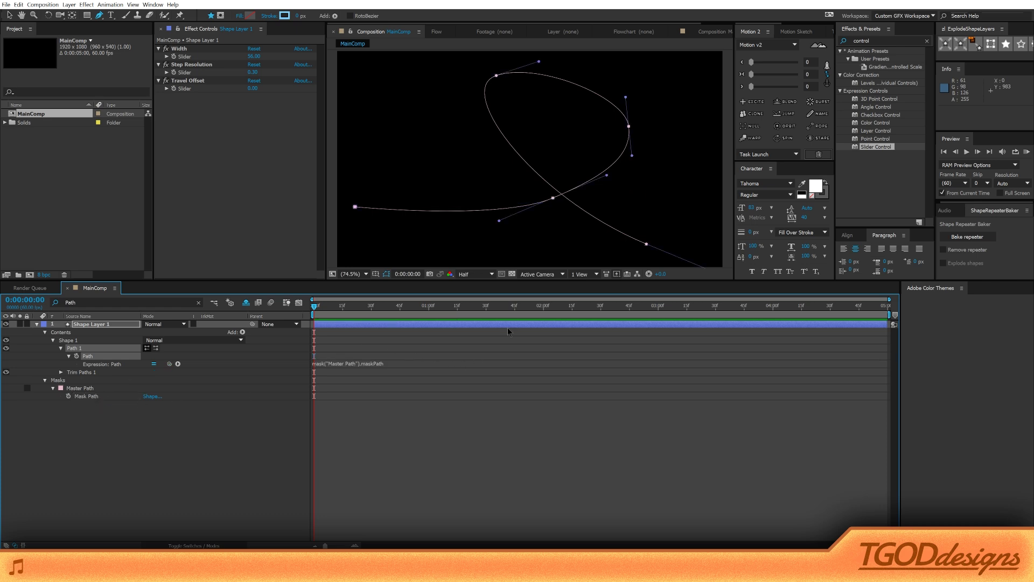
Step: Move the whole Master Path mask slightly toward the frame's right side and a little upward
click(470, 455)
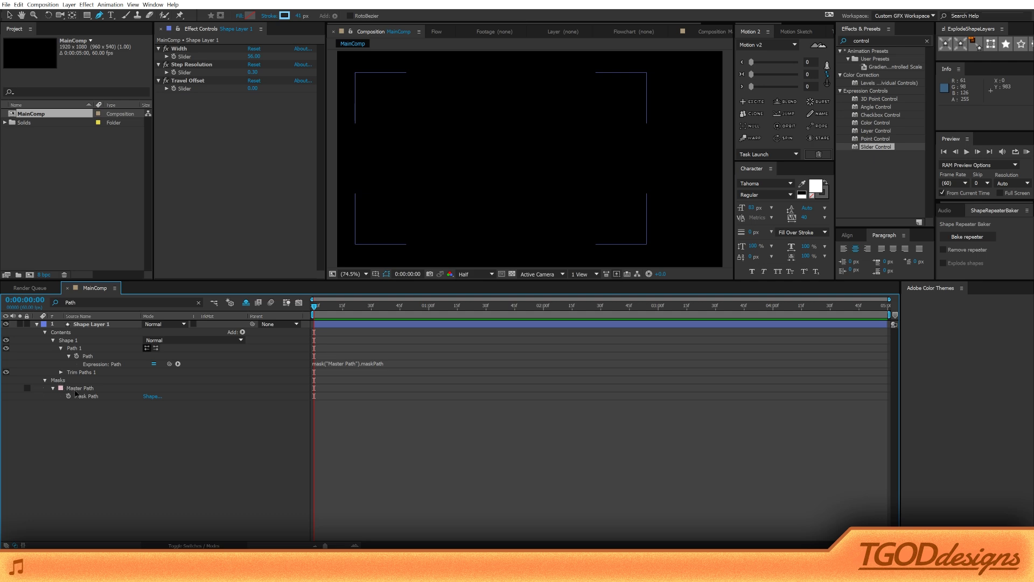
click(88, 388)
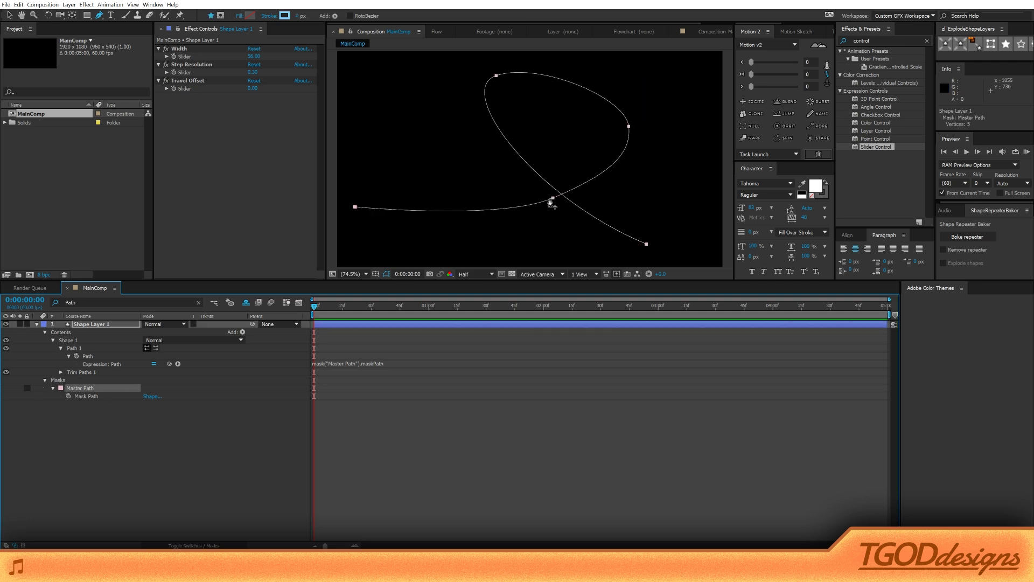
drag(555, 201, 588, 198)
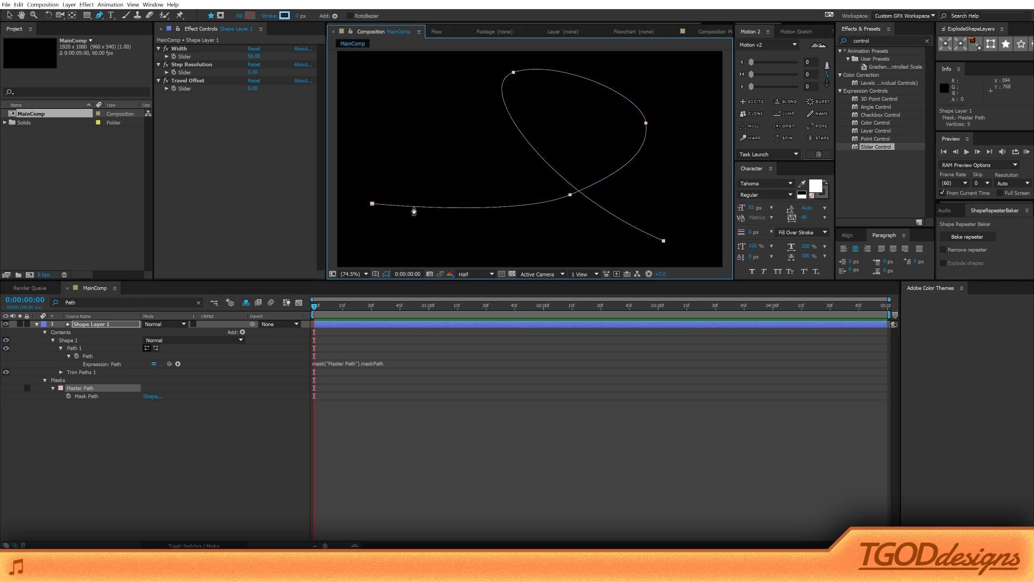
click(664, 162)
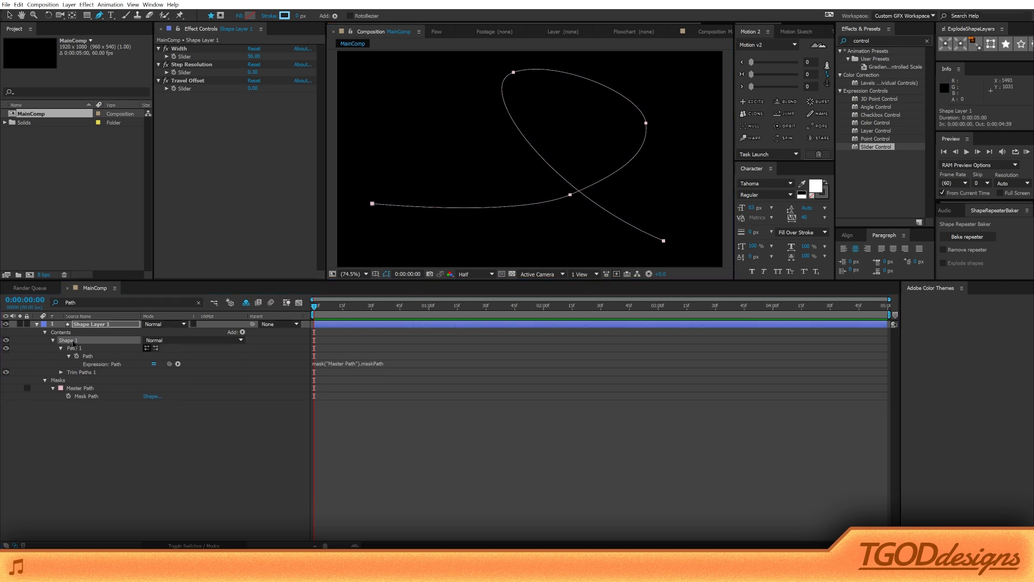
Step: Duplicate Shape 1 repeatedly until Shape Layer 1 contains shapes numbered up to Shape 20
click(69, 341)
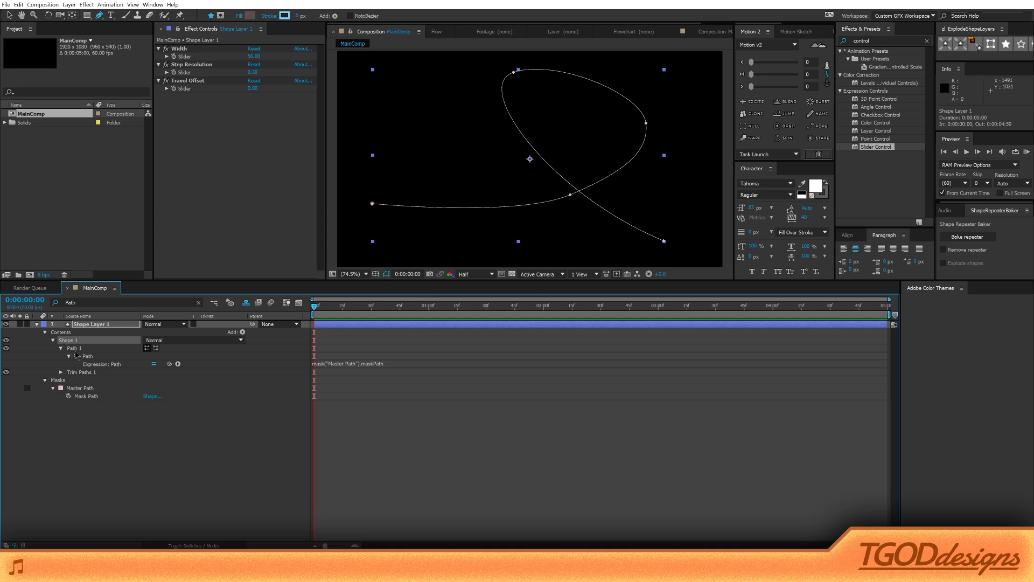
key(ctrl+d)
key(ctrl+d)
key(ctrl+d)
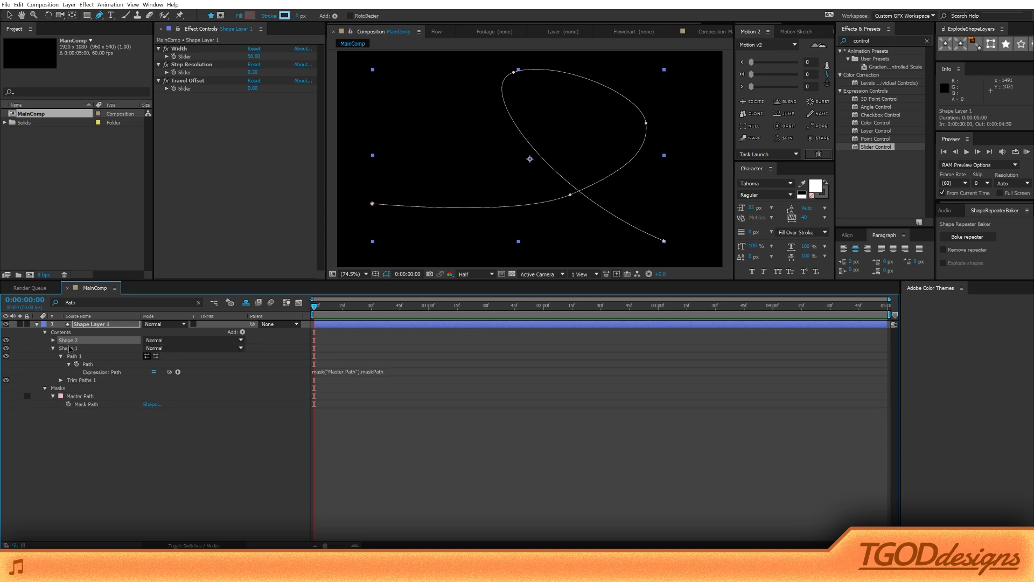
key(ctrl+d)
key(ctrl+d)
key(ctrl+d)
key(ctrl+d)
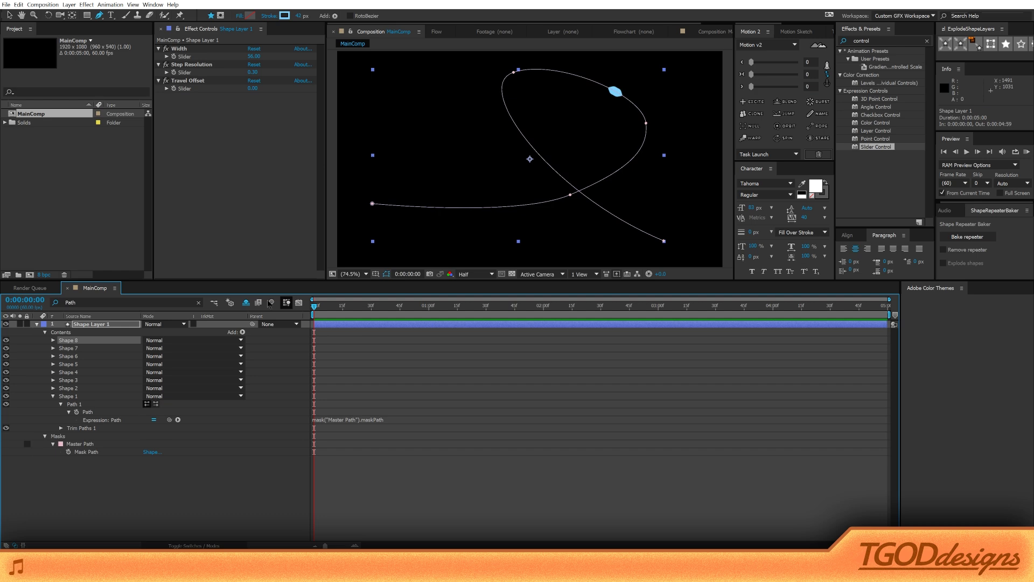
key(ctrl+d)
key(ctrl+d)
key(ctrl+d)
key(ctrl+d)
key(ctrl+d)
key(ctrl+d)
key(ctrl+d)
key(ctrl+d)
key(ctrl+d)
key(ctrl+d)
key(ctrl+d)
key(ctrl+d)
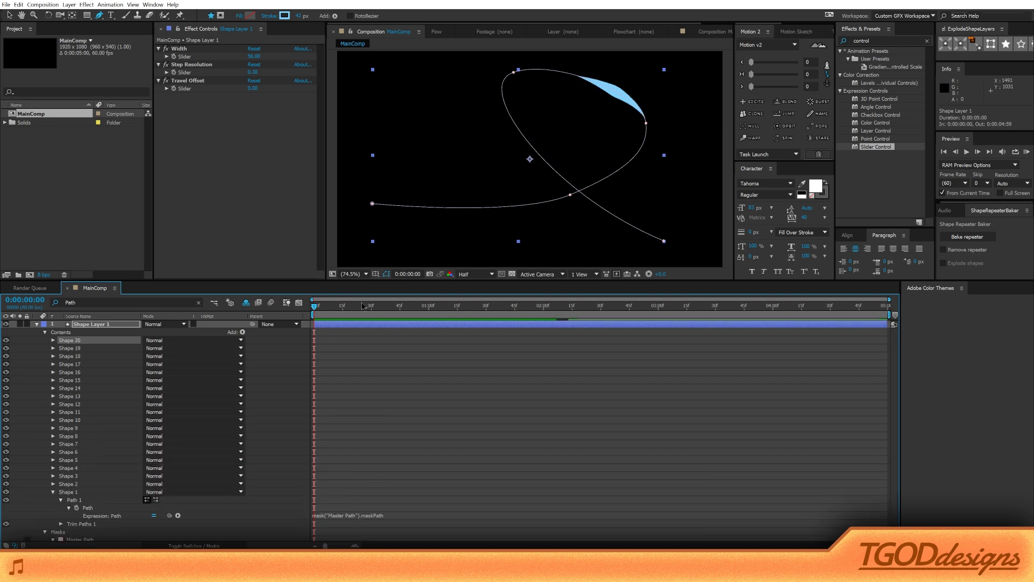
Step: Test the tapered stroke's movement along the path by setting the Travel Offset slider to 133 and then to -131
click(599, 397)
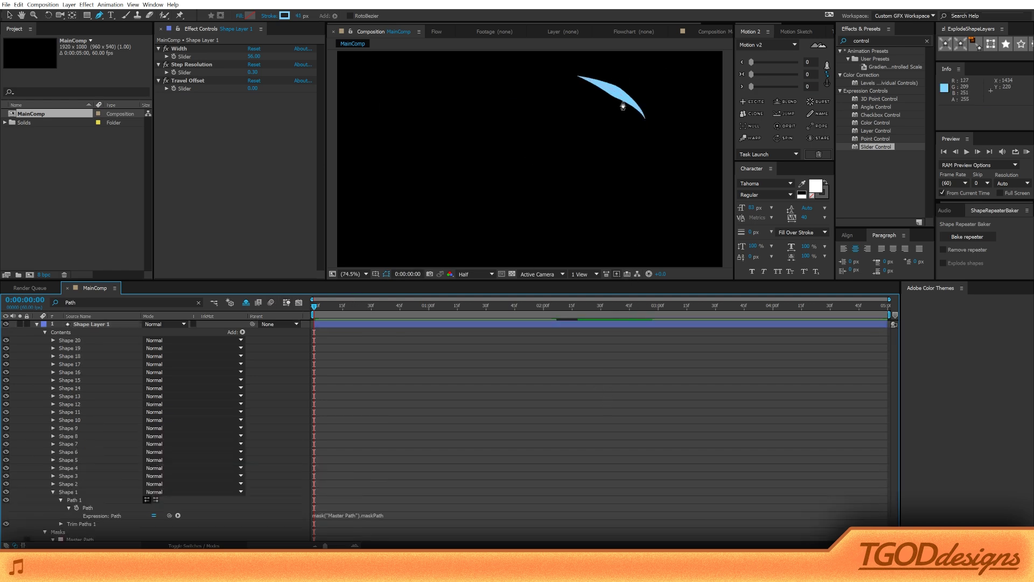
scroll(194, 415, down, 1)
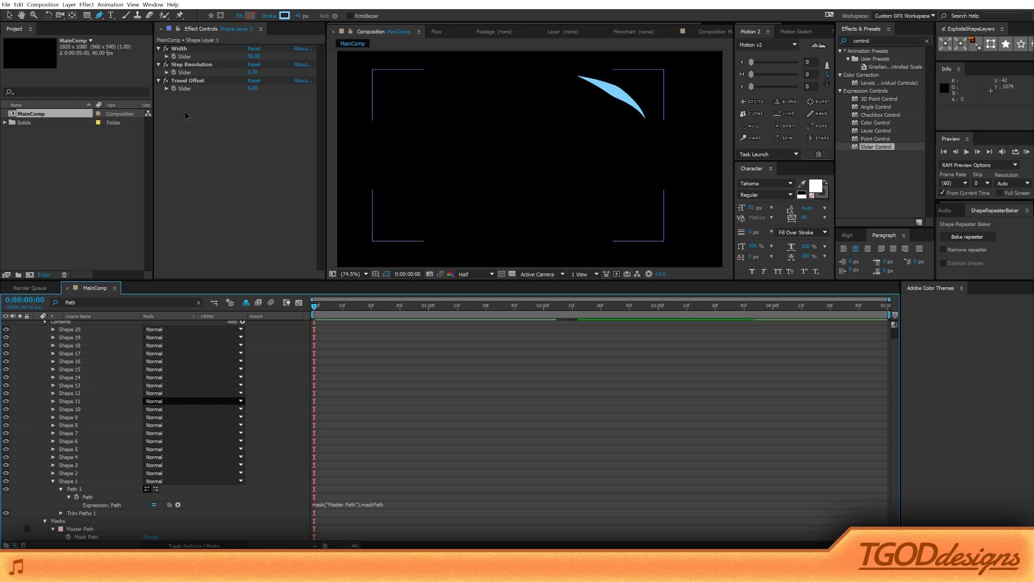
scroll(194, 415, up, 1)
click(188, 80)
drag(253, 89, 287, 94)
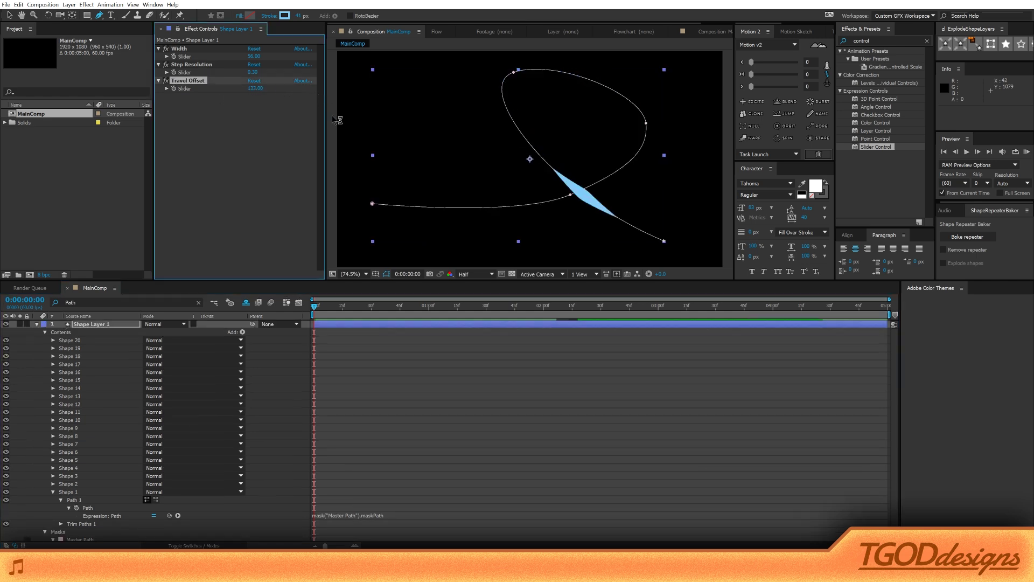
click(386, 273)
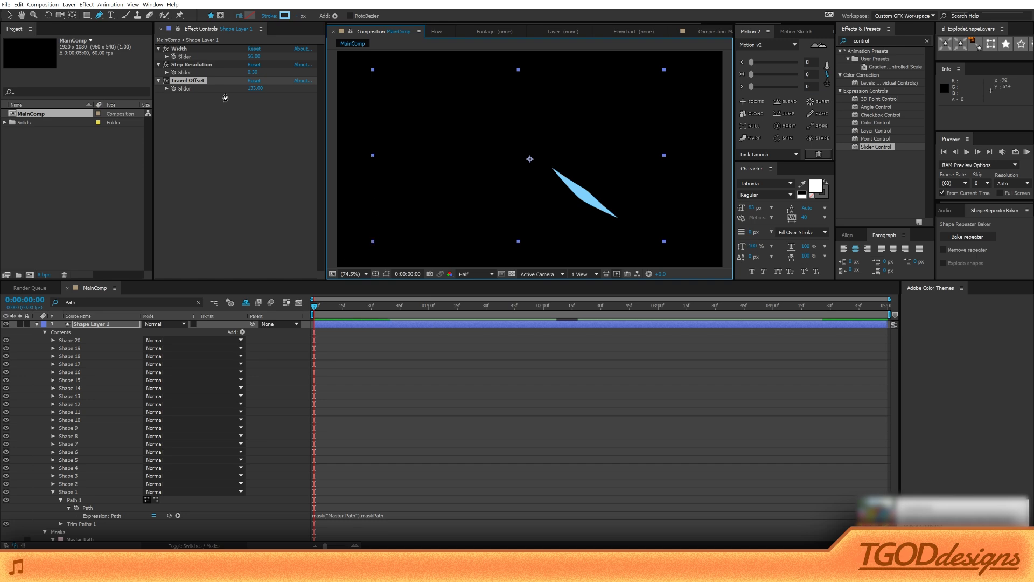
drag(248, 89, 134, 98)
Step: Examine the tapered stroke's edges and ends up close and at full-frame size
scroll(455, 162, up, 4)
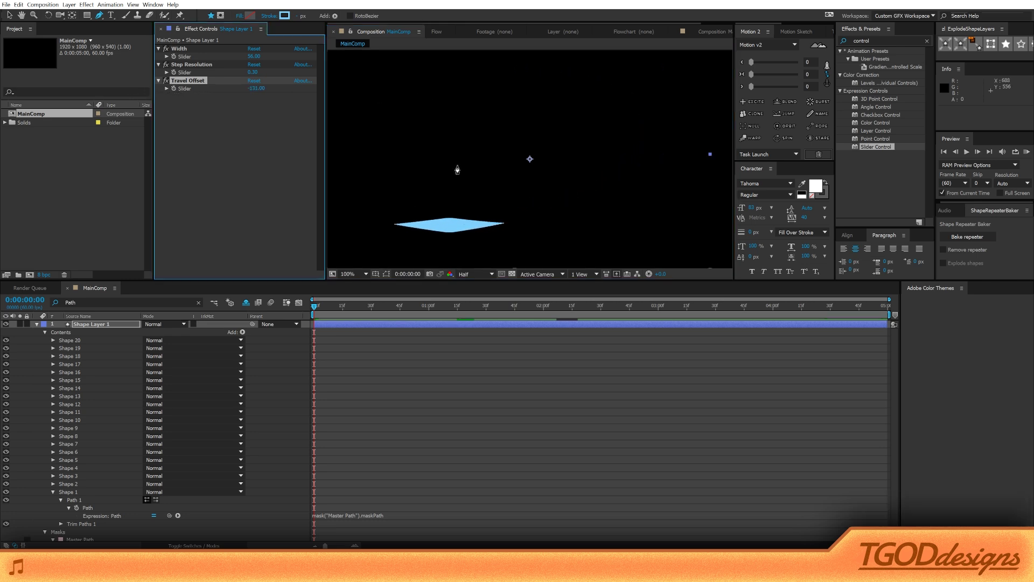
key(h)
drag(504, 147, 490, 157)
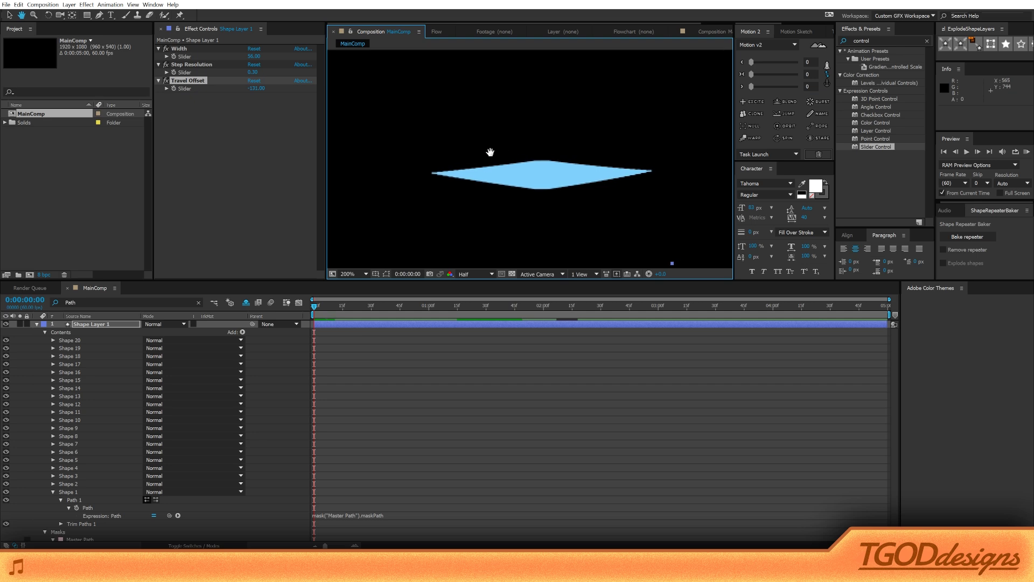
key(g)
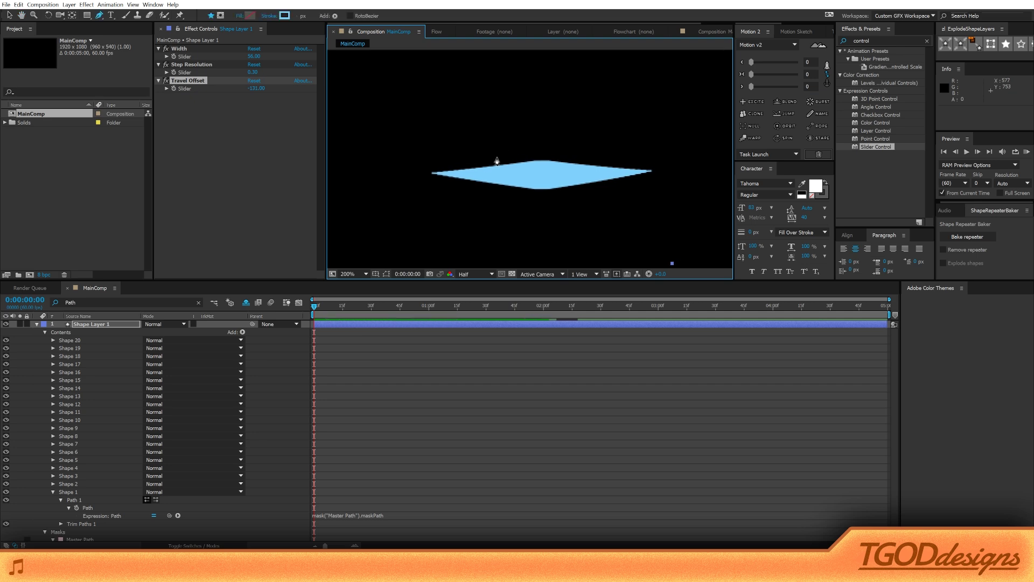
key(comma)
key(v)
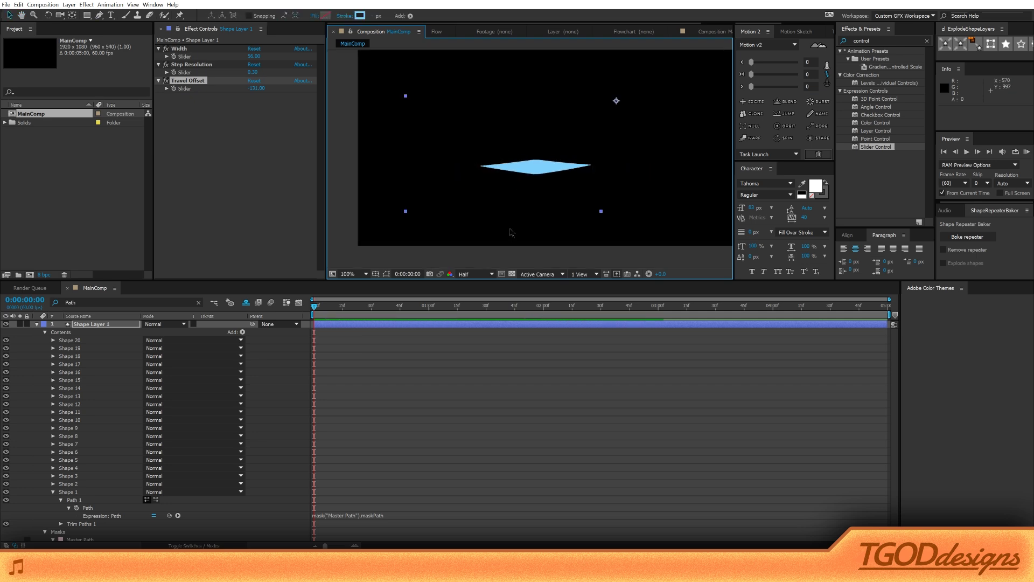
click(495, 261)
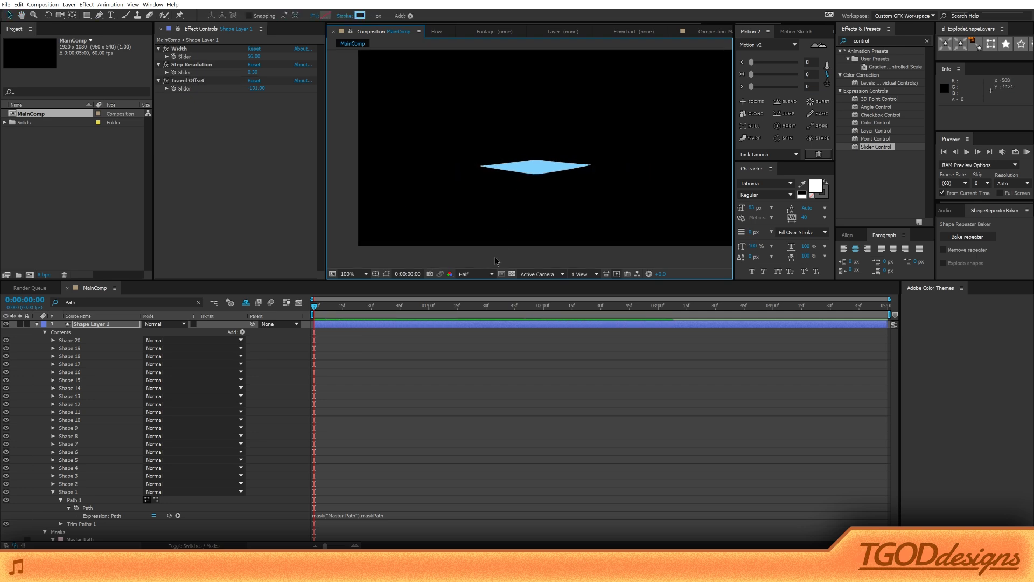
click(89, 325)
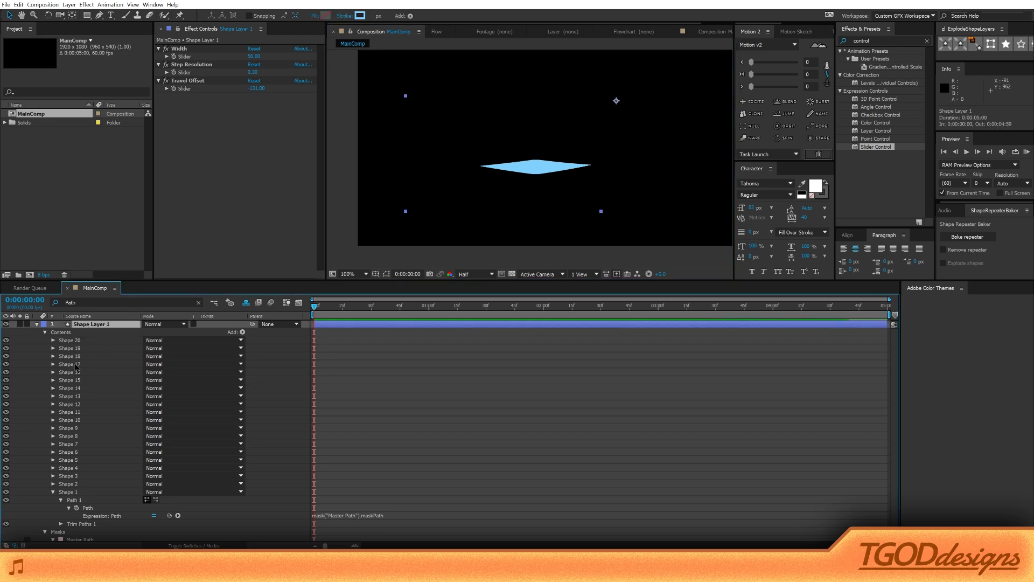
click(68, 492)
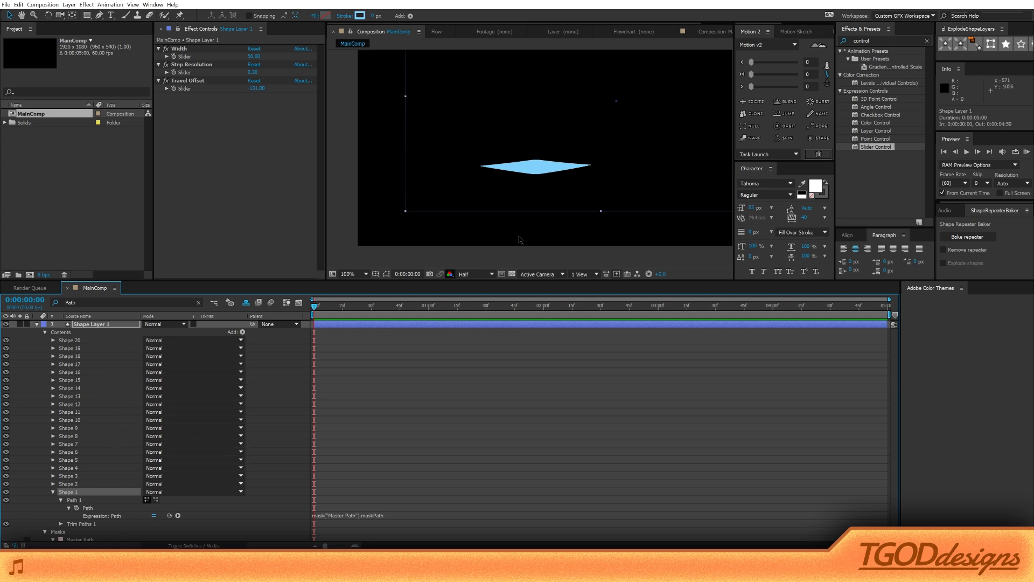
key(period)
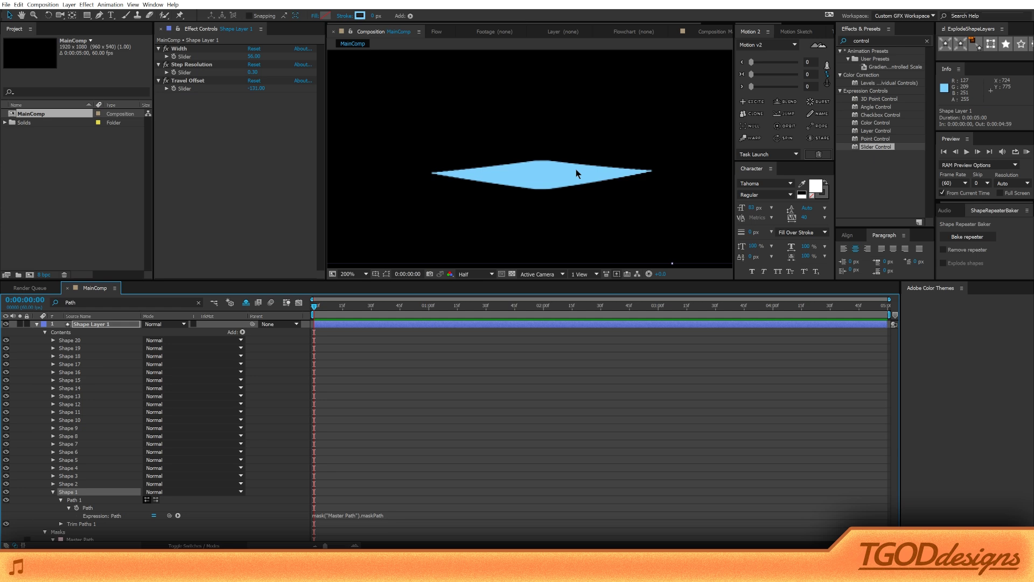
key(comma)
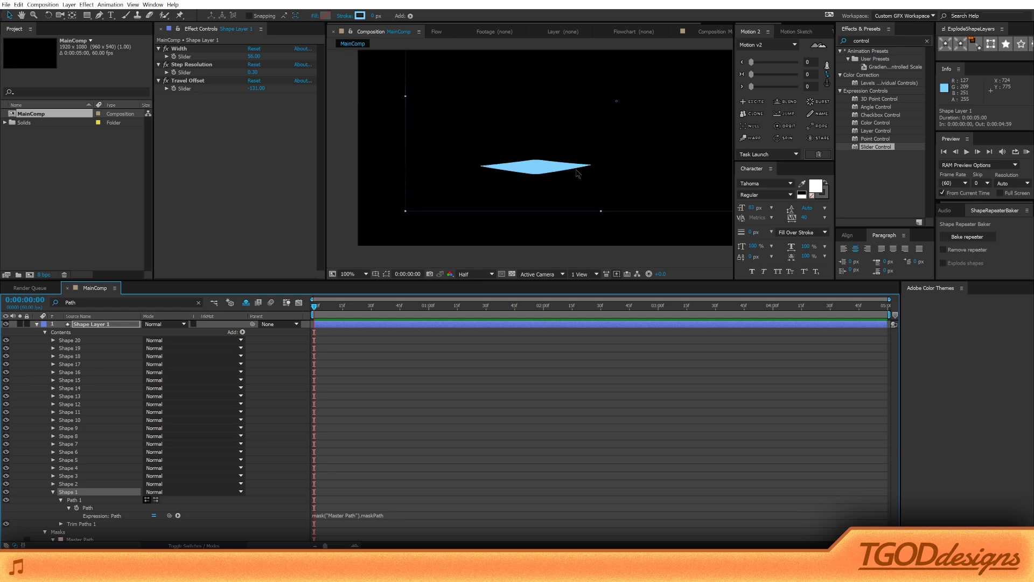
key(shift+slash)
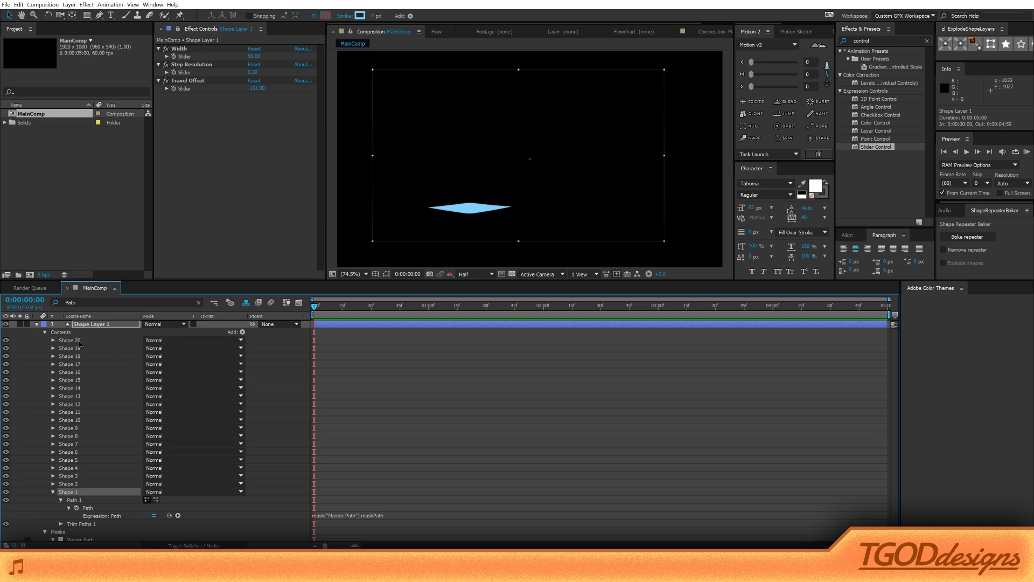
Step: Set the Travel Offset slider to -135 and delete the duplicates Shape 2 through Shape 20, keeping Shape 1
click(79, 485)
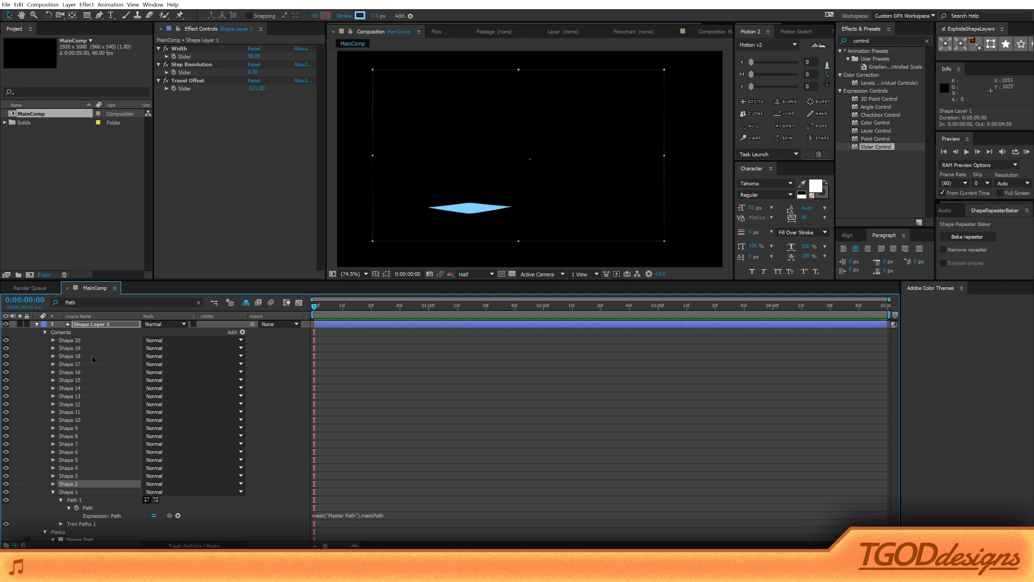
shift+click(84, 343)
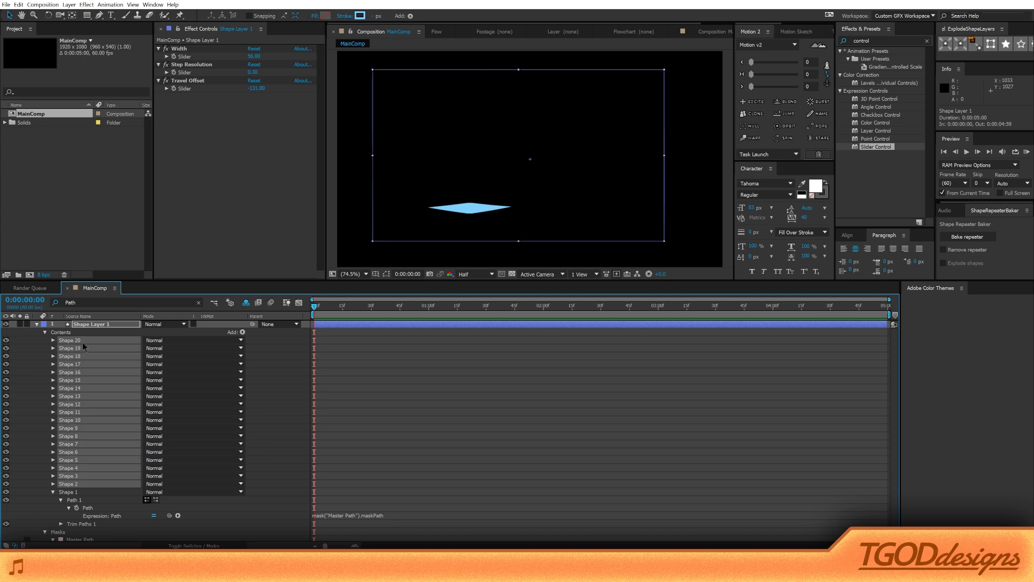
key(Delete)
drag(256, 88, 253, 88)
click(71, 340)
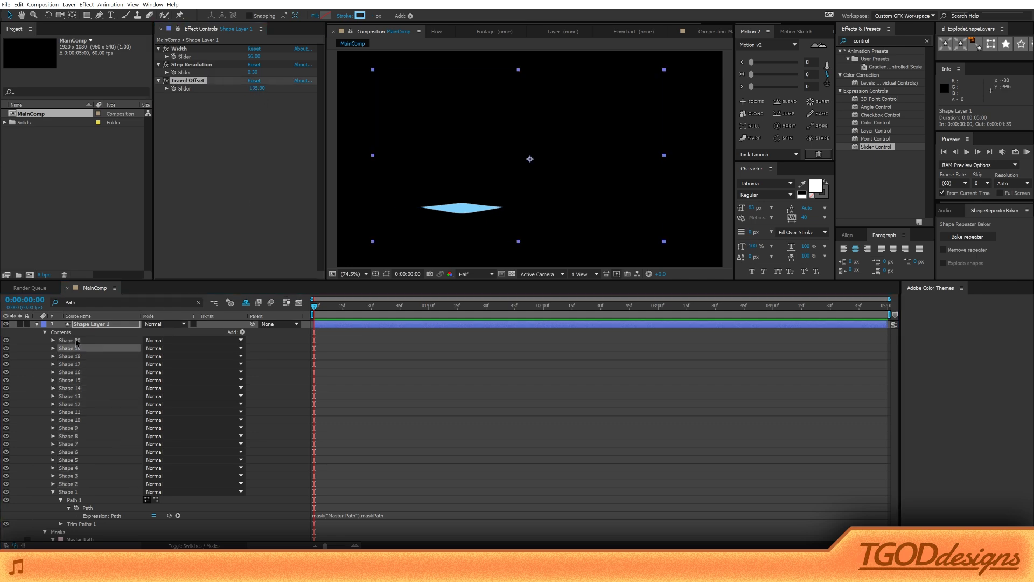
shift+click(75, 483)
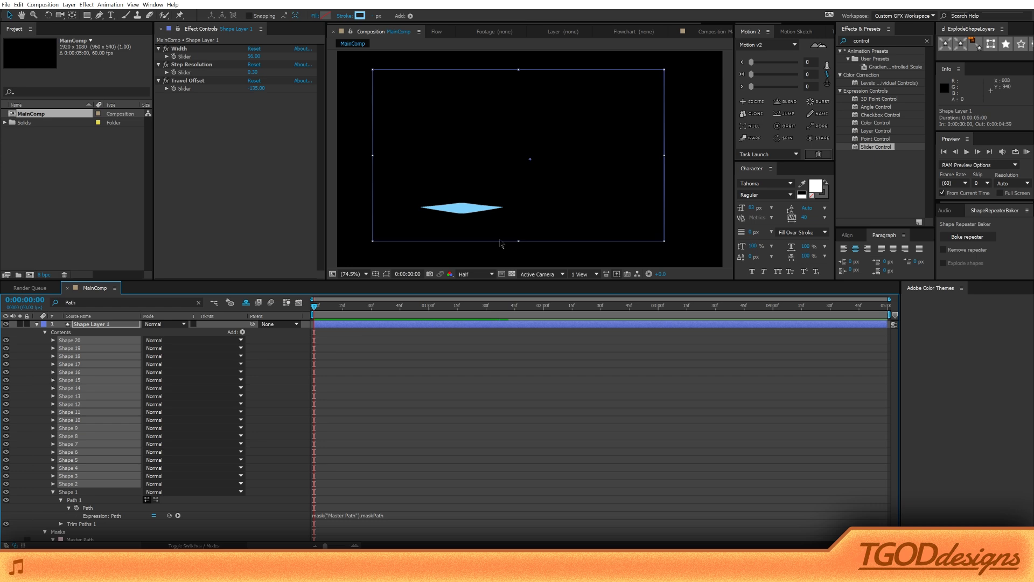
key(Delete)
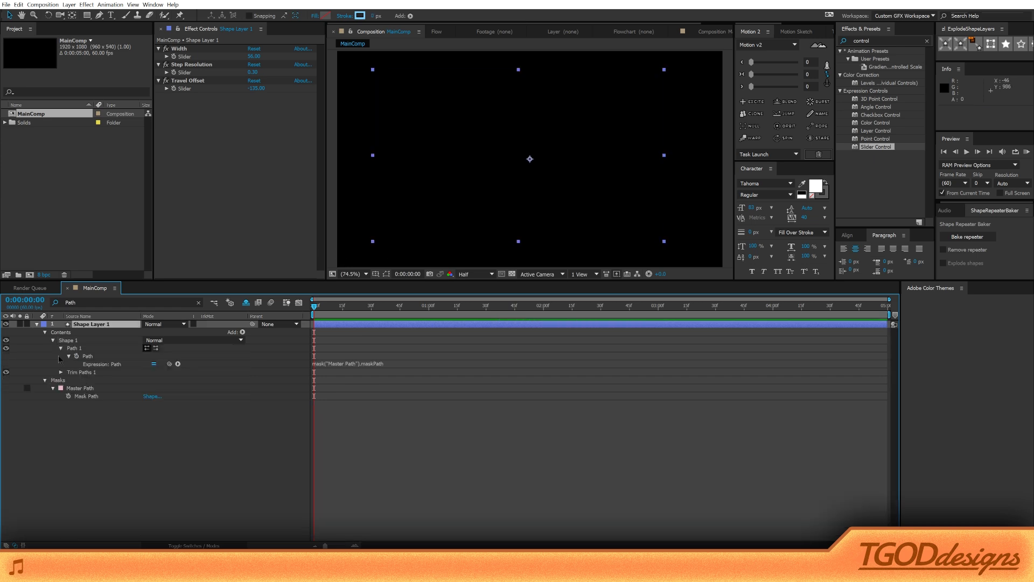
Step: Add a Color Control effect to Shape Layer 1 below the Travel Offset slider
click(49, 337)
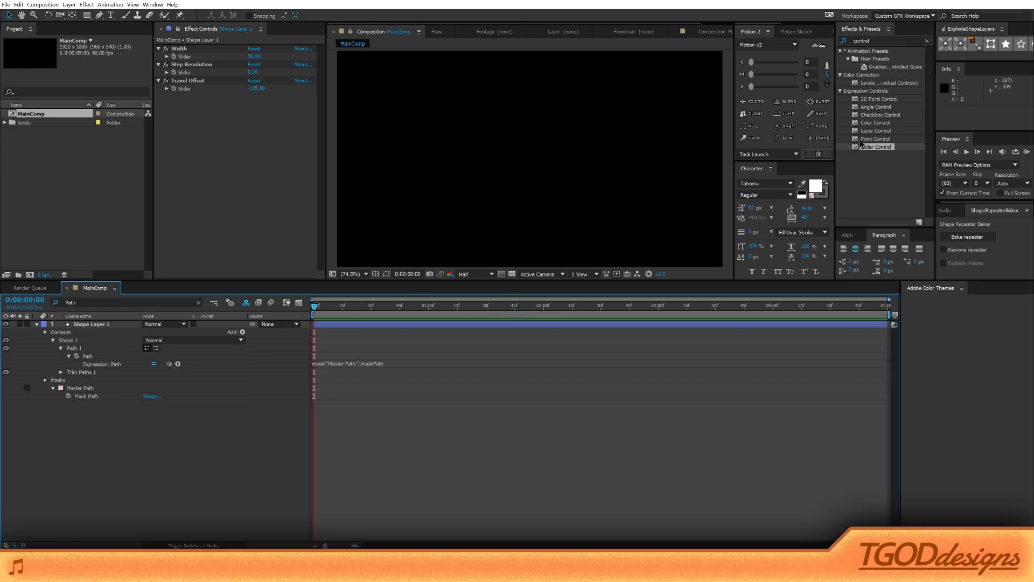
click(874, 123)
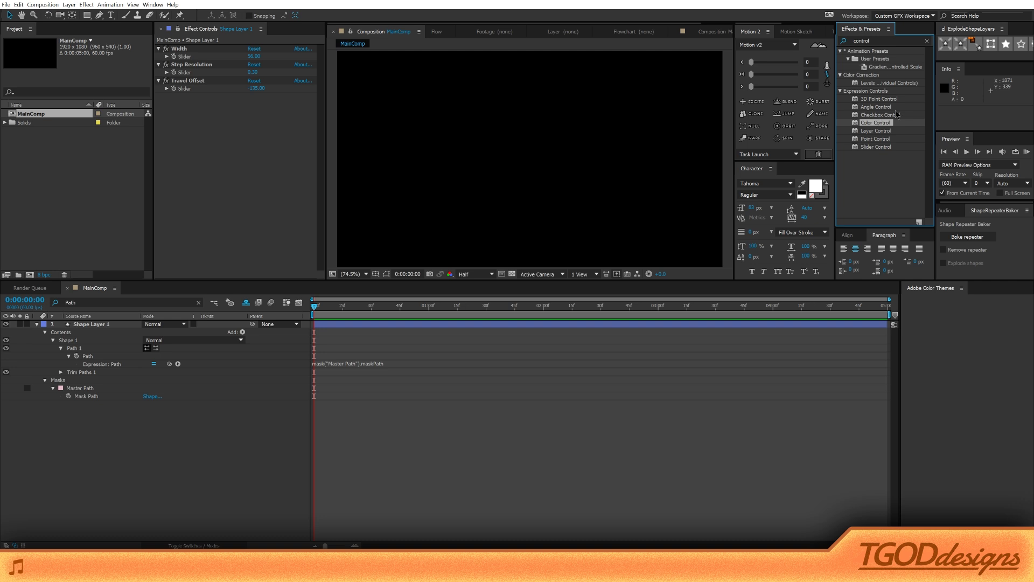
drag(882, 125, 185, 102)
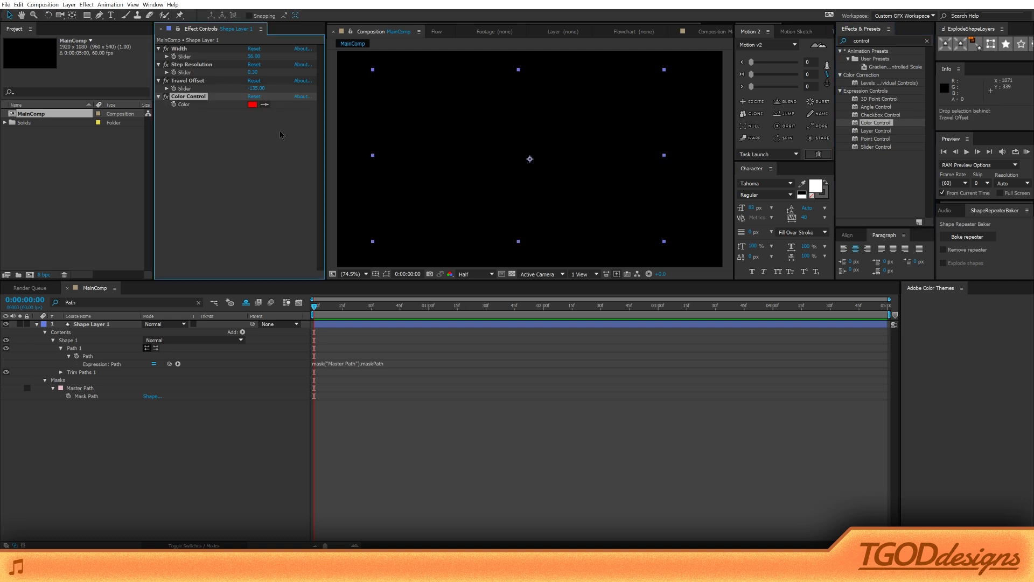
Step: Add an expression to the Color of Shape 1's Stroke 1 that links it to the Color Control effect's Color
click(61, 348)
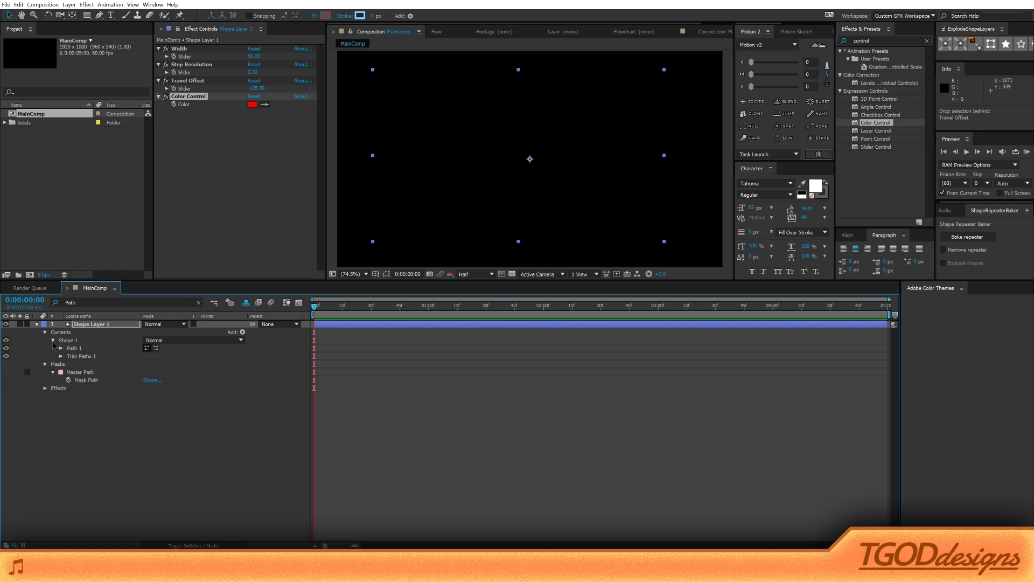
click(53, 341)
click(52, 341)
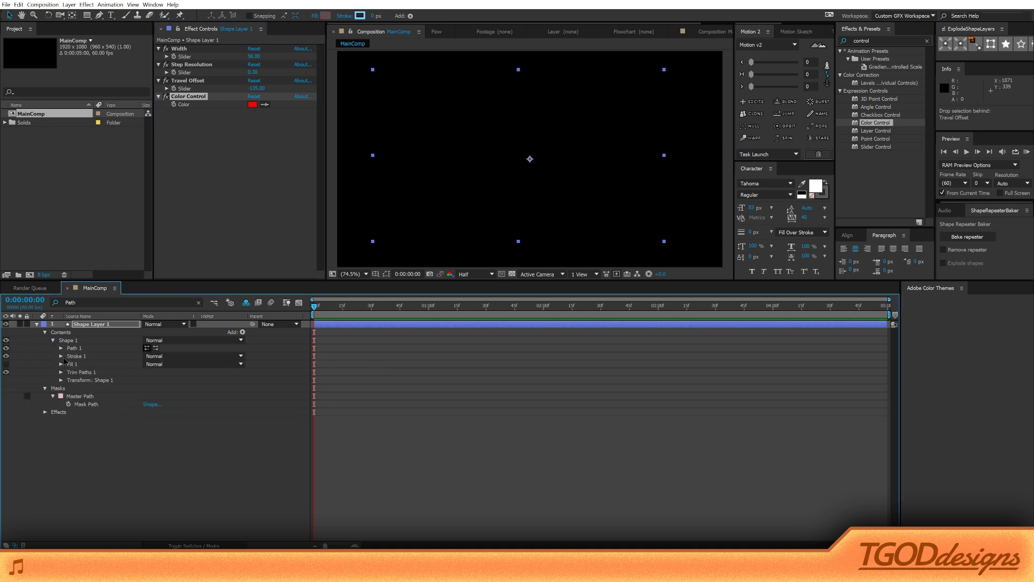
key(F2)
click(61, 356)
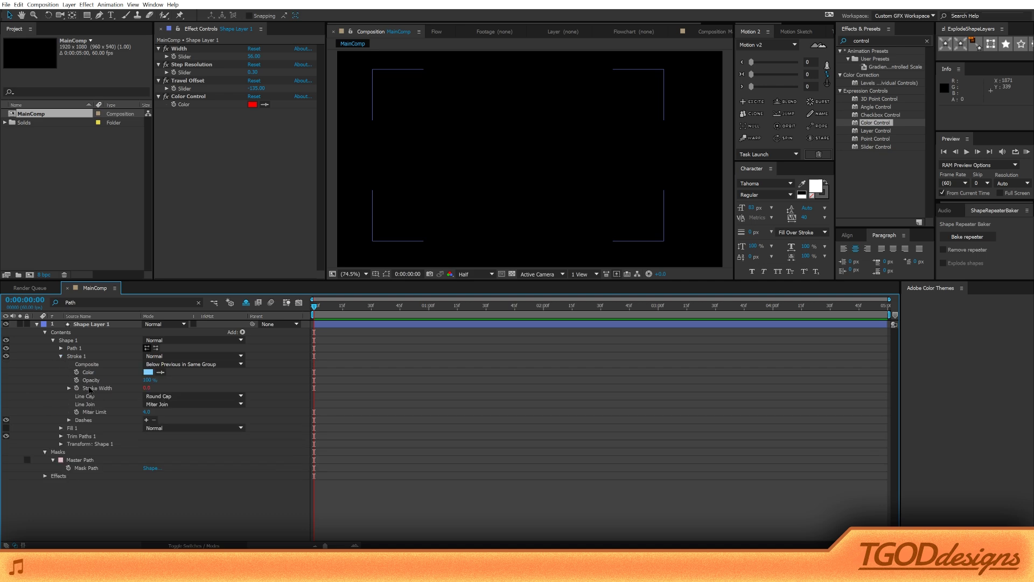
alt+click(77, 373)
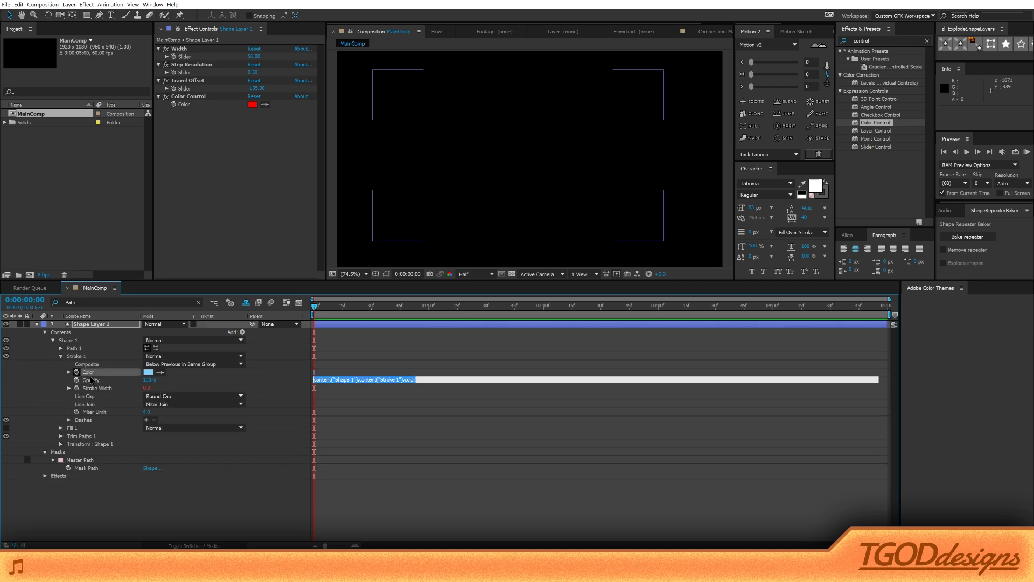
drag(170, 380, 184, 105)
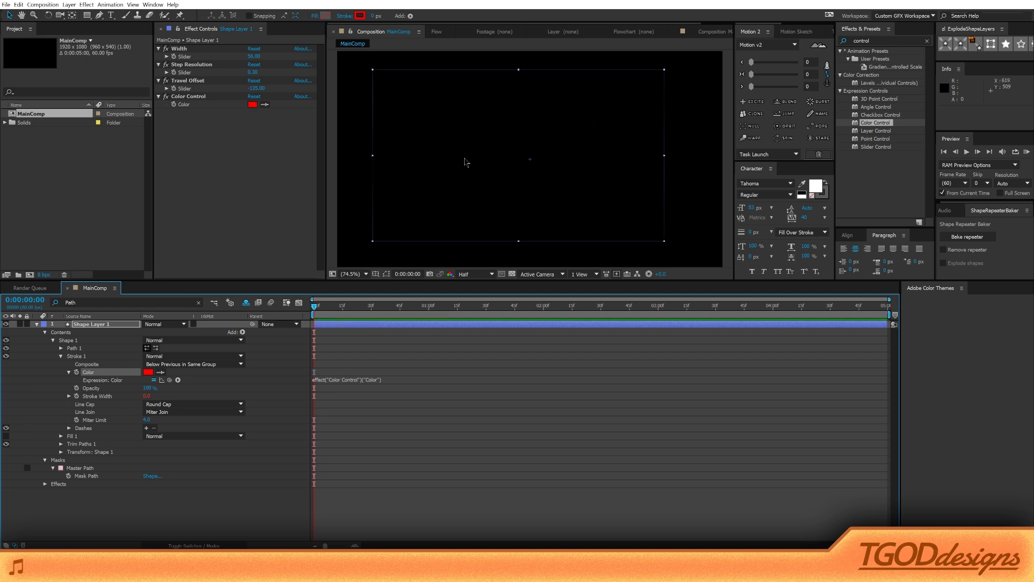
Step: Duplicate Shape 1 repeatedly until the layer holds Shape 1 through Shape 20
click(61, 356)
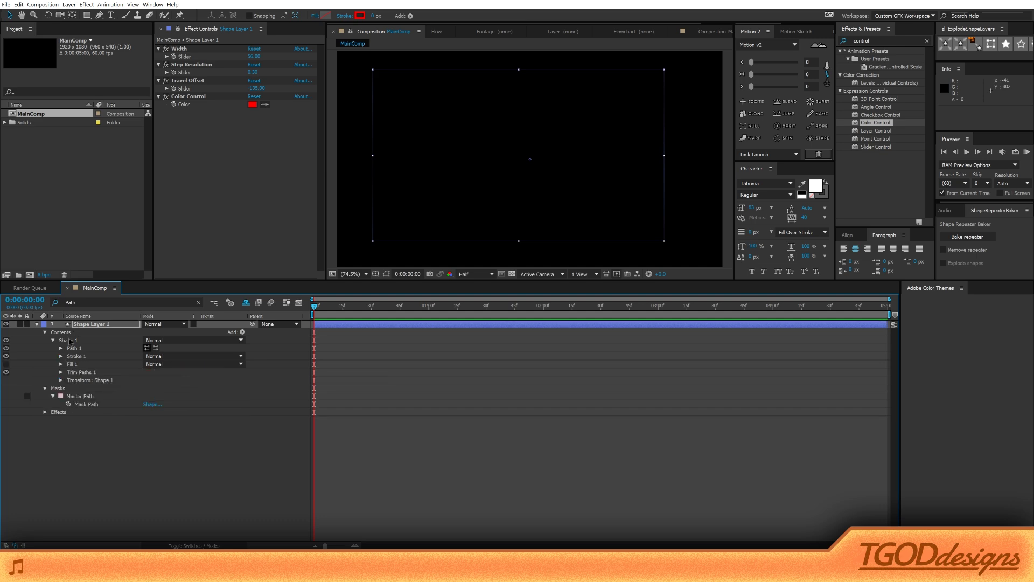
click(71, 341)
key(ctrl+d)
key(ctrl+d)
key(ctrl+d)
key(ctrl+d)
key(ctrl+d)
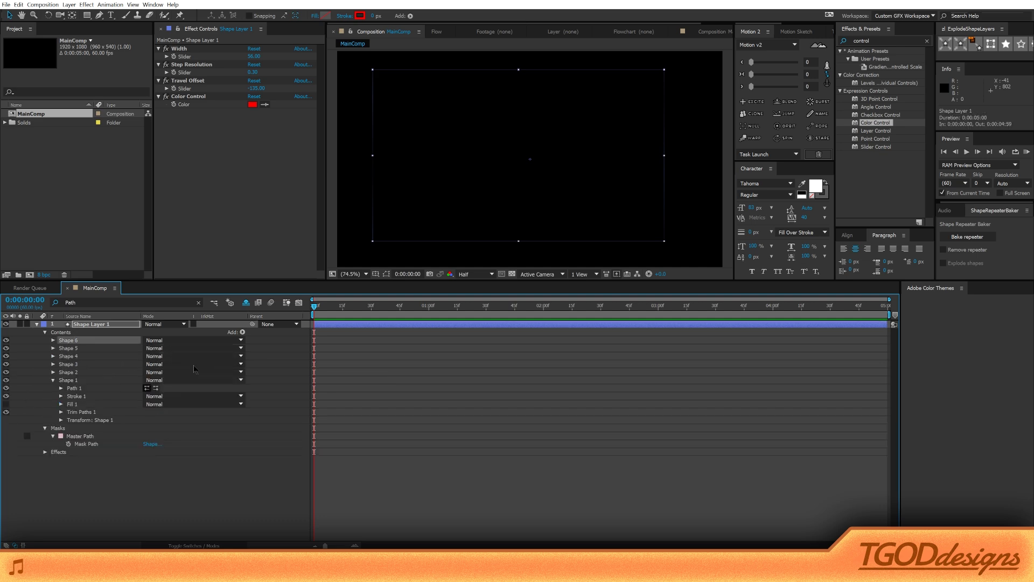
key(ctrl+d)
key(ctrl+d)
key(ctrl+d)
key(ctrl+d)
key(ctrl+d)
key(ctrl+d)
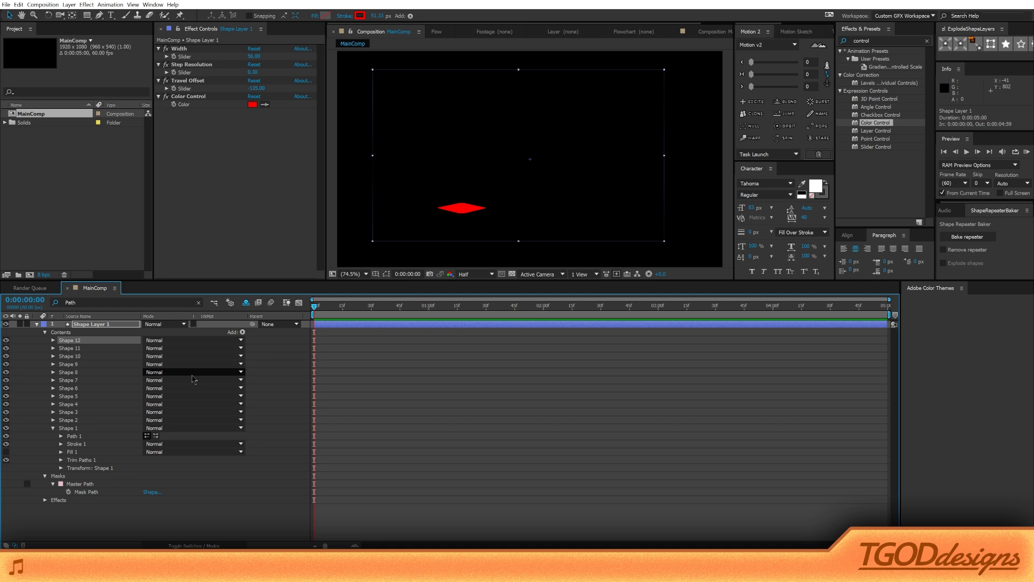
key(ctrl+d)
key(ctrl+d)
key(ctrl+d)
key(ctrl+d)
key(ctrl+d)
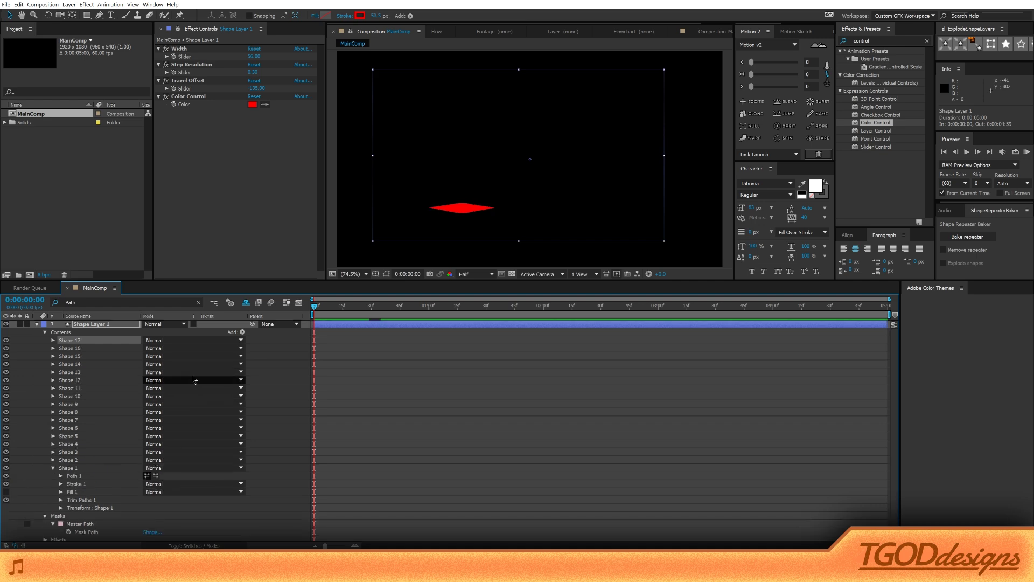
key(ctrl+d)
key(ctrl+d)
key(ctrl+d)
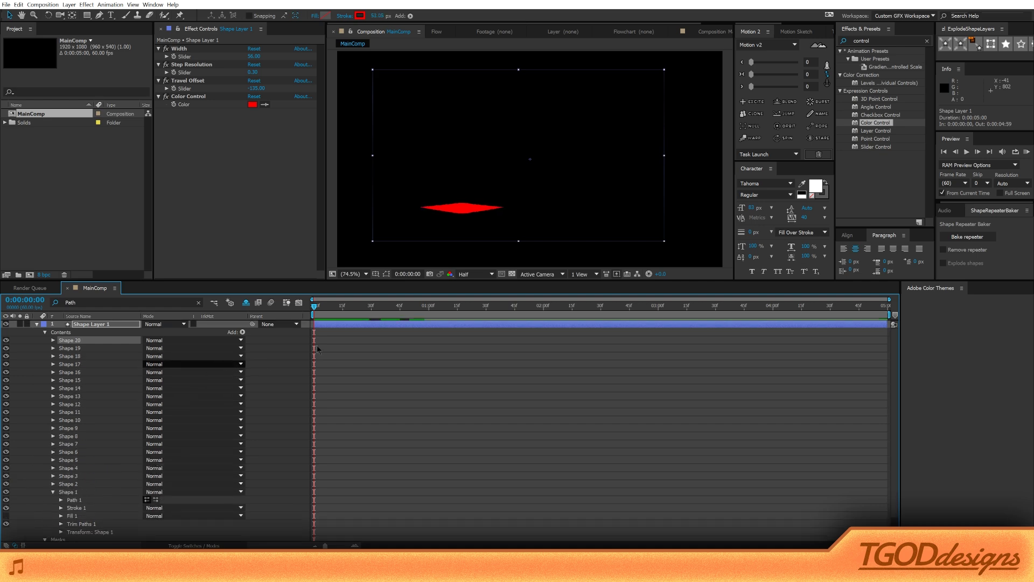
Step: Add a Bevel and Emboss layer style to Shape Layer 1
click(89, 325)
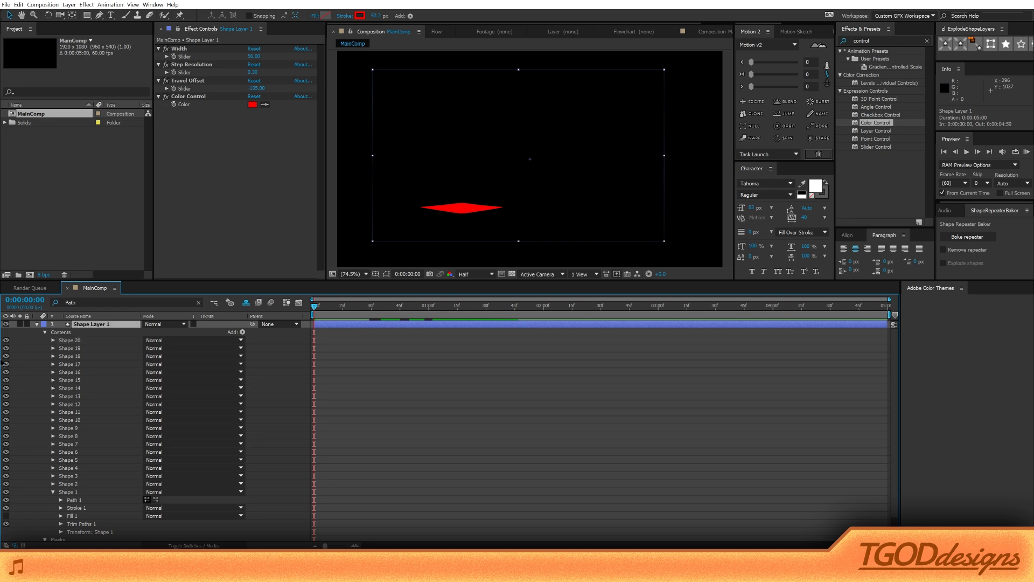
right_click(118, 325)
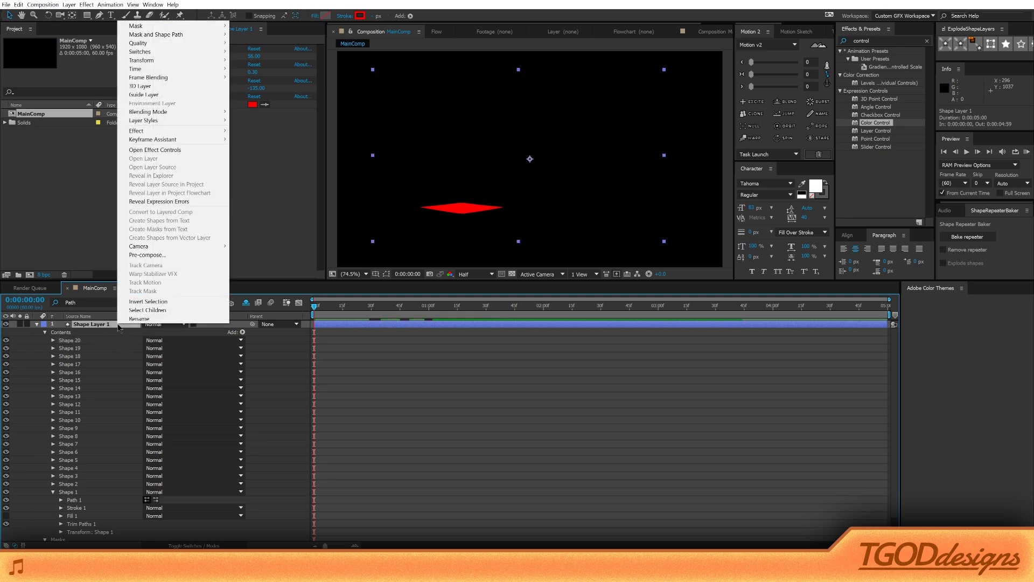
mouse_move(144, 122)
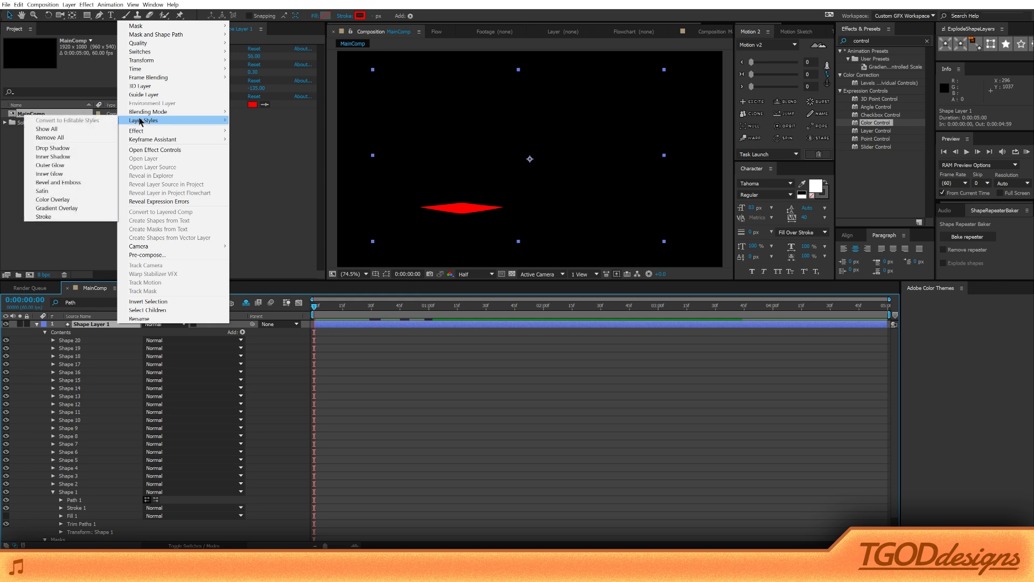
click(69, 183)
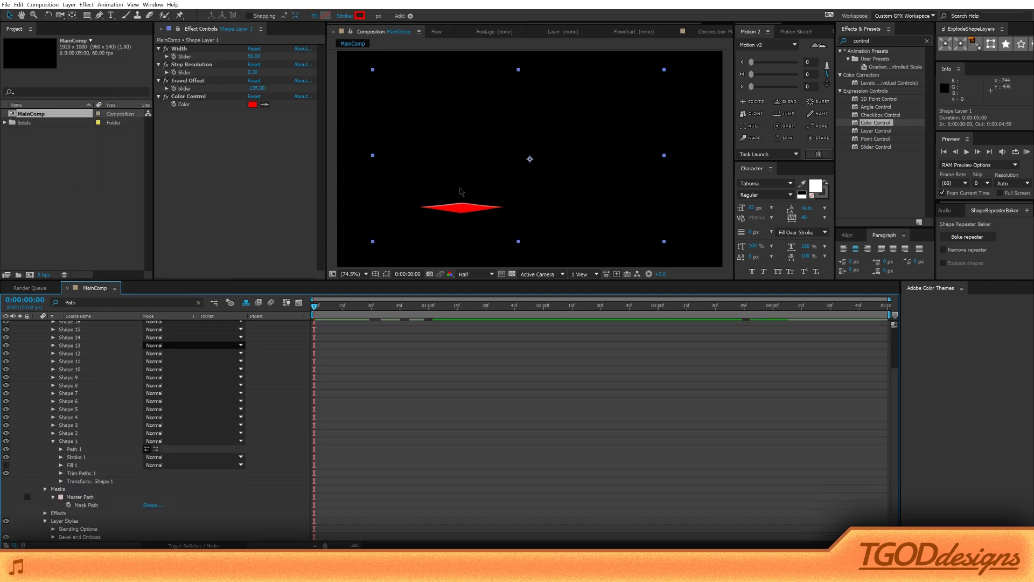
Step: Expand the Bevel and Emboss properties and set the Technique to Chisel Hard
scroll(455, 204, up, 2)
drag(452, 214, 760, 49)
drag(458, 185, 496, 165)
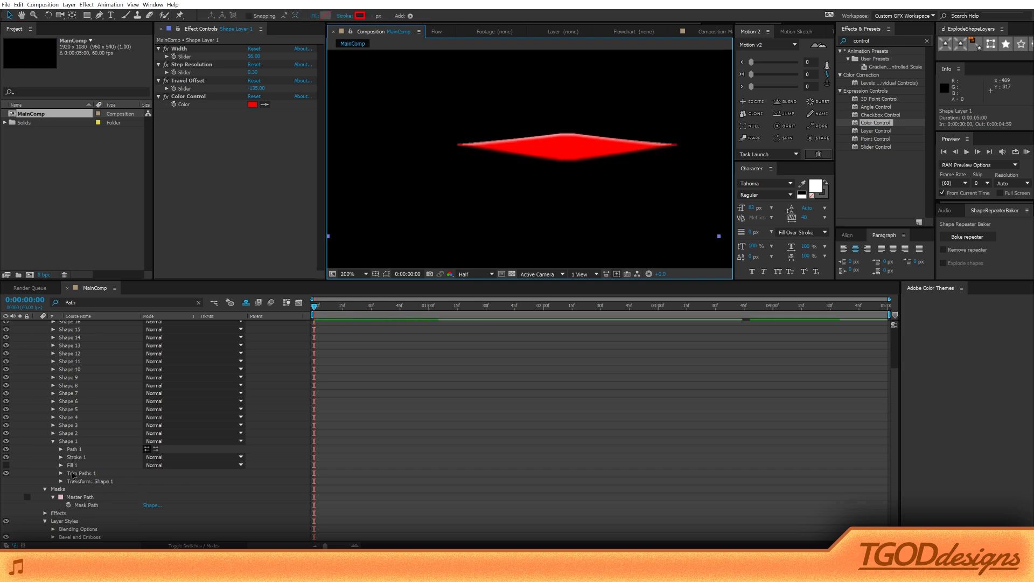
click(56, 542)
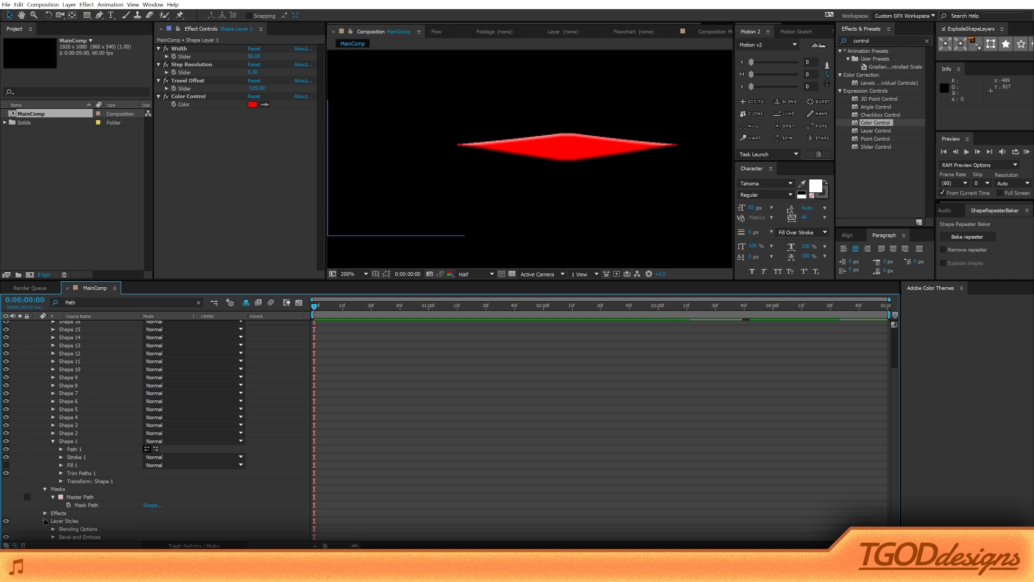
click(47, 521)
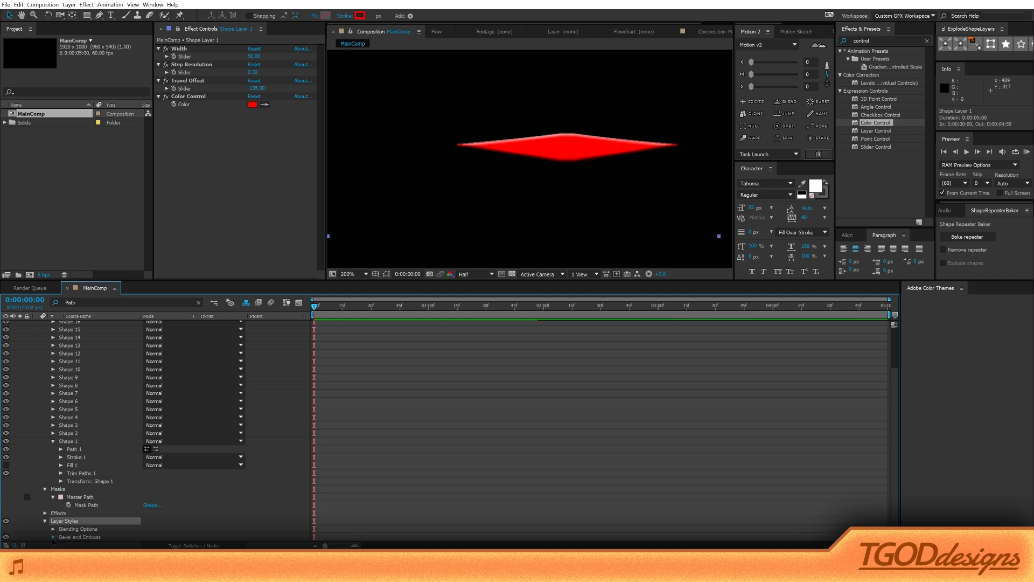
click(53, 537)
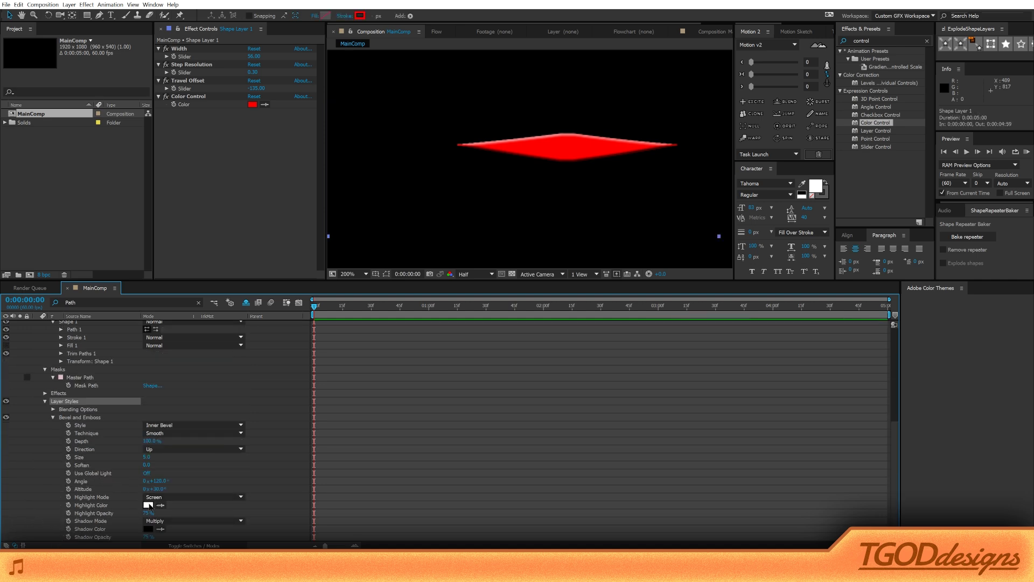
click(164, 435)
click(172, 450)
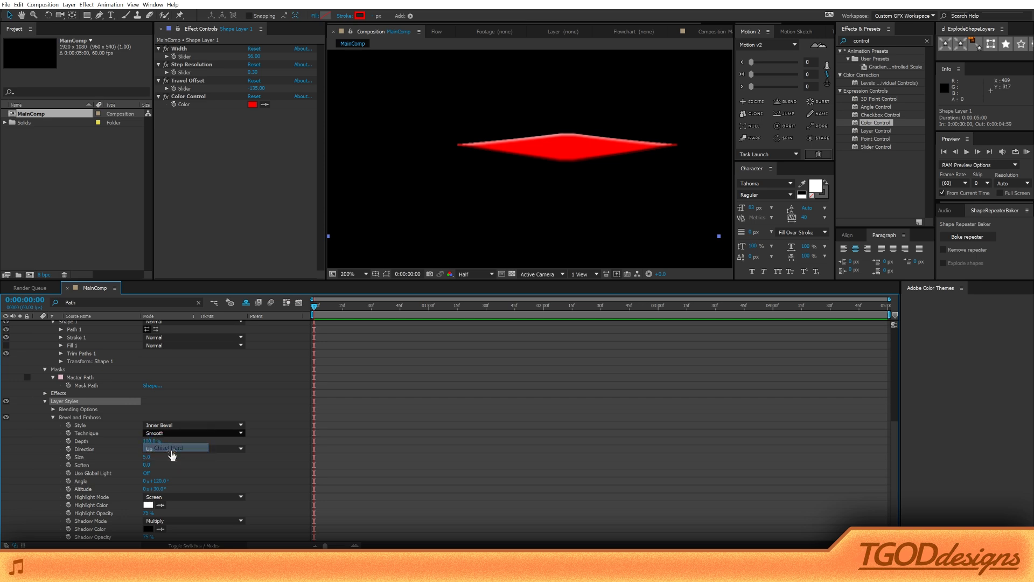
Step: Set the bevel's Highlight Opacity to 0% and its Shadow Opacity to 50%
click(149, 515)
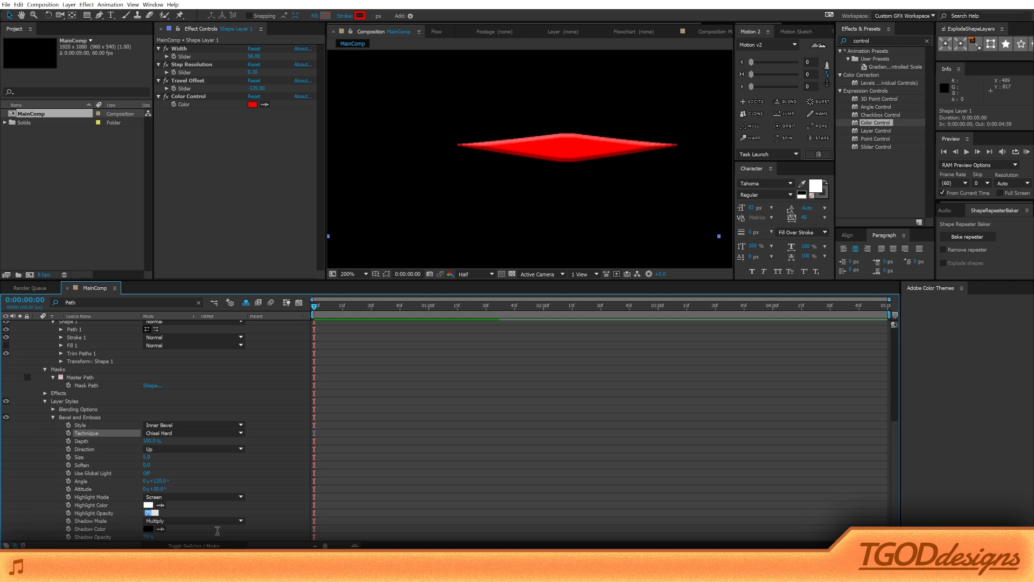
text(0)
key(Return)
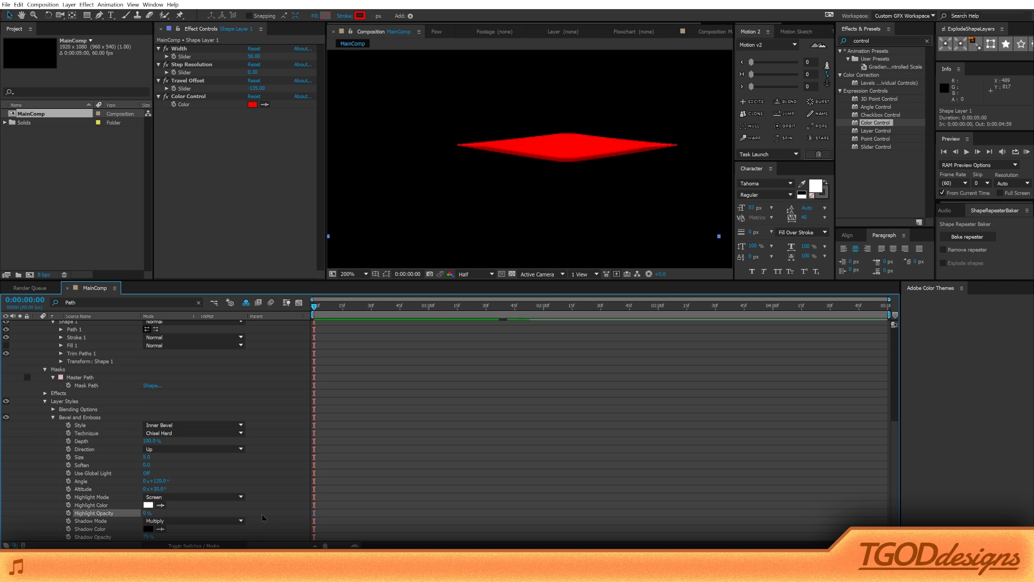
click(147, 537)
text(50)
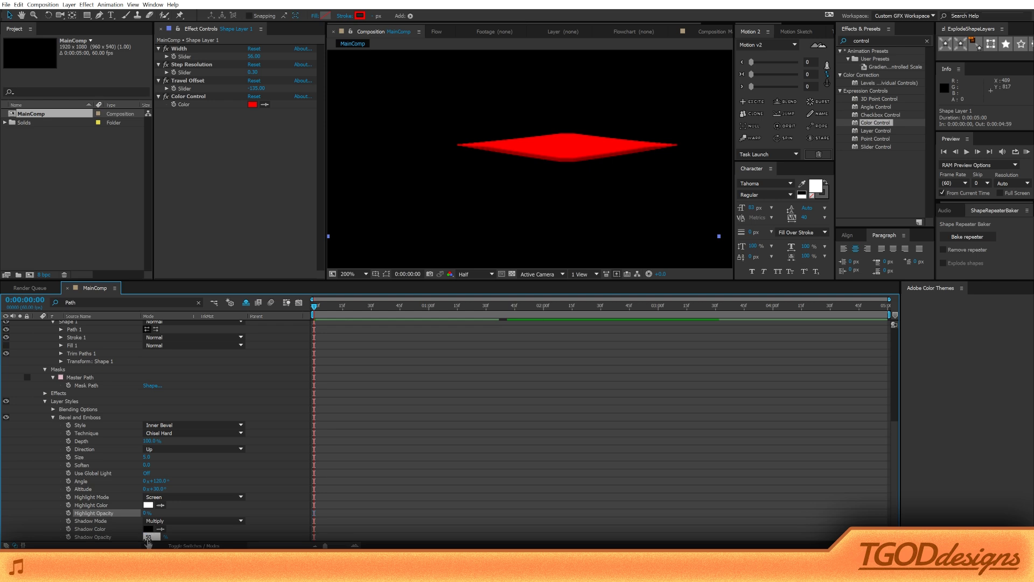
key(Return)
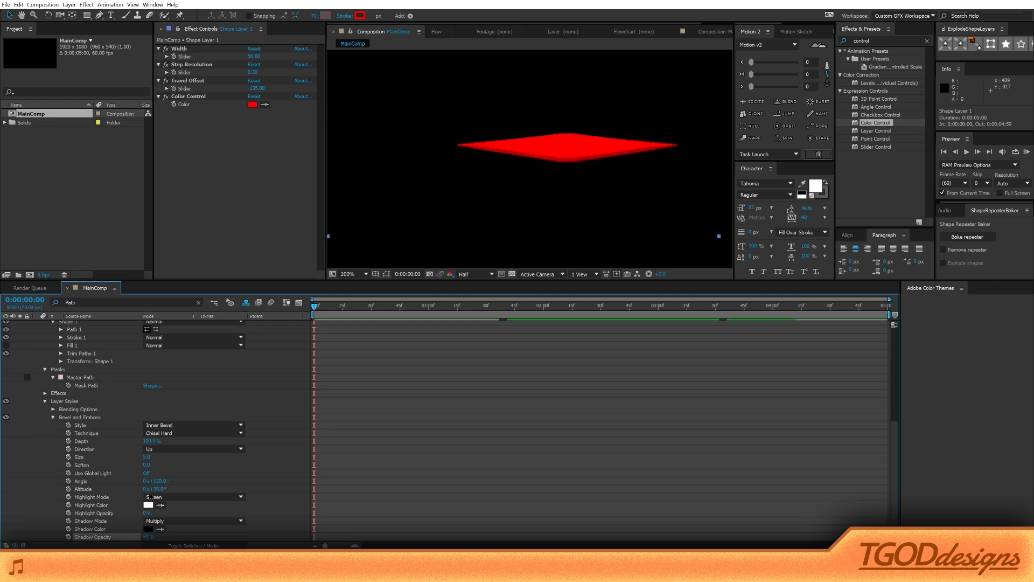
Step: Raise the bevel's Size to 250 and fine-tune its Shadow Opacity for softer shading
drag(148, 462, 313, 465)
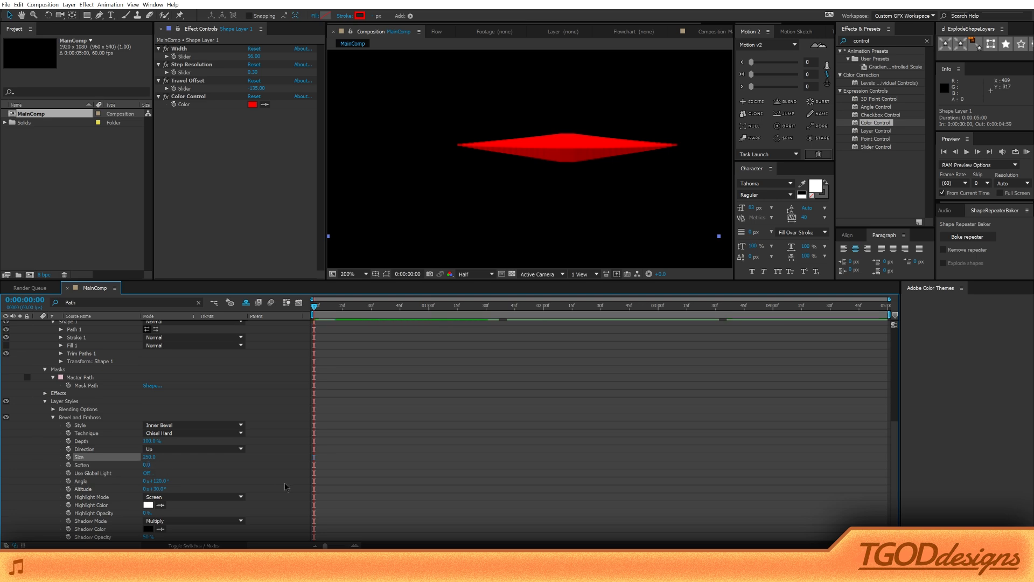
click(139, 536)
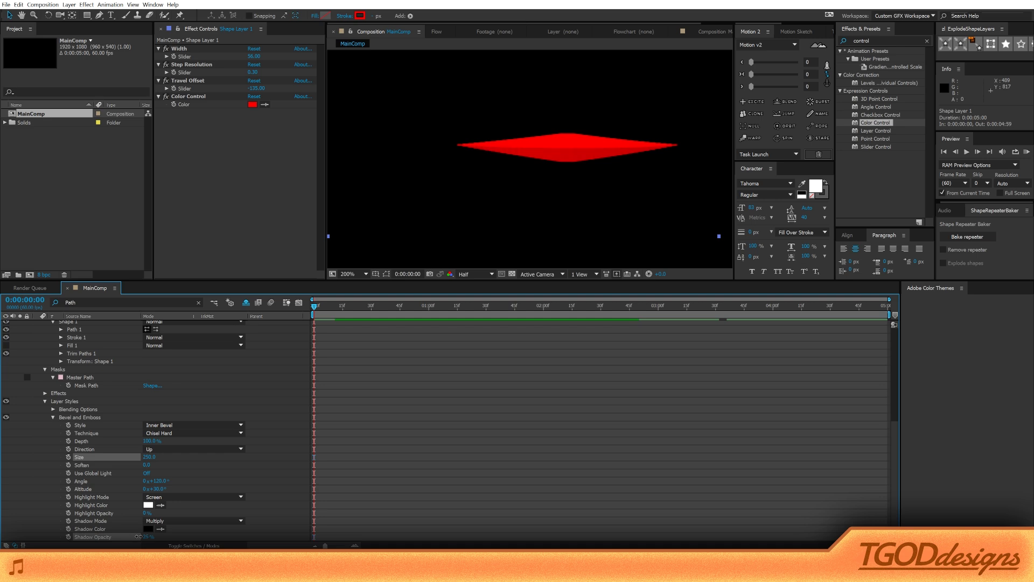
click(579, 462)
Step: Examine the beveled stroke's shading up close and at full-frame size
scroll(587, 165, down, 2)
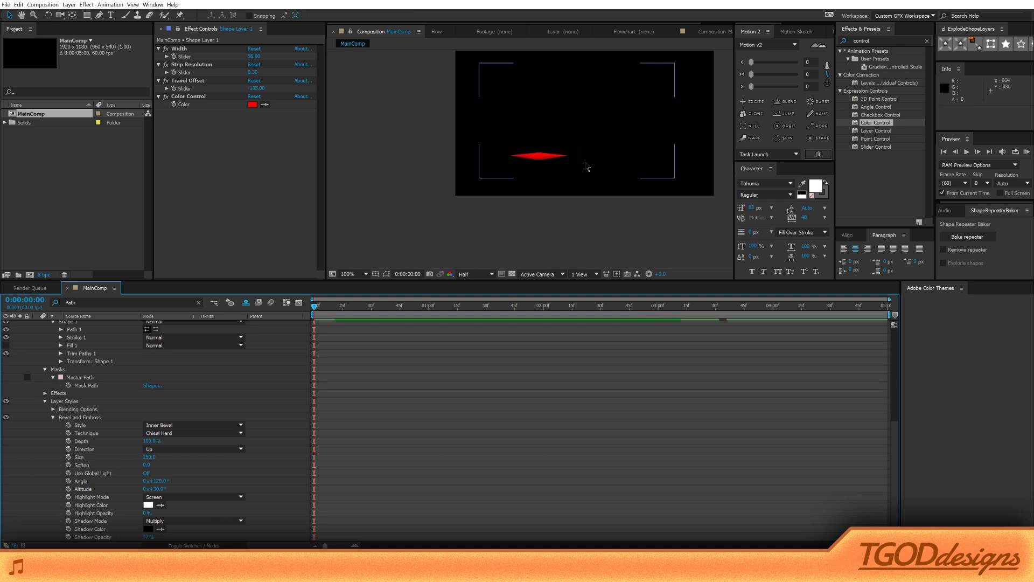
scroll(587, 165, up, 1)
key(shift+slash)
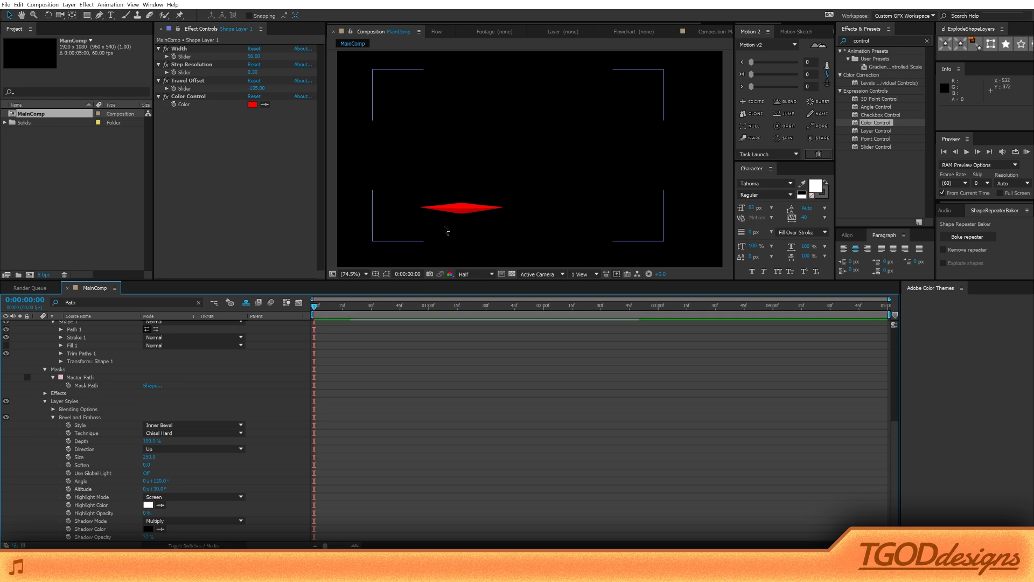
key(slash)
drag(445, 220, 507, 184)
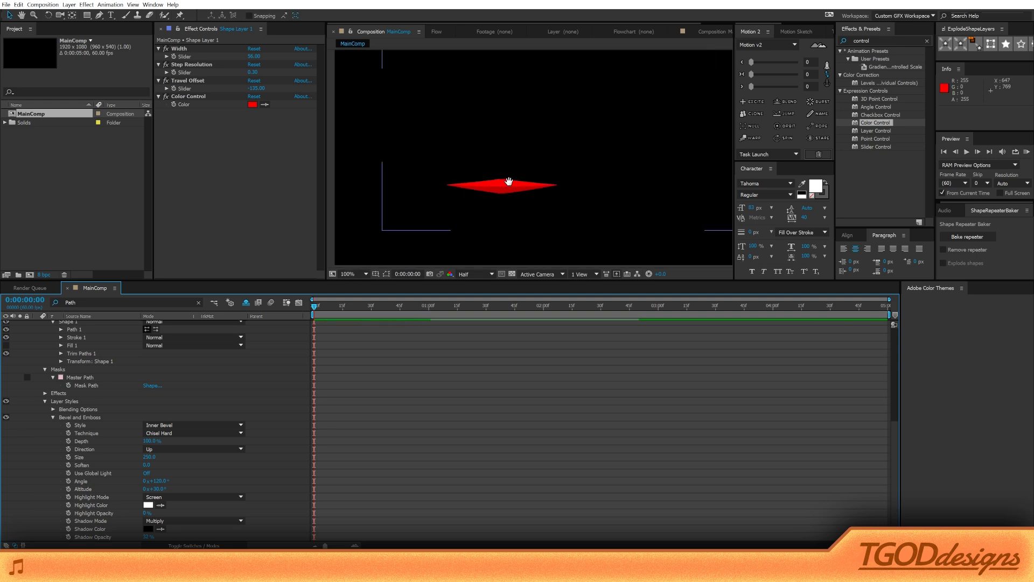
key(period)
key(shift+slash)
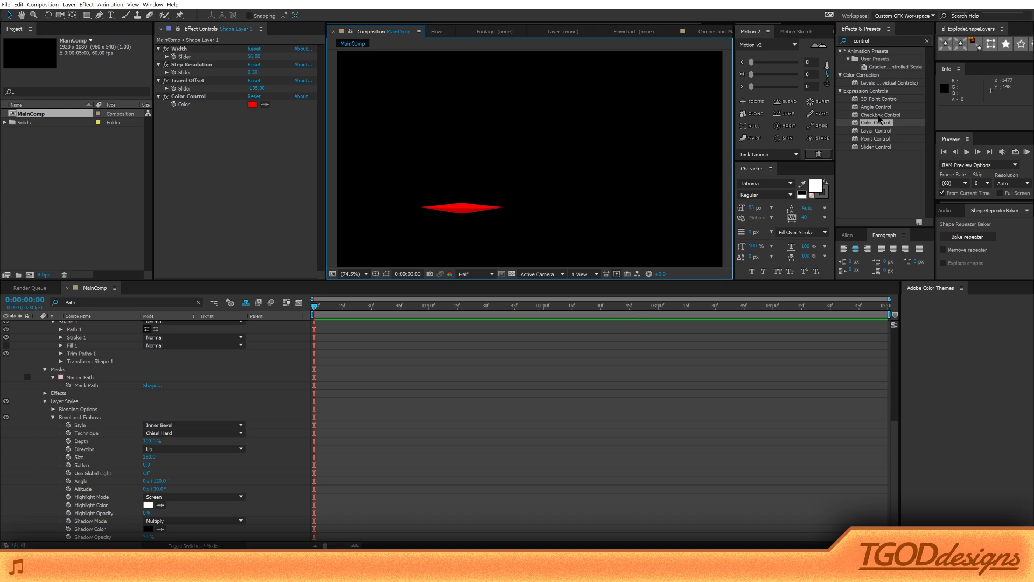
Step: Add a Slider Control below the Color Control effect and rename it Shading Amount
drag(881, 147, 238, 153)
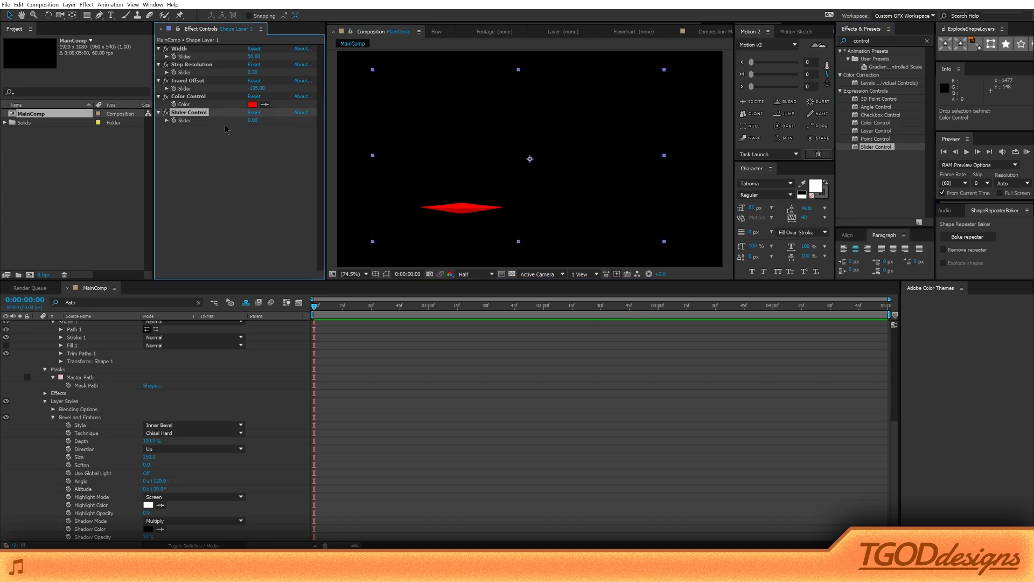
key(Return)
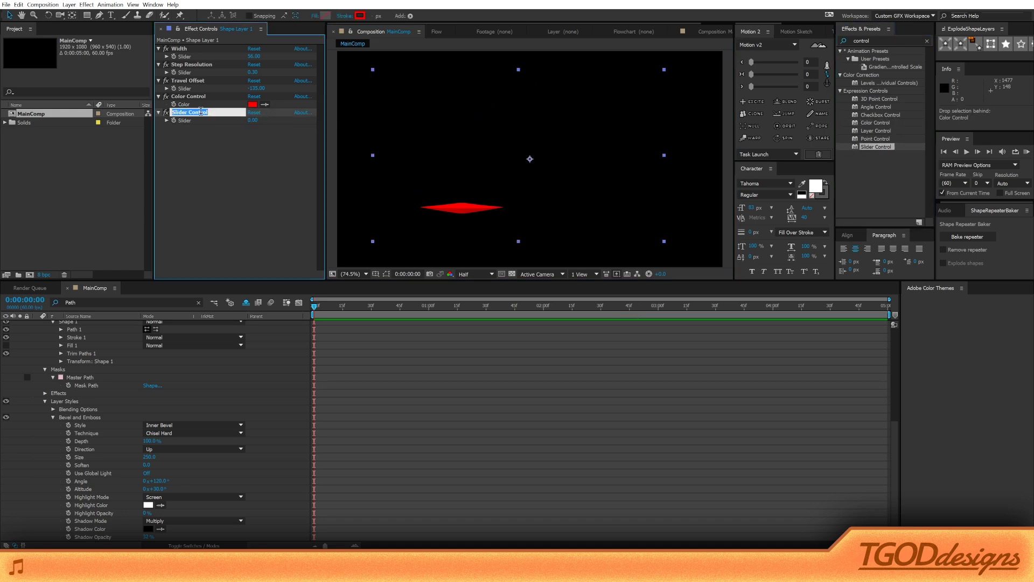
text(Shading Amount)
key(Return)
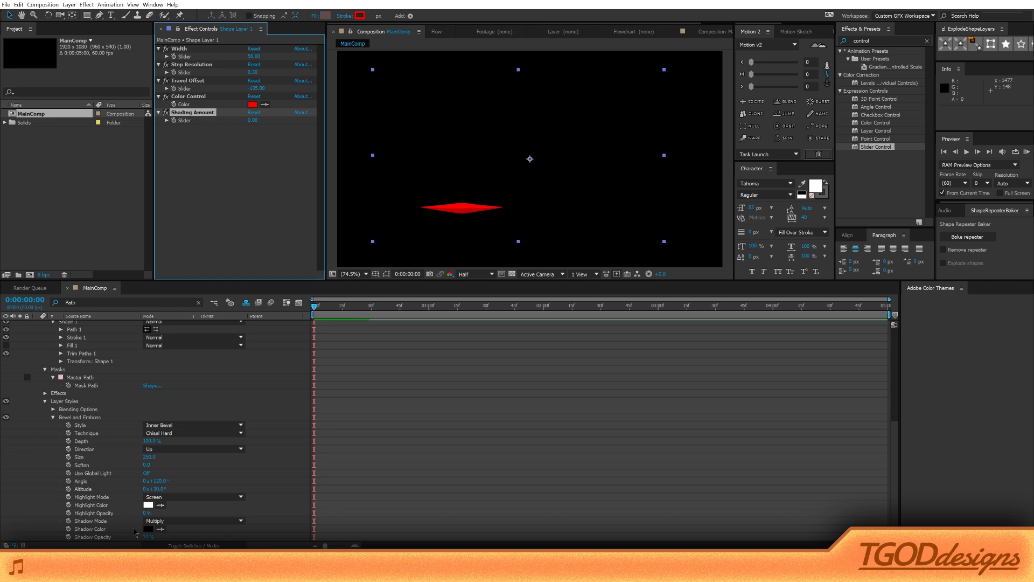
Step: Link the bevel's Shadow Opacity to the Shading Amount slider with an expression, then set the slider to 29
alt+click(68, 538)
mouse_move(170, 536)
mouse_down()
mouse_move(173, 404)
mouse_move(237, 118)
mouse_move(189, 124)
mouse_up()
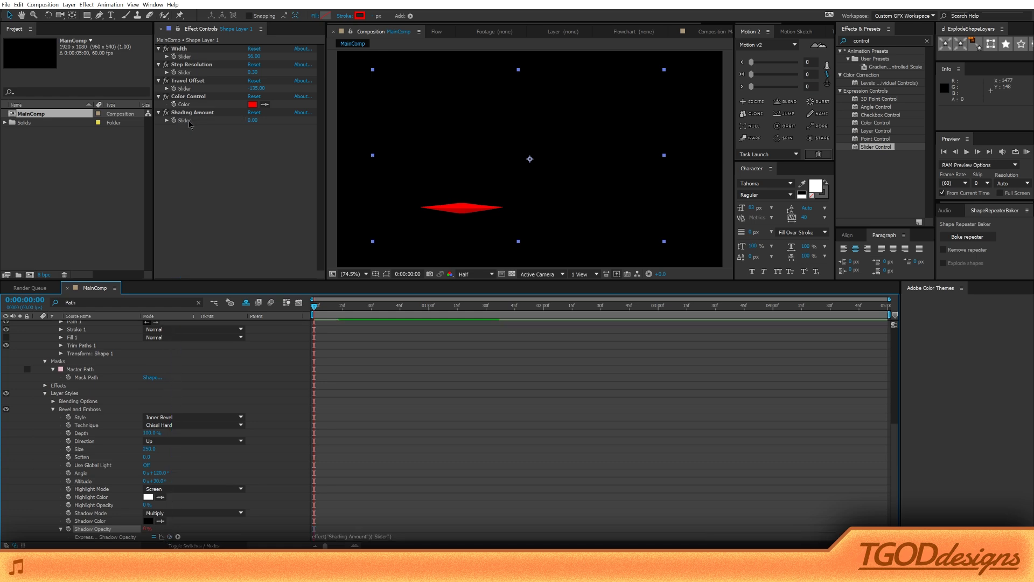
mouse_move(252, 120)
mouse_down()
mouse_move(308, 122)
mouse_move(259, 125)
mouse_move(270, 125)
mouse_up()
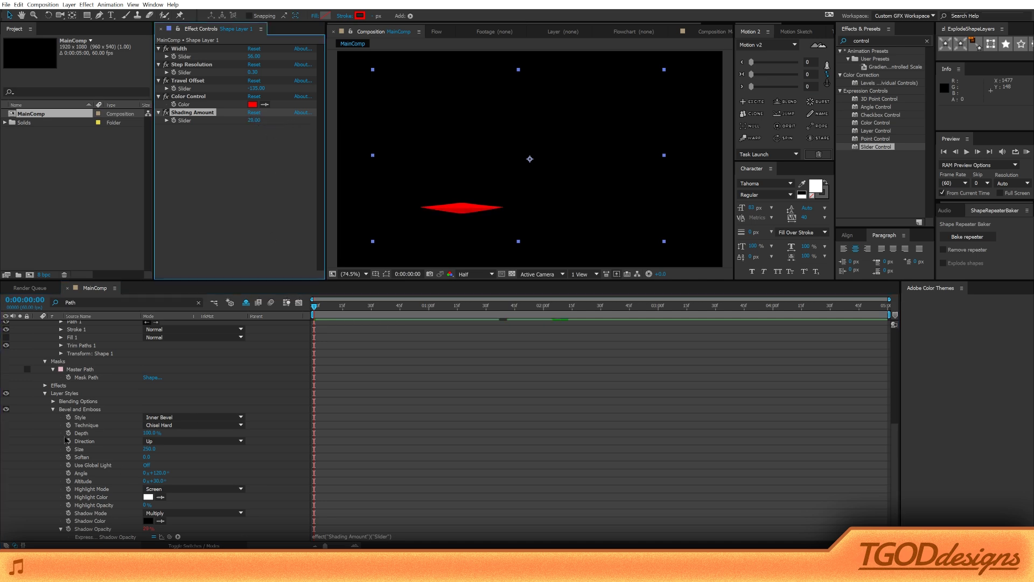
Step: Collapse the Layer Styles, Shape 1, Contents and Masks groups of Shape Layer 1
click(45, 394)
scroll(57, 372, up, 6)
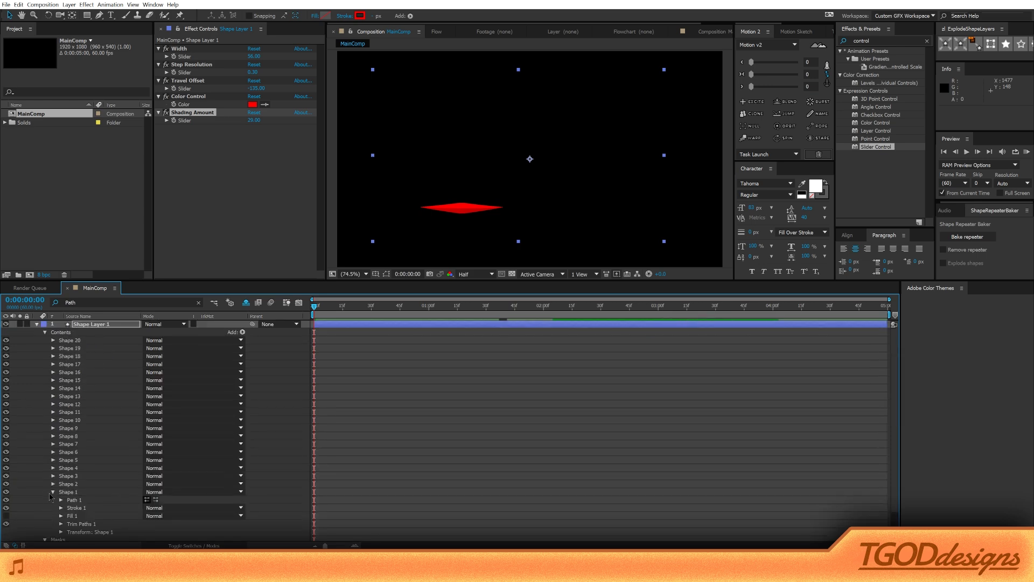
click(53, 492)
click(45, 332)
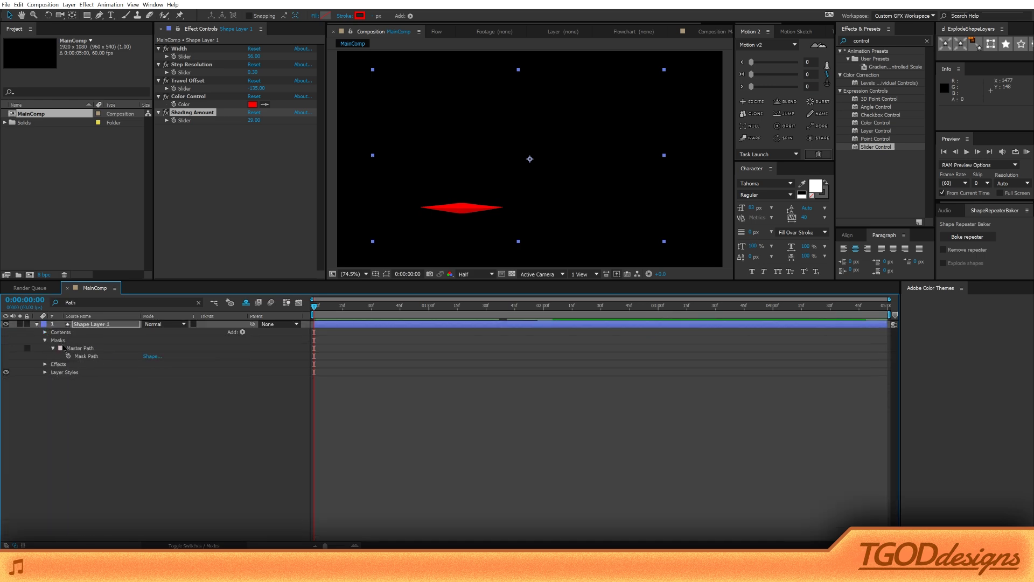
click(44, 340)
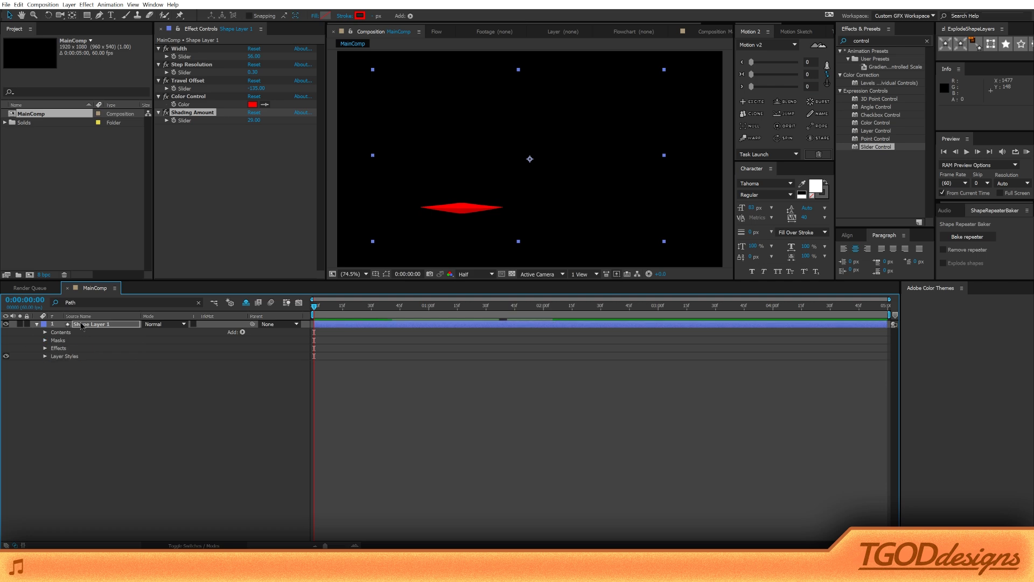
Step: Turn on mask and shape path visibility in the composition view and select Shape Layer 1
click(58, 391)
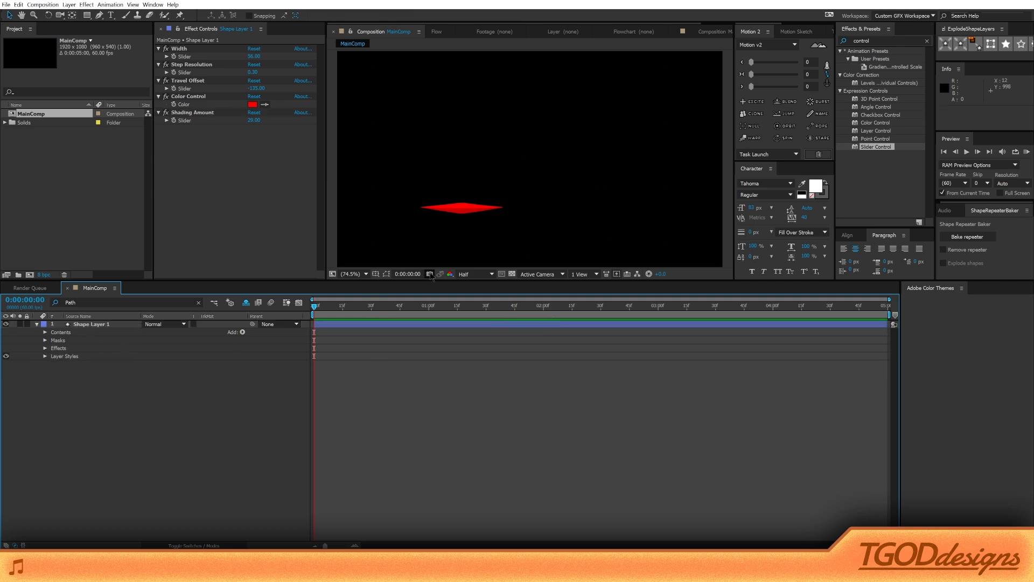
click(387, 274)
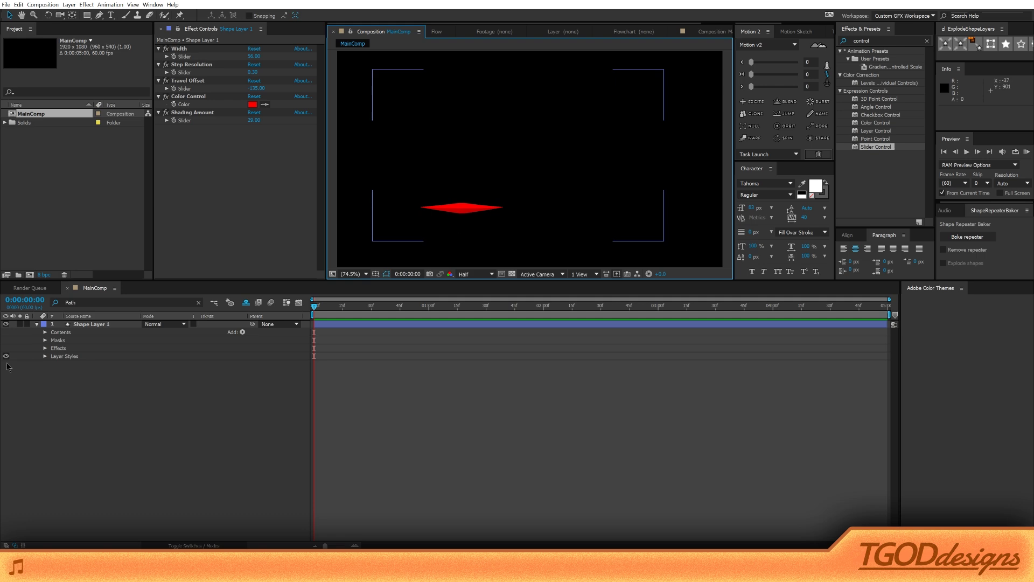
click(111, 327)
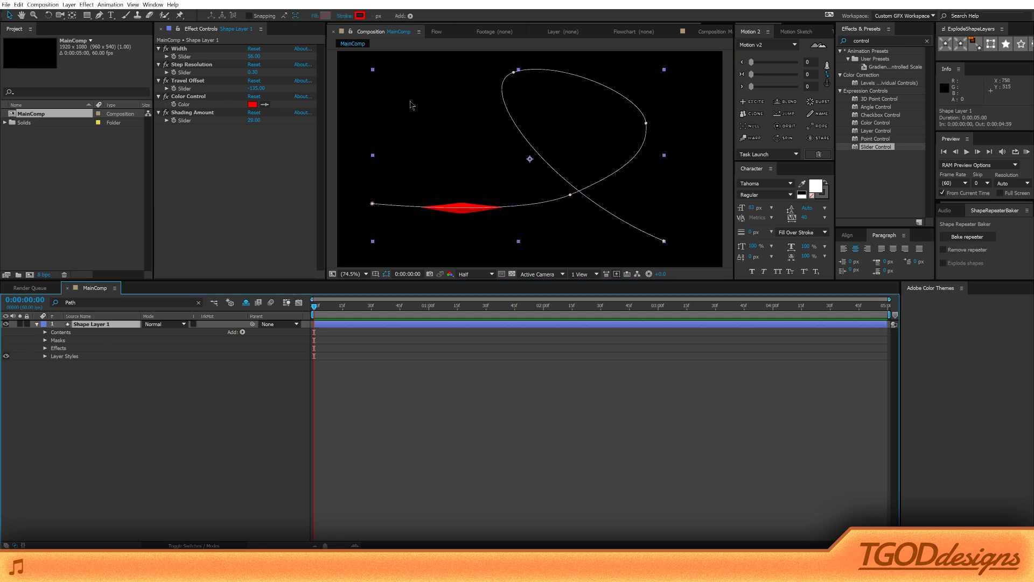
Step: Delete the intermediate vertices of the Master Path mask with the Pen tool, keeping only its two endpoints
click(99, 15)
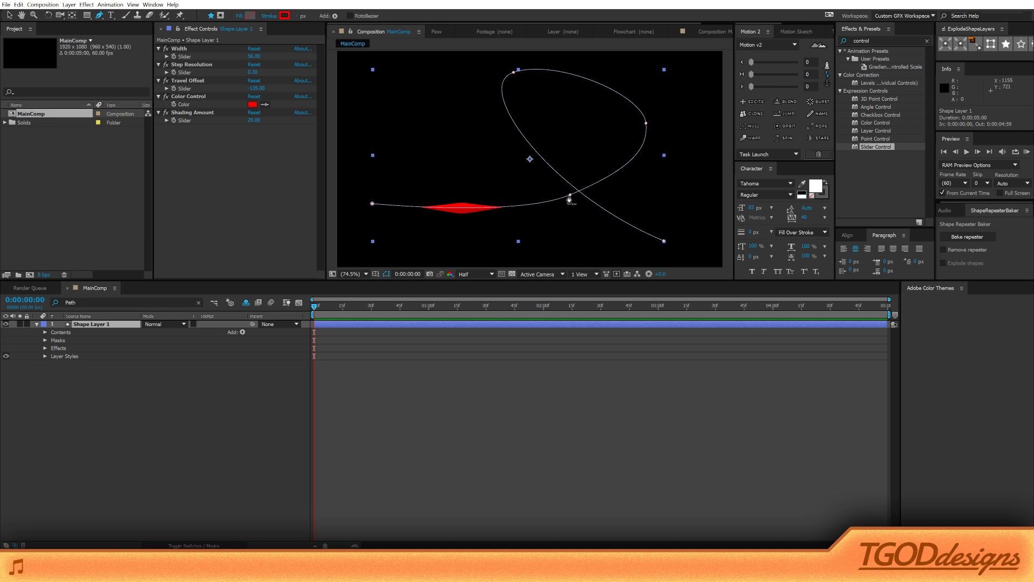
click(569, 197)
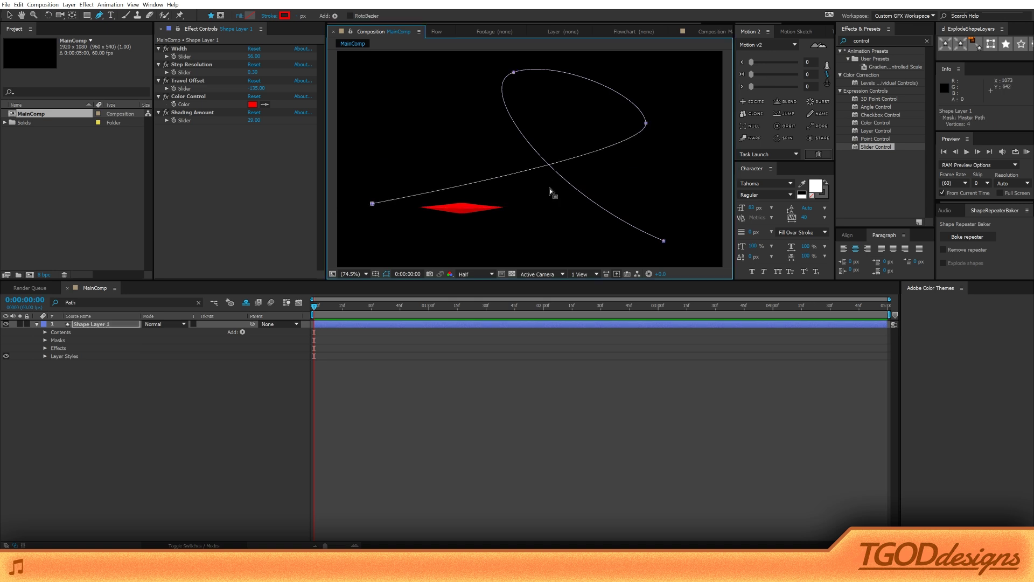
click(646, 123)
drag(514, 72, 525, 169)
click(525, 169)
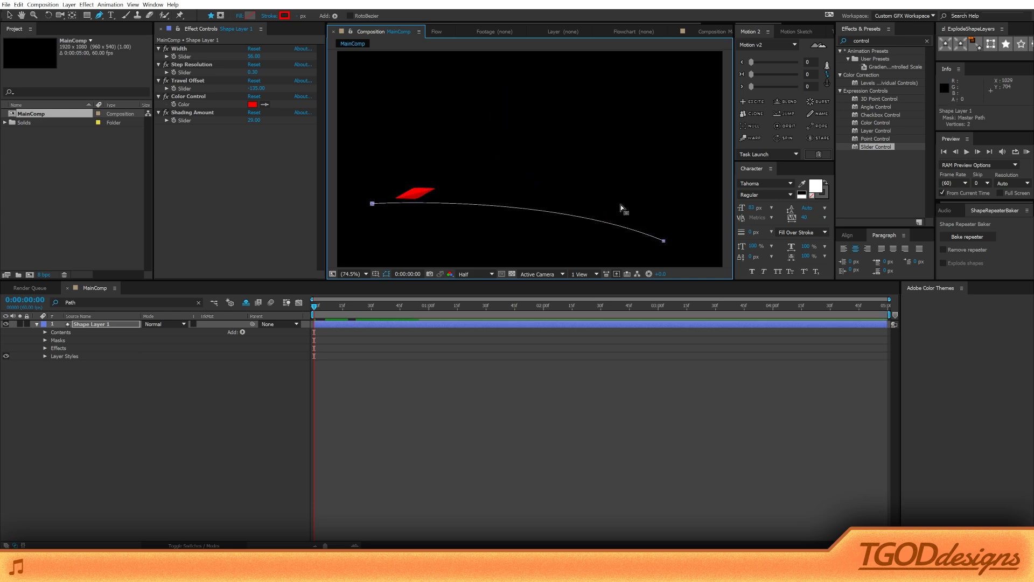
Step: Move the Master Path's end vertex beyond the frame's right edge and convert it to a corner point without handles
drag(664, 241, 739, 186)
scroll(670, 212, down, 1)
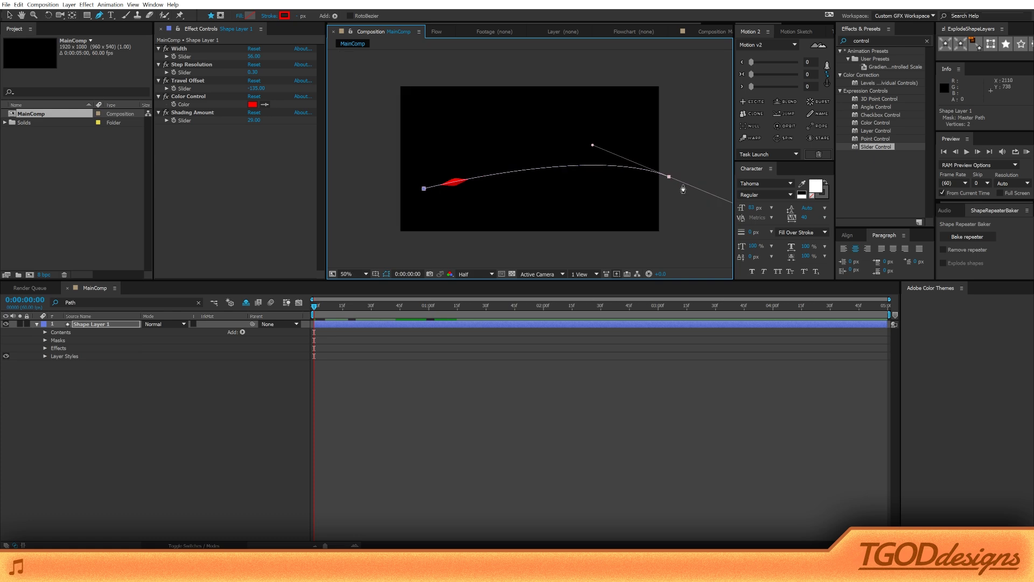
alt+click(669, 177)
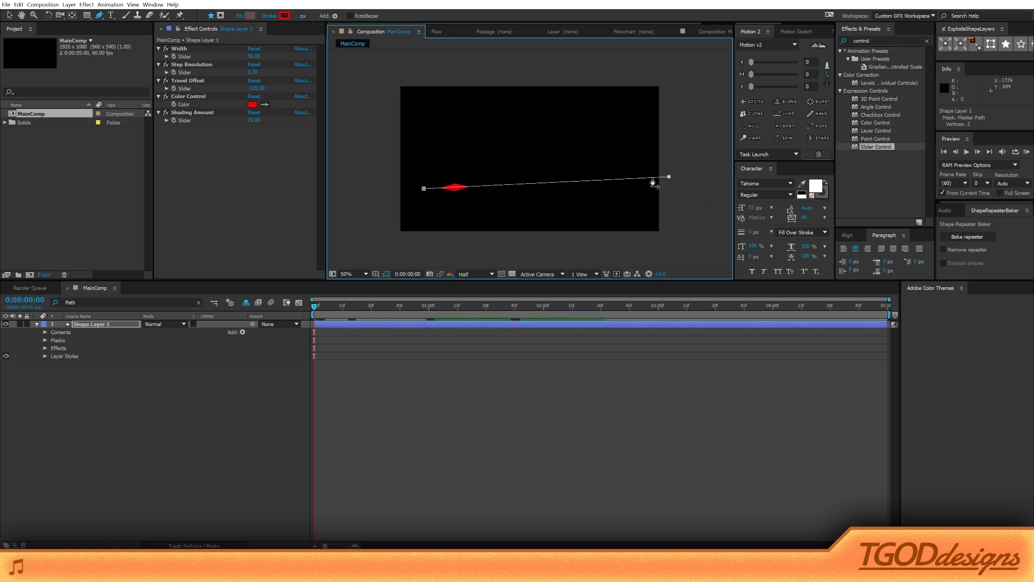
Step: Add a middle vertex to the Master Path, curve it into a raised arch, and move the start vertex beyond the frame's left edge
click(581, 181)
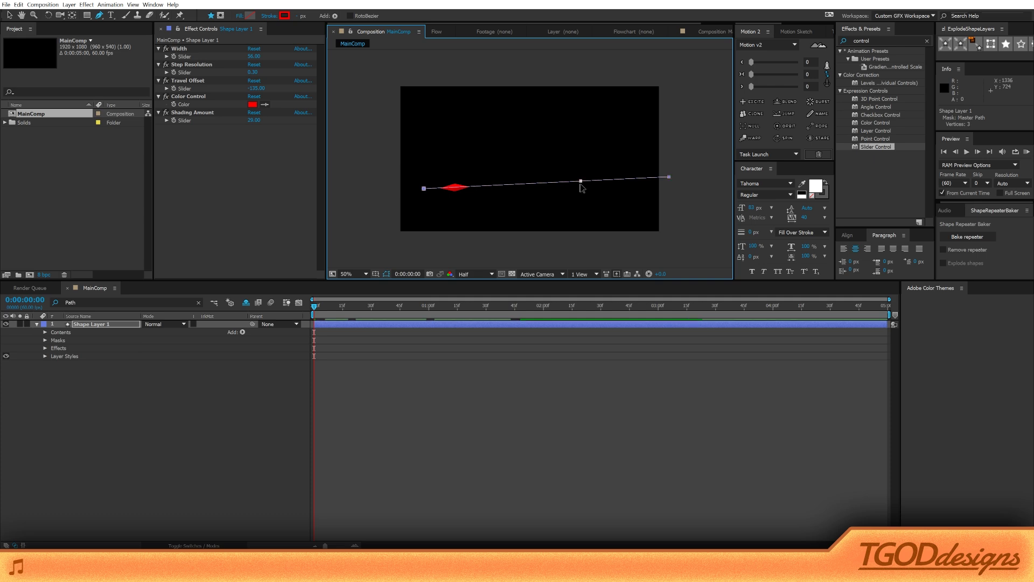
drag(581, 183, 636, 130)
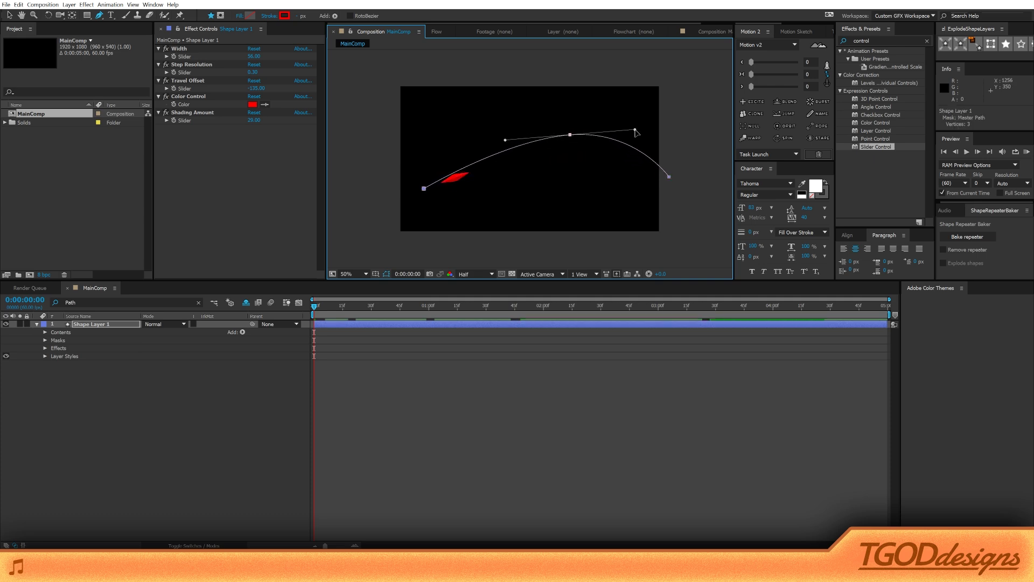
drag(424, 188, 383, 179)
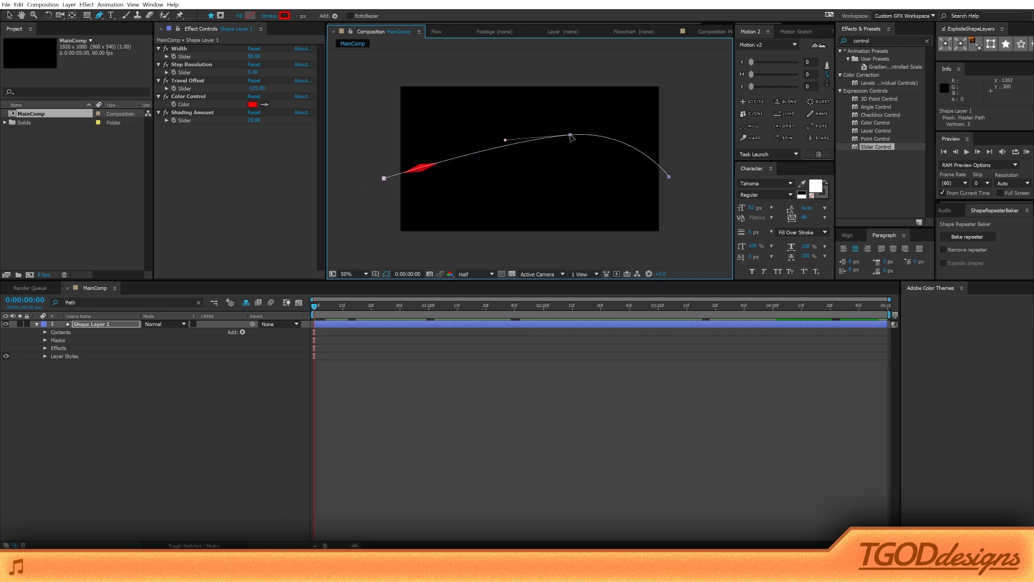
mouse_move(573, 137)
mouse_down()
mouse_move(539, 216)
mouse_move(558, 123)
mouse_up()
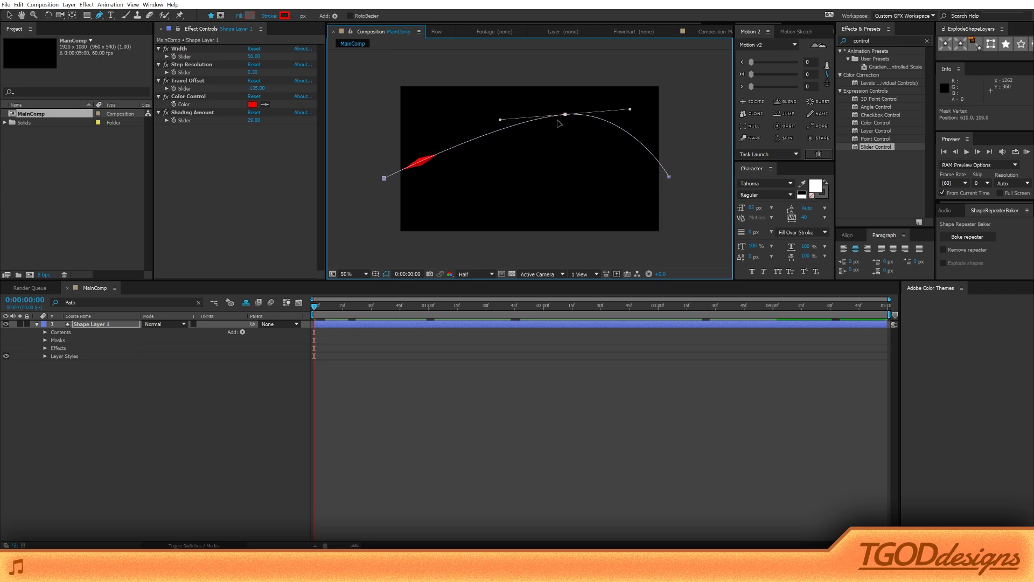
scroll(436, 149, up, 1)
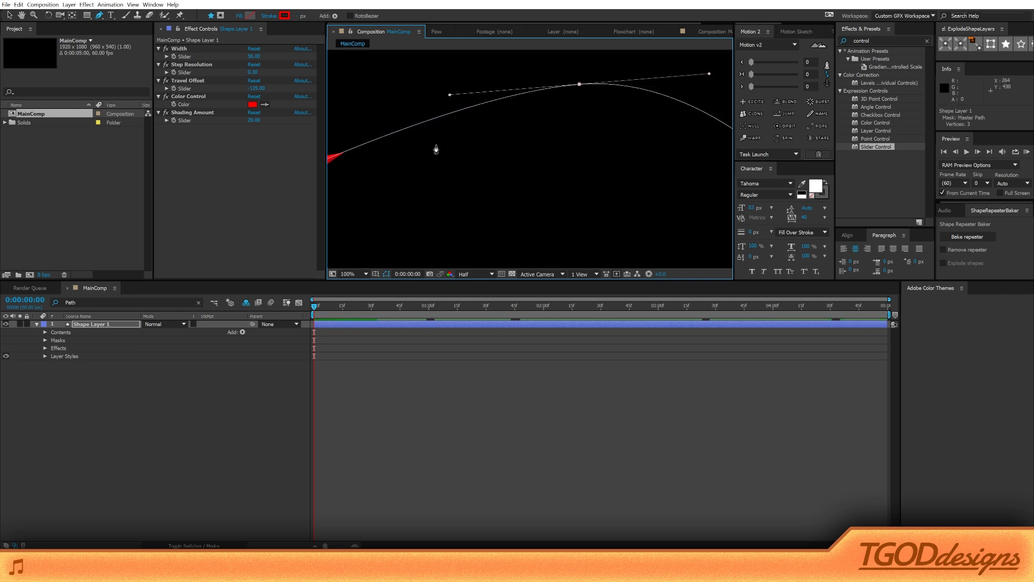
key(shift+slash)
click(442, 436)
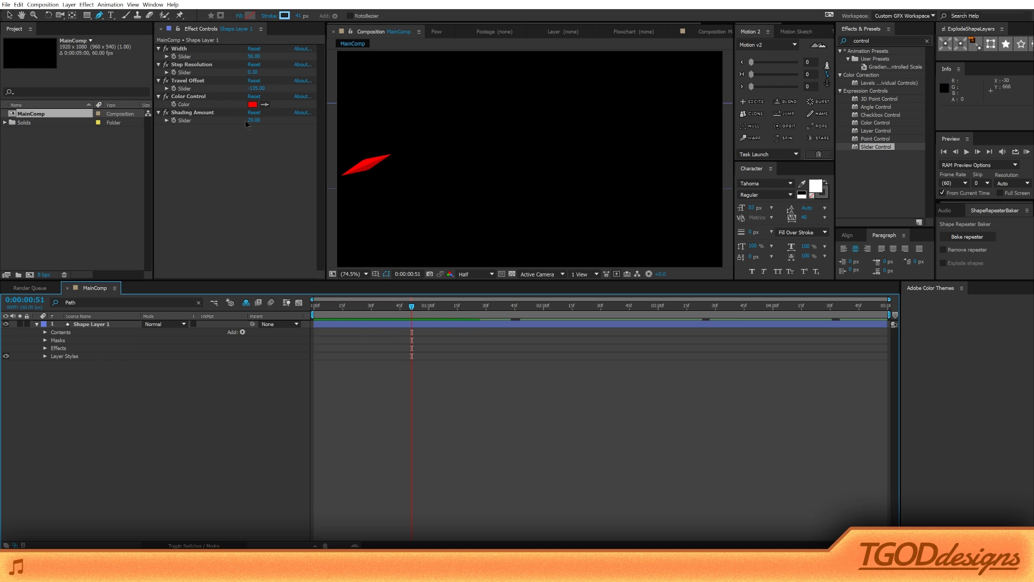
Step: Increase Shape Layer 1's Travel Offset so the shape sits near the crest of the arch
drag(255, 88, 345, 95)
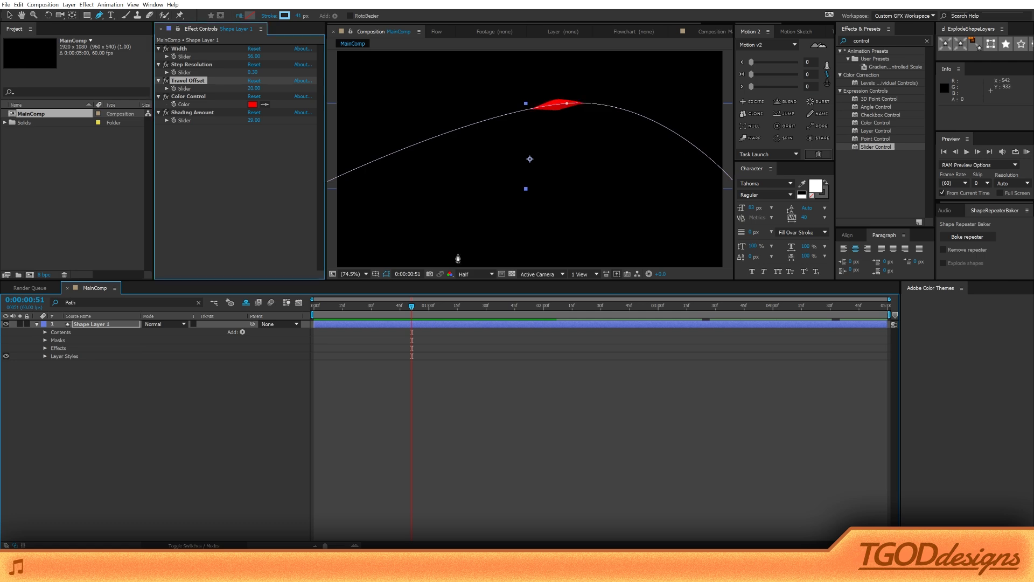
click(564, 416)
click(465, 320)
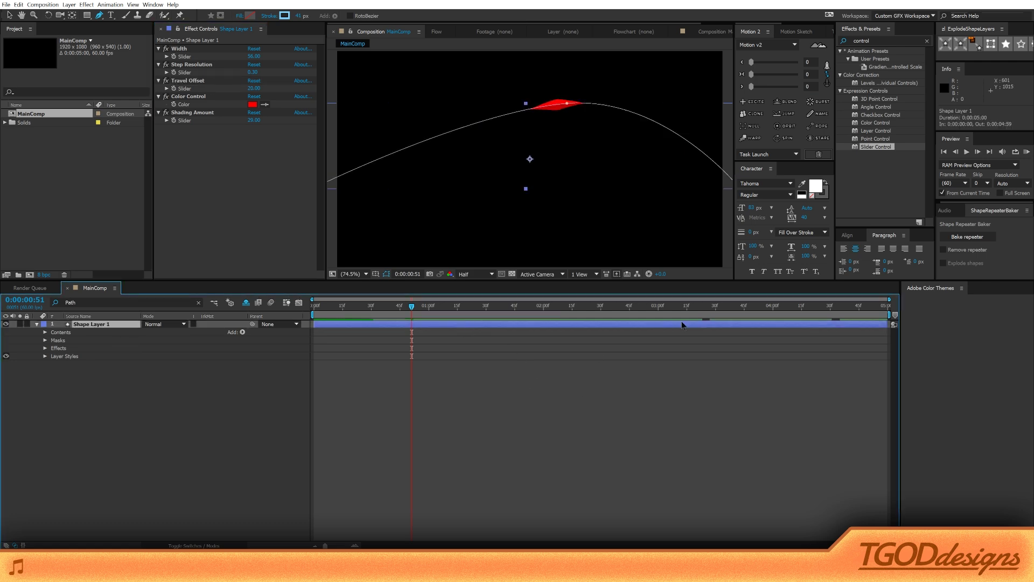
Step: Search the effects for "choke" and apply Simple Choker to Shape Layer 1 below Shading Amount
click(867, 41)
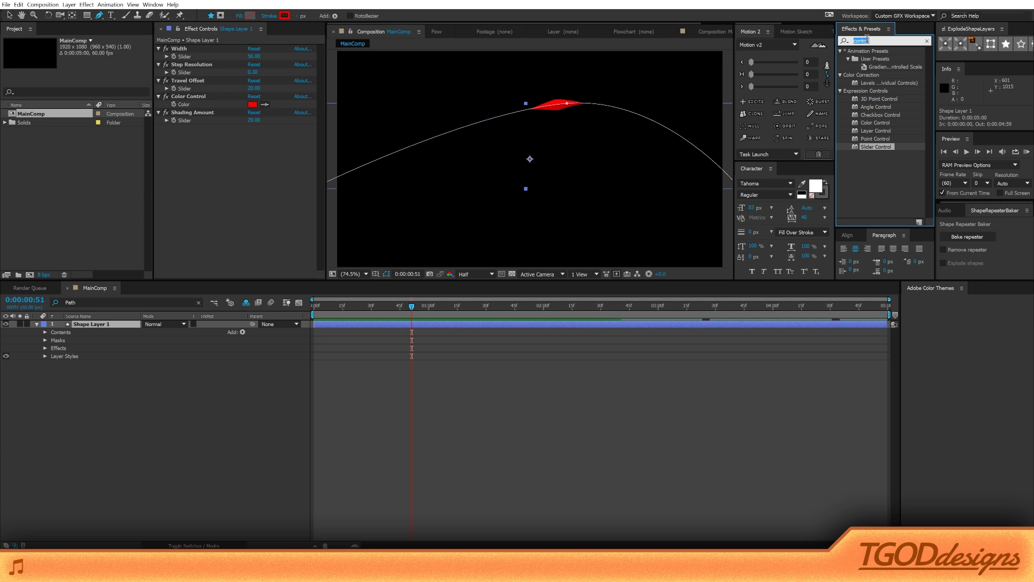
text(choke)
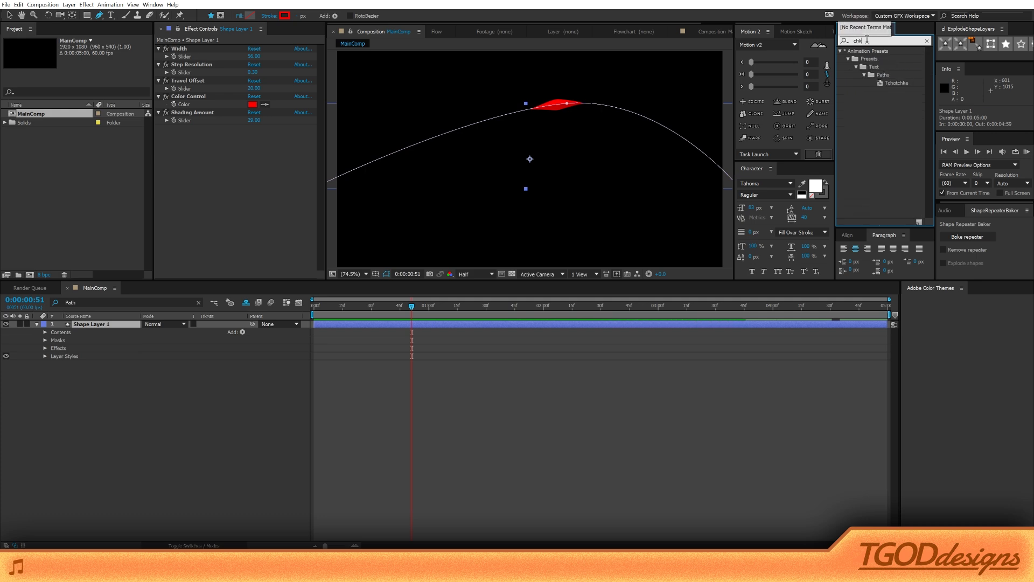
click(878, 66)
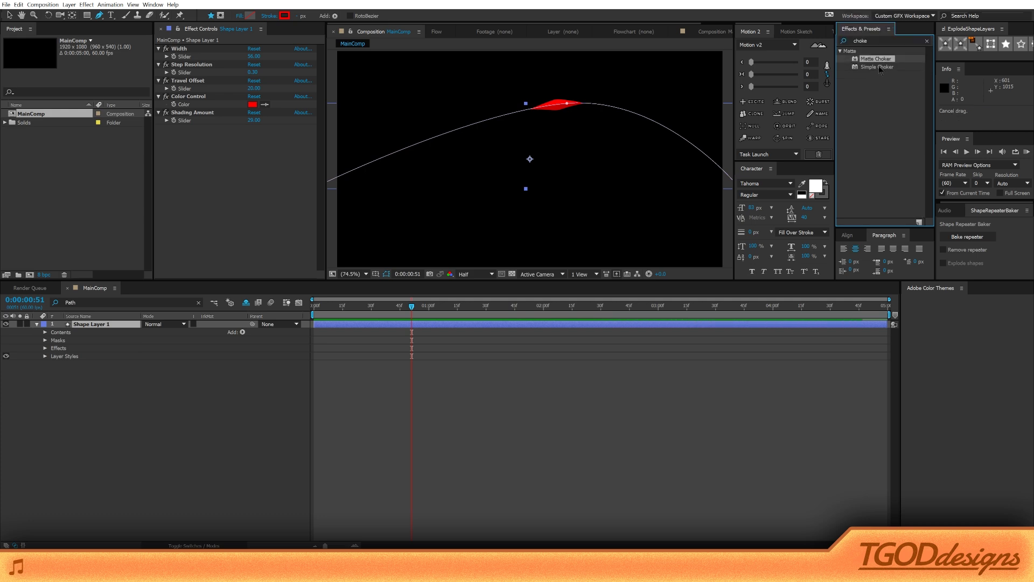
mouse_move(878, 65)
mouse_down()
mouse_move(195, 141)
mouse_move(231, 129)
mouse_move(254, 144)
mouse_move(603, 154)
mouse_up()
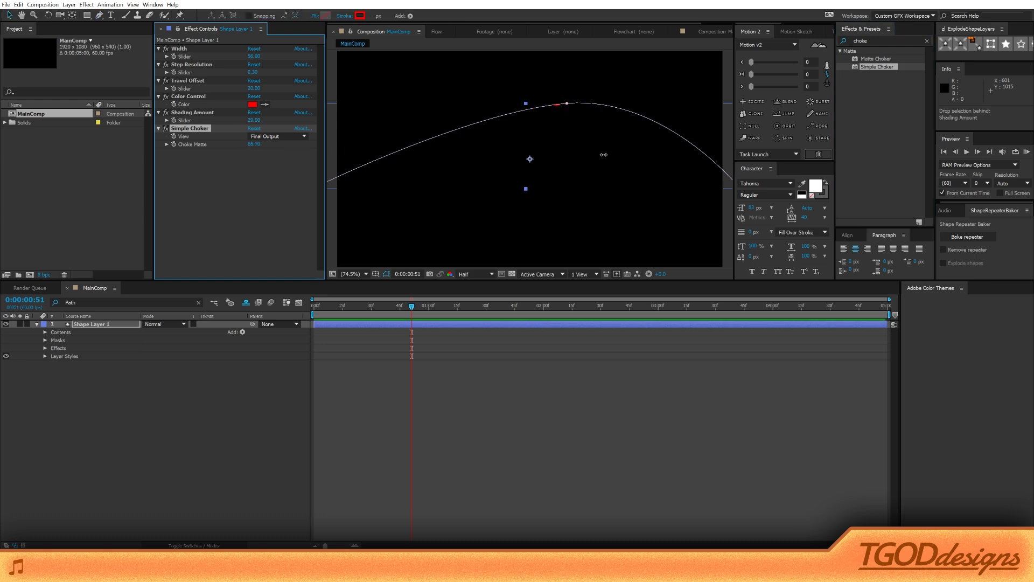
Step: Try lower and higher Choke Matte values on the Simple Choker to thin and thicken the shape
drag(450, 155, 400, 156)
drag(327, 157, 164, 165)
drag(306, 161, 573, 148)
drag(445, 145, 303, 147)
drag(415, 147, 509, 155)
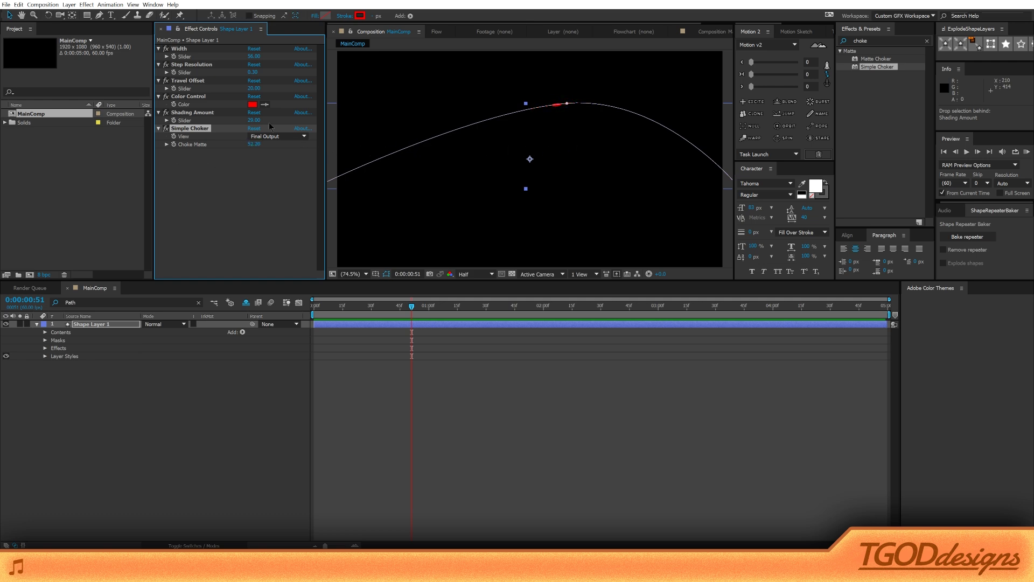
click(573, 399)
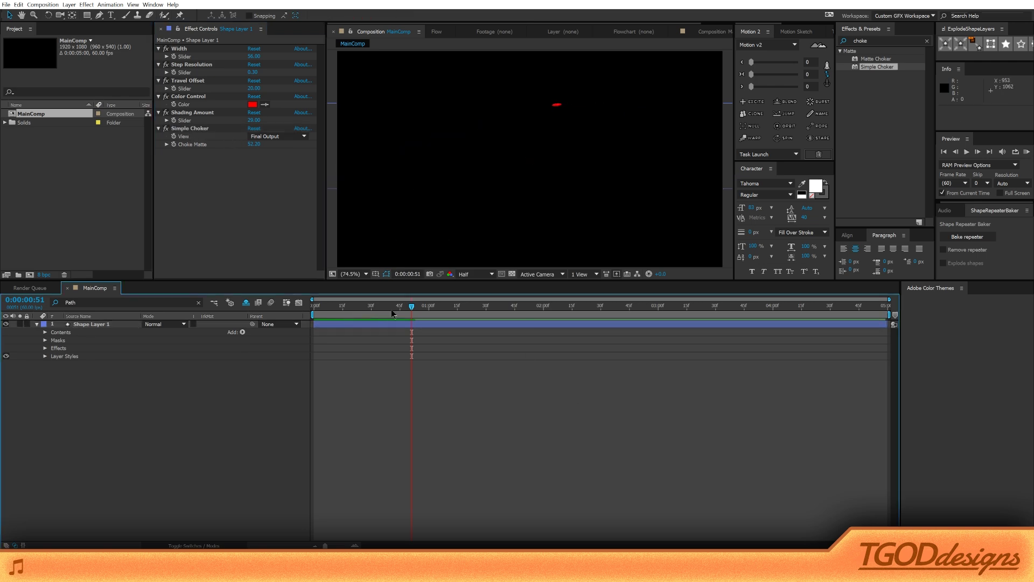
Step: Remove the Simple Choker effect from Shape Layer 1
click(202, 129)
key(Delete)
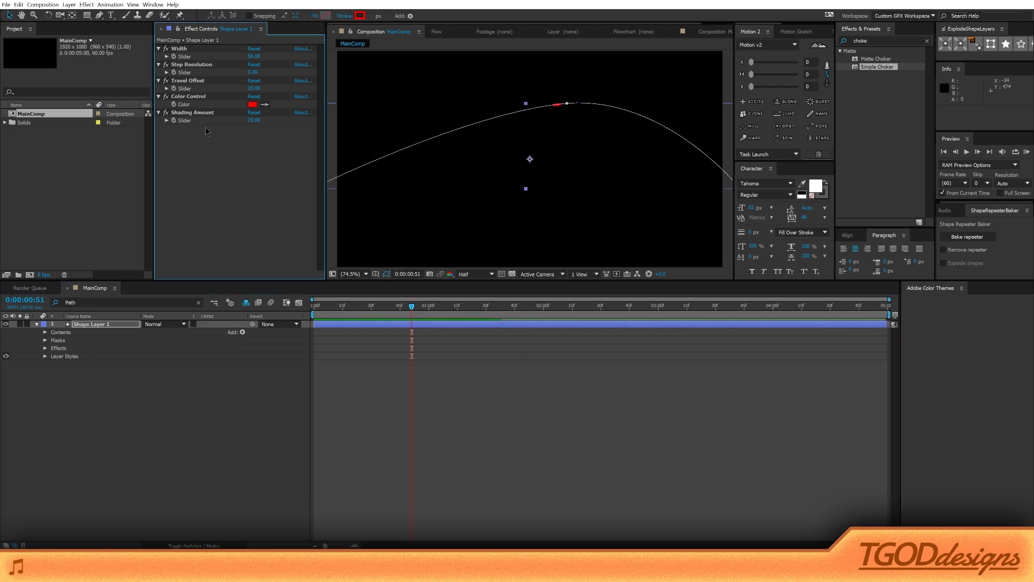
click(534, 440)
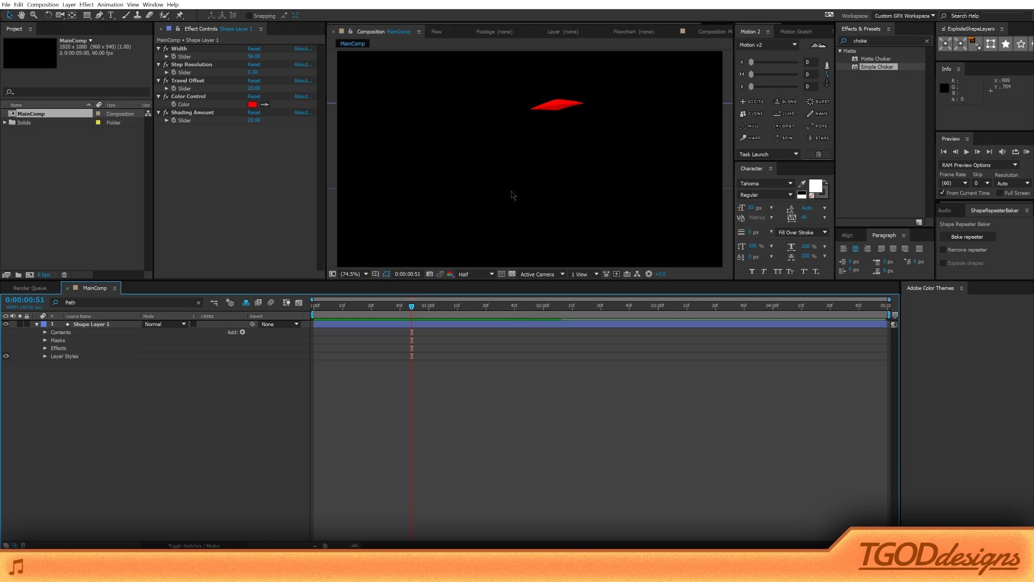
Step: At 0:00:00:17, set Shape Layer 1's Travel Offset to -118 and keyframe it
key(comma)
key(shift+slash)
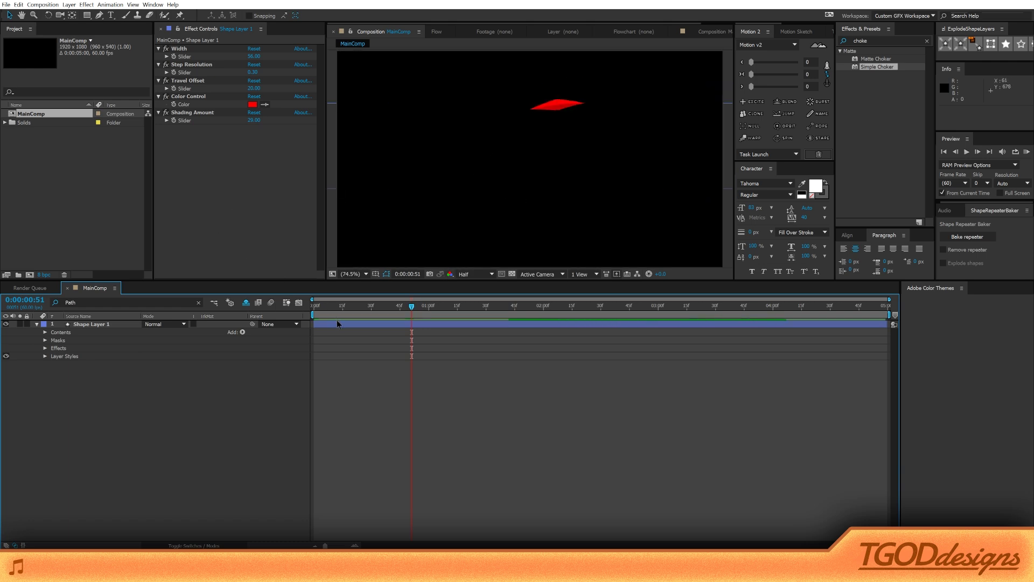
click(347, 307)
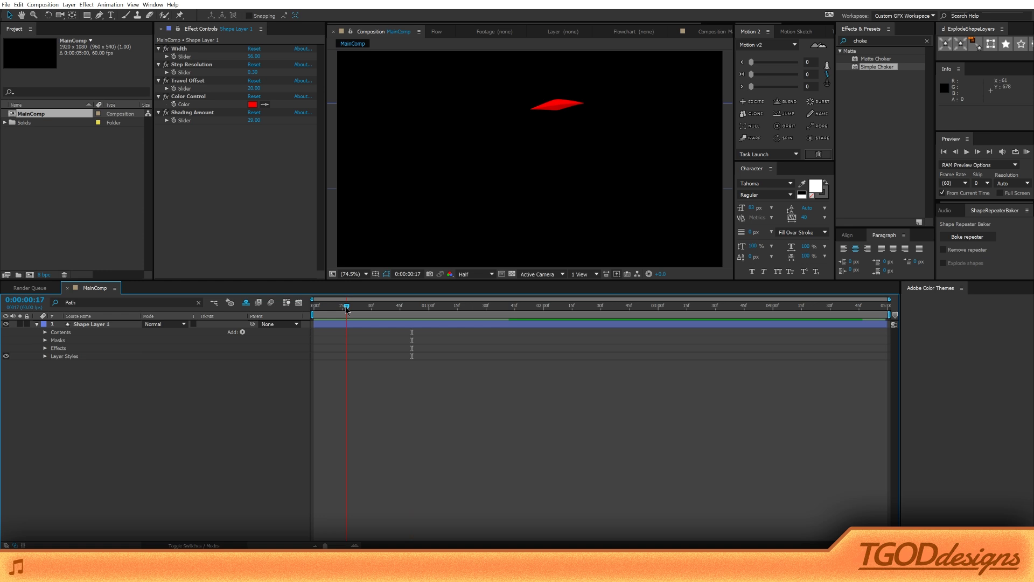
click(186, 324)
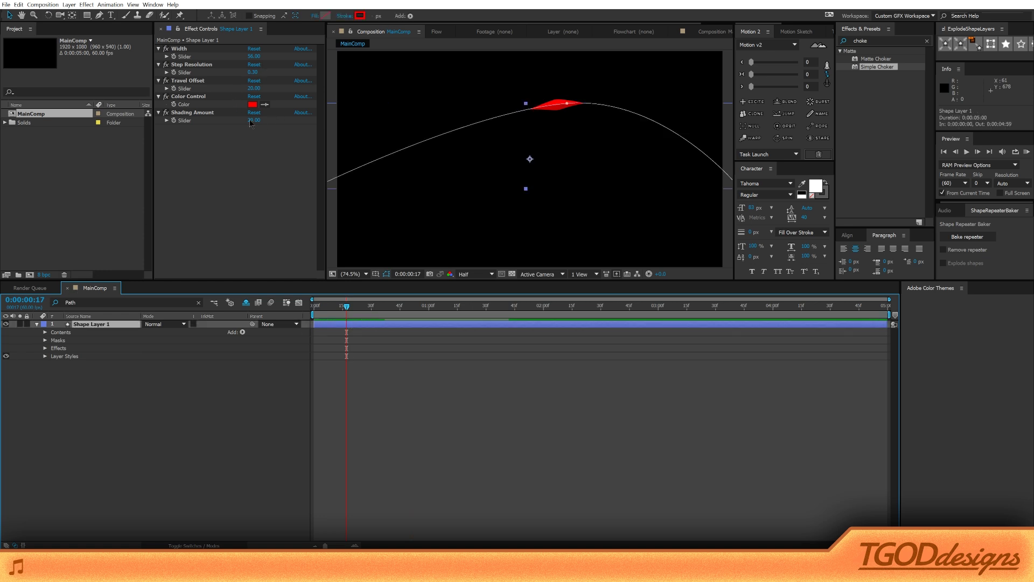
drag(250, 88, 198, 104)
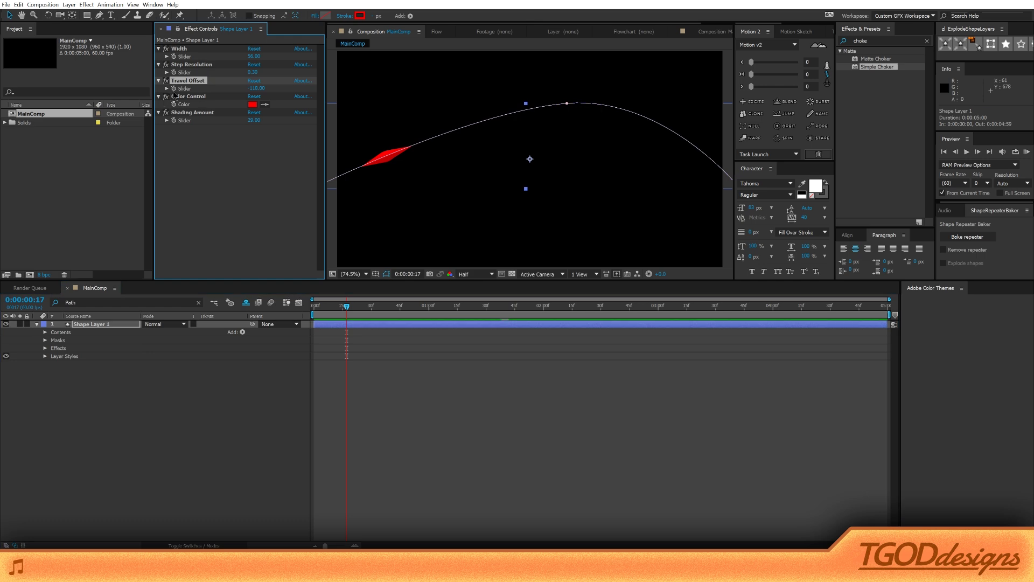
Step: At 0:00:01:14, set Travel Offset to 128 as the second keyframe
click(457, 311)
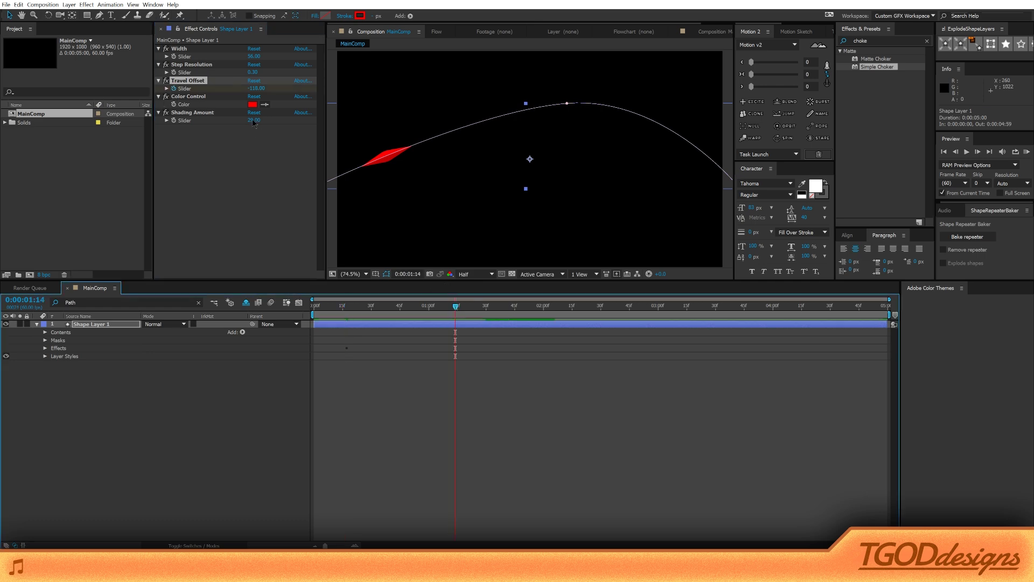
drag(254, 88, 392, 103)
click(264, 114)
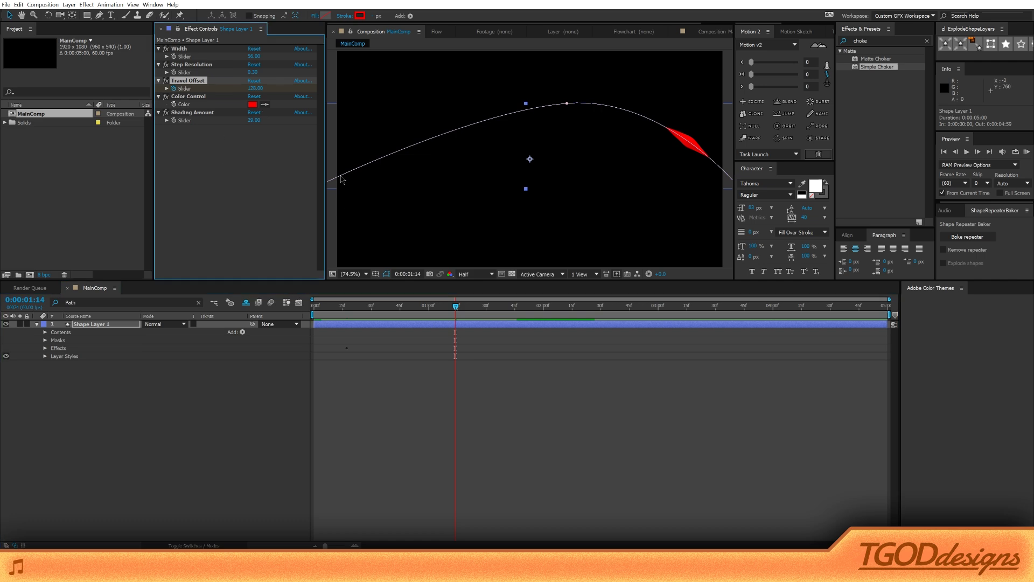
Step: Apply Simple Choker to Shape Layer 1 again, then go to 0:00:01:02 and reveal the layer's keyframed properties
drag(860, 71, 231, 130)
drag(456, 306, 433, 306)
key(u)
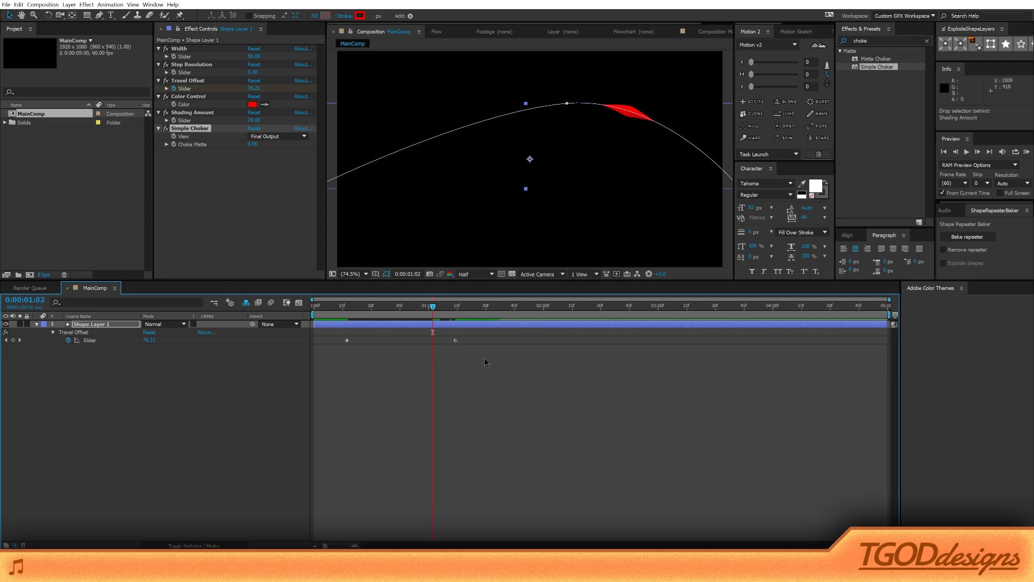
Step: Ease both Travel Offset keyframes with a Motion v2 easing value of 58
drag(487, 353, 329, 336)
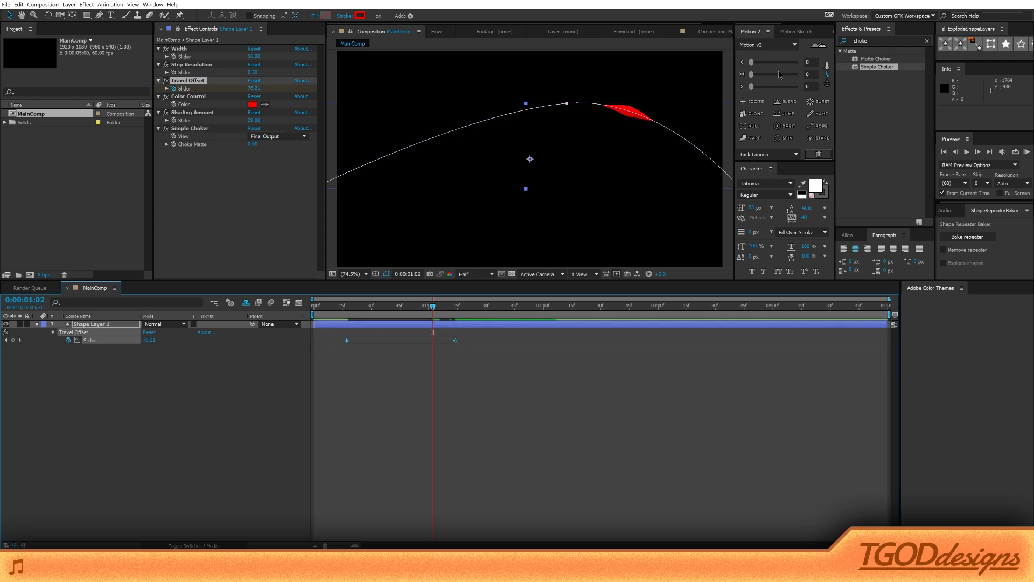
drag(754, 76, 779, 76)
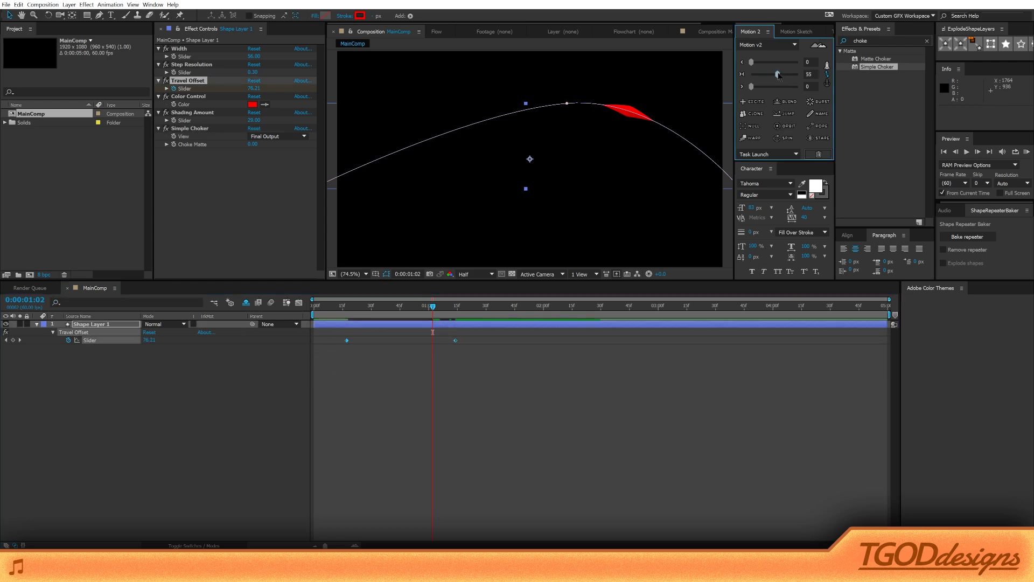
right_click(456, 341)
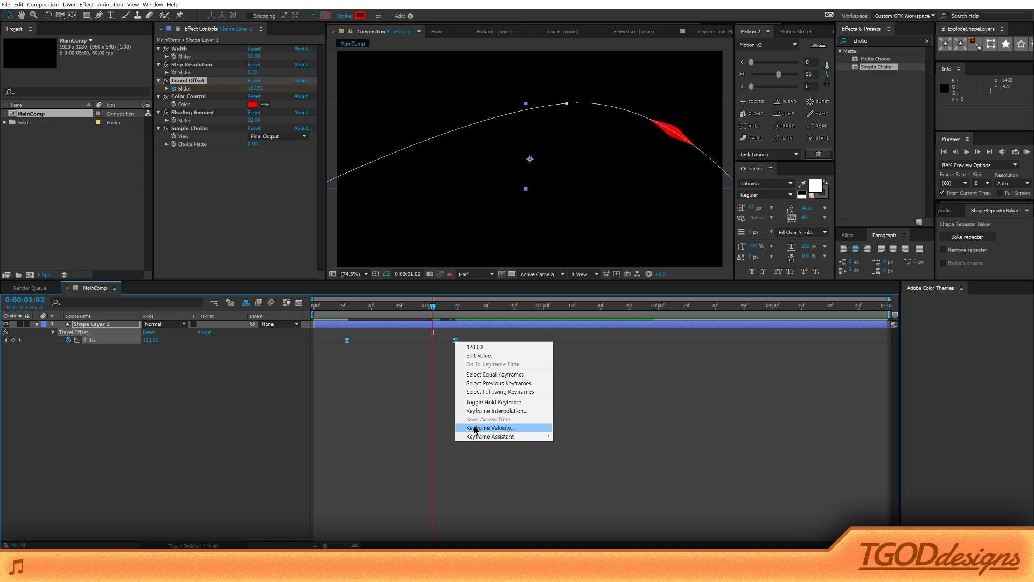
click(412, 362)
click(411, 362)
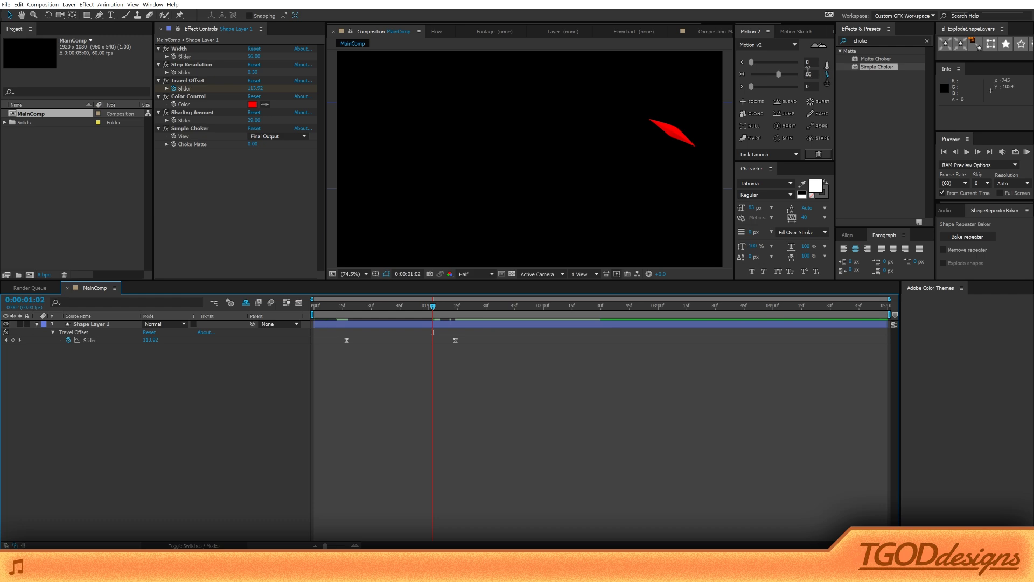
click(809, 74)
click(496, 437)
Step: Keyframe Simple Choker's Choke Matte at 0 on Shape Layer 1, placing the keyframe at 0:00:00:30
drag(432, 308, 344, 315)
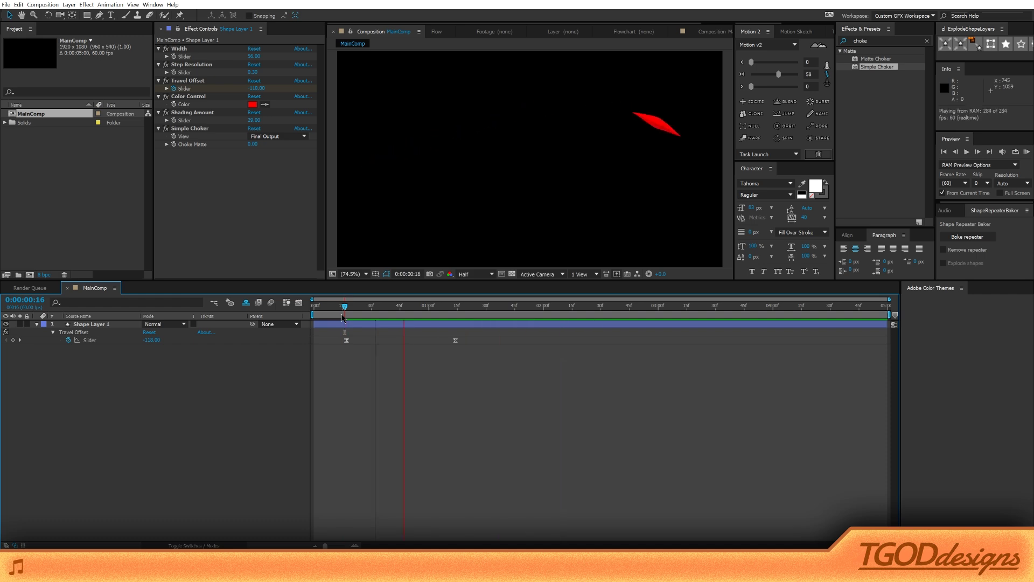
key(space)
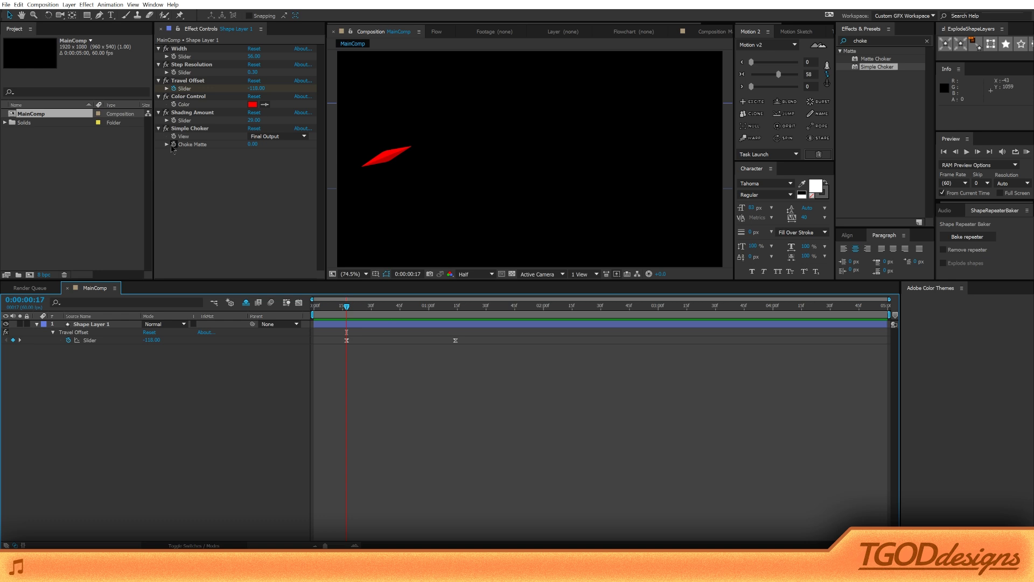
click(188, 128)
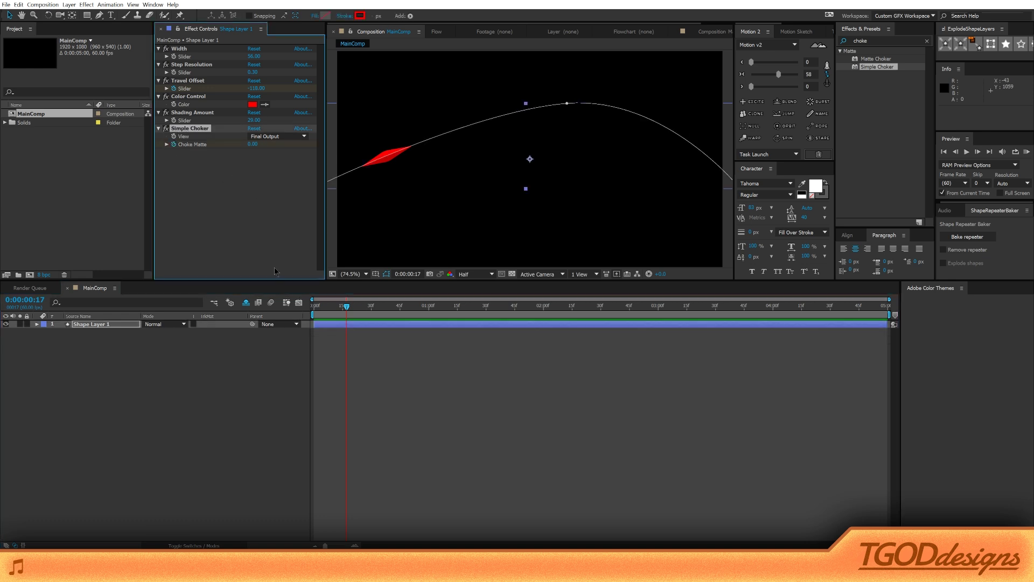
key(u)
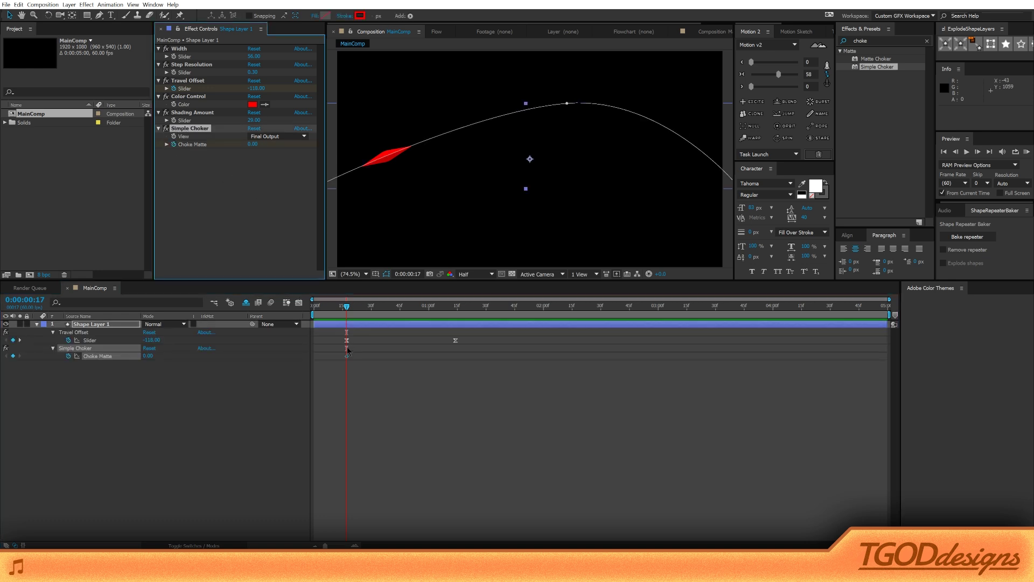
drag(349, 358, 373, 356)
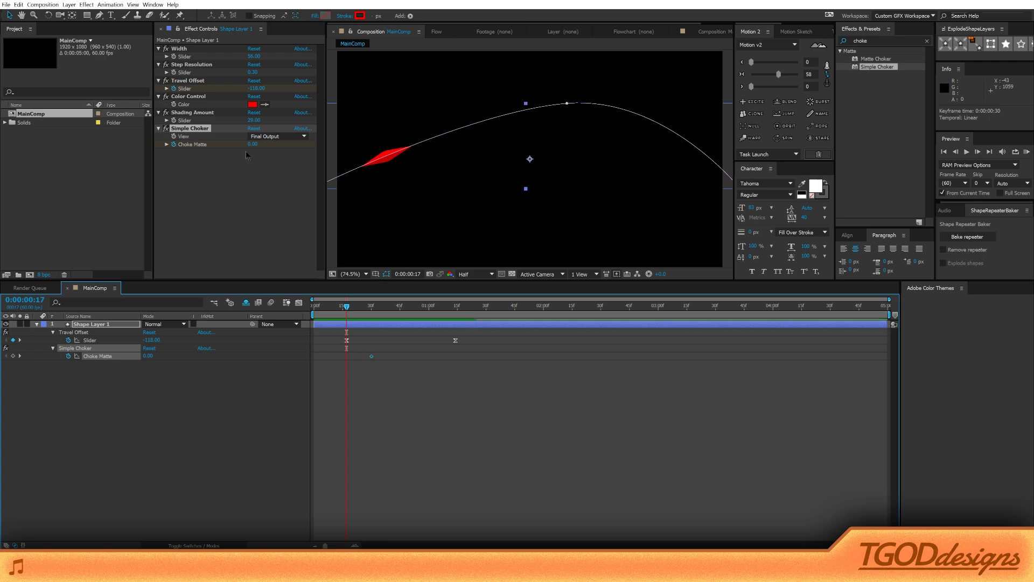
Step: At 0:00:00:17, set Choke Matte to about 60.4 as the starting keyframe that hides the stroke
drag(347, 151, 603, 162)
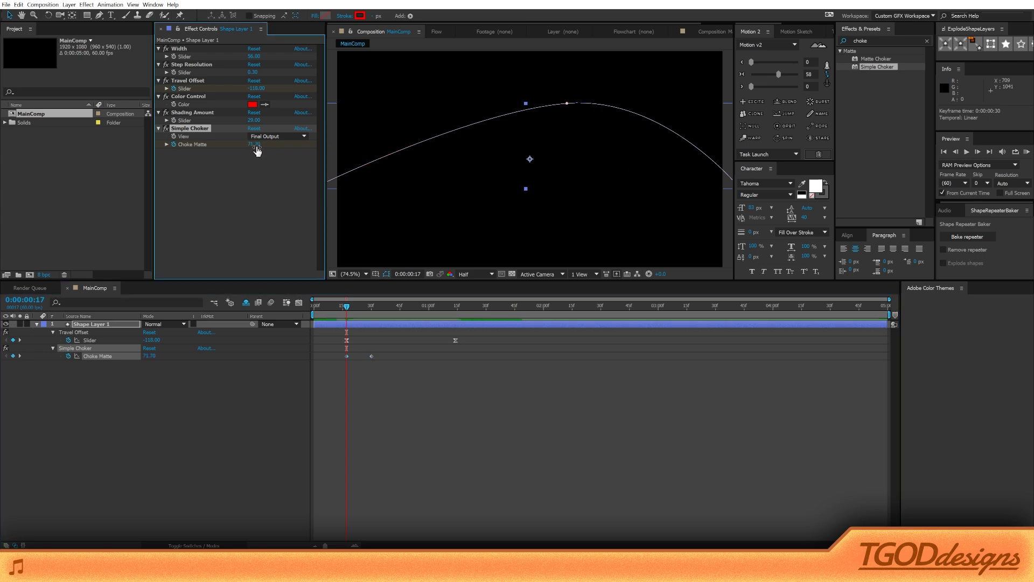
drag(254, 144, 239, 145)
click(371, 378)
drag(352, 352, 342, 360)
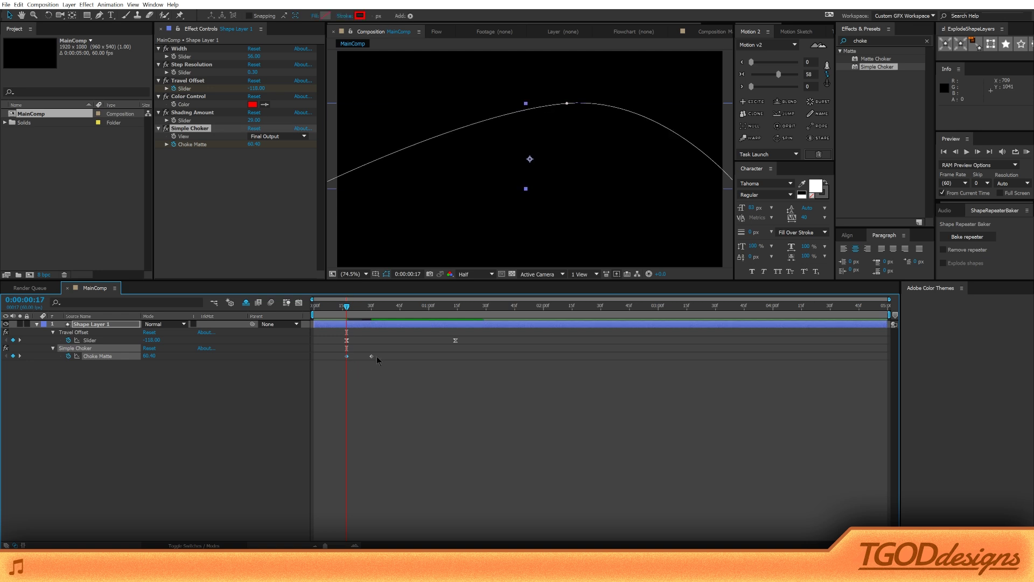
Step: Copy the first Choke Matte keyframe and paste it at 0:00:01:14, in line with the last Travel Offset keyframe
key(ctrl+c)
click(457, 306)
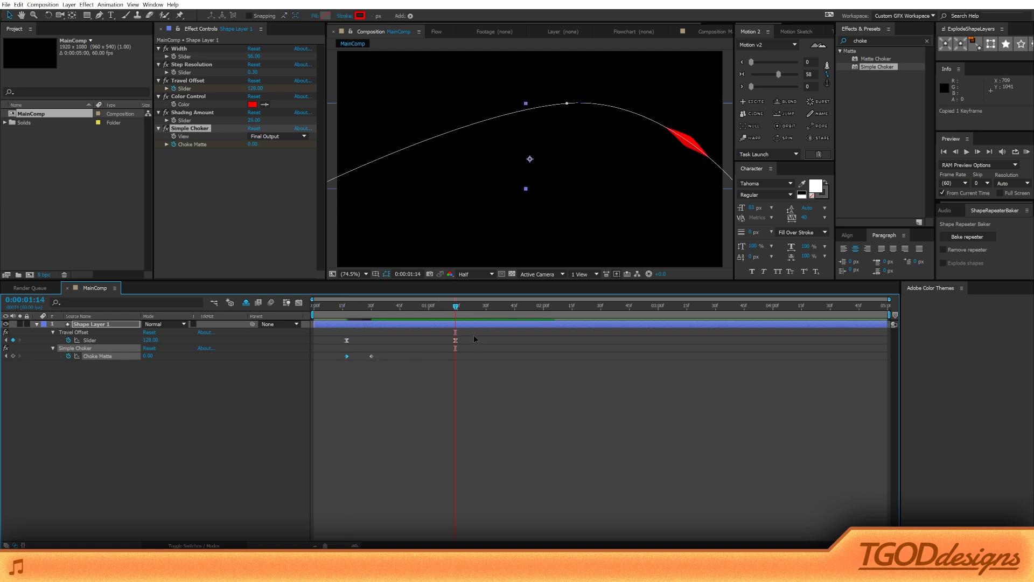
key(ctrl+v)
Step: At 0:00:01:02, set Choke Matte to 0 as another keyframe
click(432, 306)
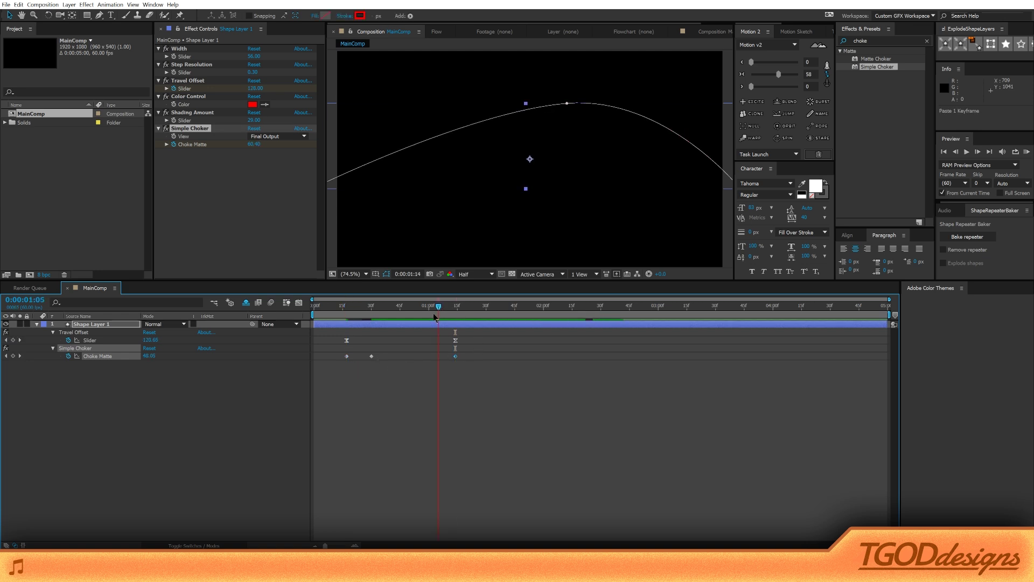
click(254, 144)
text(0)
key(Return)
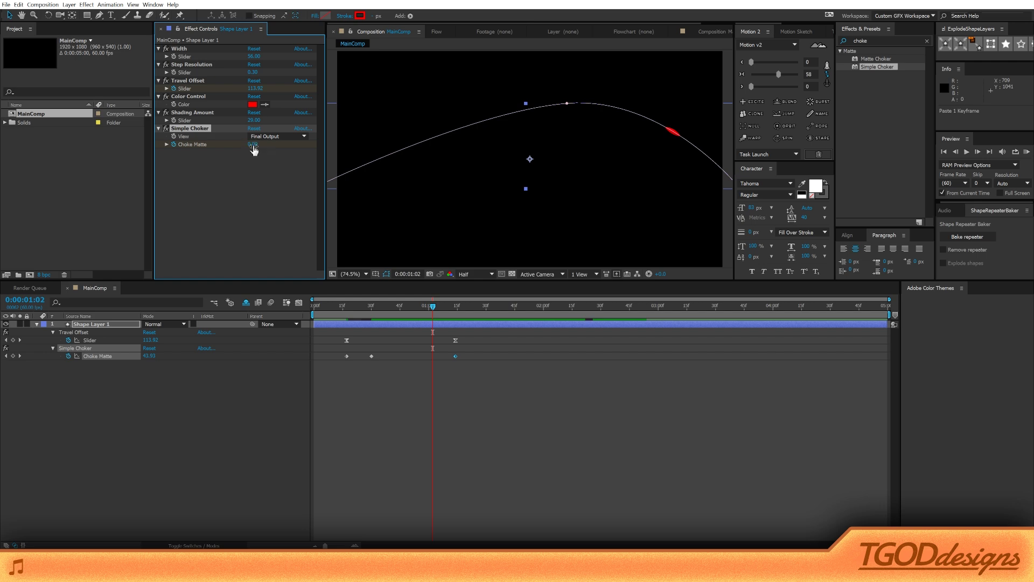
Step: Ease all four Choke Matte keyframes with a Motion v2 easing value of 34 and preview the animation from the start
drag(475, 368, 312, 364)
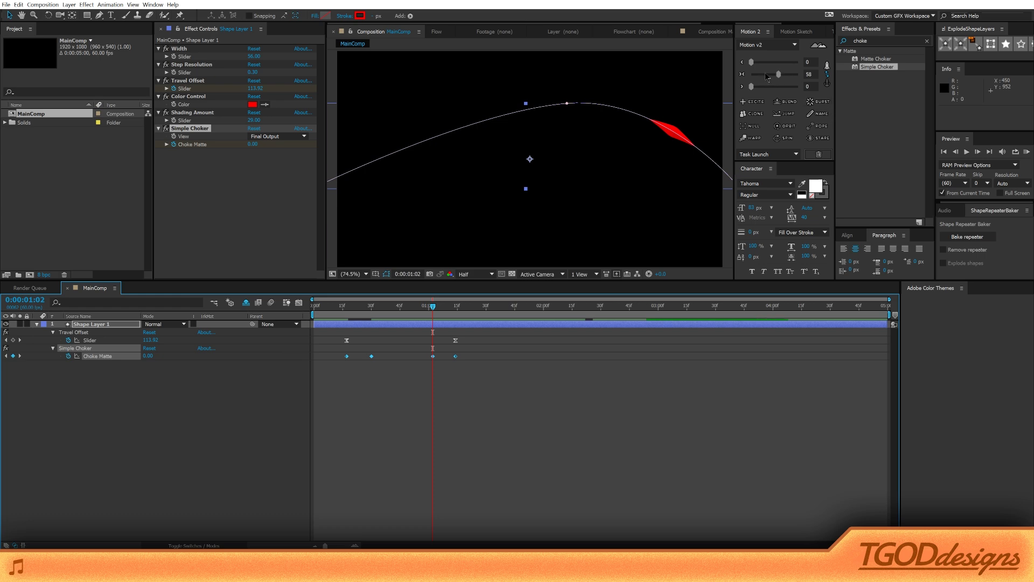
click(765, 74)
click(658, 405)
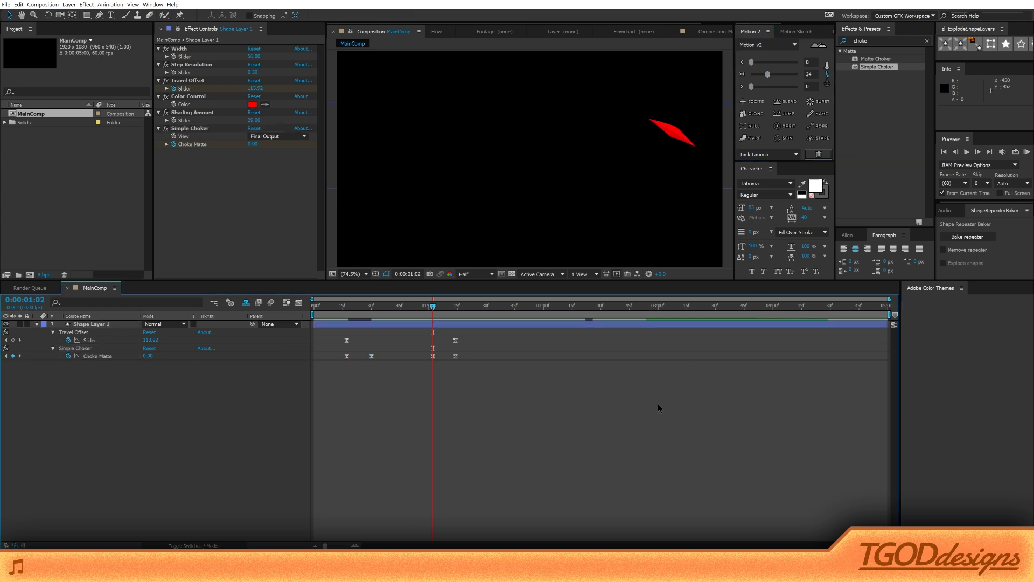
key(Home)
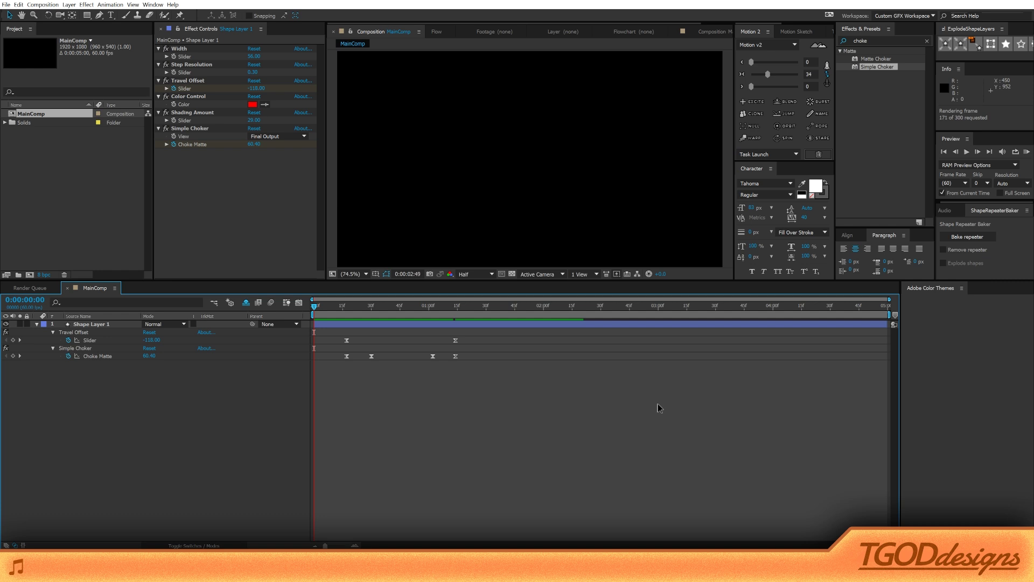
key(space)
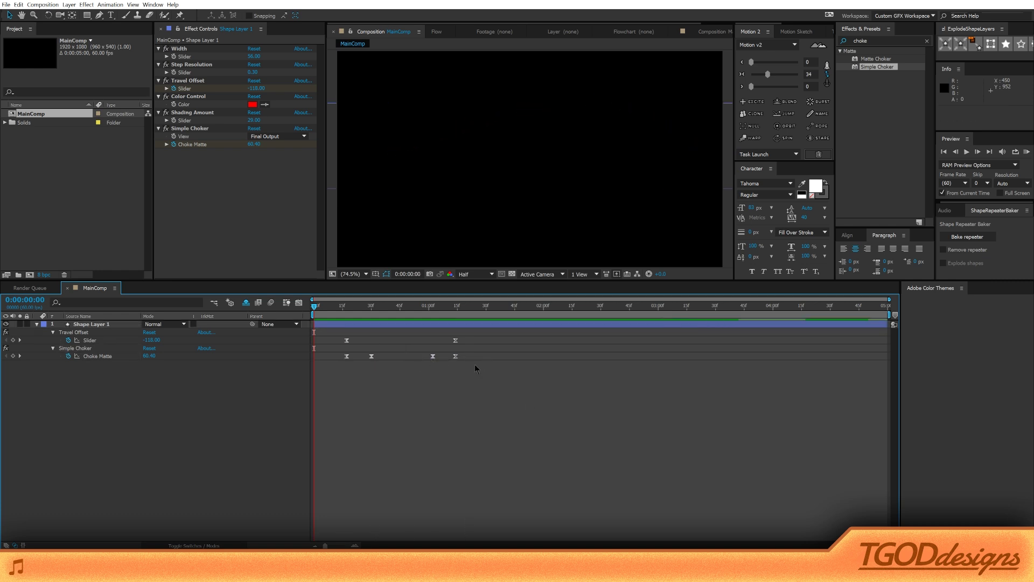
Step: Shift the last two Choke Matte keyframes about 7 frames earlier and the first two about 8 frames later, then preview the result
drag(480, 369, 387, 364)
click(354, 356)
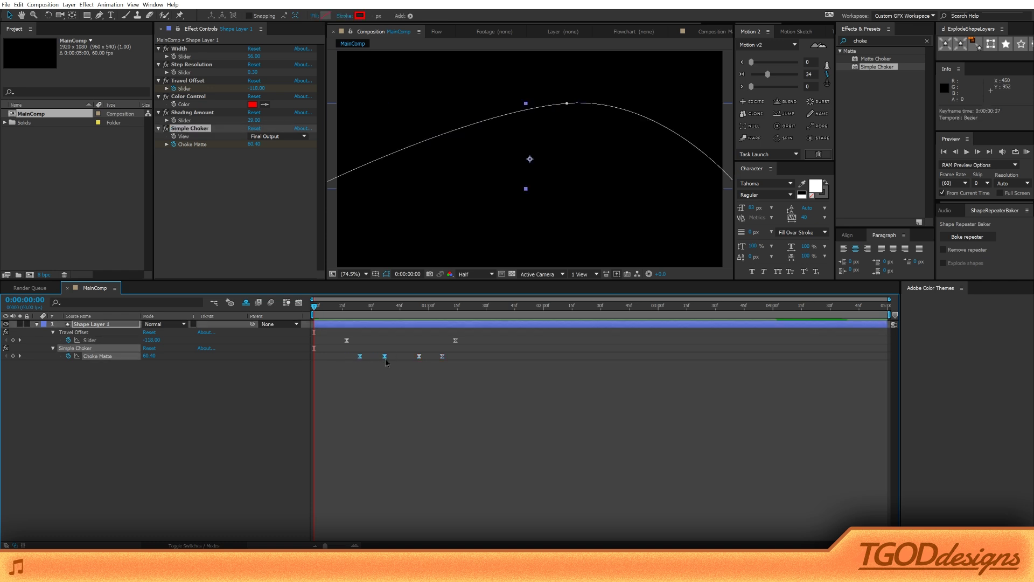
click(406, 400)
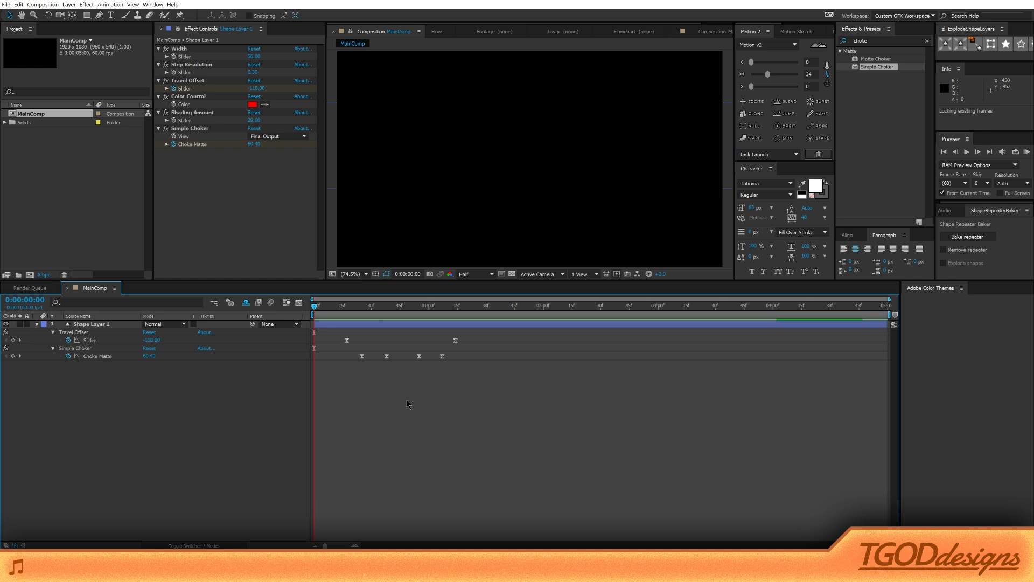
key(KP_0)
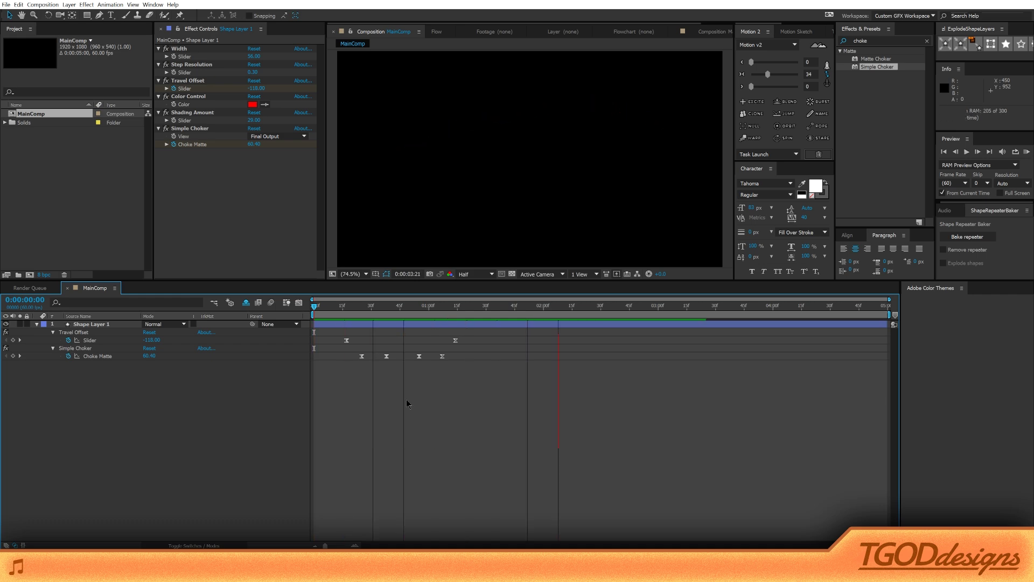
key(space)
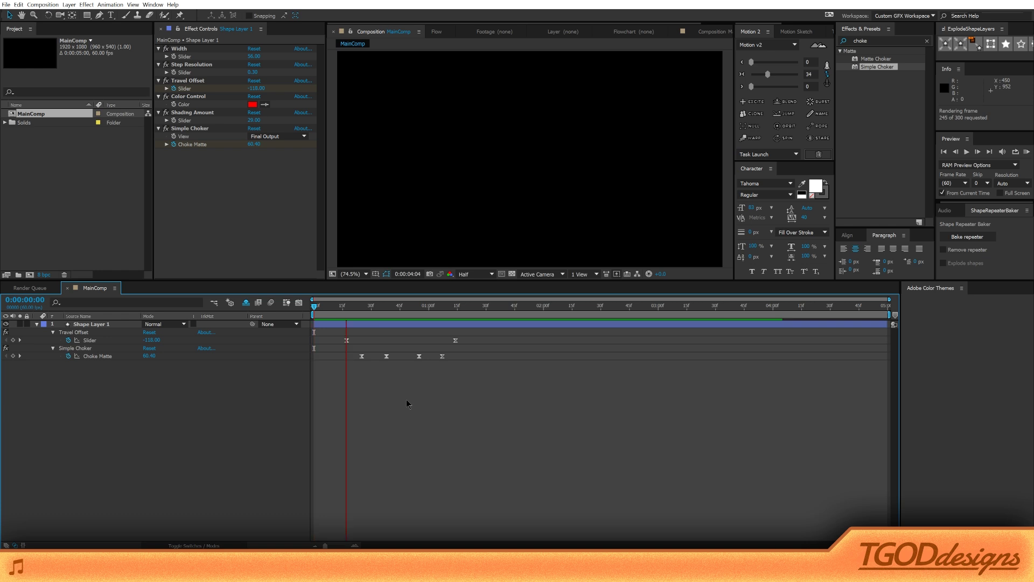
key(space)
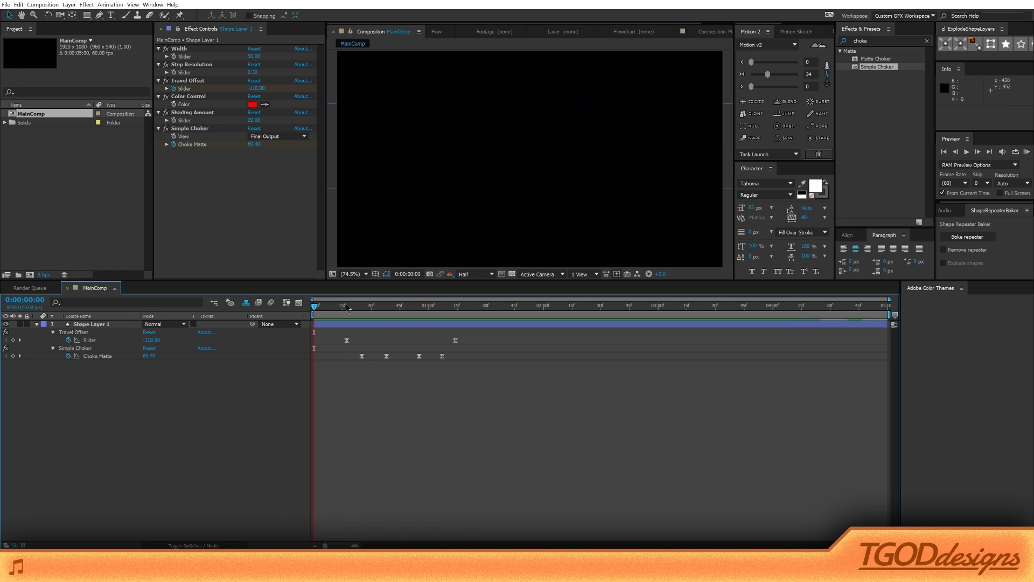
Step: At 0:00:00:40, duplicate Shape Layer 1 and move the copy about 91 px down in the composition
click(371, 306)
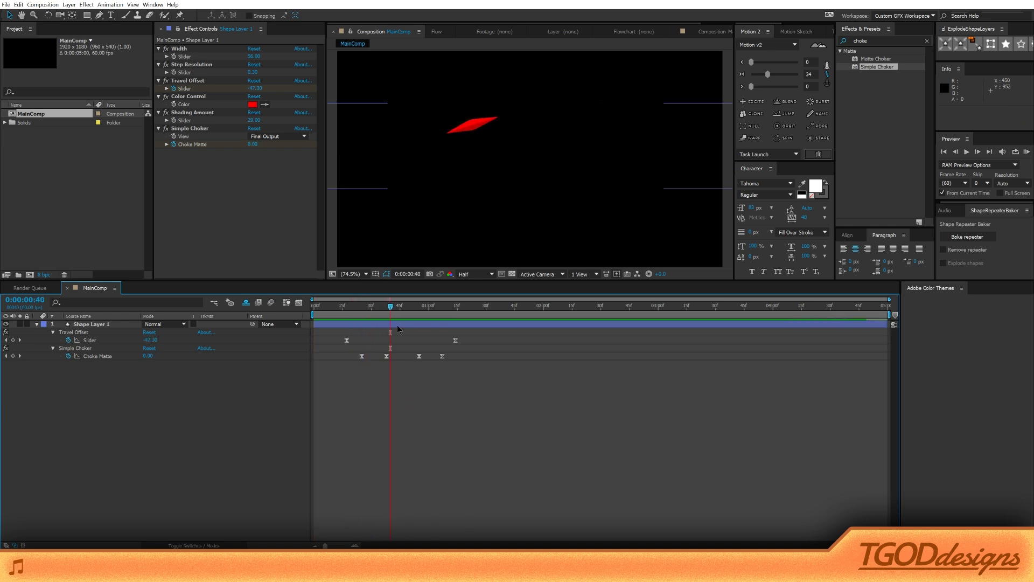
click(396, 325)
key(ctrl+d)
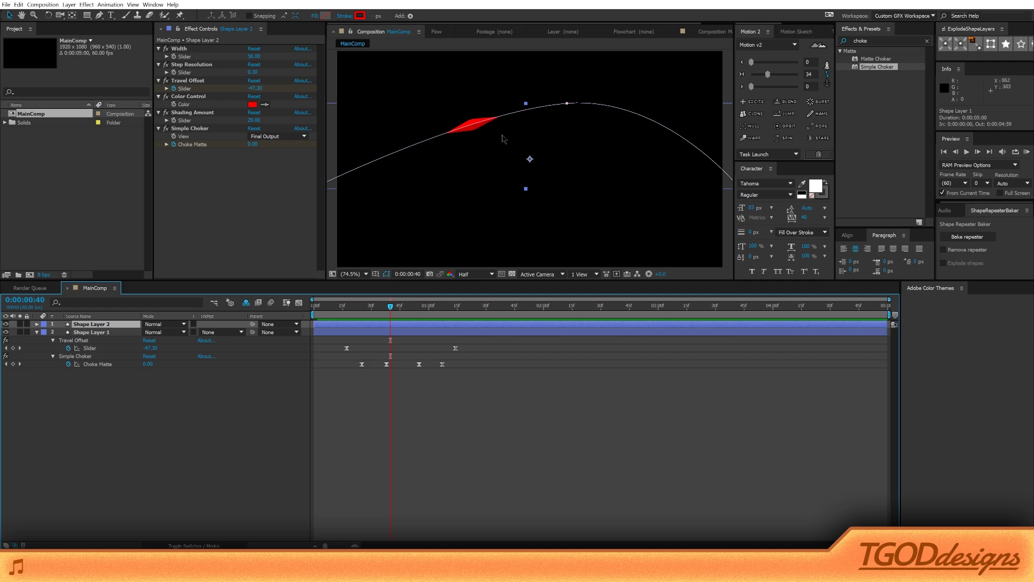
drag(502, 142, 501, 160)
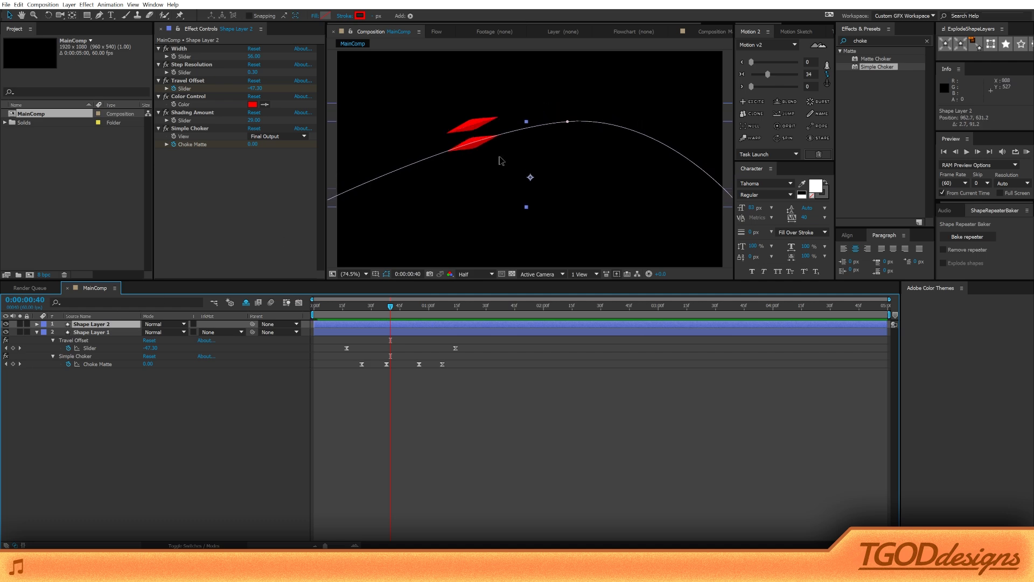
click(500, 430)
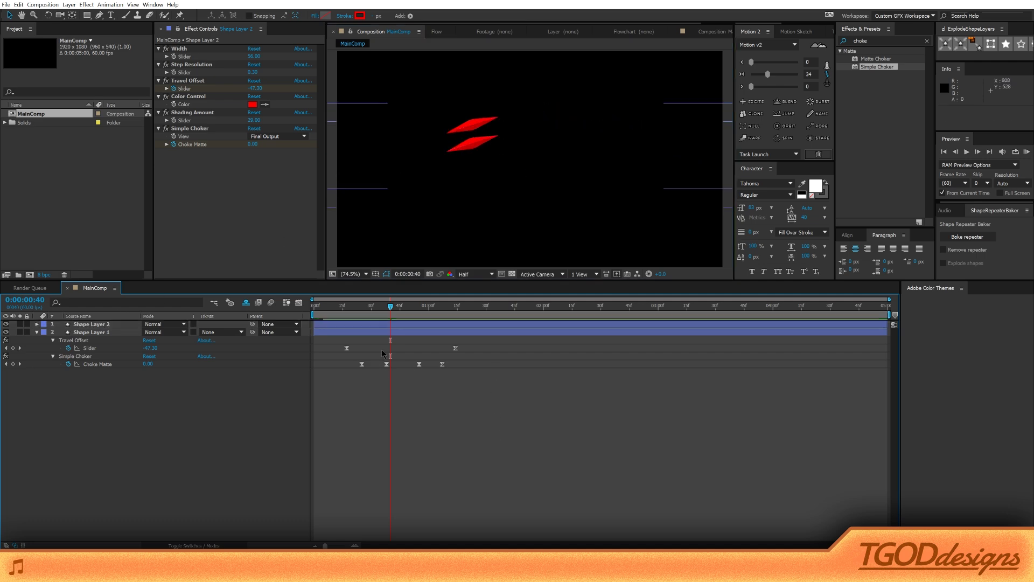
Step: Preview both strokes from 0:00:00:12 and scrub through the middle of their travel to compare them
click(338, 306)
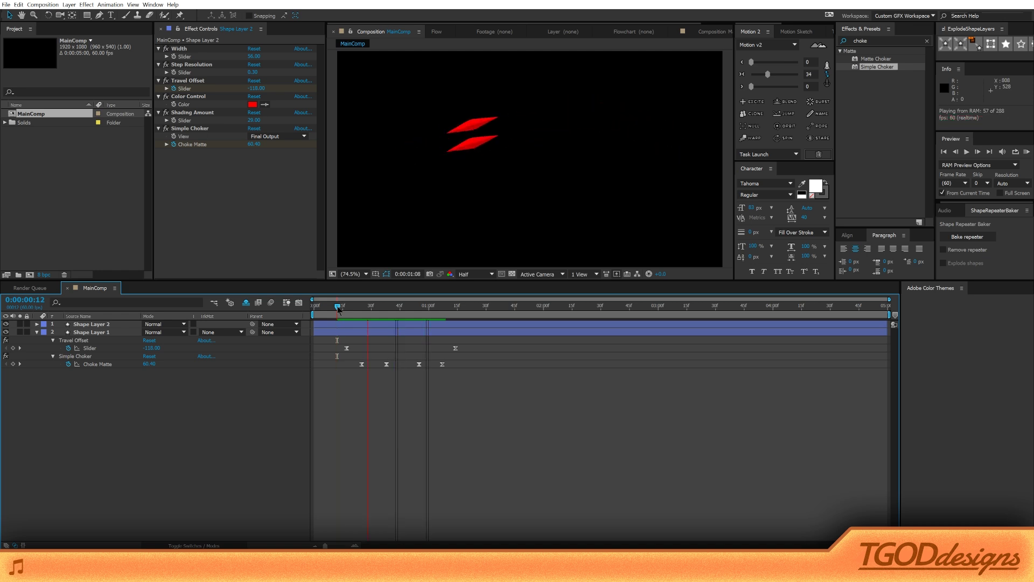
key(space)
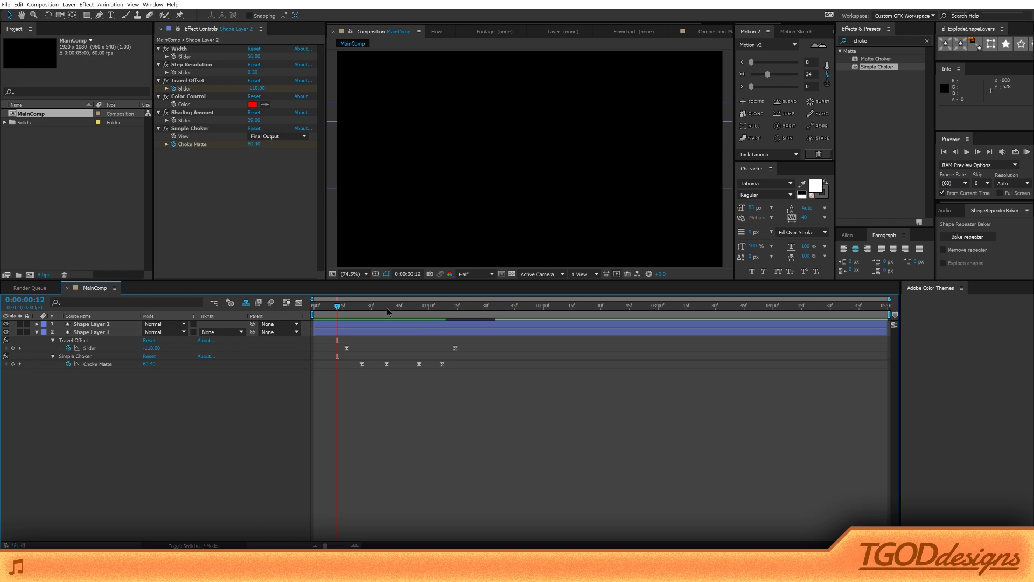
drag(386, 308, 403, 327)
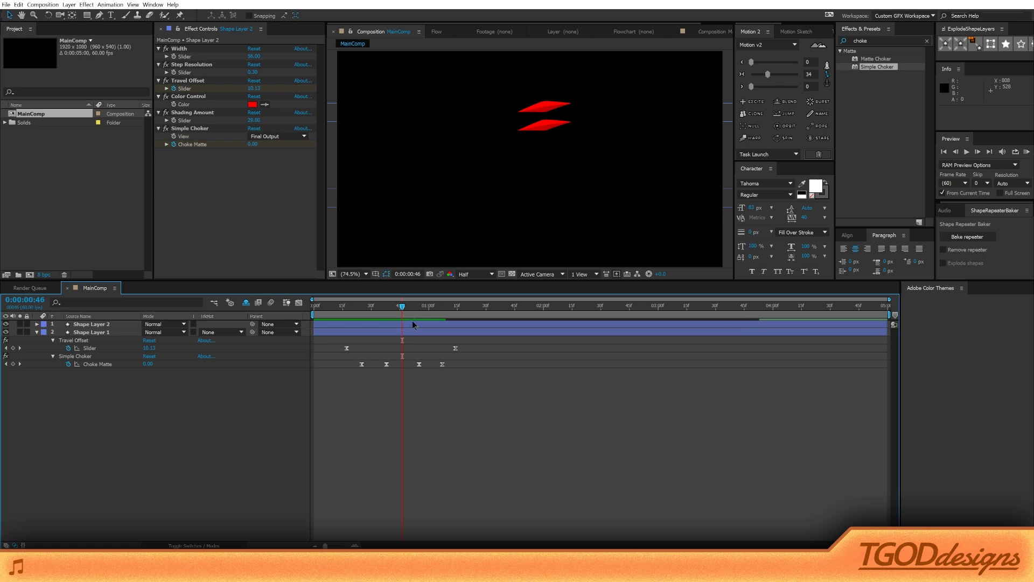
click(415, 331)
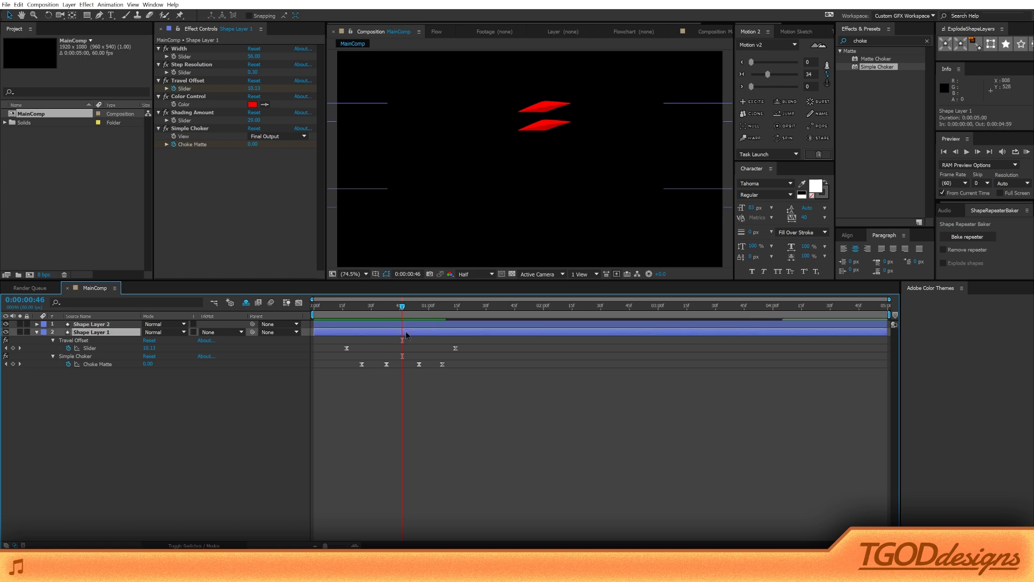
click(525, 423)
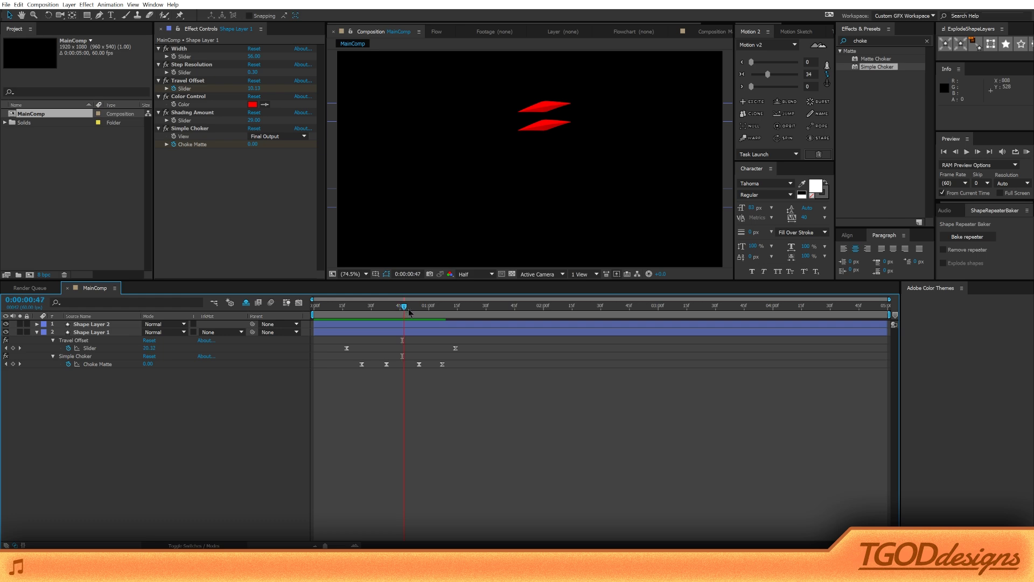
mouse_move(402, 307)
mouse_down()
mouse_move(422, 311)
mouse_move(359, 322)
mouse_move(438, 323)
mouse_move(396, 314)
mouse_up()
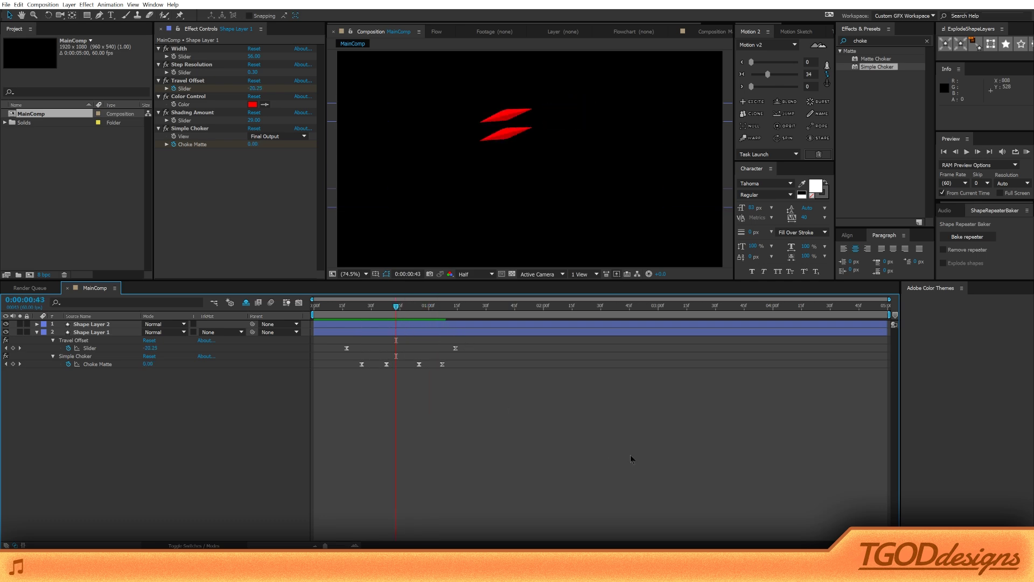